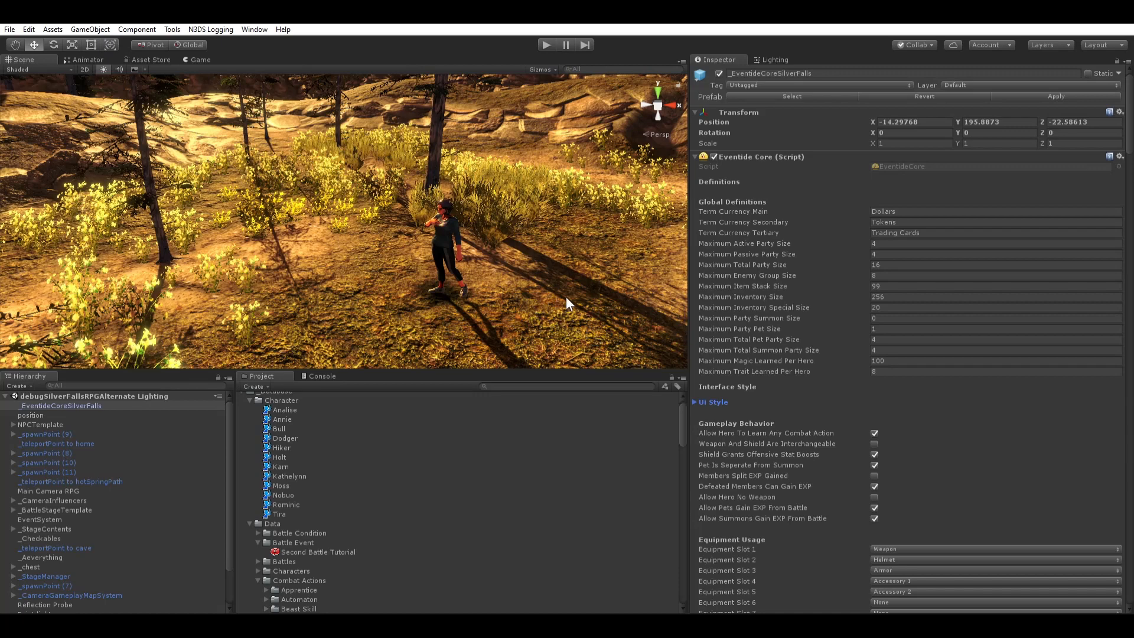
Step: Give the Inspector slightly more width and frame the standing character closely in the scene
alt+drag(566, 296, 514, 290)
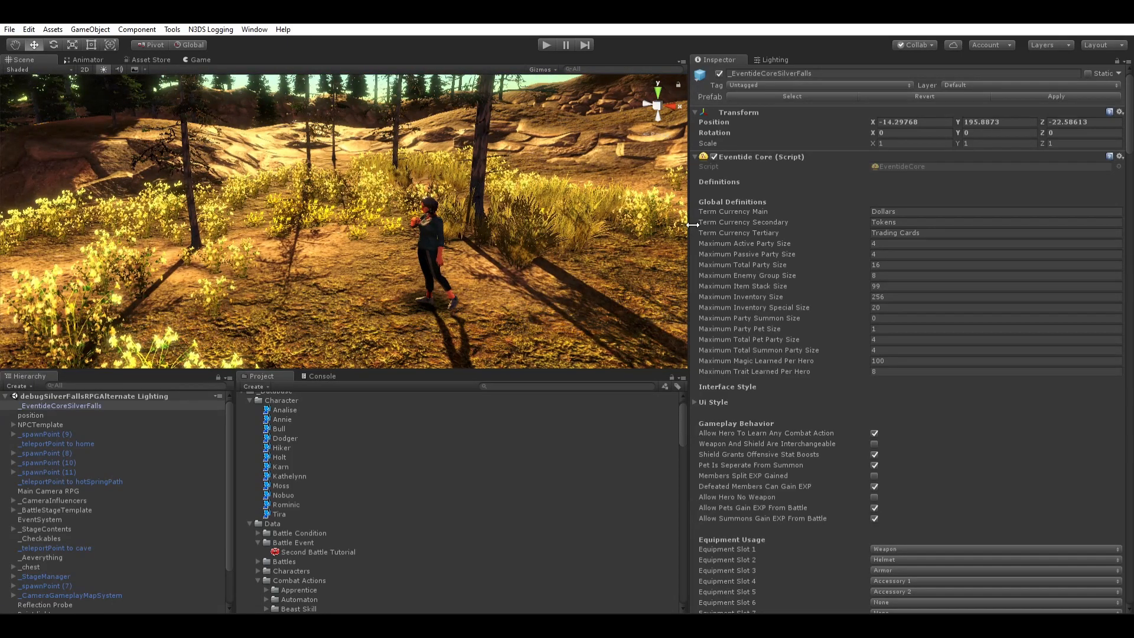
drag(692, 225, 680, 260)
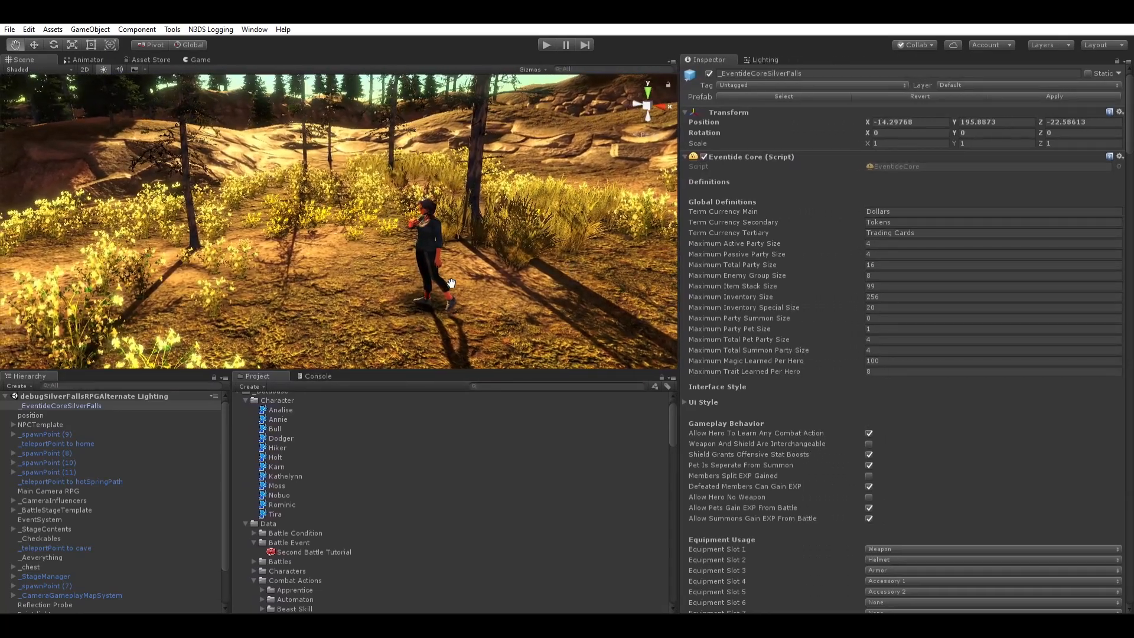
mouse_move(451, 284)
middle_down()
mouse_move(457, 271)
mouse_move(499, 276)
mouse_move(507, 250)
mouse_move(445, 267)
middle_up()
scroll(449, 272, up, 4)
scroll(434, 272, up, 2)
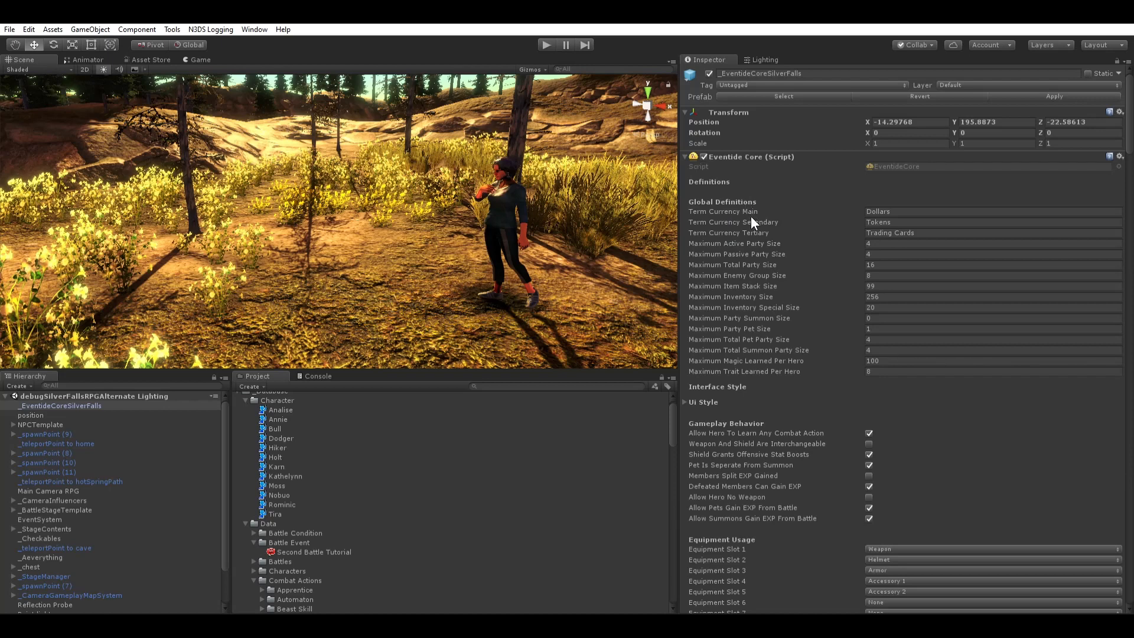
Step: Review the Maximum Active Party Size and Maximum Passive Party Size definitions alongside the character in the scene
click(892, 242)
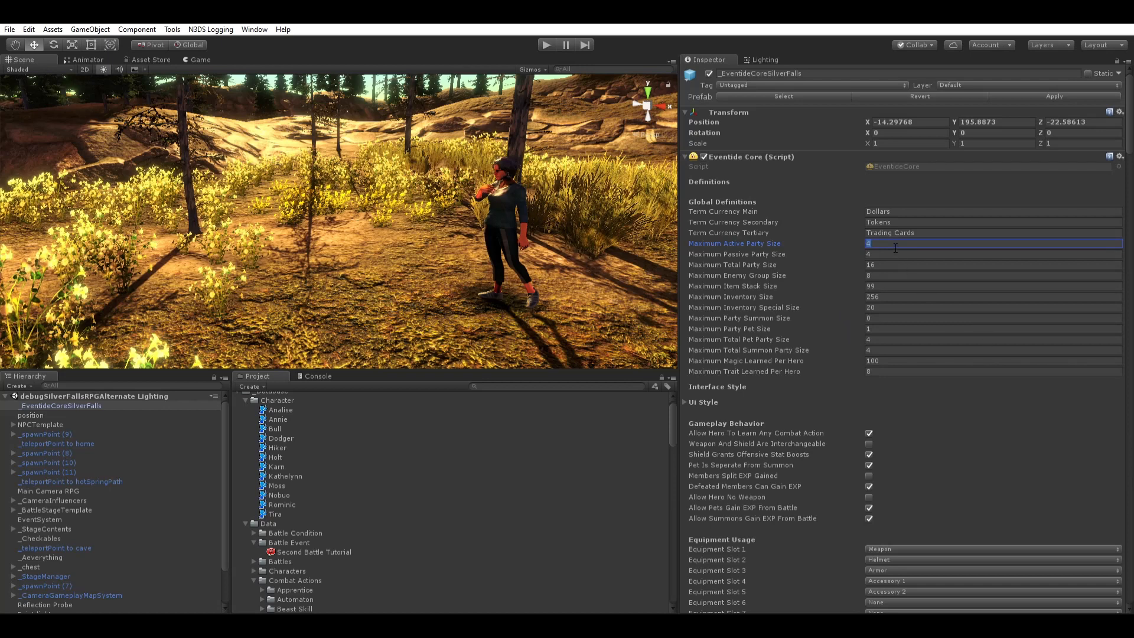
key(Tab)
middle_drag(576, 285, 474, 274)
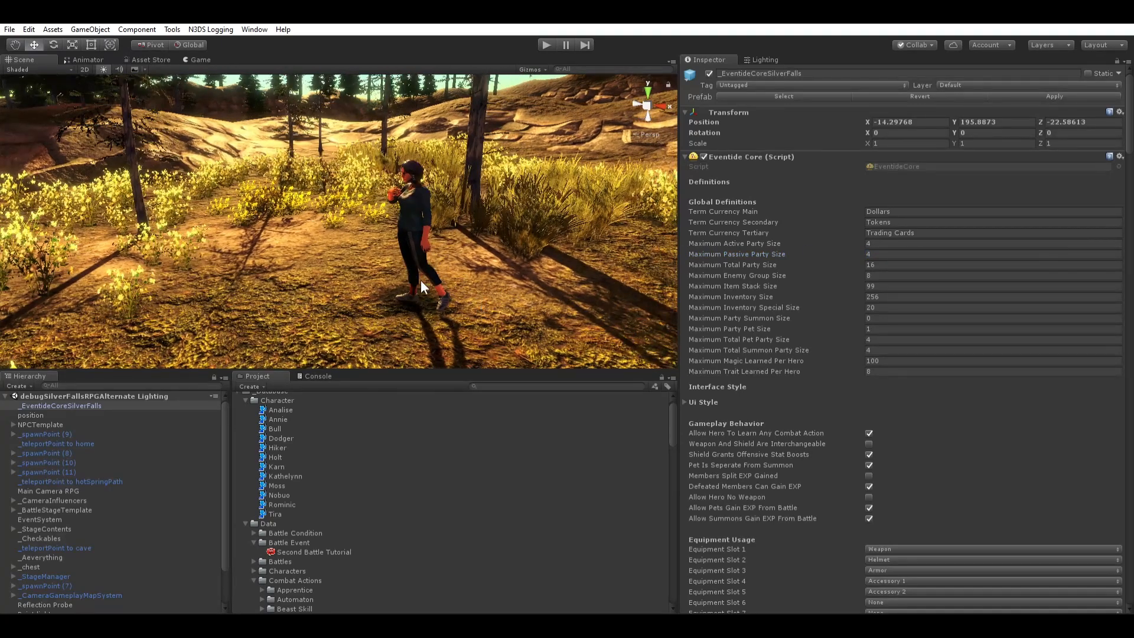
scroll(448, 307, up, 3)
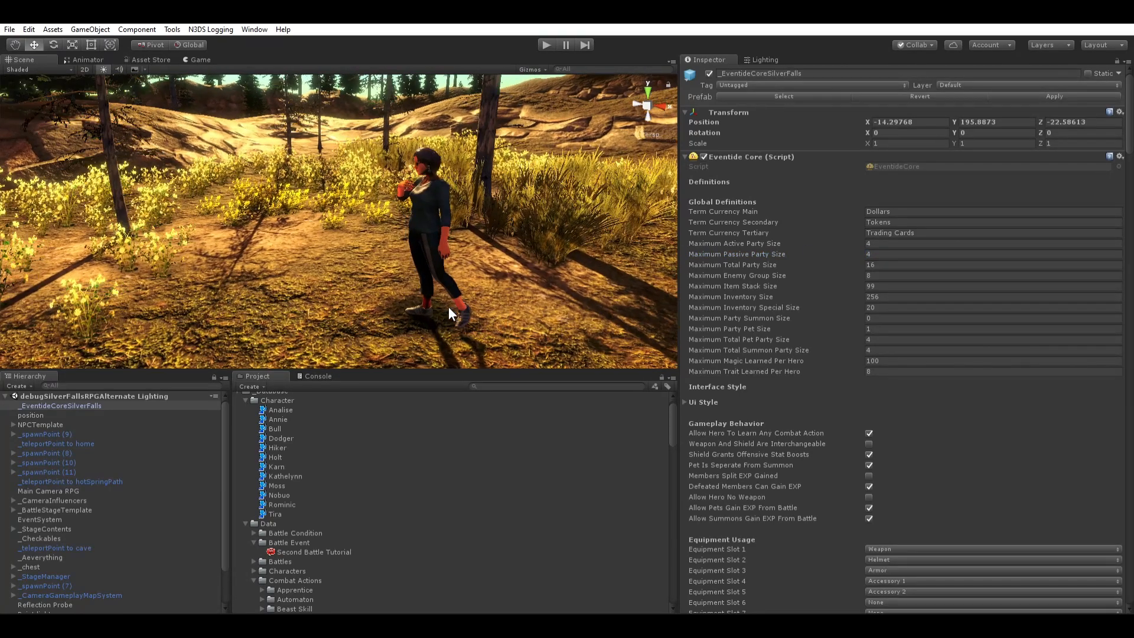
click(882, 247)
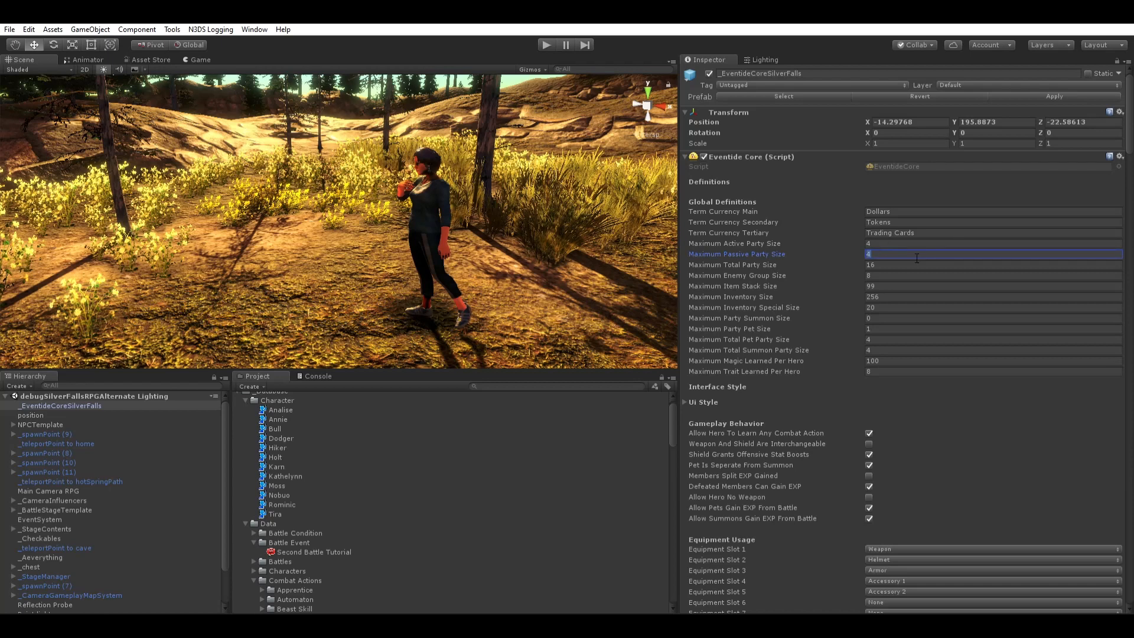
Step: Set the Maximum Total Party Size to 100
click(904, 261)
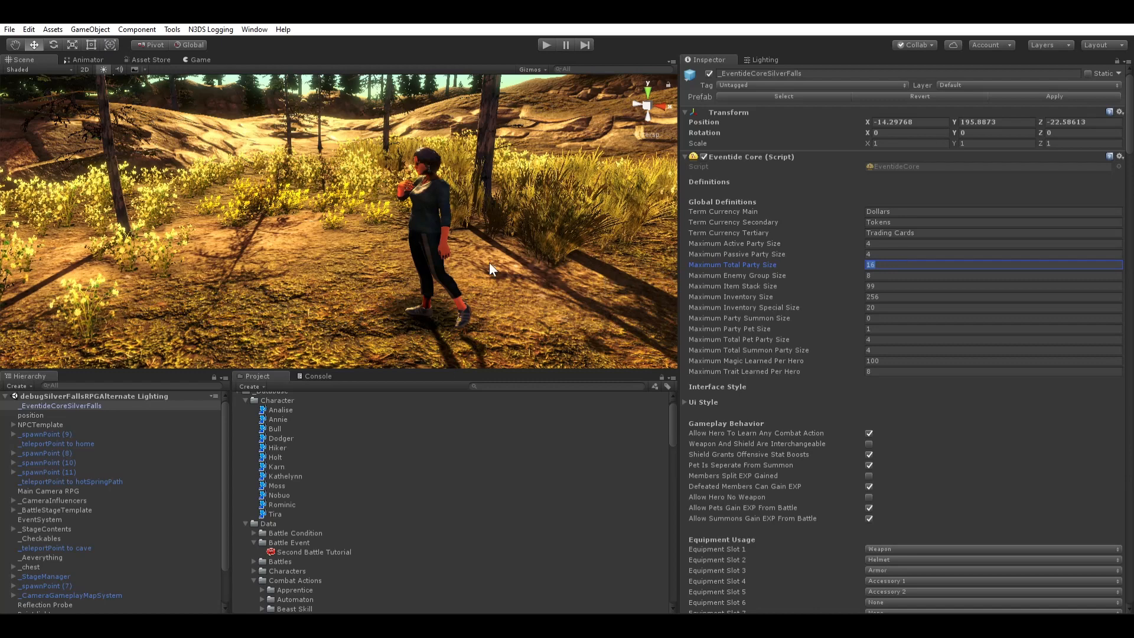
scroll(489, 262, up, 4)
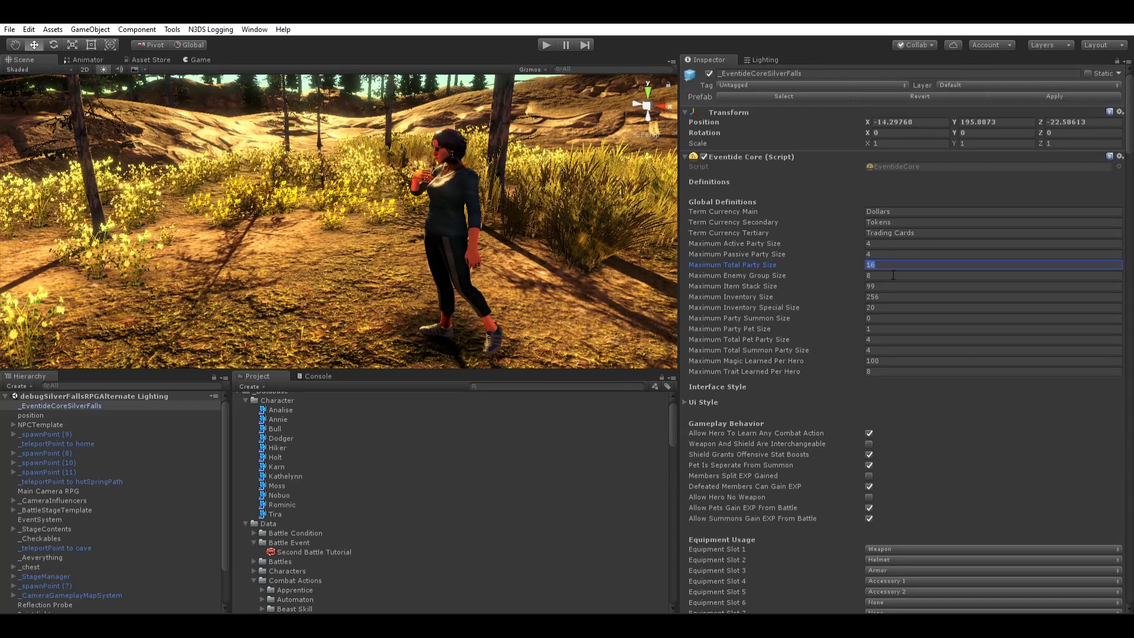
text(100)
scroll(502, 247, down, 3)
middle_drag(520, 253, 503, 259)
Step: Set the Maximum Total Party Size to 14 in the Global Definitions
click(923, 261)
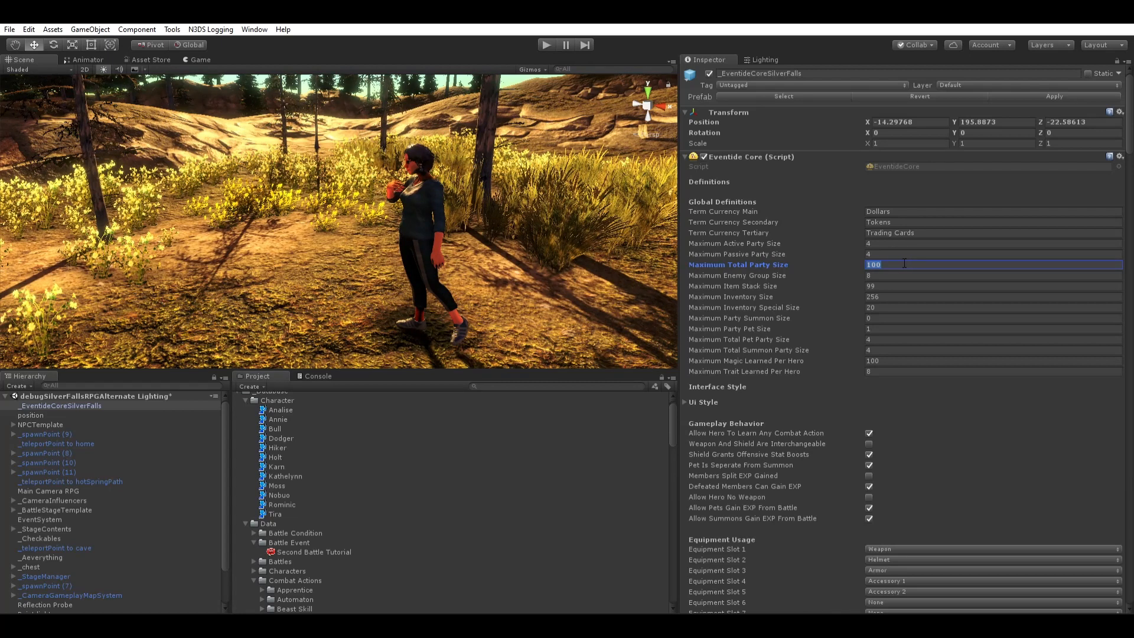
text(300)
text(4)
key(Tab)
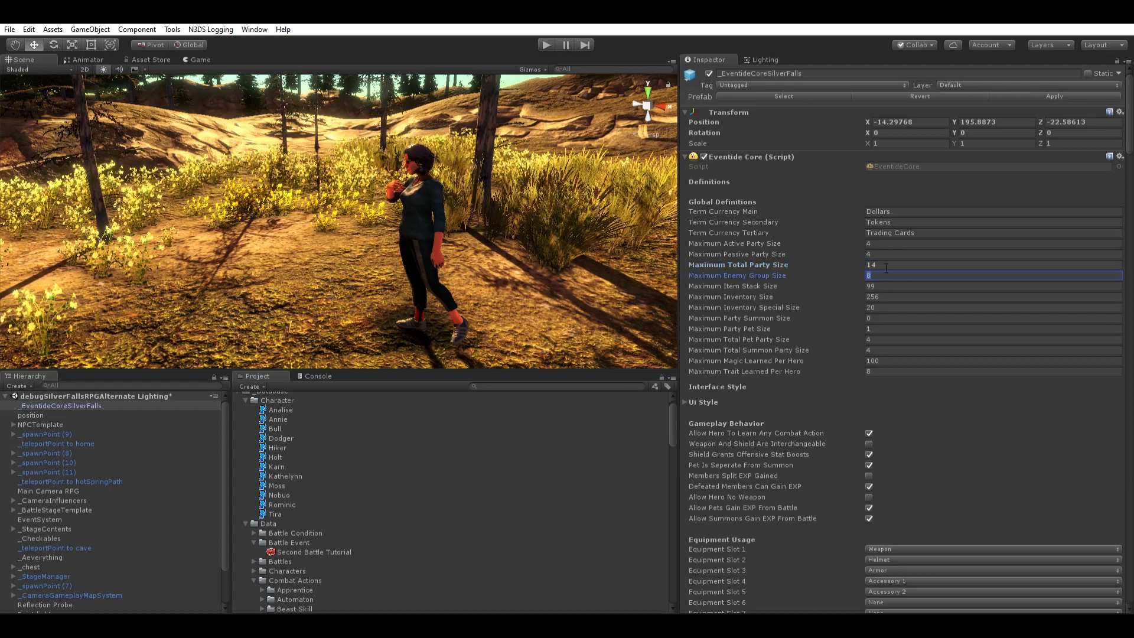
Step: Review the item stack, party summon and party pet size definitions, and inspect the ground beside the character
key(Tab)
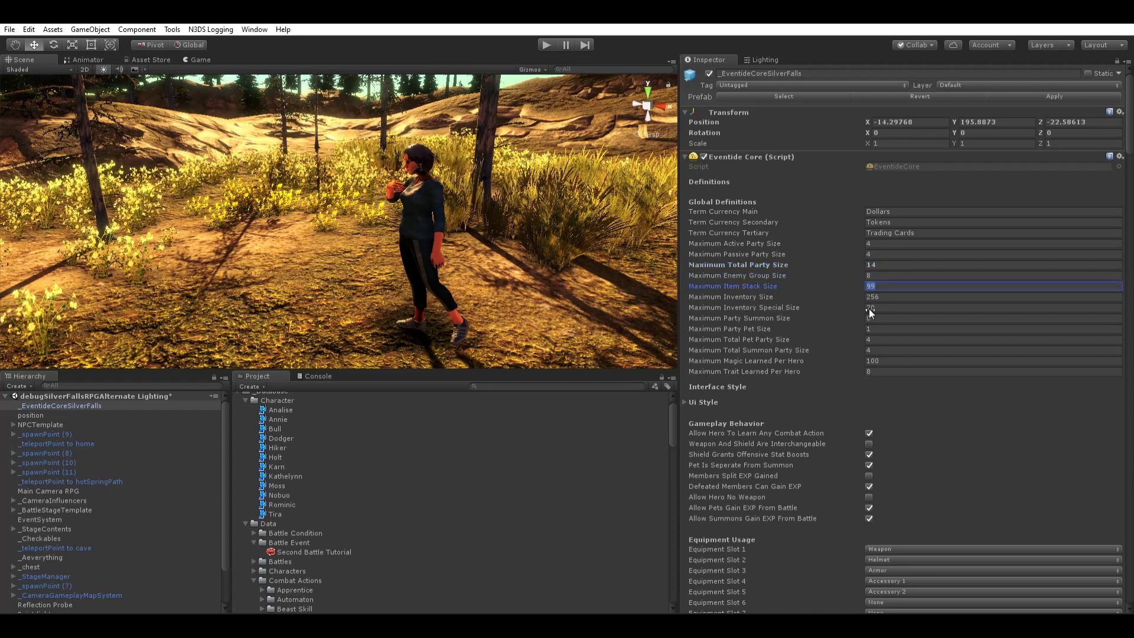
click(892, 314)
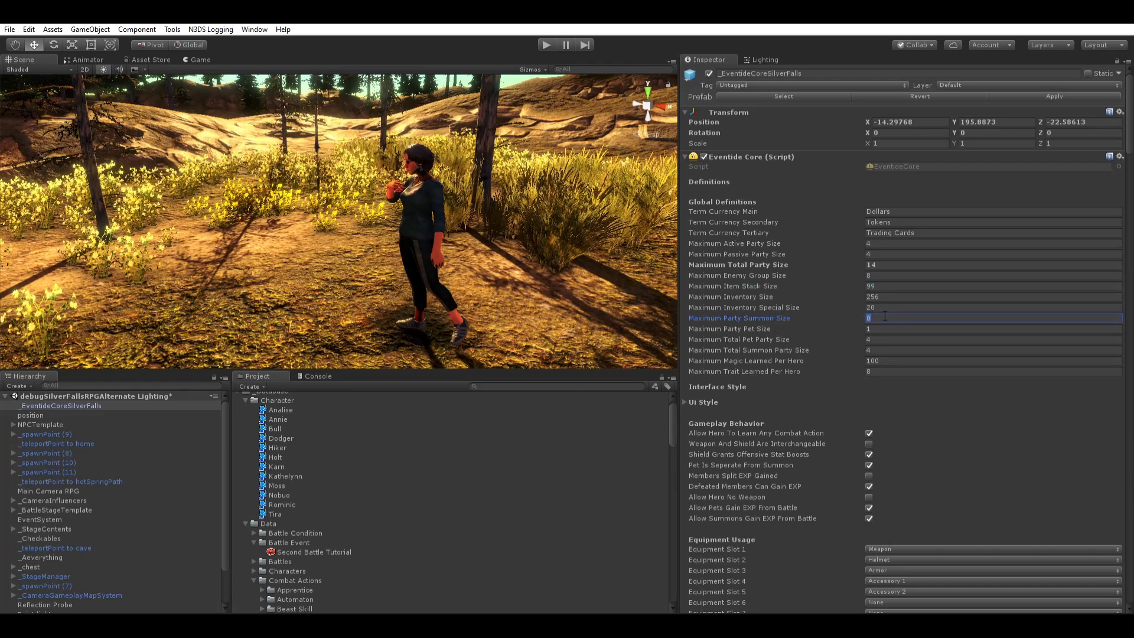
key(Tab)
click(888, 315)
scroll(493, 271, up, 3)
middle_drag(494, 295, 493, 262)
click(884, 326)
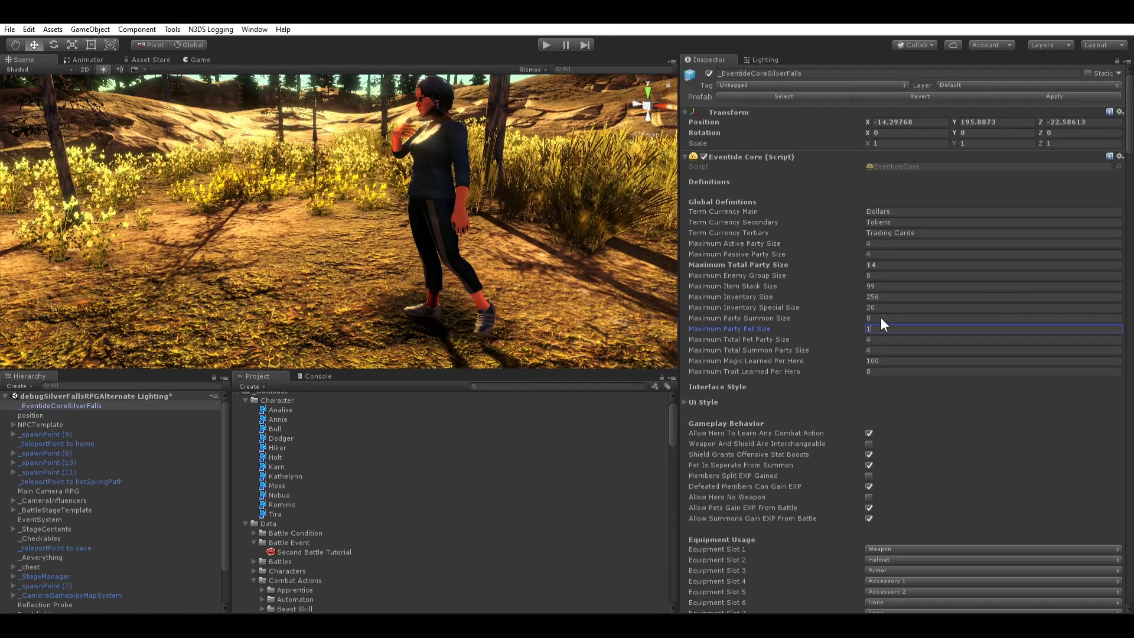
scroll(459, 272, up, 5)
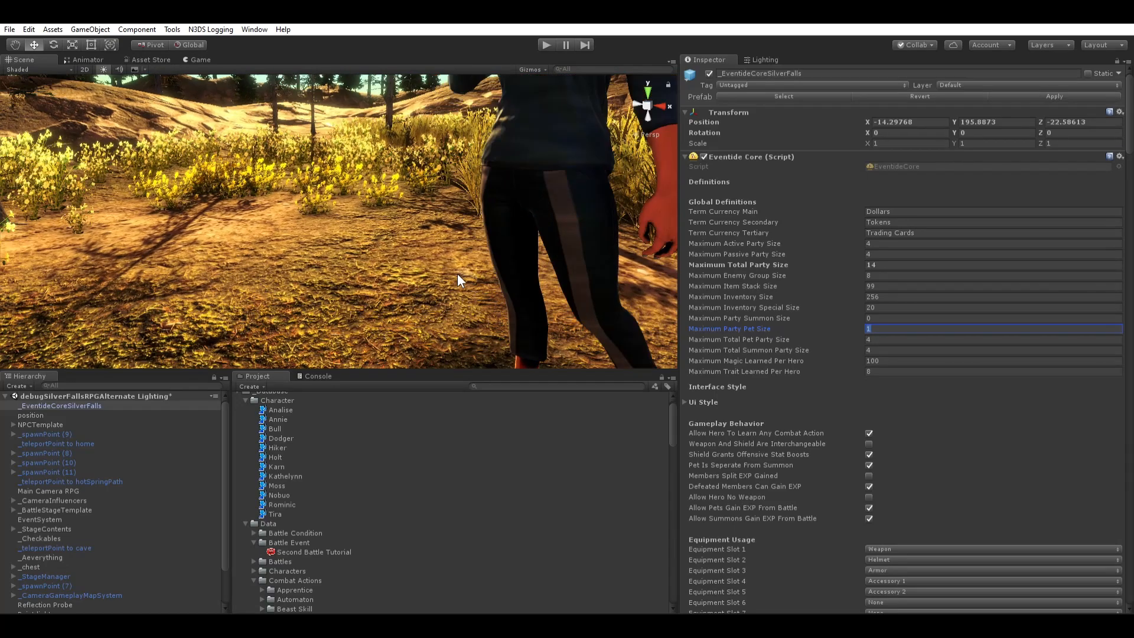
middle_drag(439, 276, 503, 274)
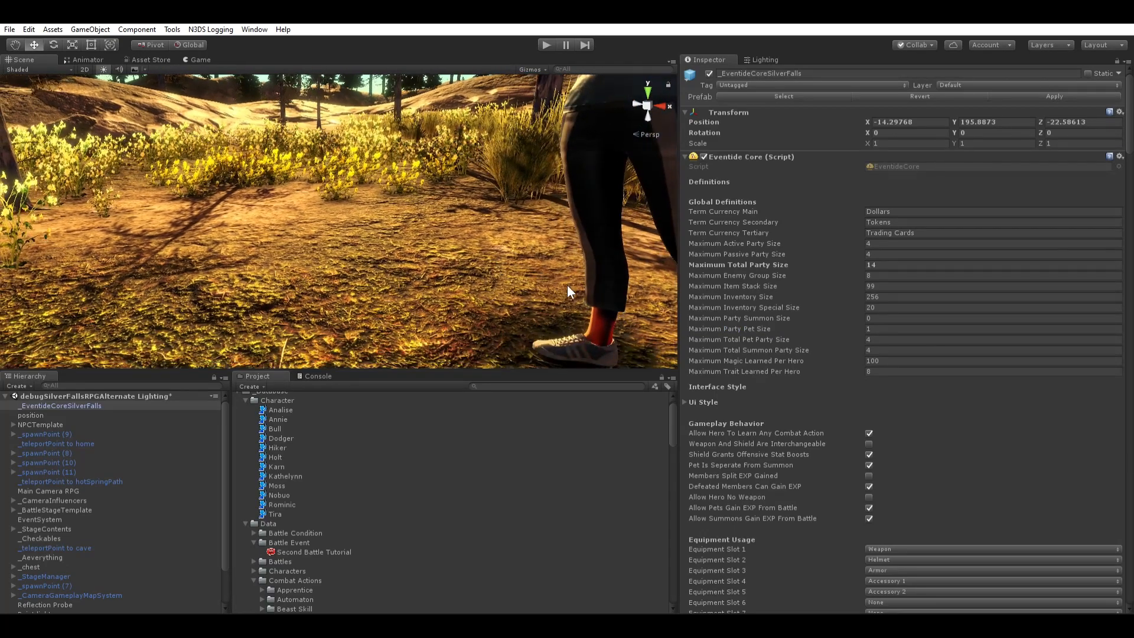
middle_drag(568, 288, 521, 277)
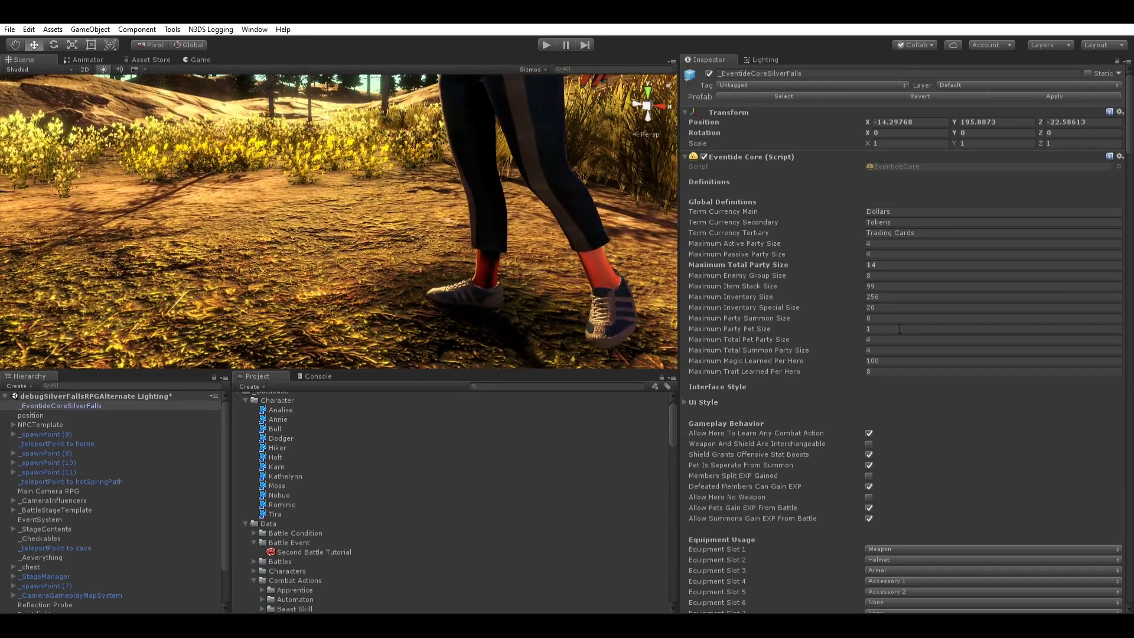
Step: Set the Maximum Party Pet Size to 2 in the Global Definitions
click(895, 328)
key(Tab)
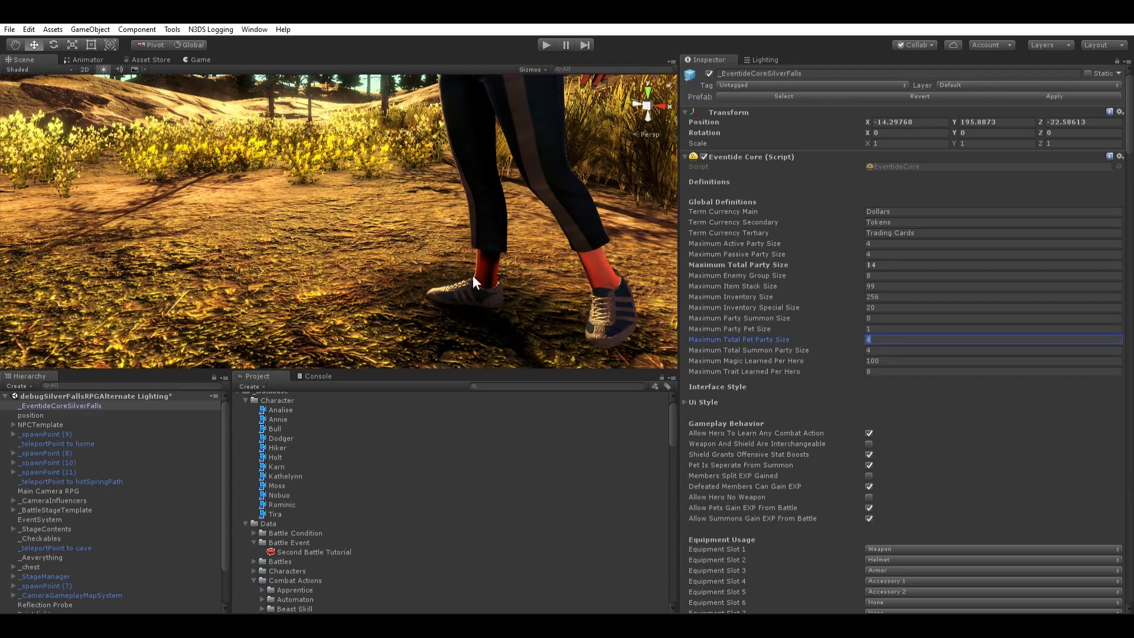
scroll(472, 275, up, 4)
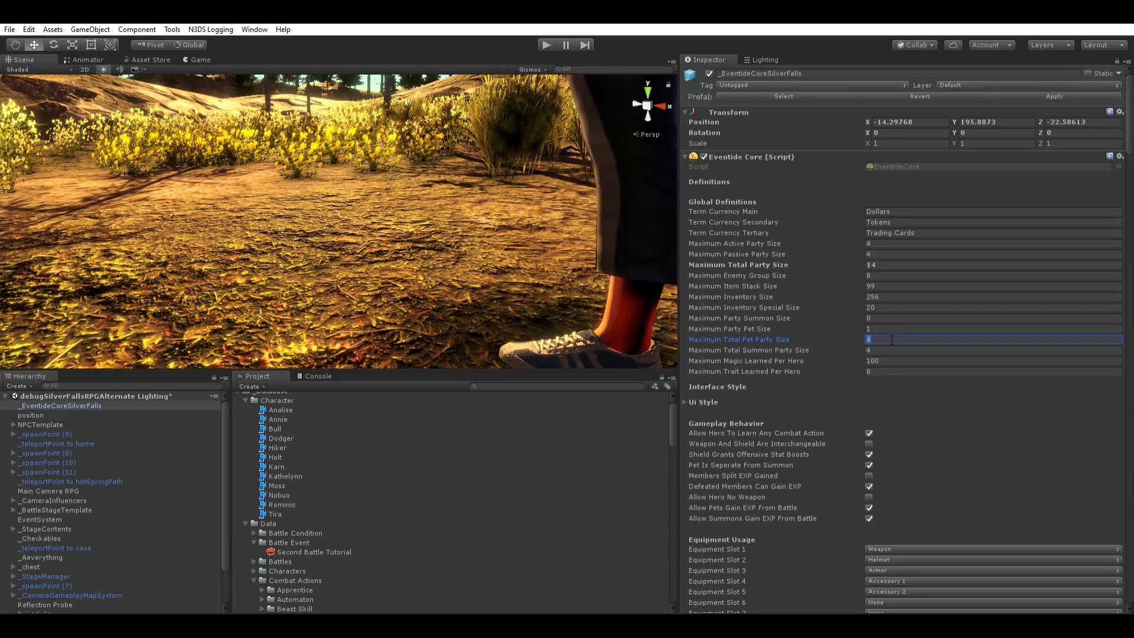
key(shift+Tab)
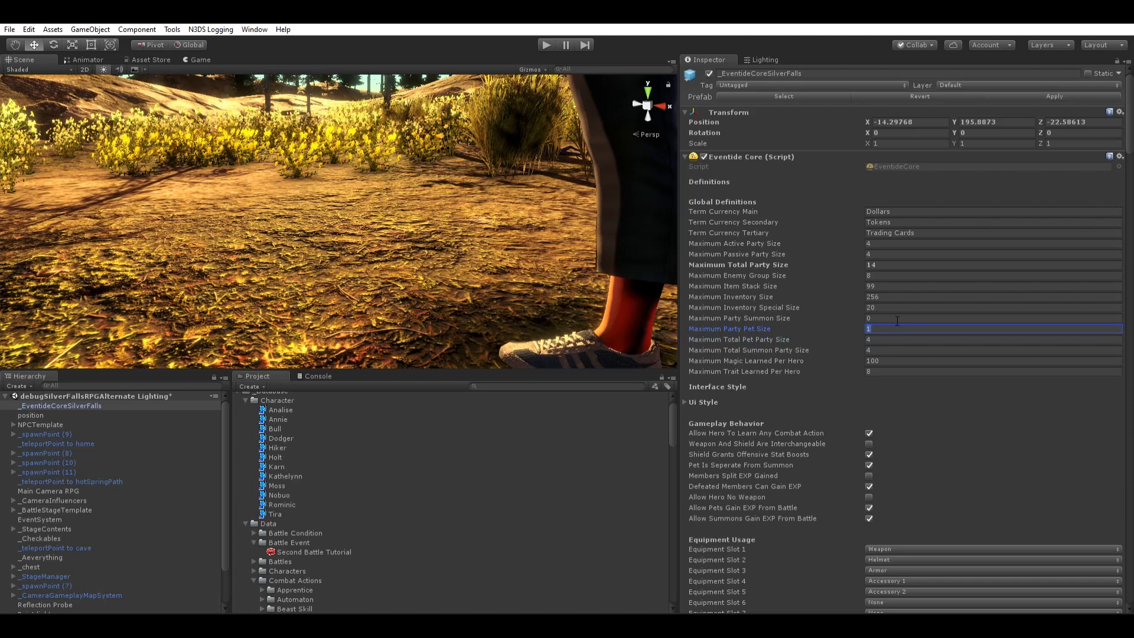
text(2)
scroll(538, 285, down, 3)
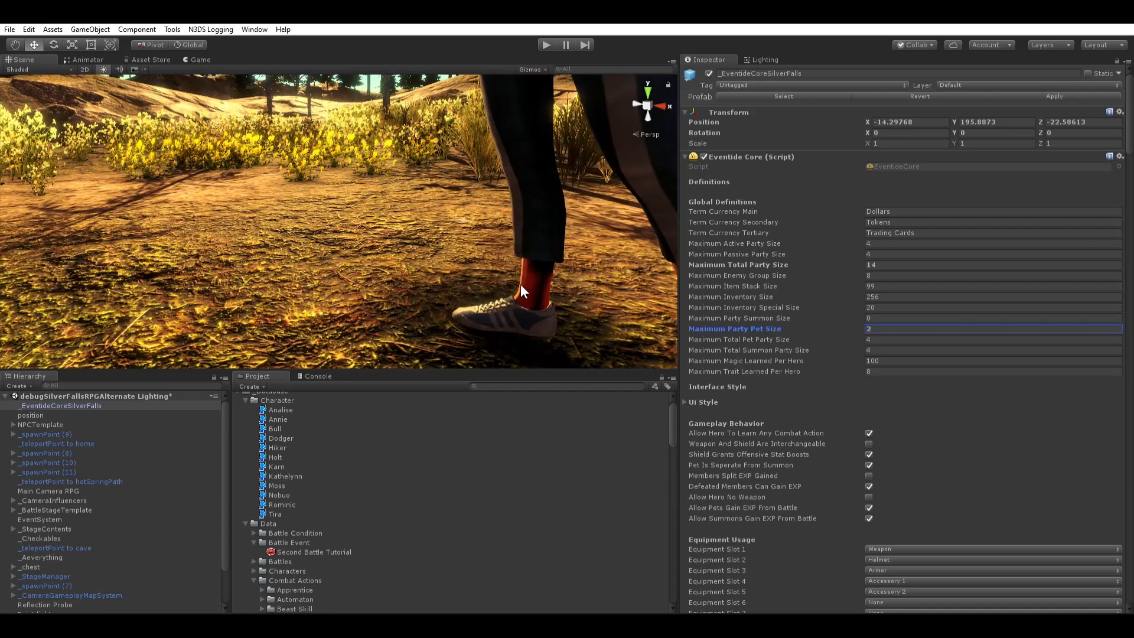
middle_drag(520, 285, 523, 300)
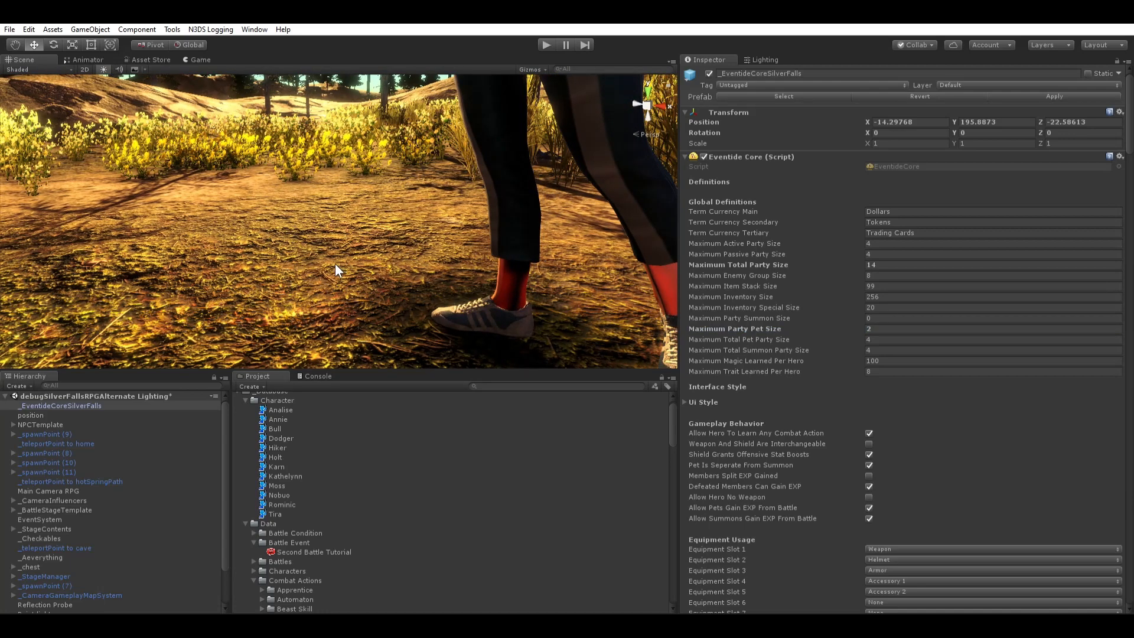
Step: Inspect the area around the character's feet in the scene while reviewing the Maximum Party Pet Size definition
click(886, 323)
scroll(425, 266, down, 3)
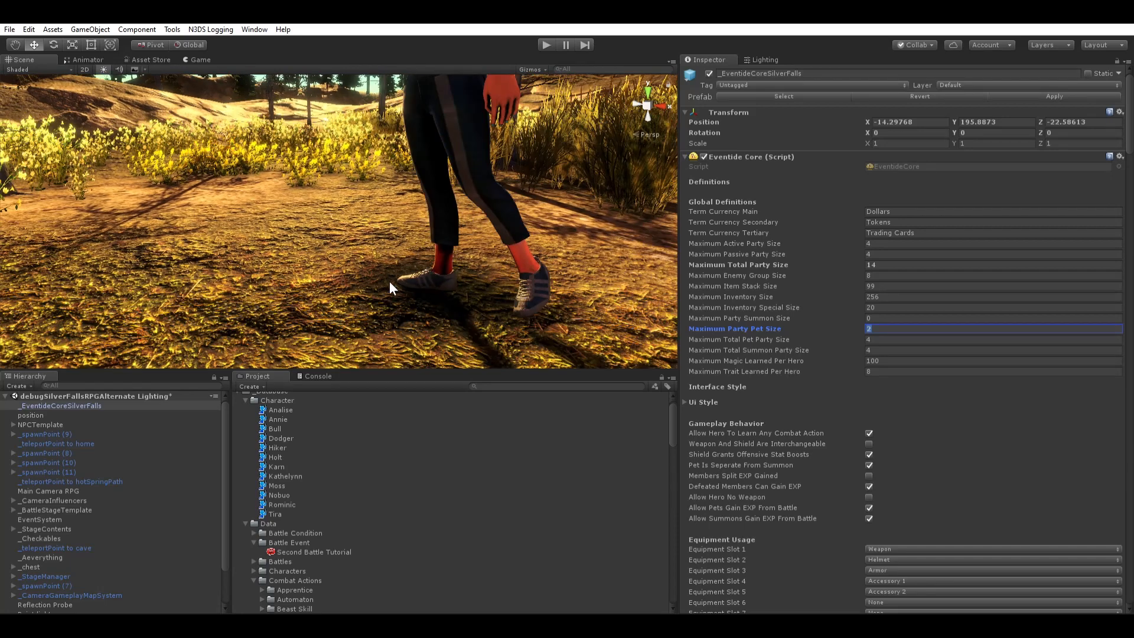
mouse_move(388, 281)
middle_down()
mouse_move(324, 296)
mouse_move(370, 305)
mouse_move(370, 286)
middle_up()
scroll(399, 286, up, 2)
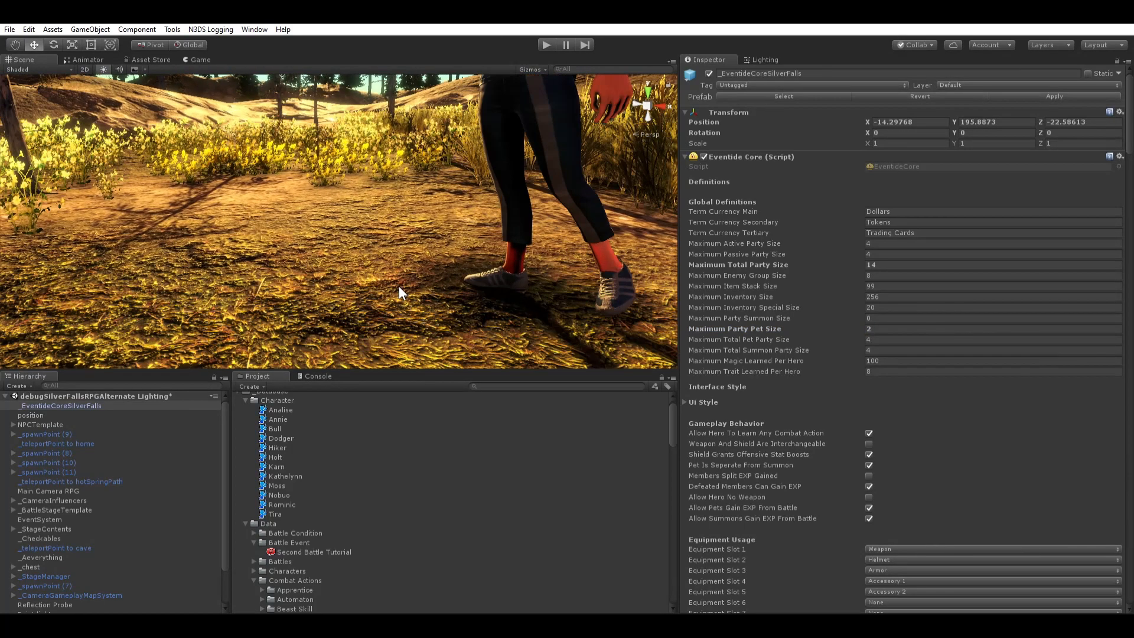
scroll(399, 287, up, 2)
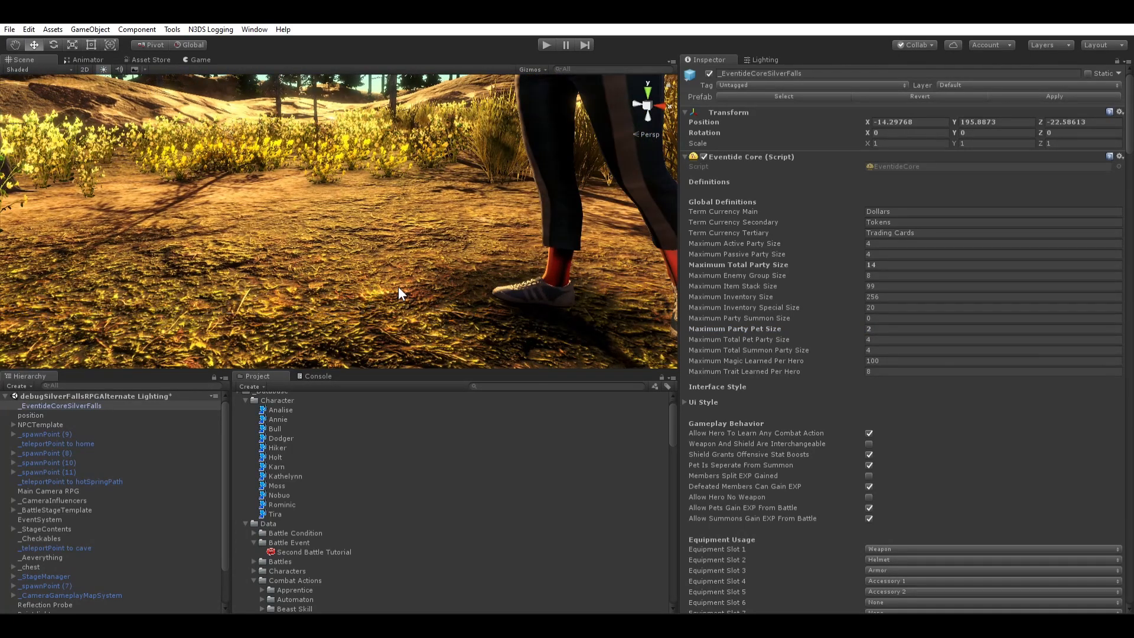
scroll(398, 285, down, 2)
scroll(398, 288, up, 1)
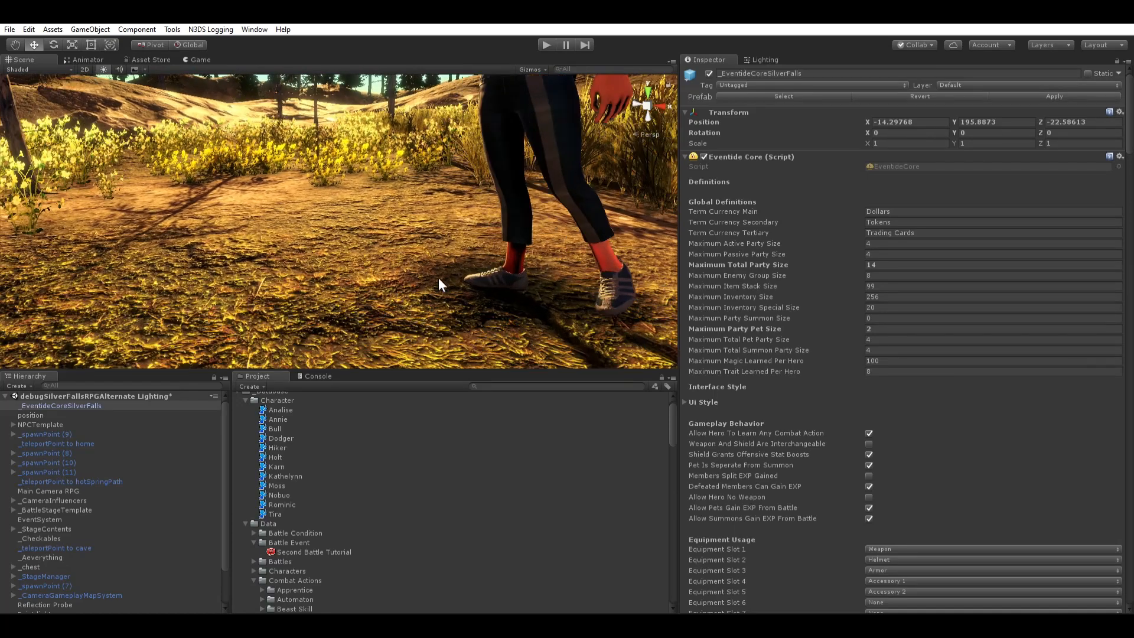
middle_drag(513, 291, 423, 276)
scroll(409, 270, up, 2)
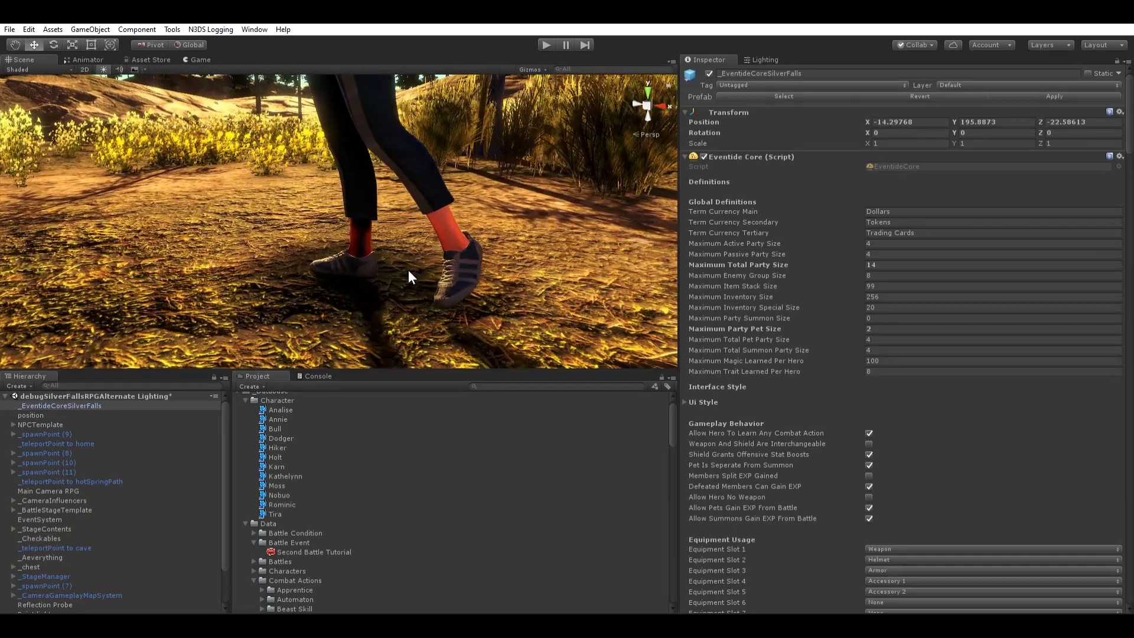
click(901, 329)
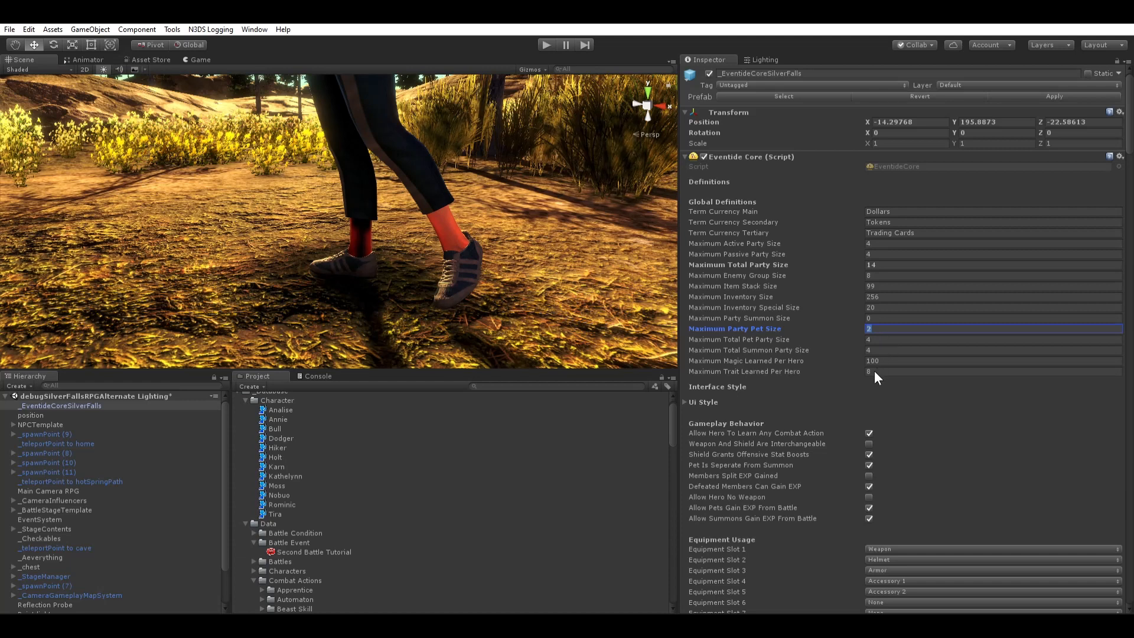
Step: Examine the Ui Style colours, fonts and window settings under Interface Style, and collapse the group again
scroll(852, 372, down, 3)
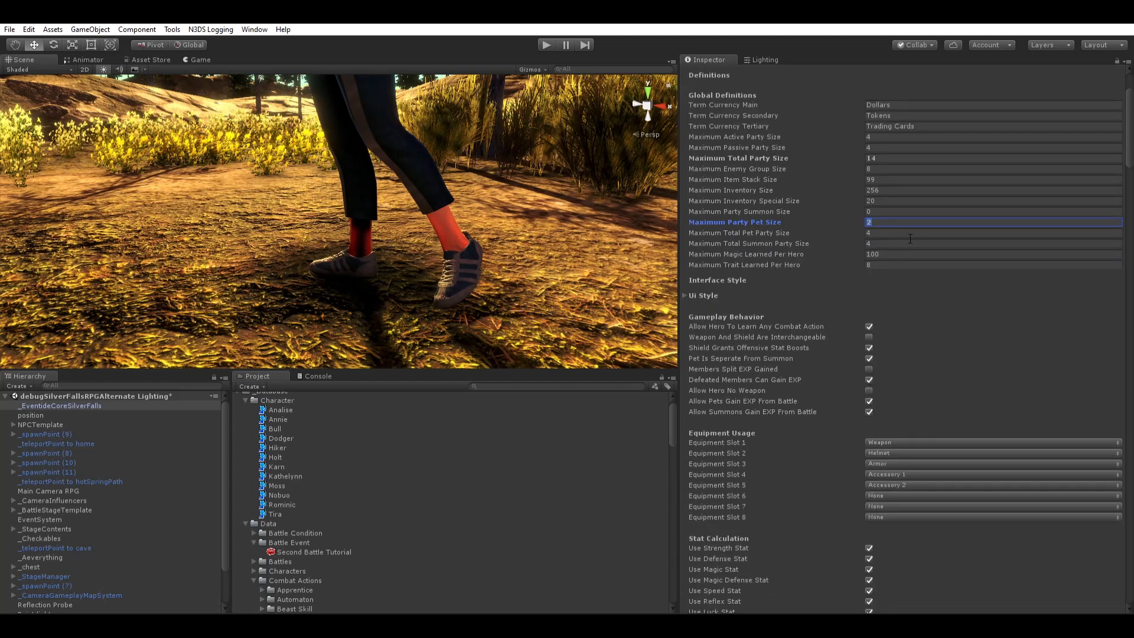
click(686, 295)
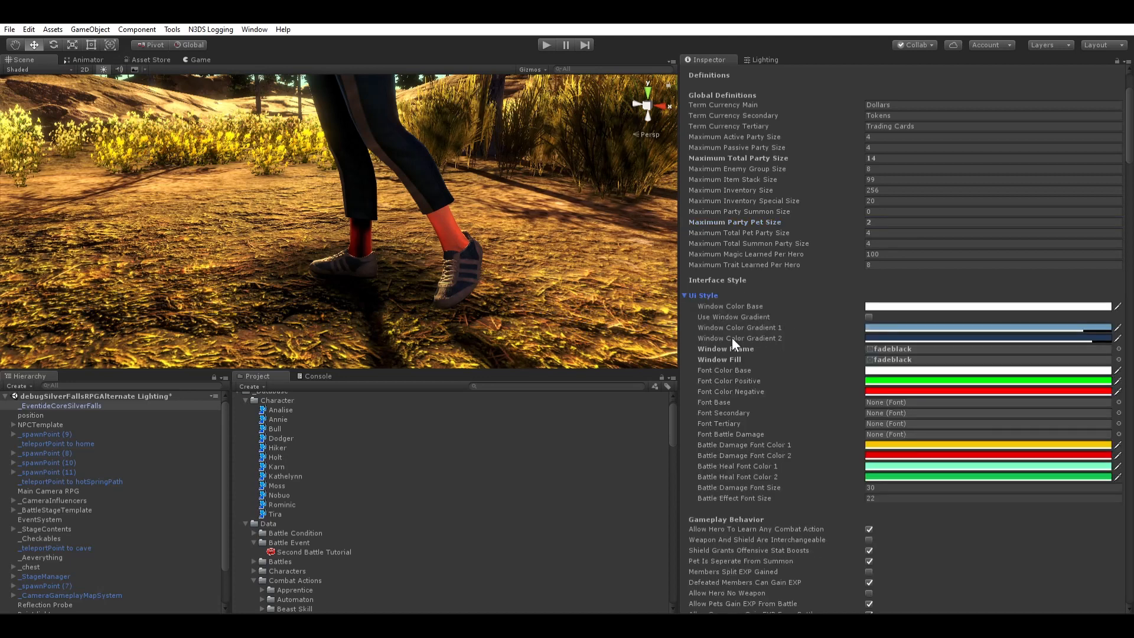
scroll(788, 359, down, 2)
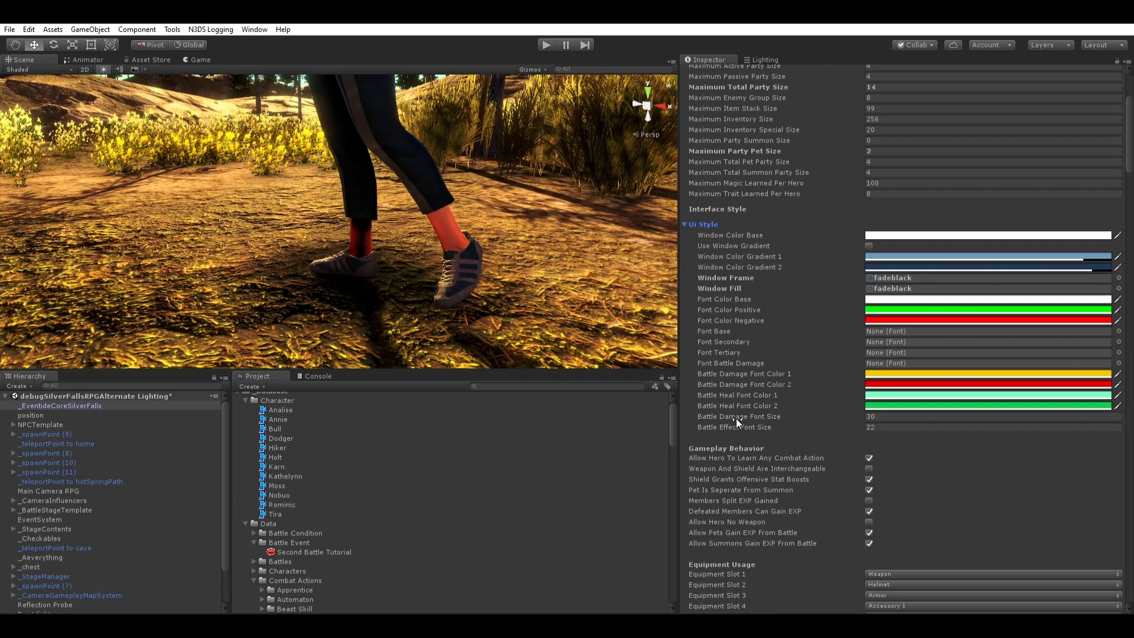
click(683, 223)
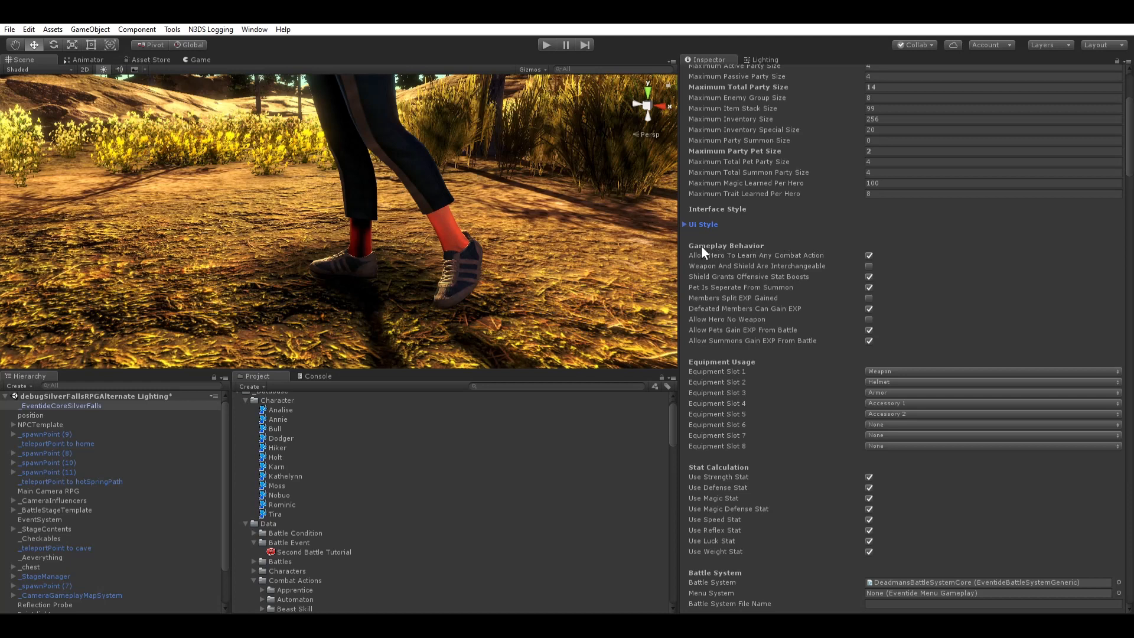
Step: Switch the Allow Hero To Learn Any Combat Action option off and on again, leaving it enabled
click(869, 251)
scroll(793, 319, up, 2)
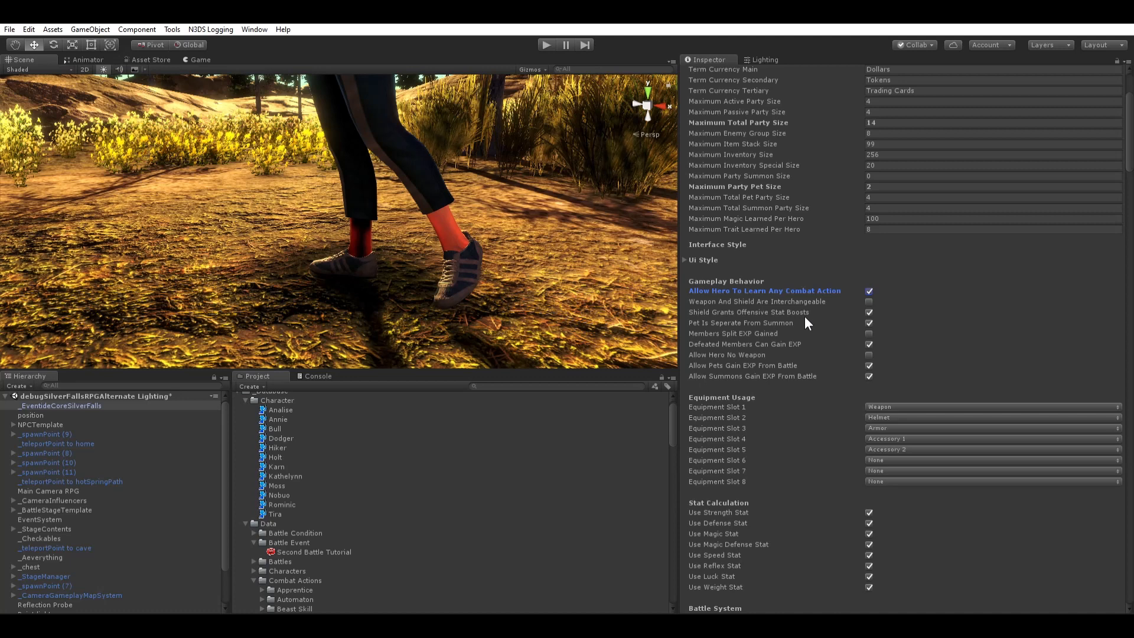
scroll(799, 310, down, 2)
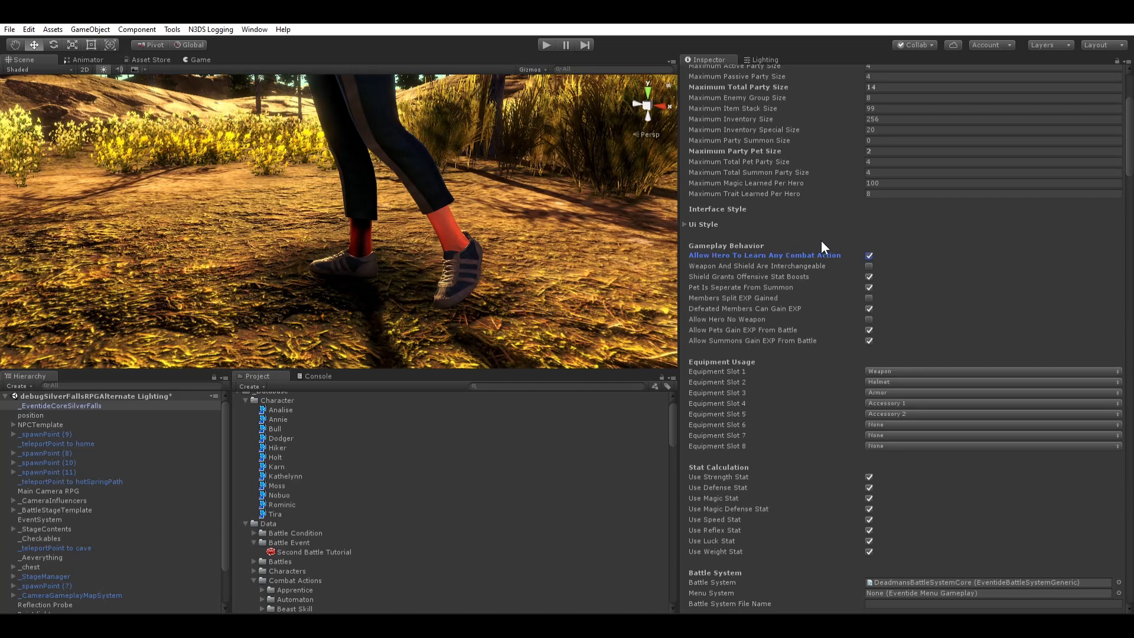
scroll(820, 244, up, 1)
scroll(803, 290, down, 1)
Step: Enable Weapon And Shield Are Interchangeable in the Gameplay Behavior settings
click(869, 255)
key(Tab)
key(space)
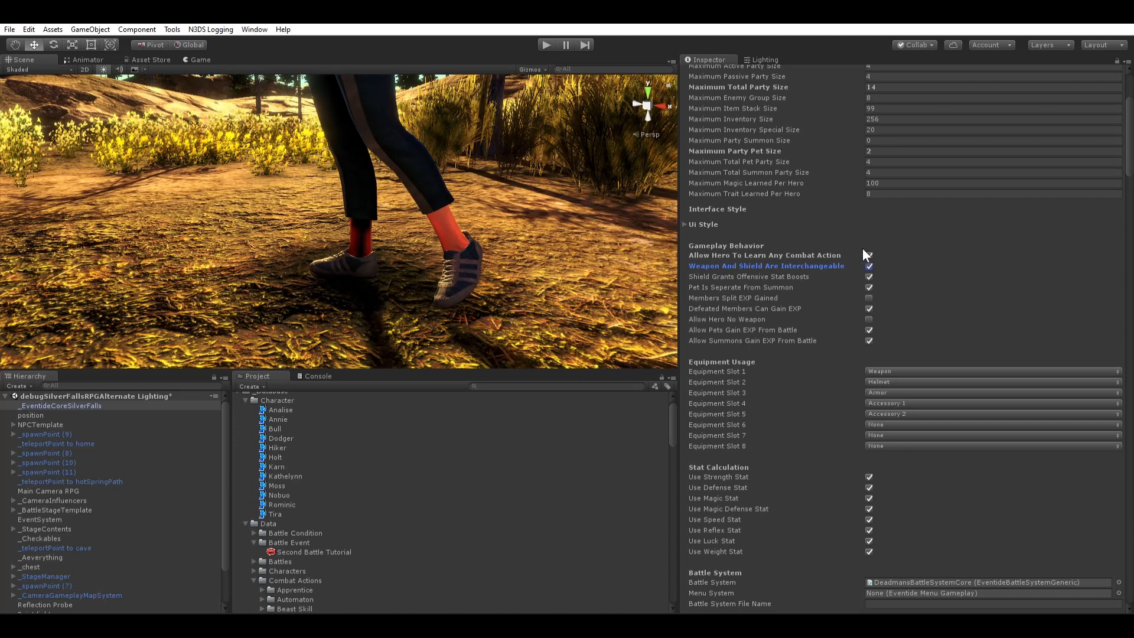
Step: Disable Weapon And Shield Are Interchangeable, and switch Members Split EXP Gained and Allow Hero No Weapon on and back off
click(742, 276)
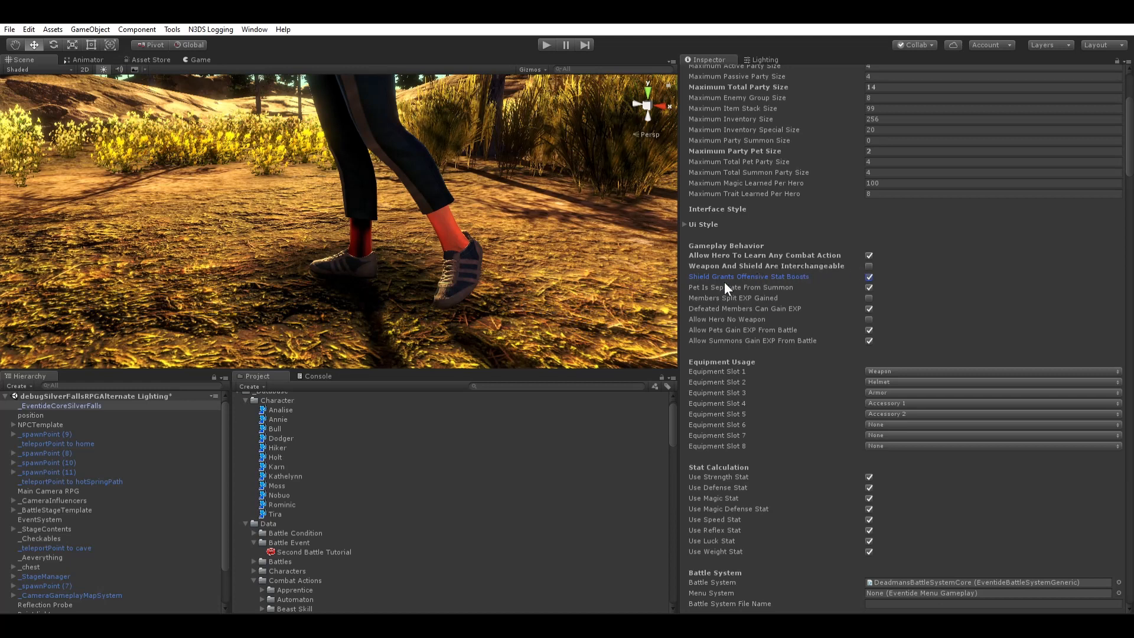
key(Tab)
key(Tab)
key(space)
key(Tab)
key(Tab)
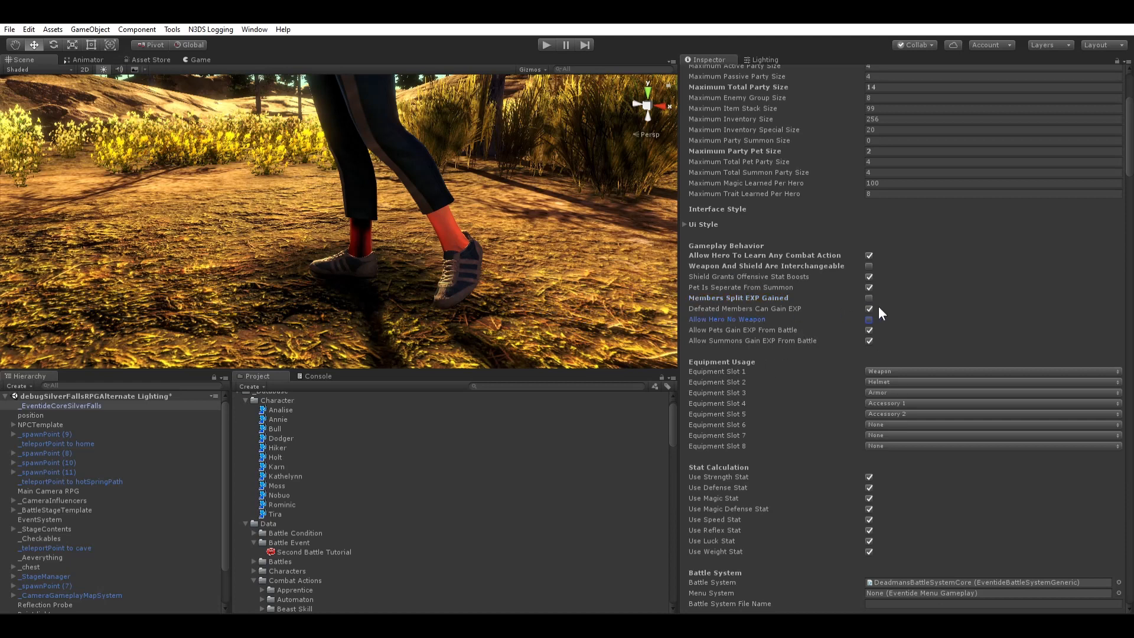
key(space)
Step: Set Equipment Slot 2 to Shield in the Equipment Usage settings
scroll(791, 313, down, 1)
scroll(791, 311, down, 3)
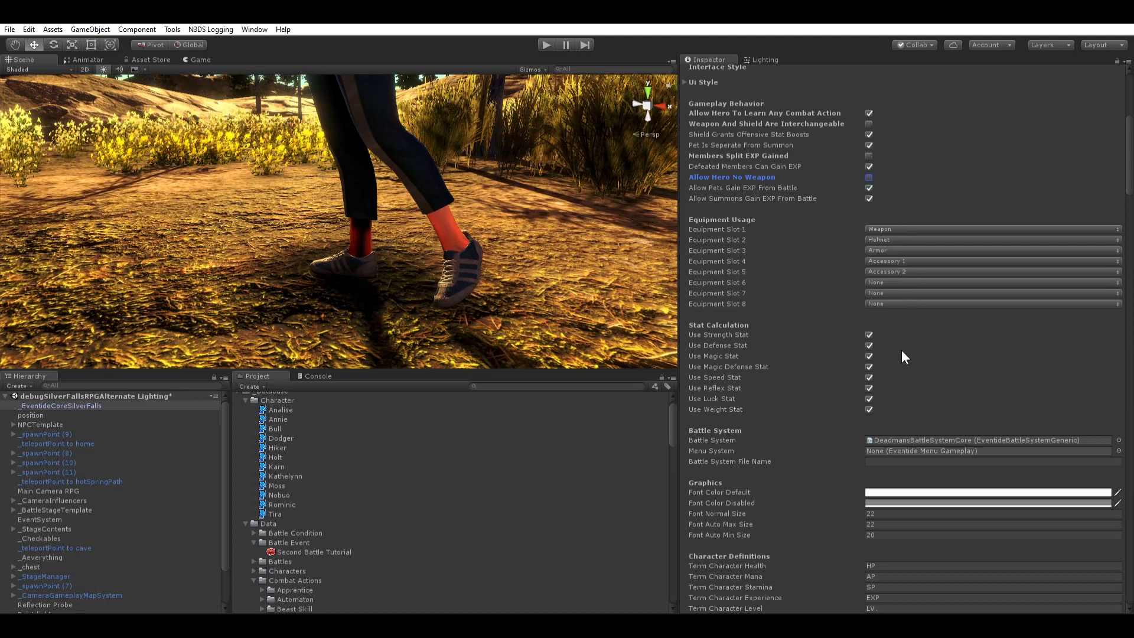
click(931, 240)
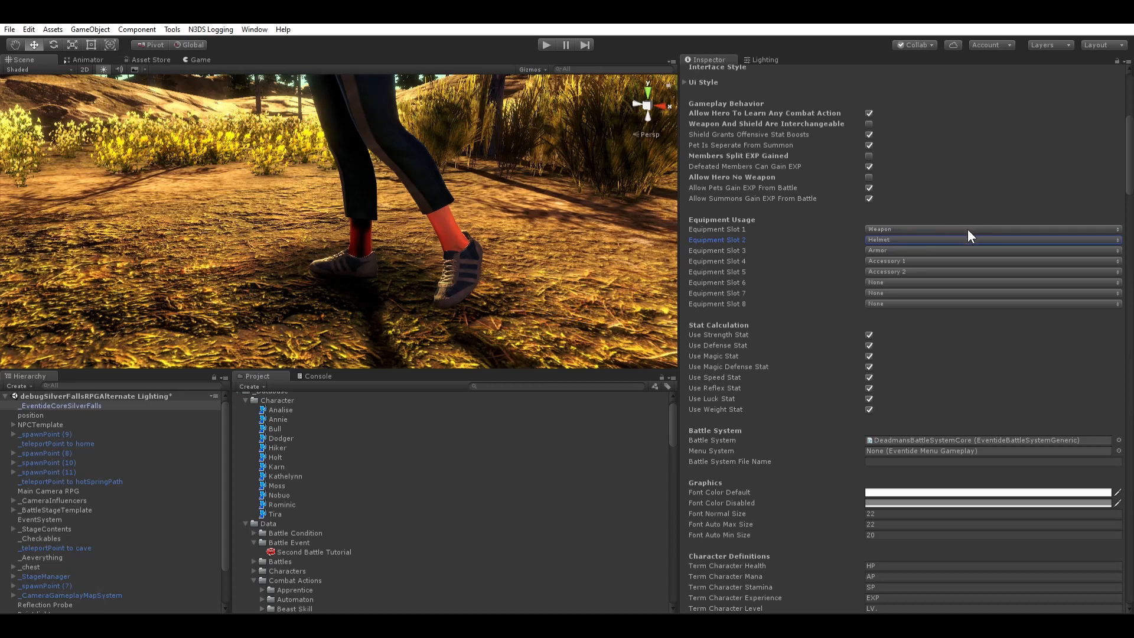
click(906, 267)
Step: Switch Weapon And Shield Are Interchangeable on and off again, and set Equipment Slot 2 back to Helmet
scroll(862, 201, up, 3)
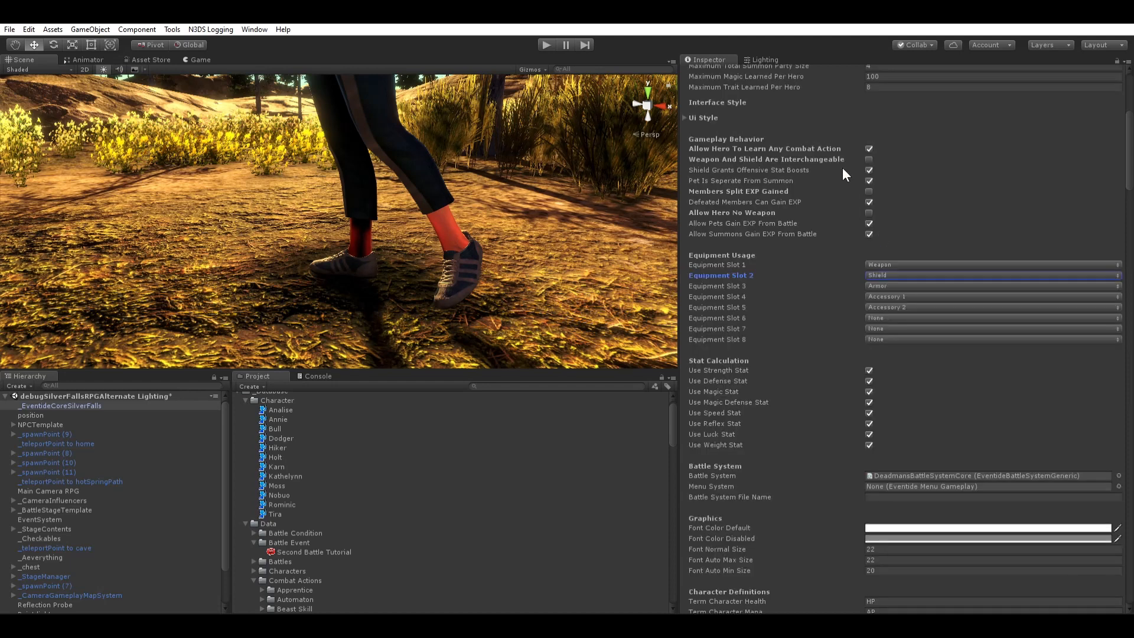
click(867, 156)
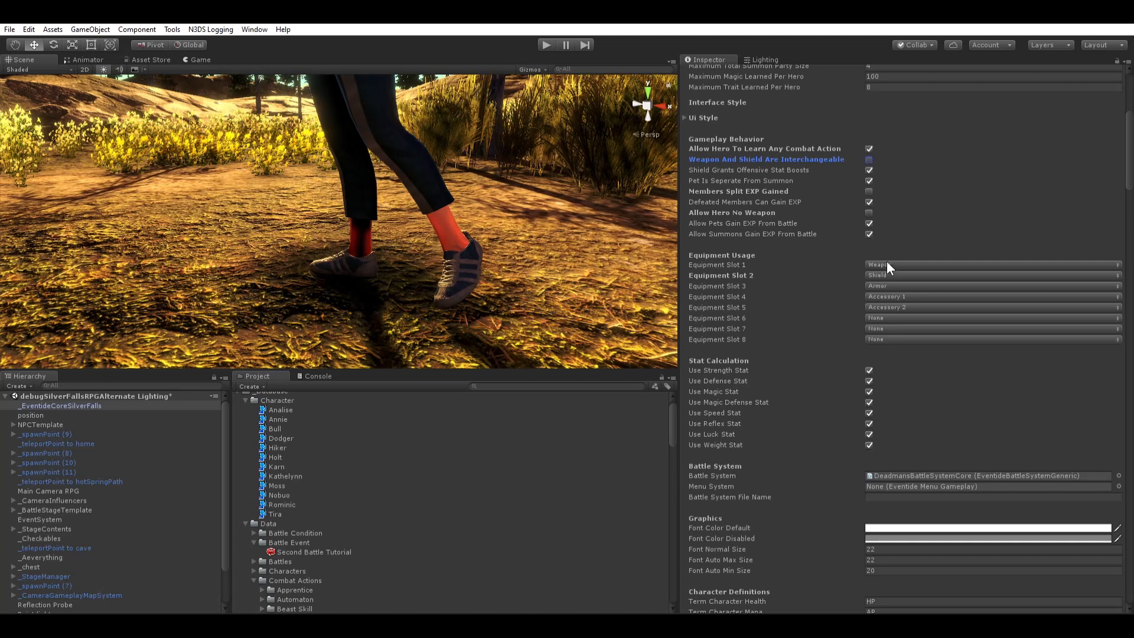
click(906, 326)
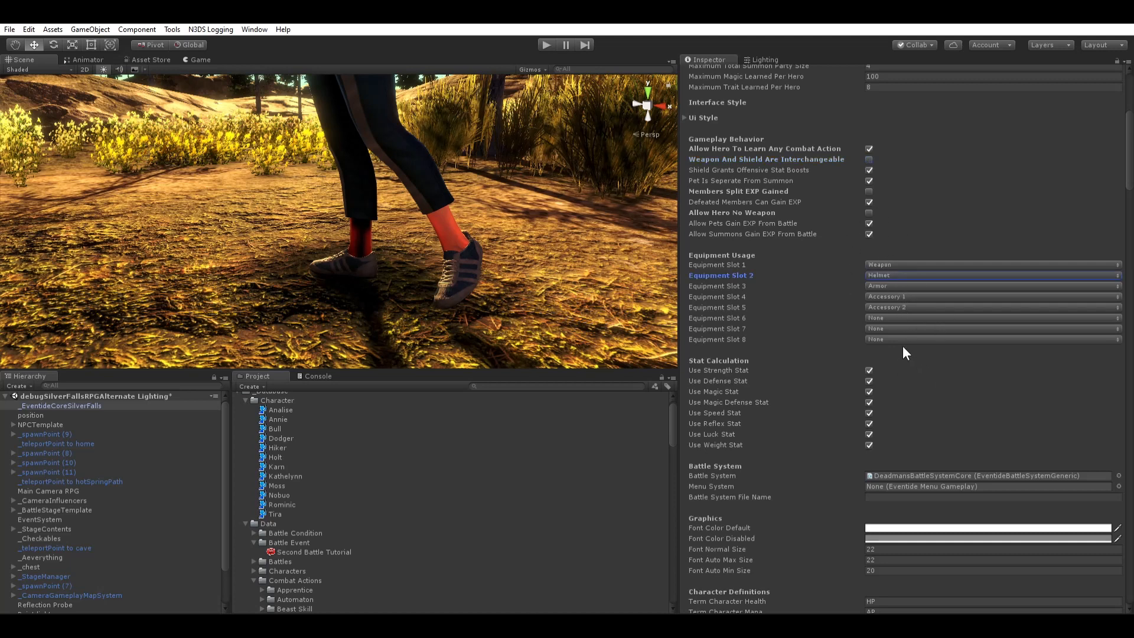
Step: Switch Use Weight Stat and Use Luck Stat off and on again in the Stat Calculation settings
scroll(788, 293, down, 3)
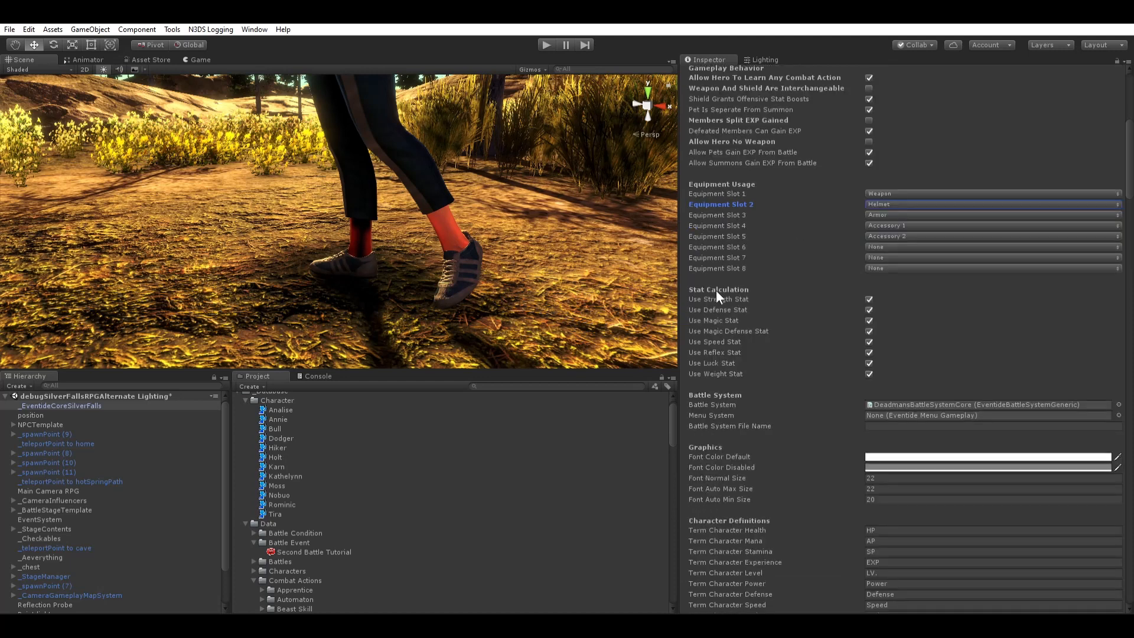
scroll(717, 310, down, 2)
click(868, 337)
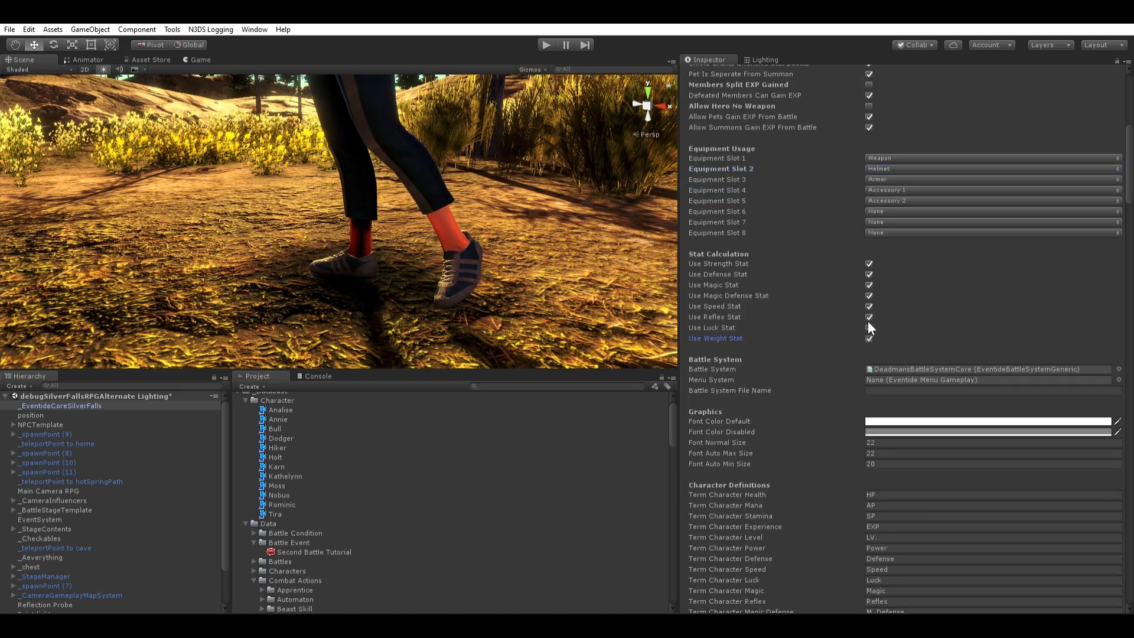
click(867, 323)
Step: Review the battle system, graphics, term definitions and System Behaviour limits, and collapse the Database Character list
scroll(725, 348, down, 5)
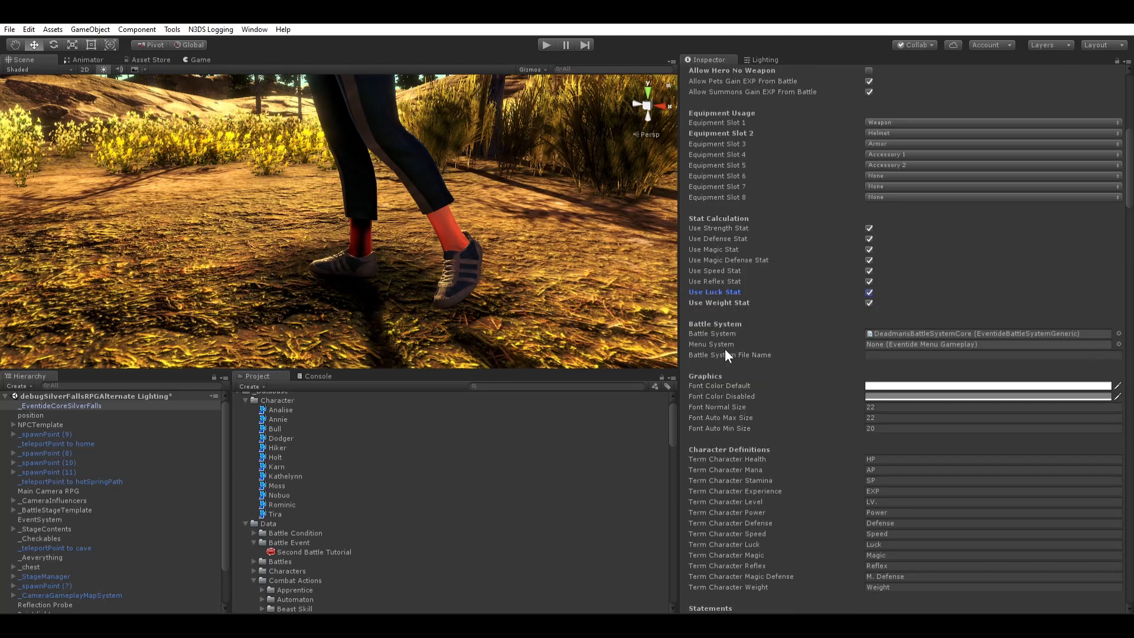
scroll(774, 343, down, 3)
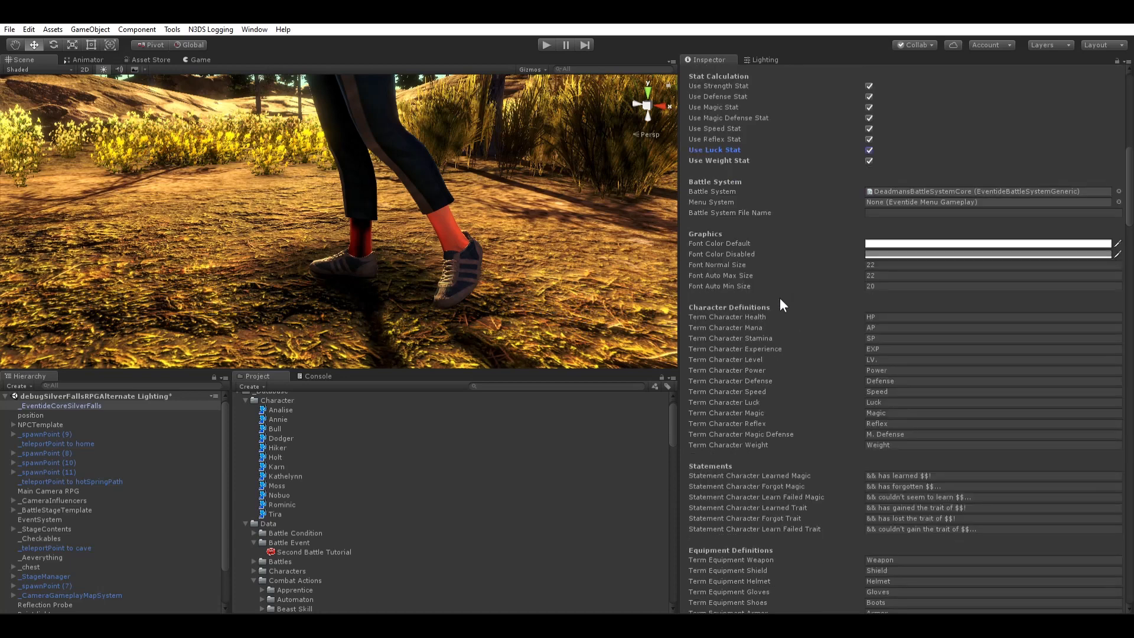
scroll(728, 358, down, 3)
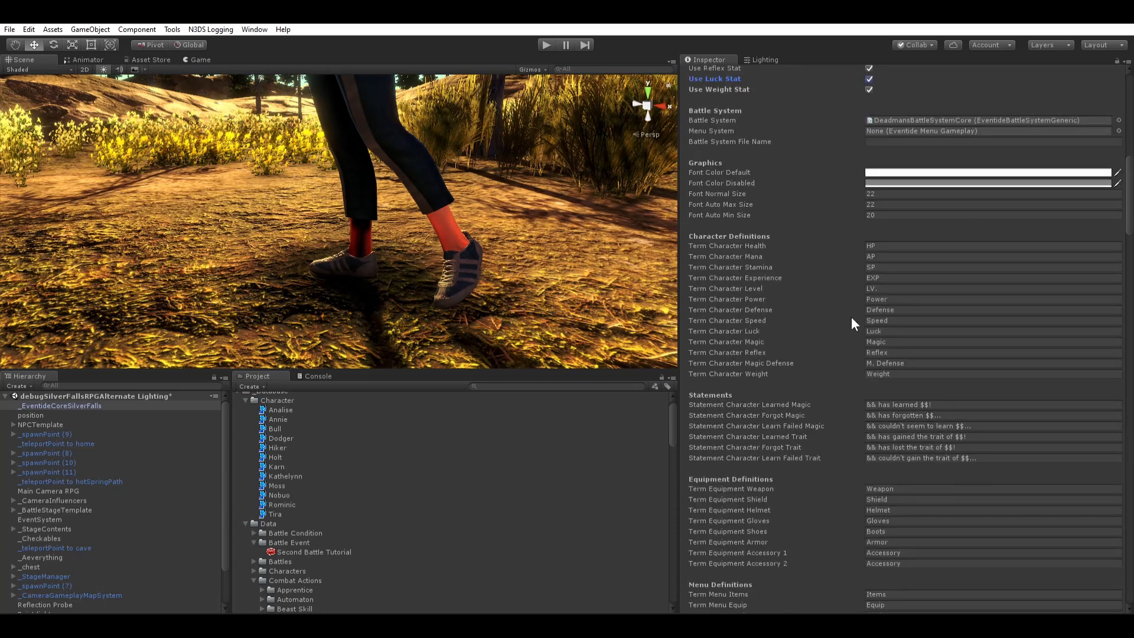
scroll(744, 296, down, 20)
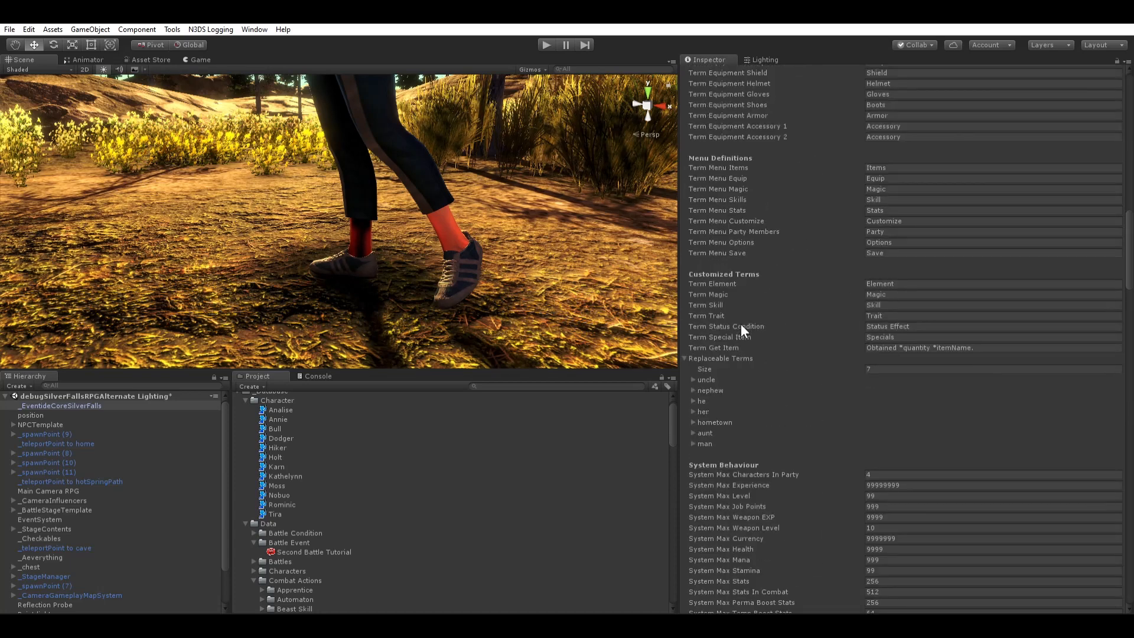
scroll(728, 257, down, 12)
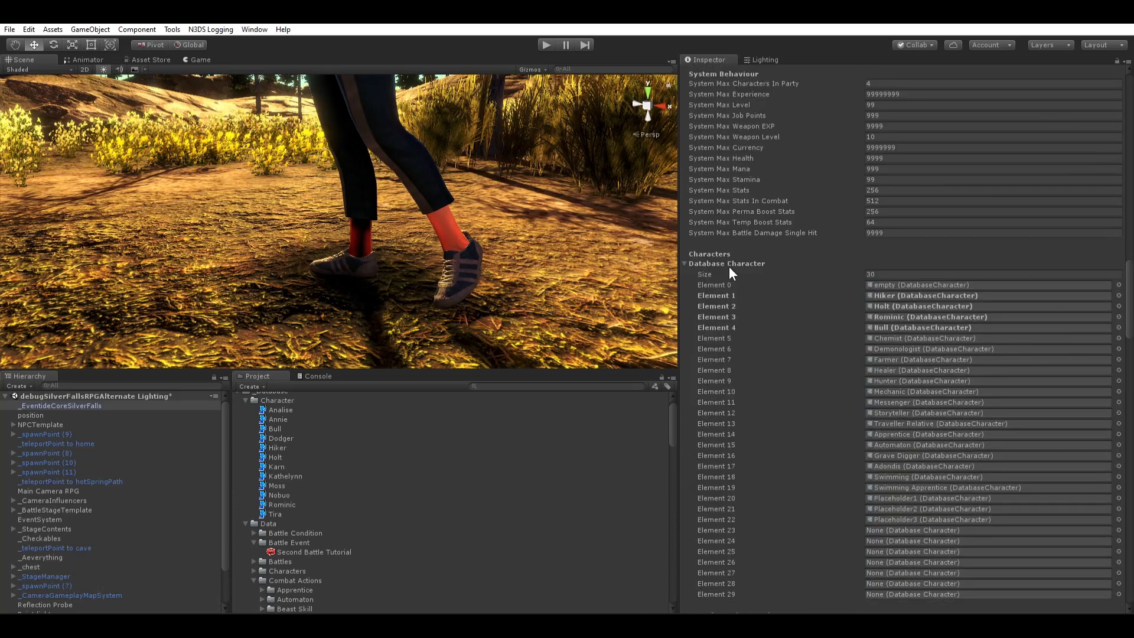
click(685, 228)
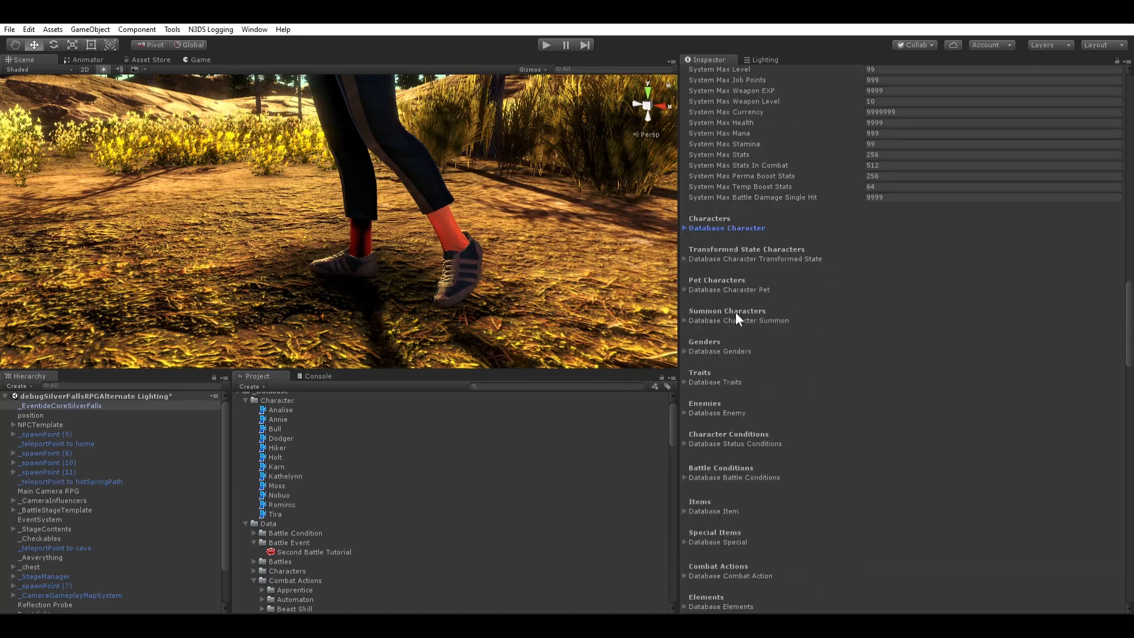
Step: Examine the Database Genders and Database Character Summon lists, and collapse both again
scroll(717, 257, down, 1)
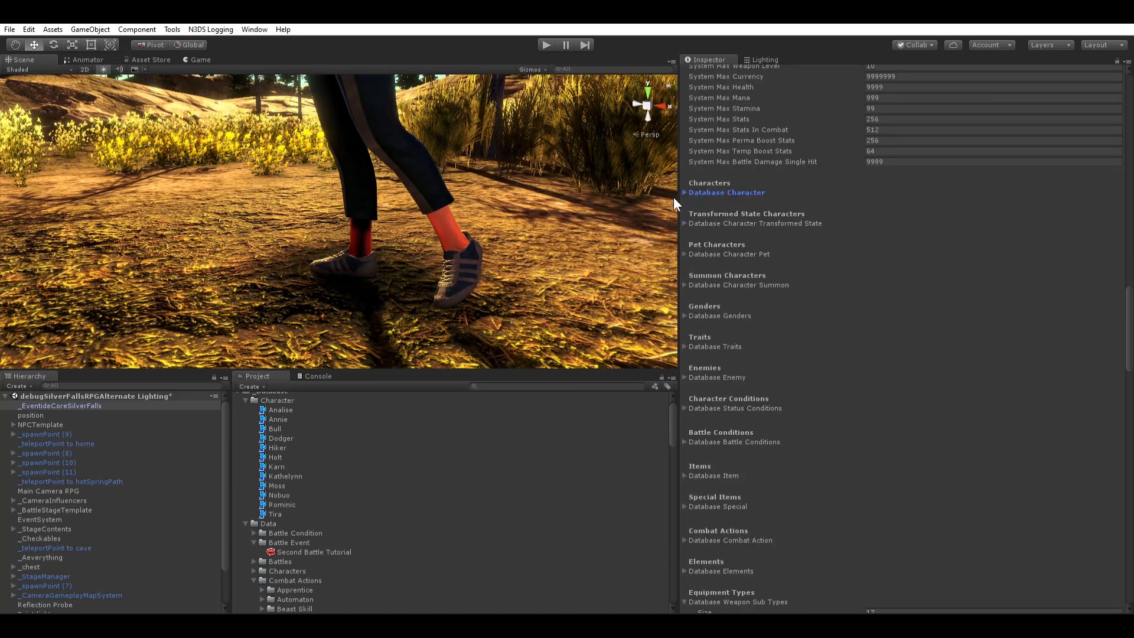
scroll(694, 313, down, 1)
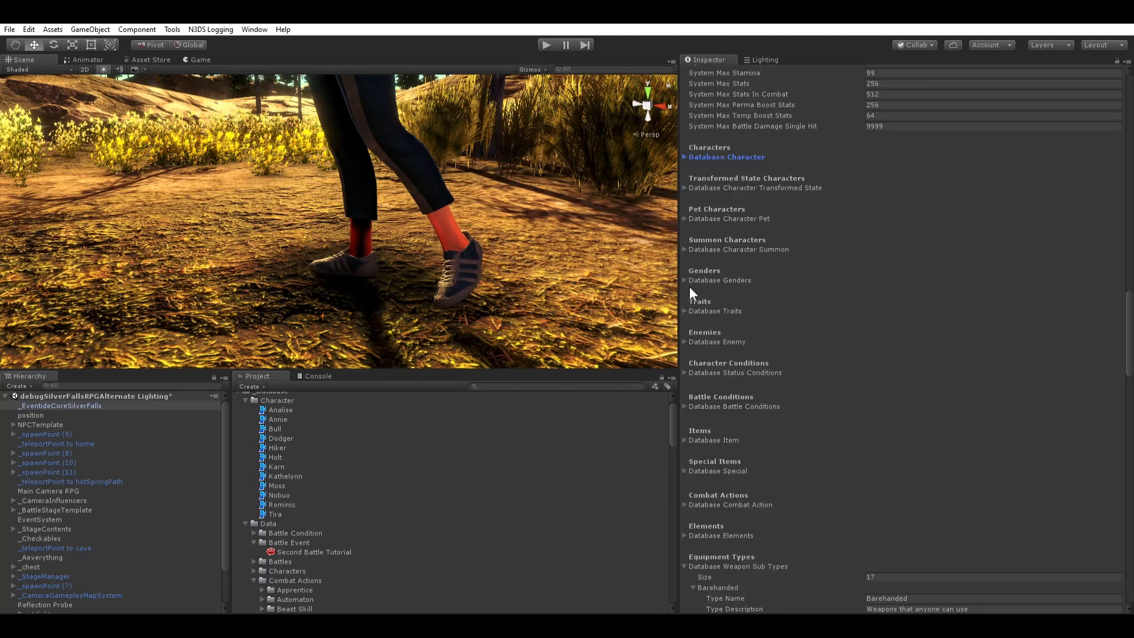
click(685, 278)
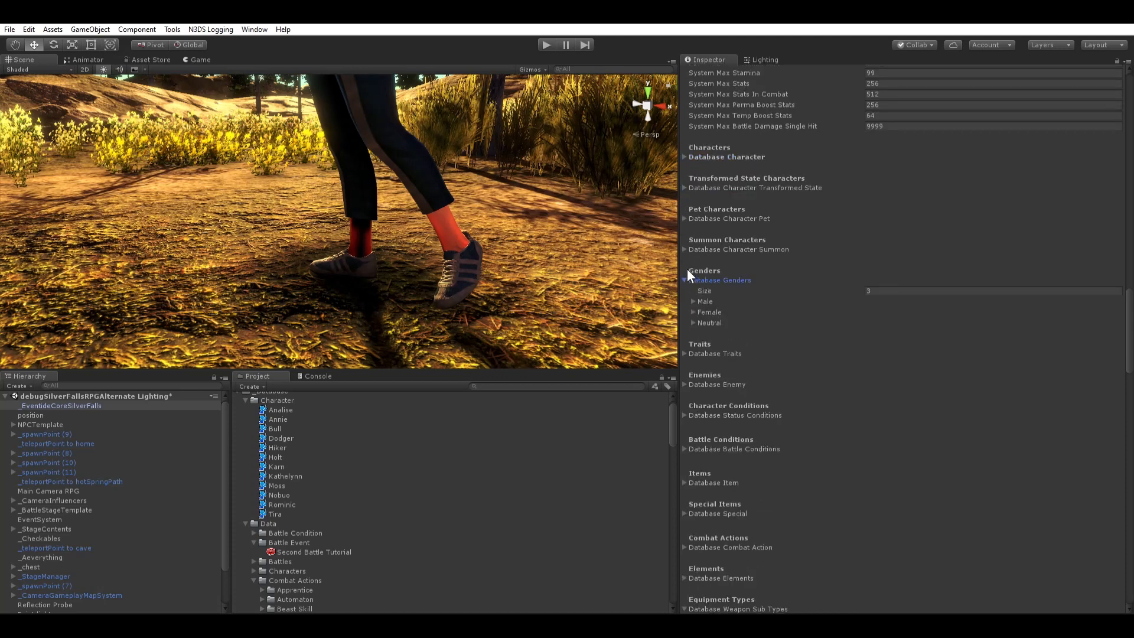
click(686, 245)
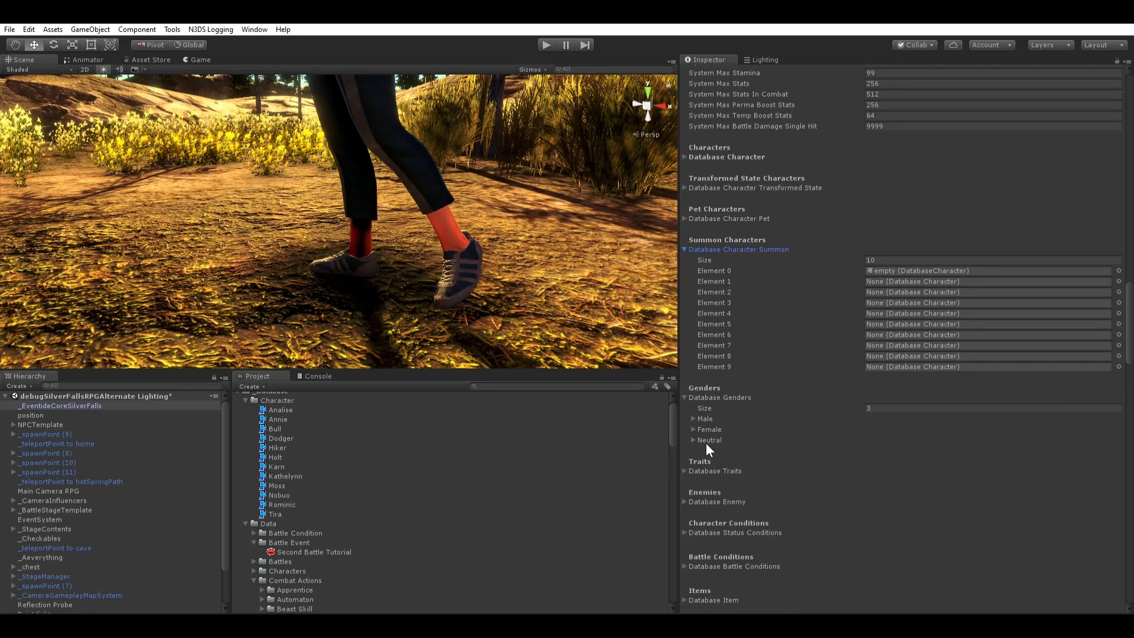
click(686, 242)
click(685, 280)
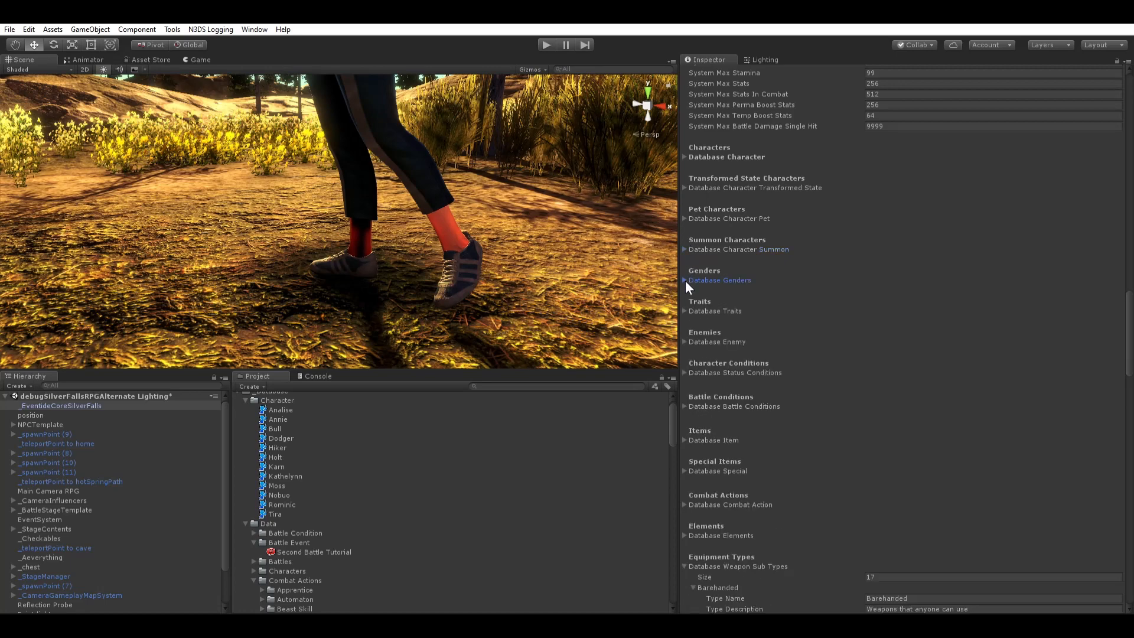
Step: Expand the Database Traits list and review the trait entries assigned to its elements
click(685, 308)
scroll(716, 342, down, 7)
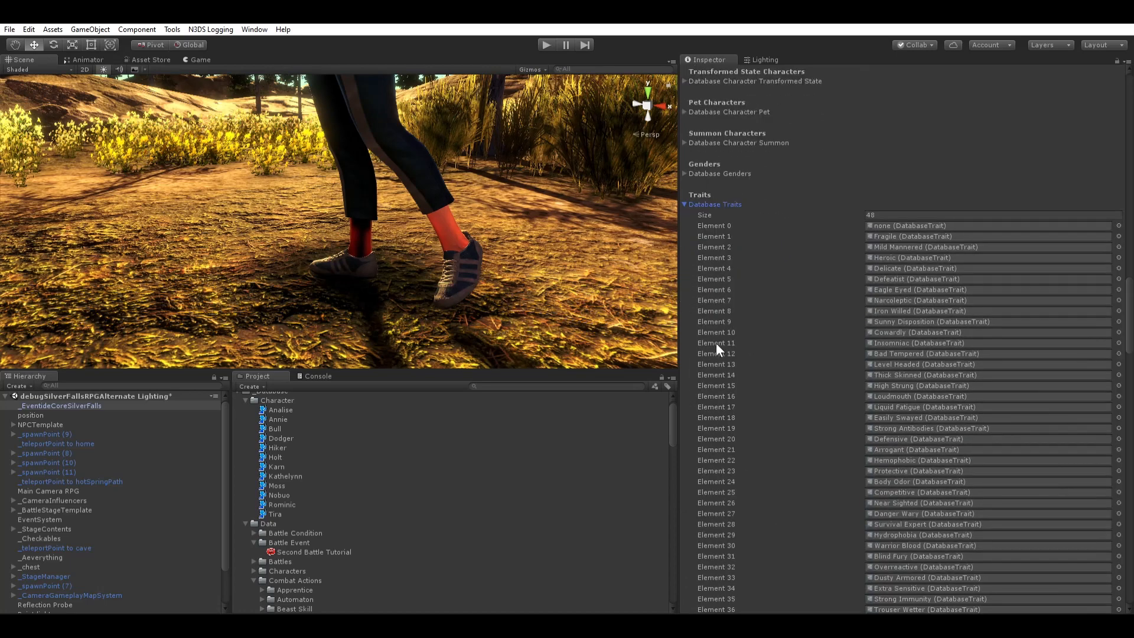
scroll(767, 372, down, 4)
scroll(792, 388, up, 9)
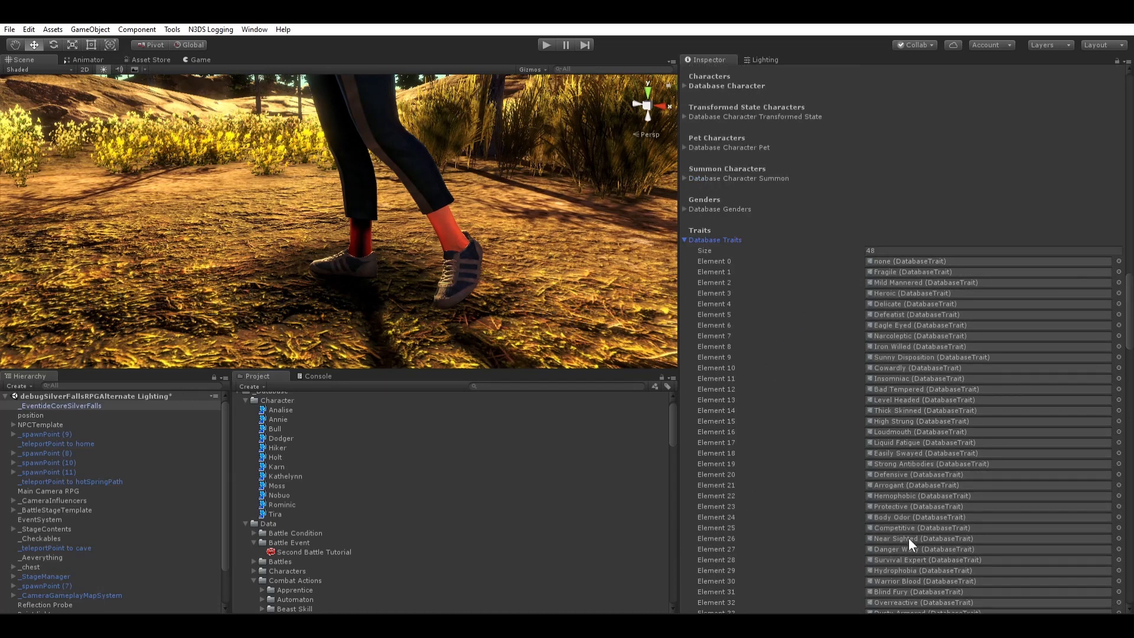
scroll(907, 539, down, 2)
scroll(730, 318, up, 4)
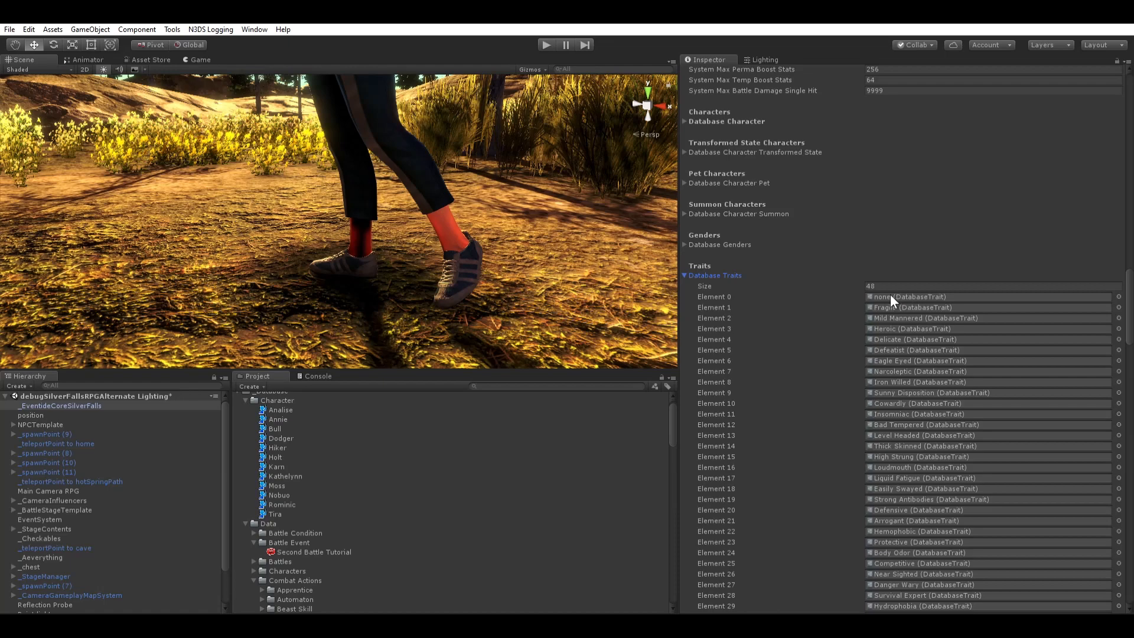
scroll(400, 184, down, 4)
Step: Reframe the scene view on the standing character's upper body
middle_drag(399, 183, 481, 271)
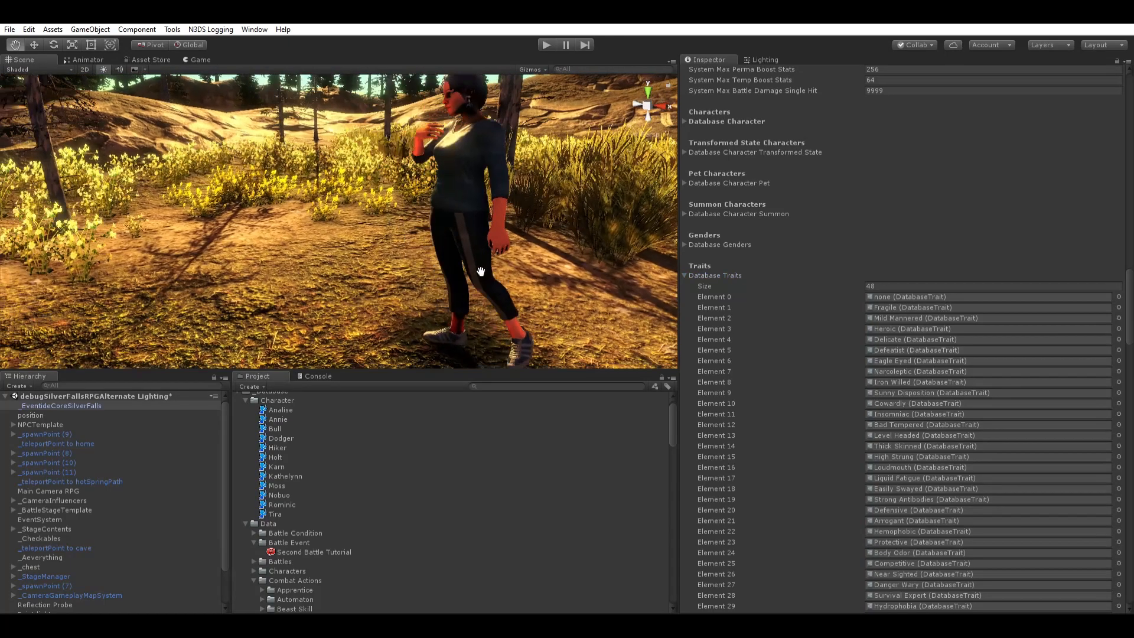
right_drag(481, 271, 462, 246)
scroll(522, 190, up, 4)
middle_drag(523, 190, 525, 247)
scroll(511, 218, down, 2)
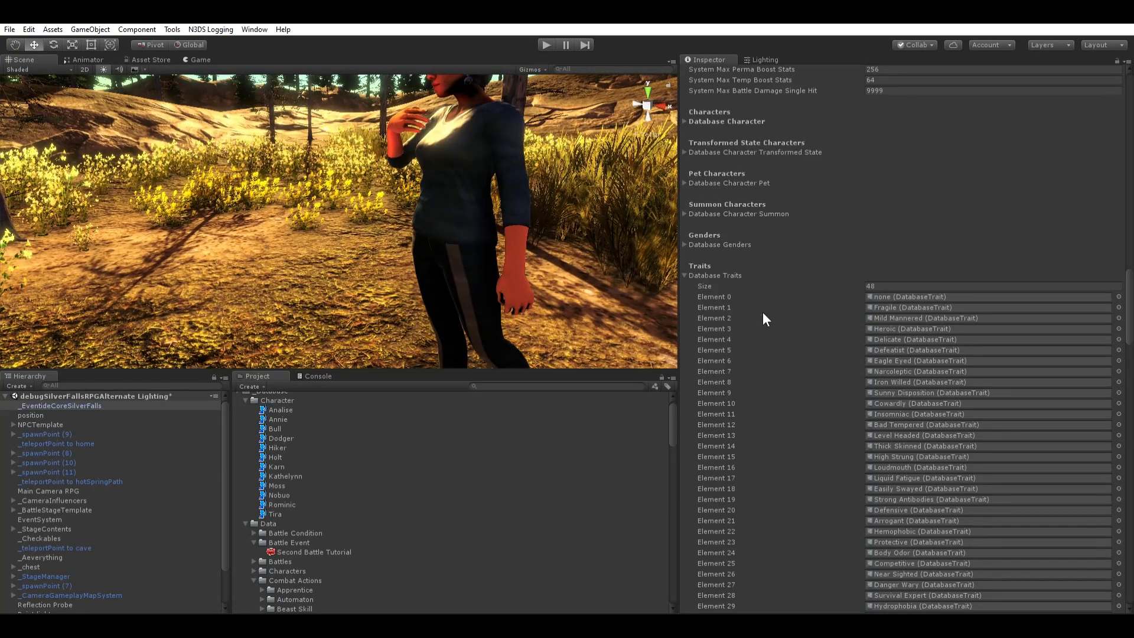
Step: Locate the Fragile trait referenced by Element 1 among the project's Human traits and open its settings
click(889, 296)
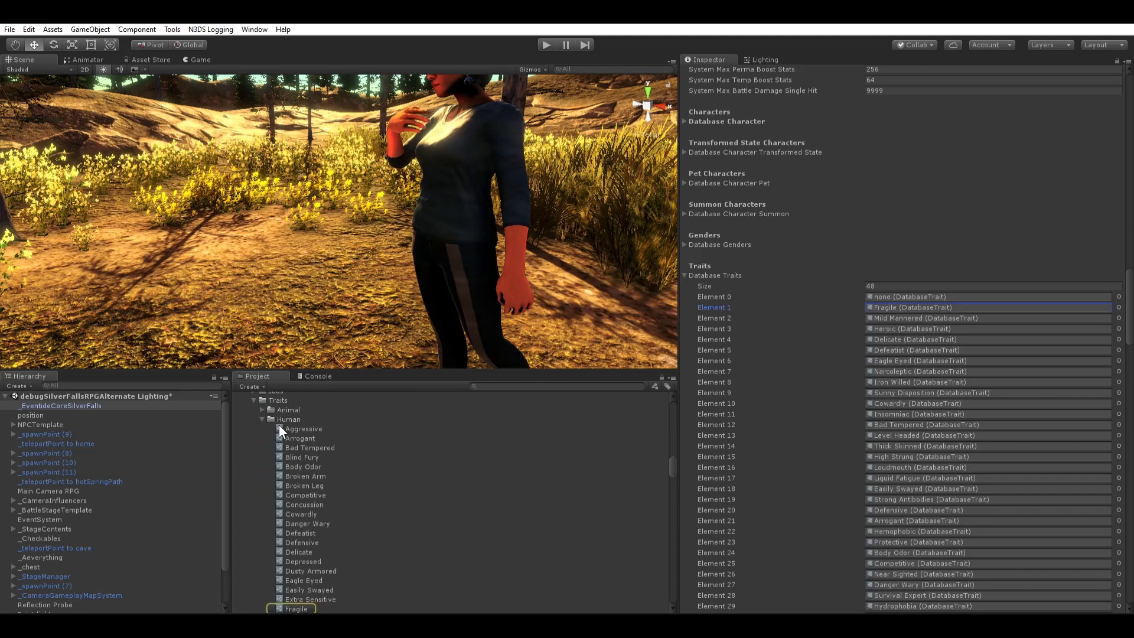
scroll(274, 424, down, 3)
click(300, 568)
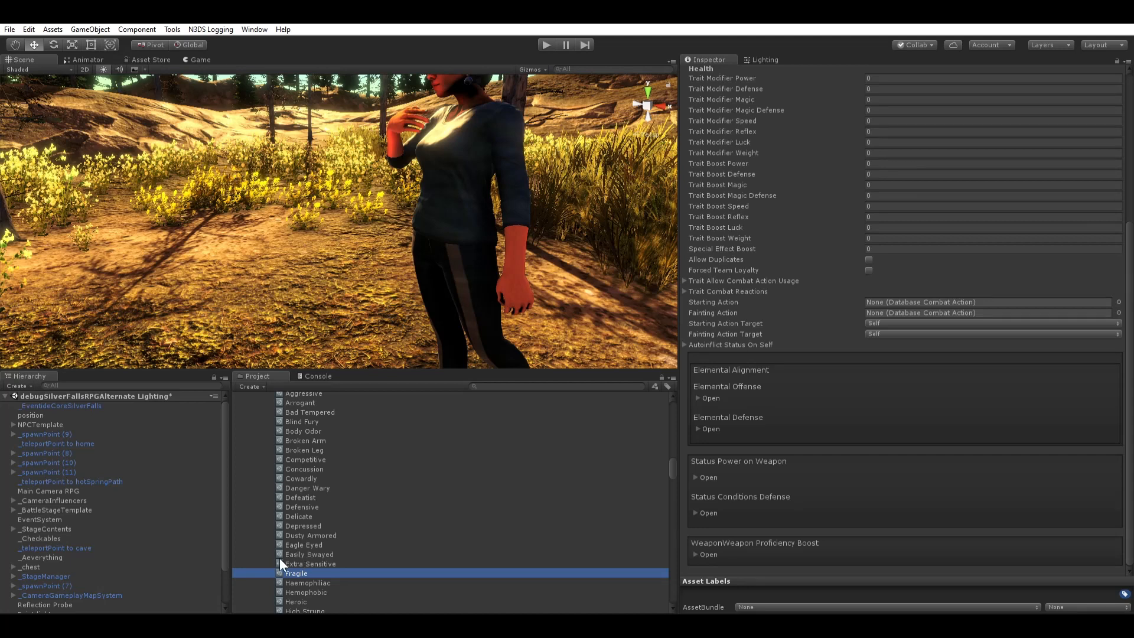
Step: Review the Fragile trait's name, description, modifiers, boosts, combat actions, elemental alignment and status condition settings
scroll(842, 202, up, 5)
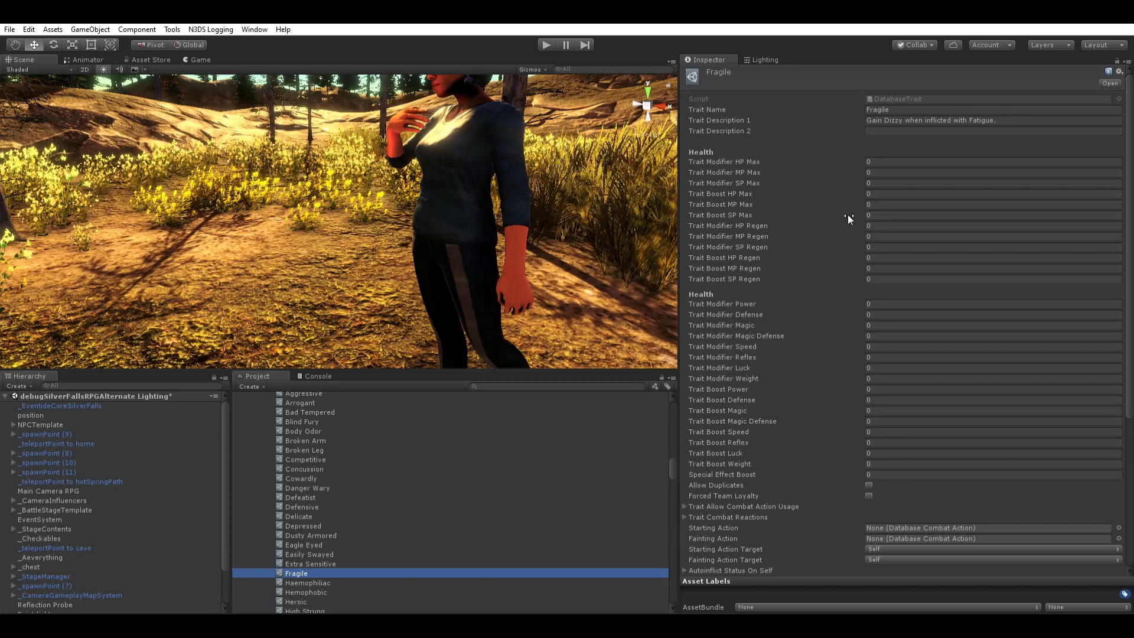
scroll(843, 371, down, 5)
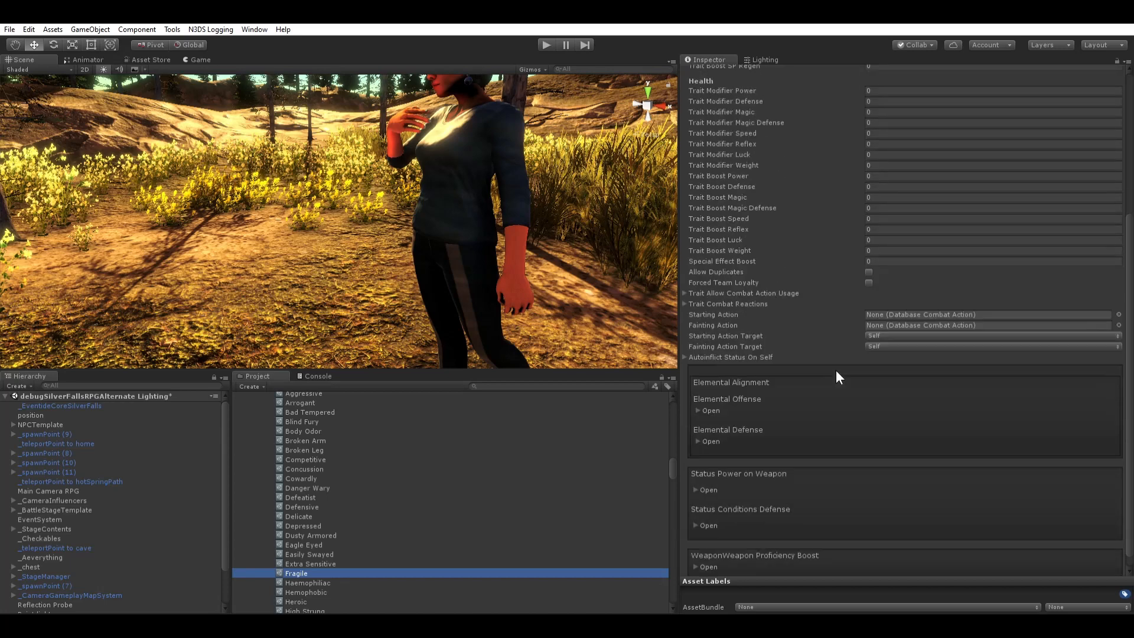
scroll(955, 376, up, 5)
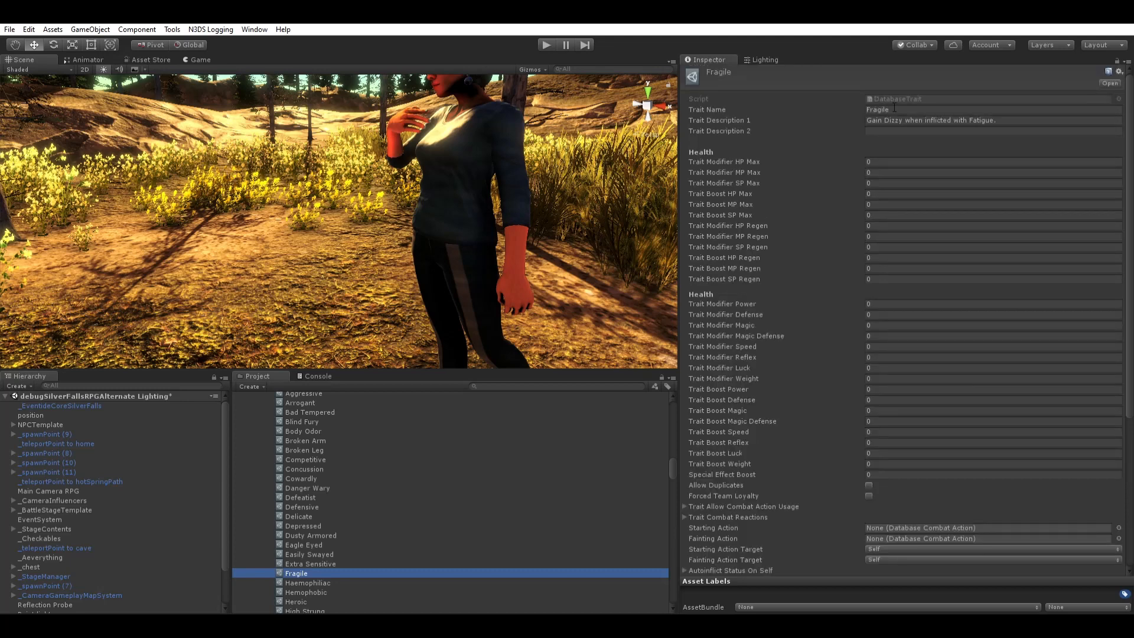
scroll(849, 310, down, 2)
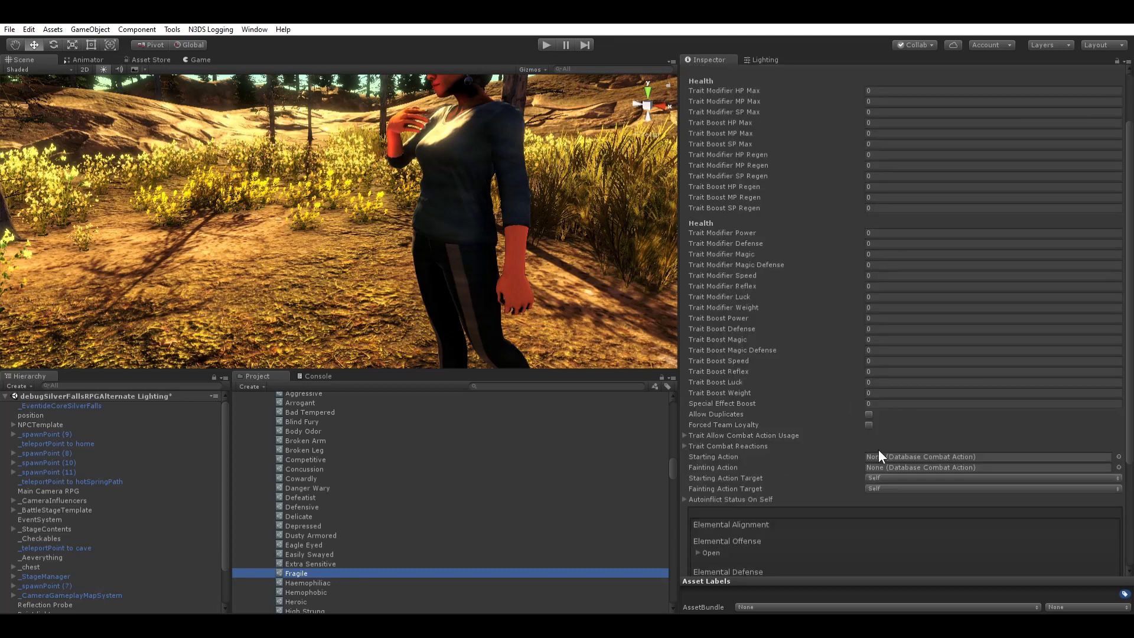
scroll(950, 263, up, 2)
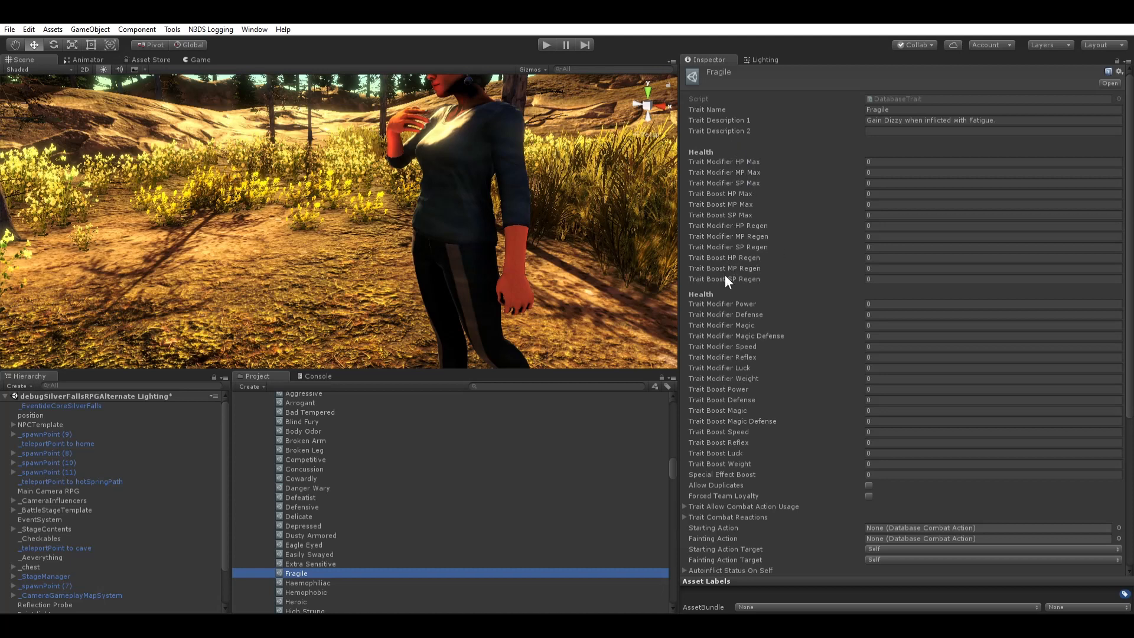
scroll(725, 275, down, 3)
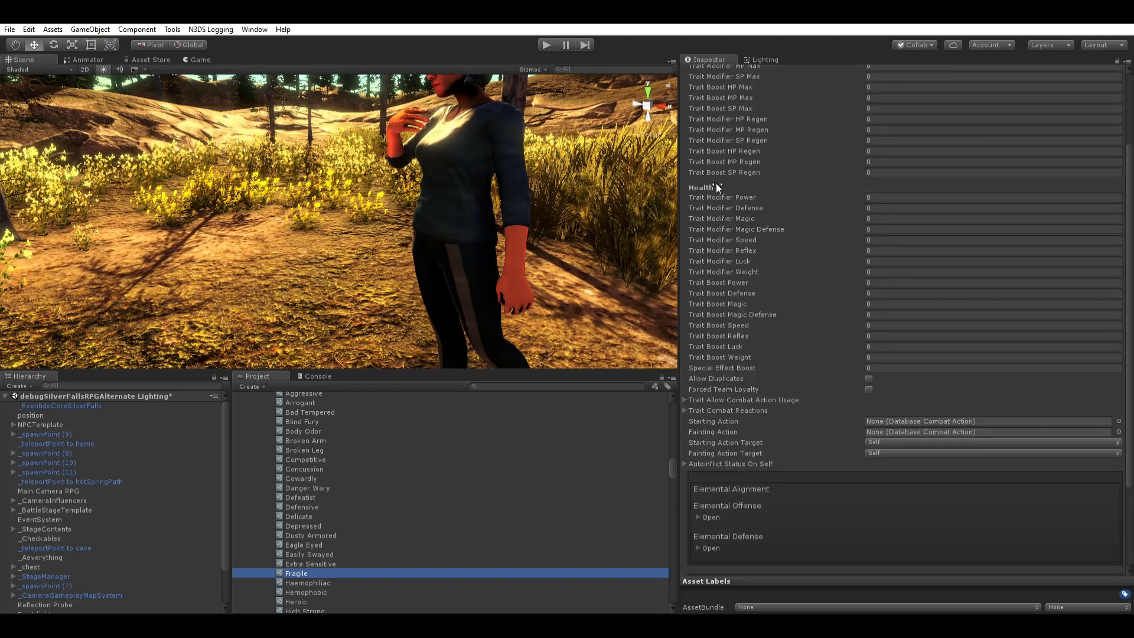
click(717, 188)
drag(722, 188, 735, 186)
Step: Set the Fragile trait's Trait Modifier Power to 0.2 and reset it to 0
scroll(856, 223, up, 3)
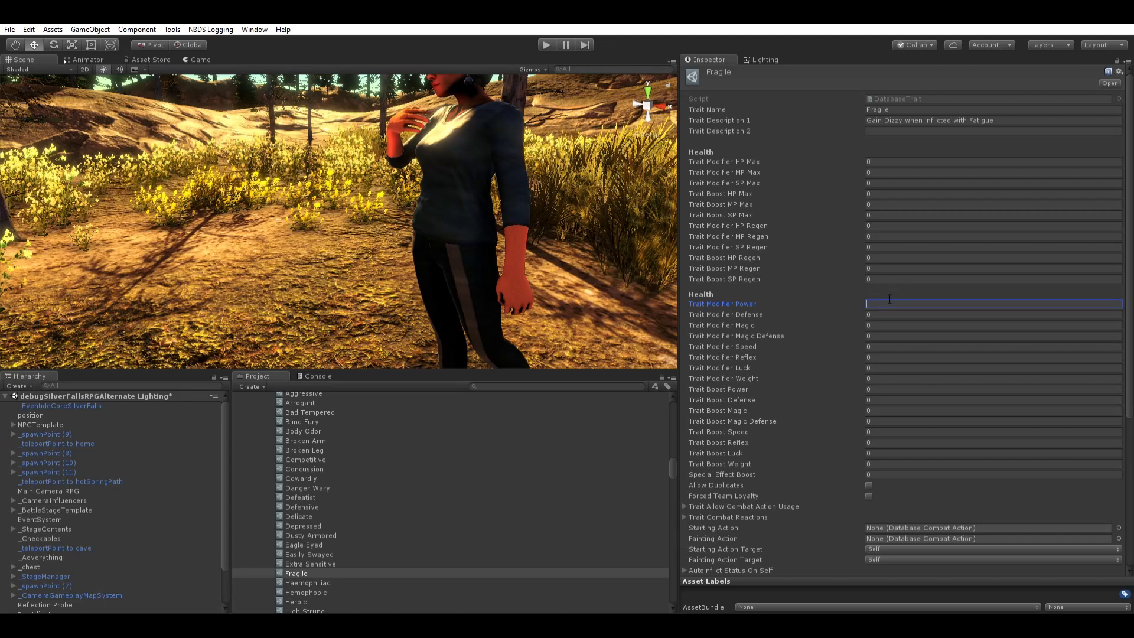
text(0.2)
text(0)
scroll(837, 327, down, 3)
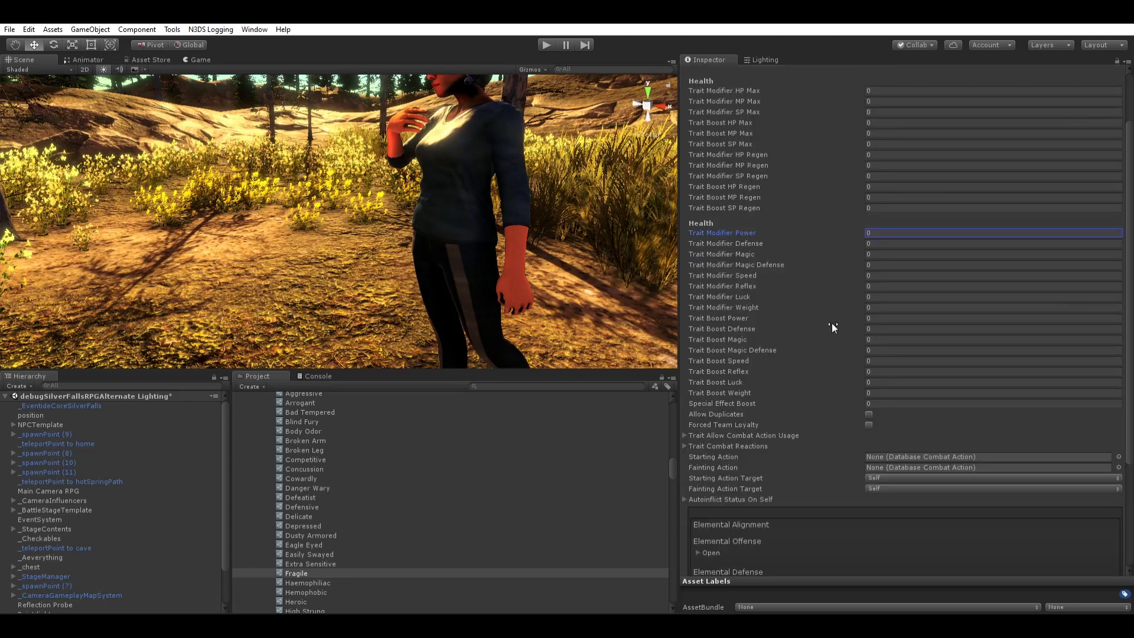
Step: Try the Fragile trait's Allow Duplicates and Forced Team Loyalty options, turning Forced Team Loyalty on
click(867, 404)
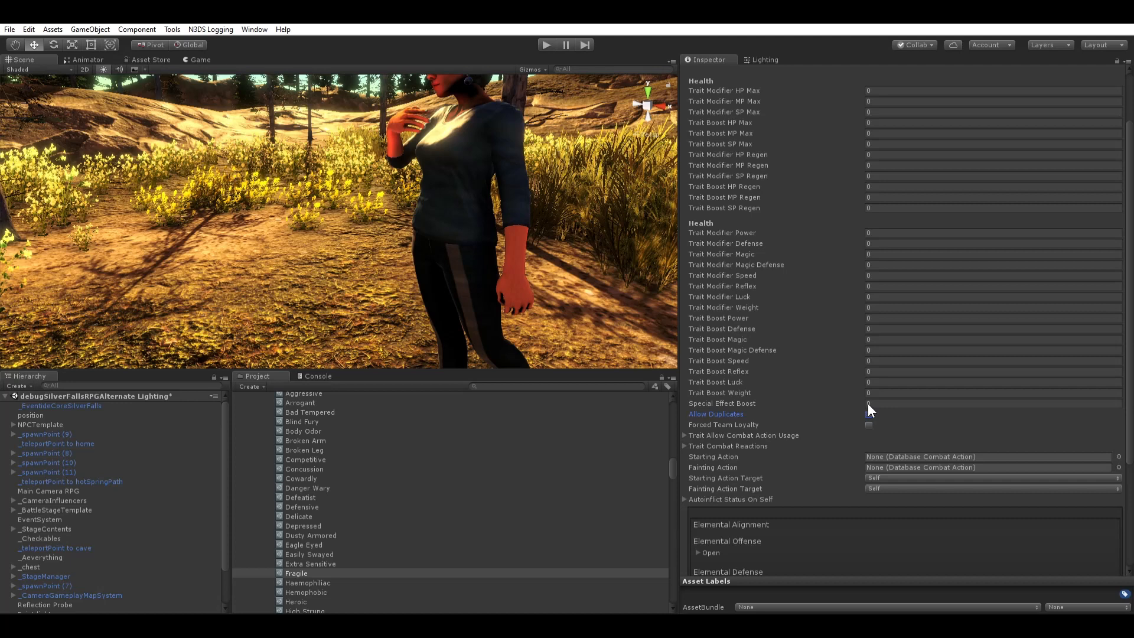
scroll(827, 366, down, 3)
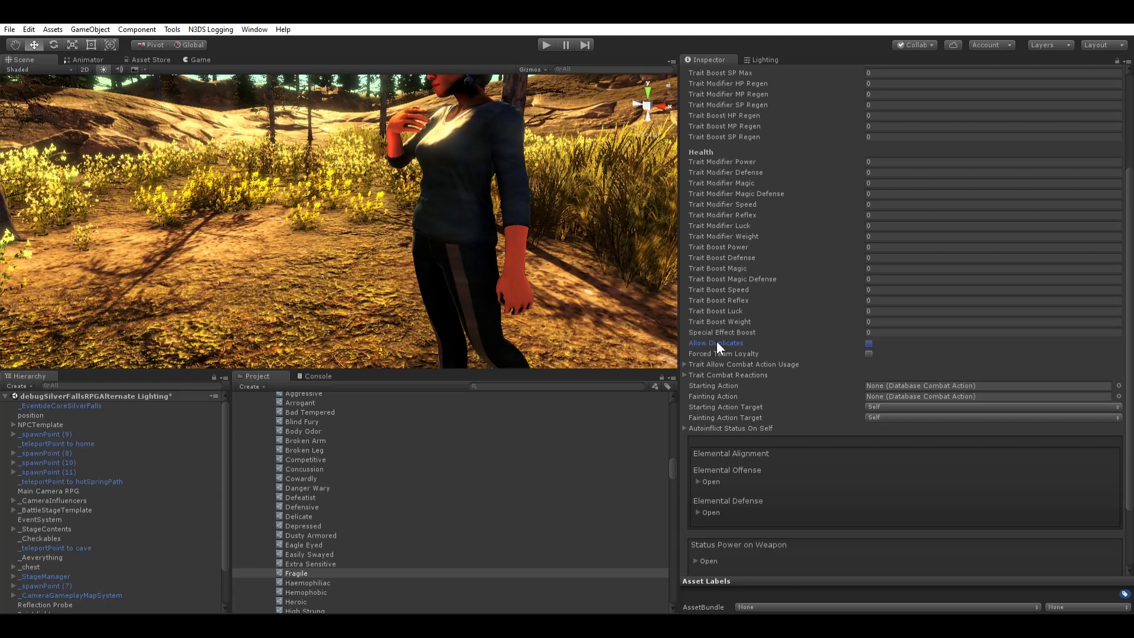
click(869, 352)
scroll(870, 350, up, 6)
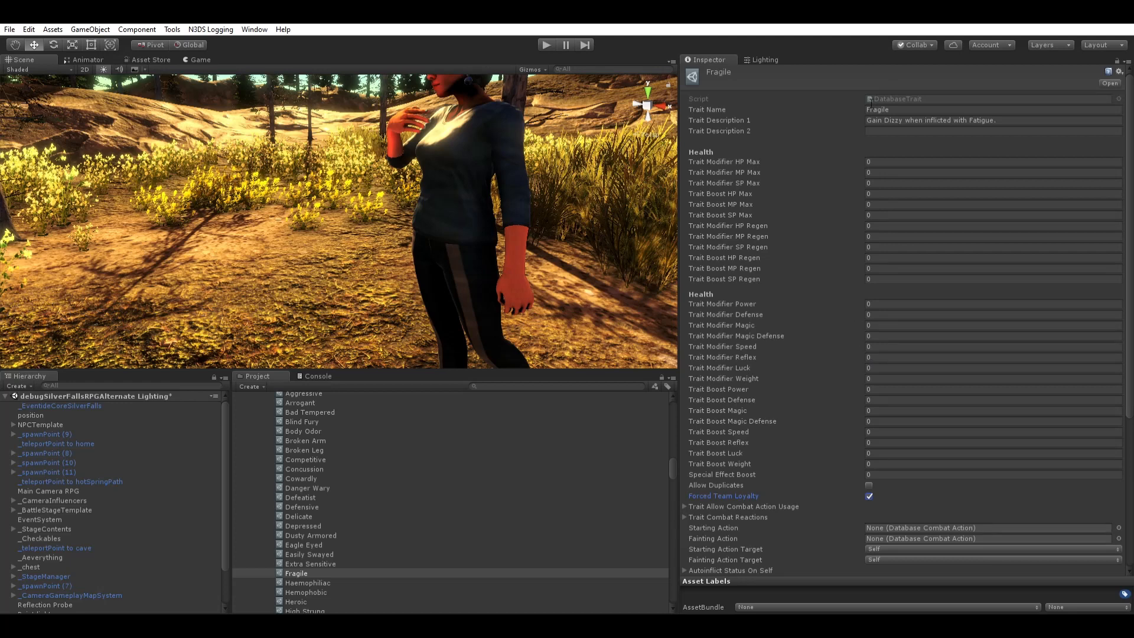
scroll(825, 266, down, 4)
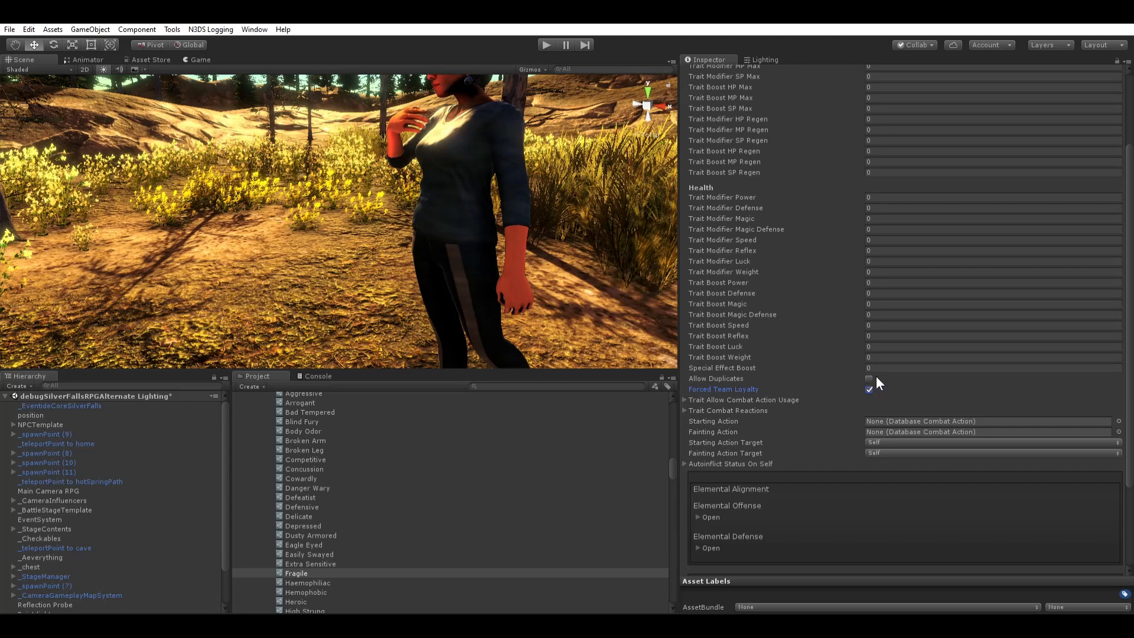
Step: Expand the Trait Allow Combat Action Usage list and set its size to 1
click(684, 399)
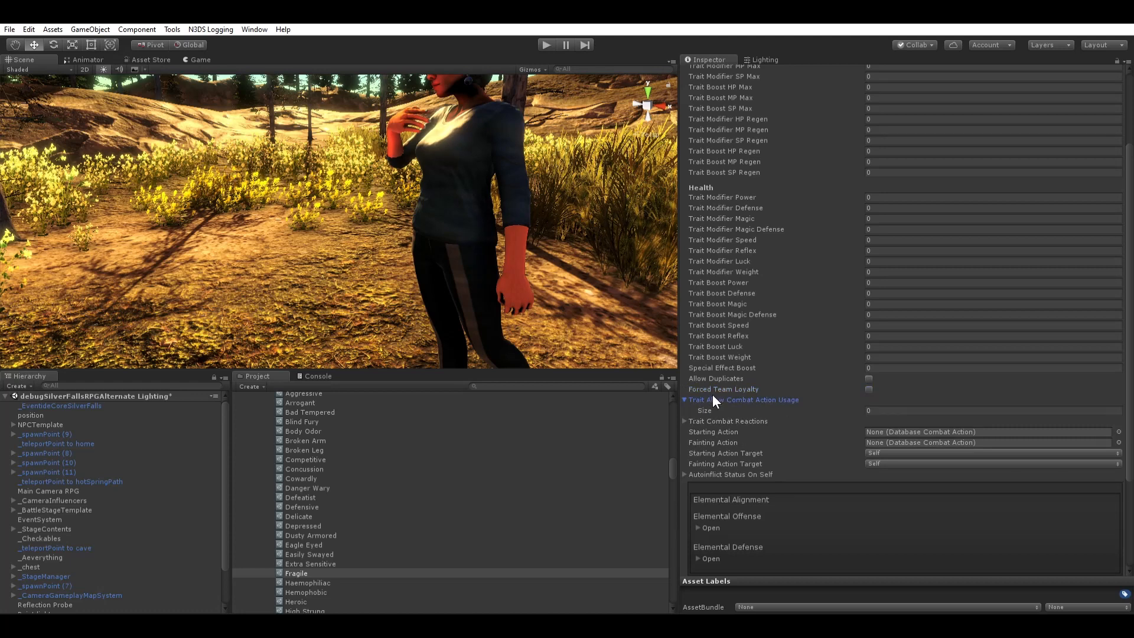
scroll(784, 397, up, 3)
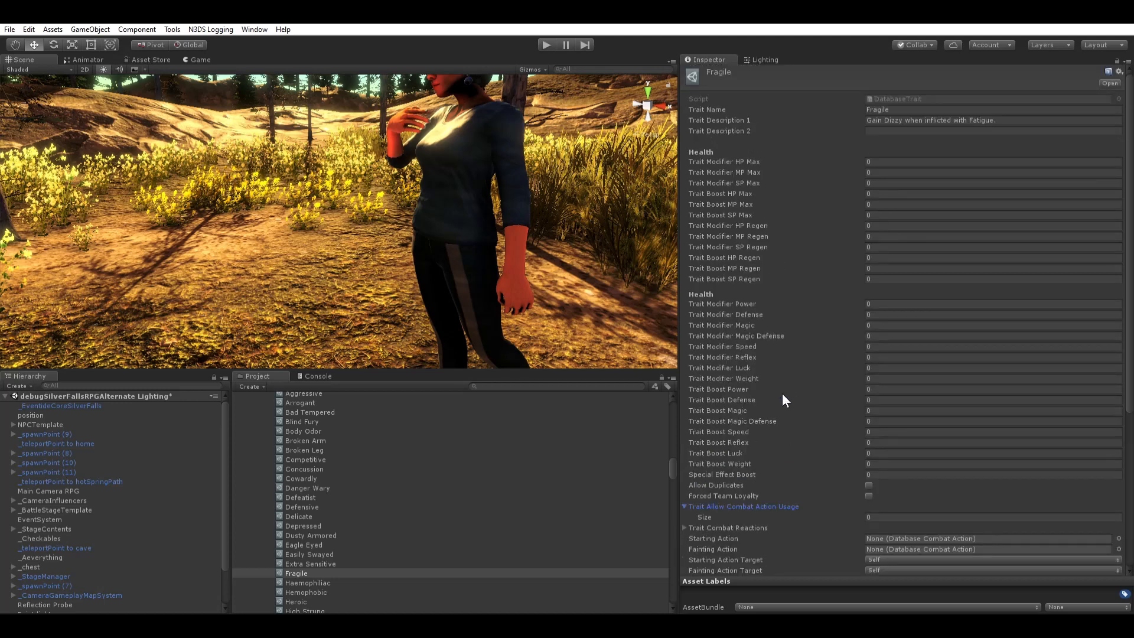
scroll(839, 401, down, 2)
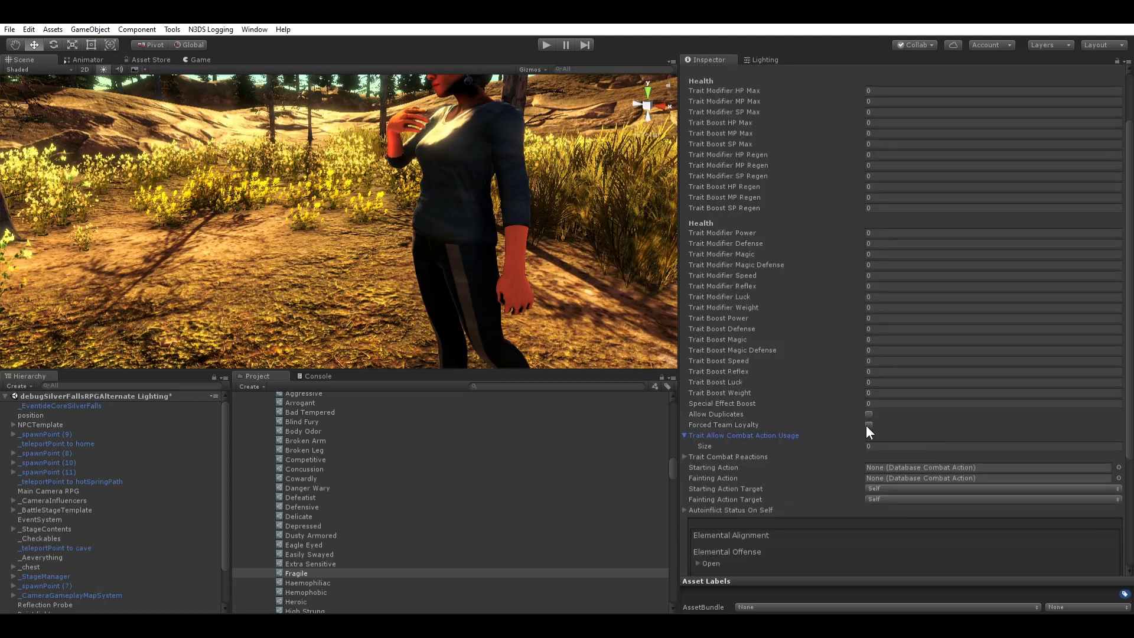
click(889, 441)
text(1)
key(Return)
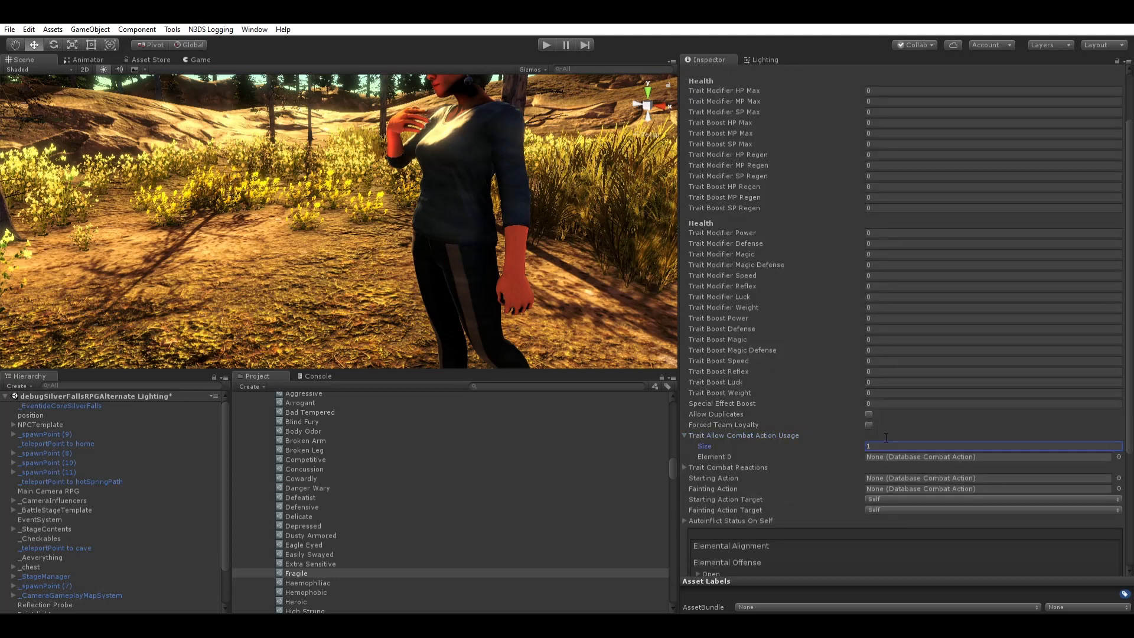
scroll(752, 433, up, 2)
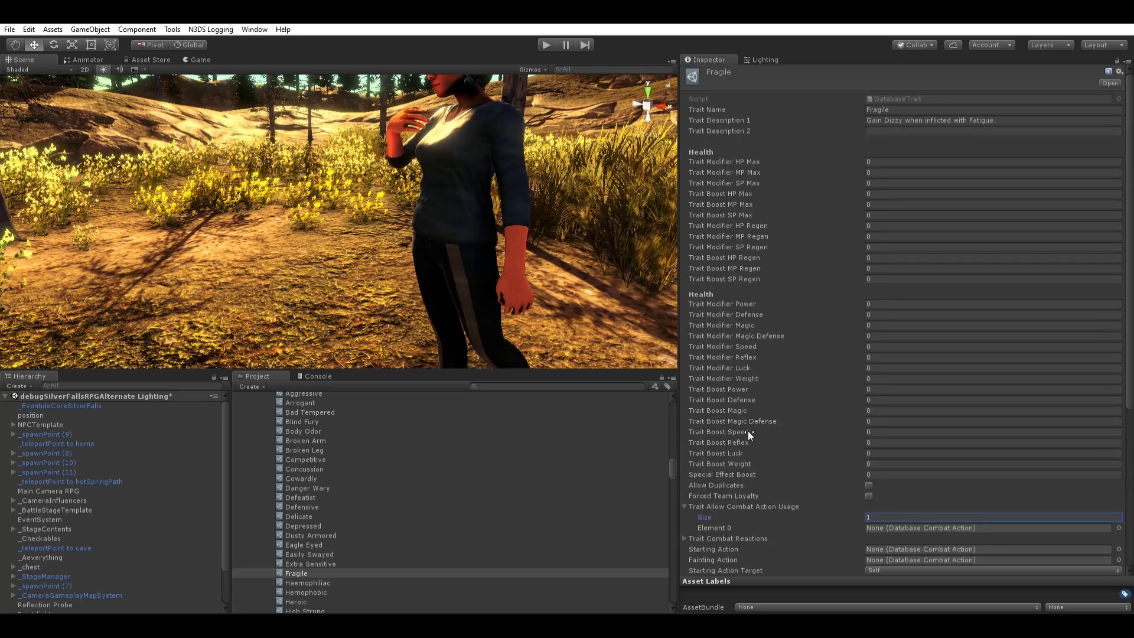
Step: Assign the Chant action to Element 0 of the allowed combat actions, and replace it with Charge Tackle
scroll(760, 407, down, 3)
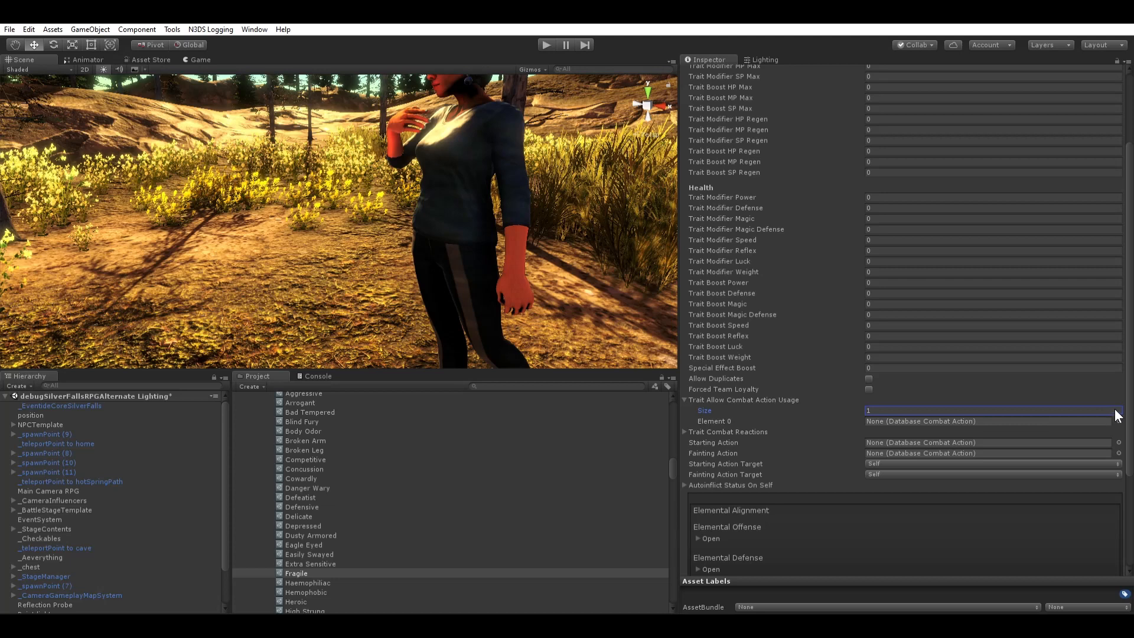
key(Return)
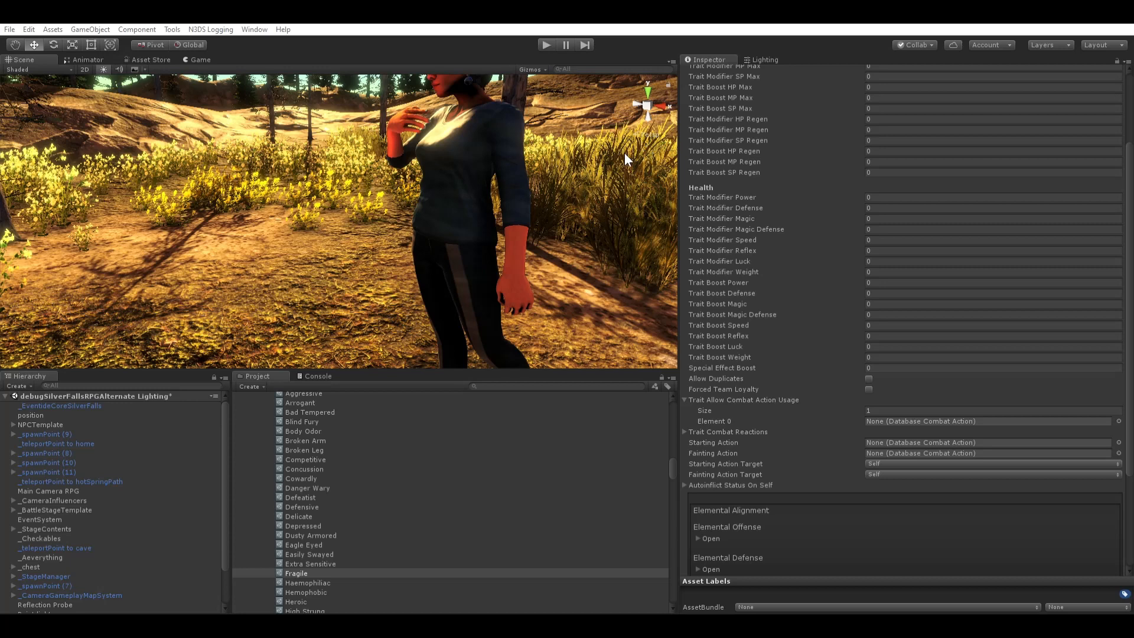
double_click(534, 99)
scroll(962, 170, up, 3)
scroll(932, 271, down, 3)
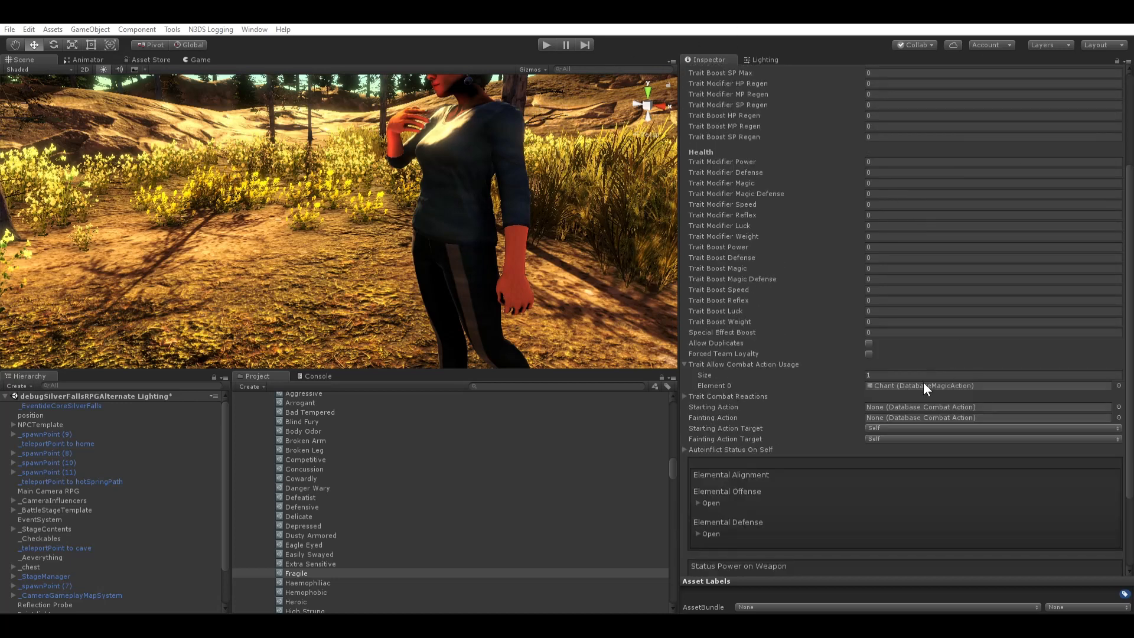
click(392, 239)
click(548, 299)
Step: Reframe the scene view on the standing character's legs and feet
scroll(414, 269, down, 4)
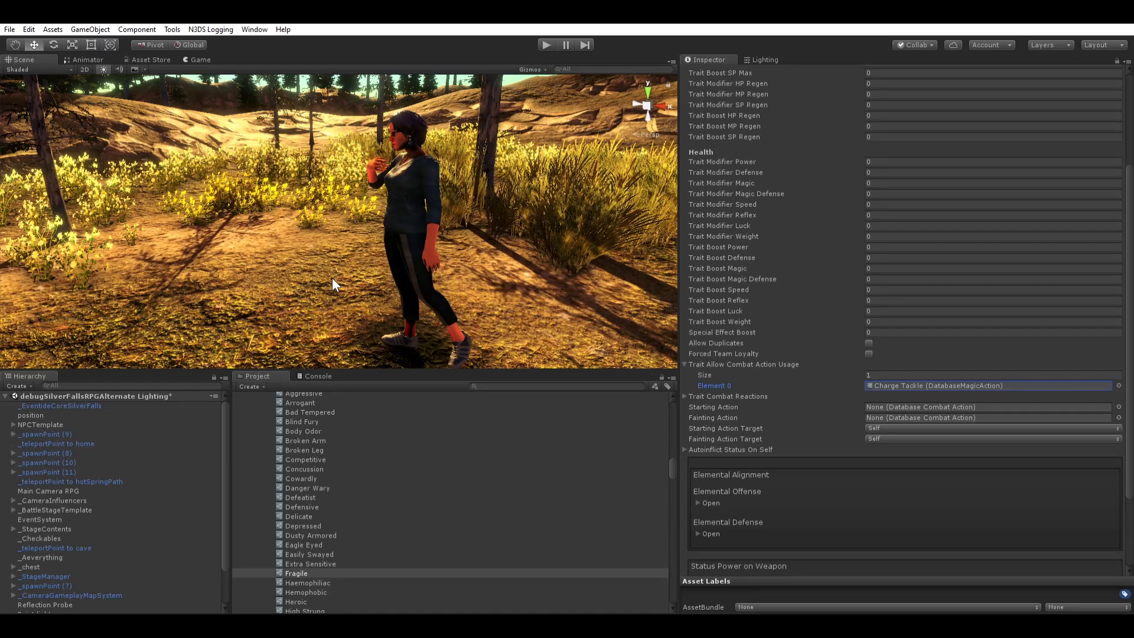
middle_drag(329, 290, 325, 229)
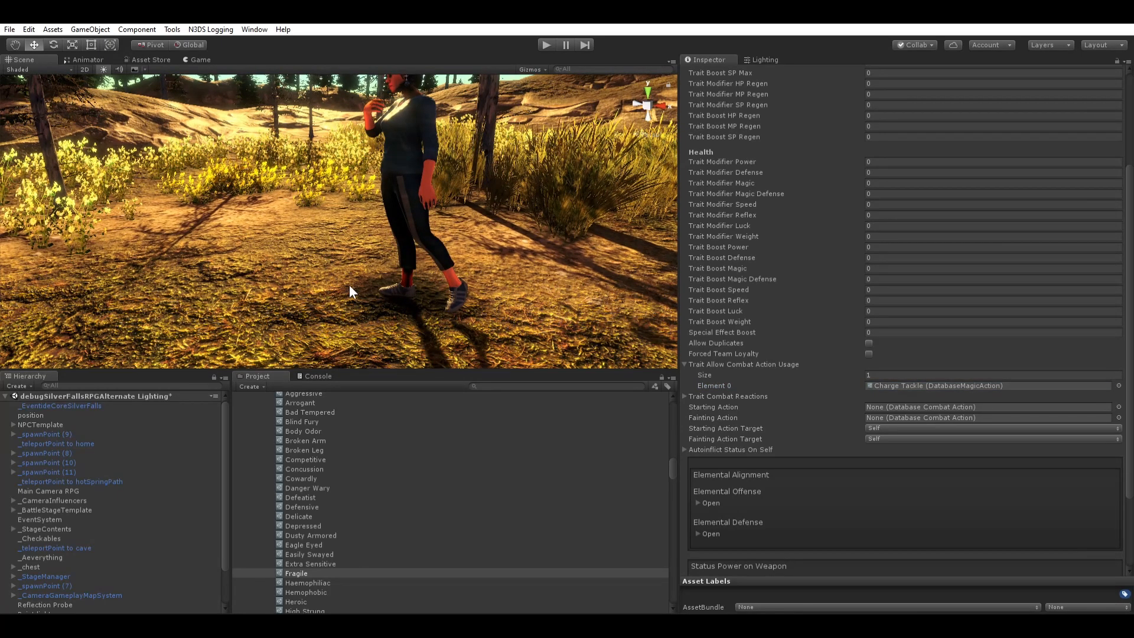
scroll(262, 281, up, 2)
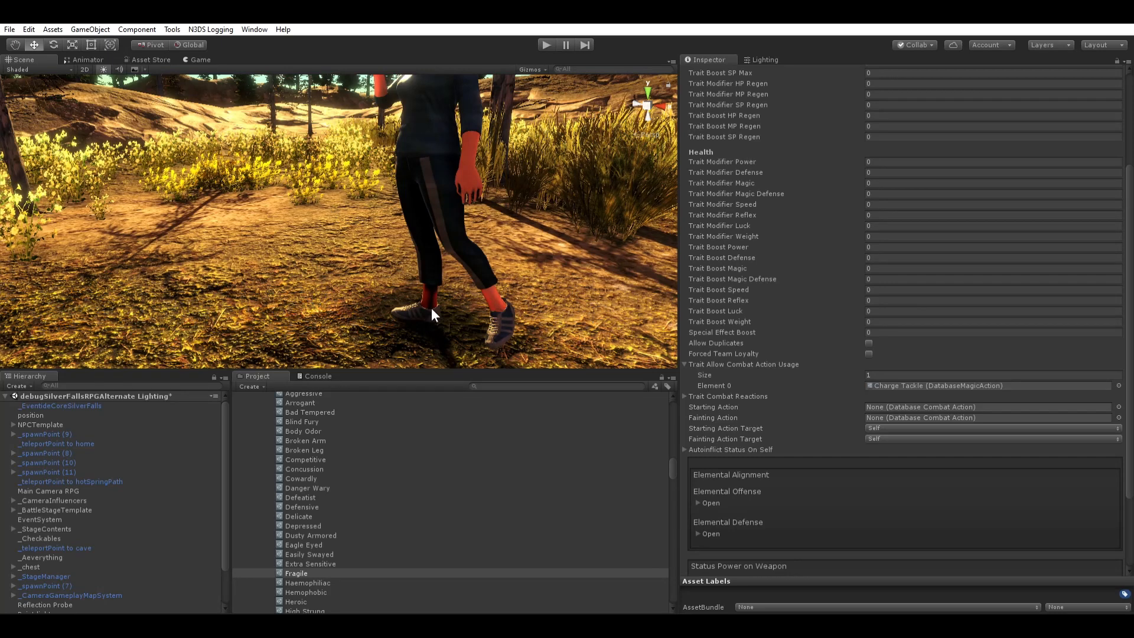
scroll(828, 299, up, 4)
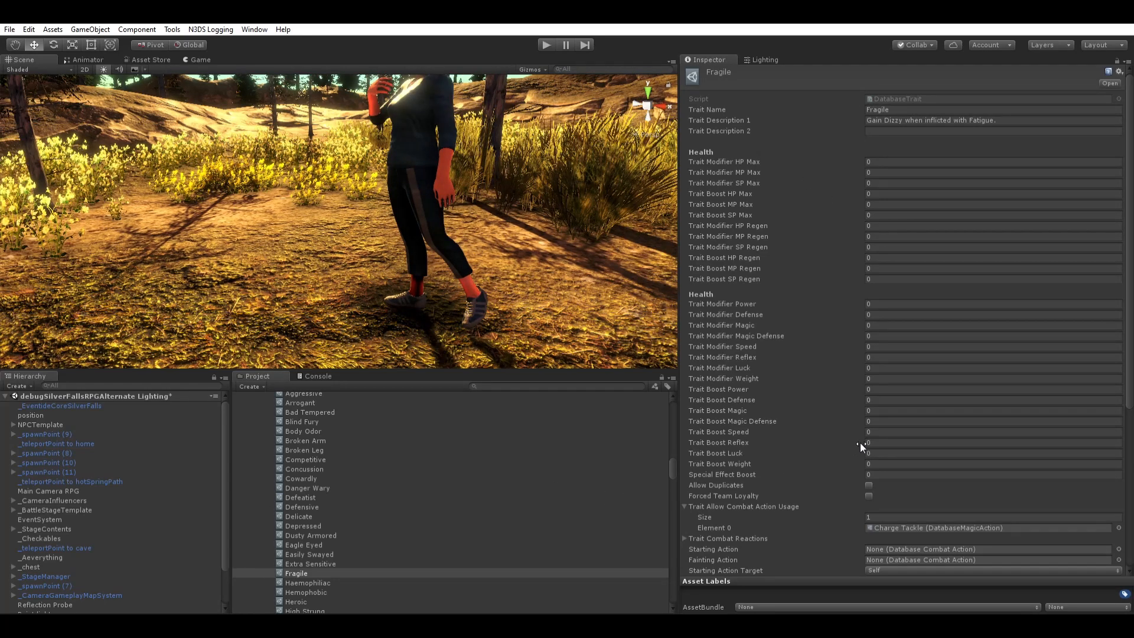
Step: Empty the Trait Allow Combat Action Usage list by setting its size to 0
scroll(962, 464, down, 3)
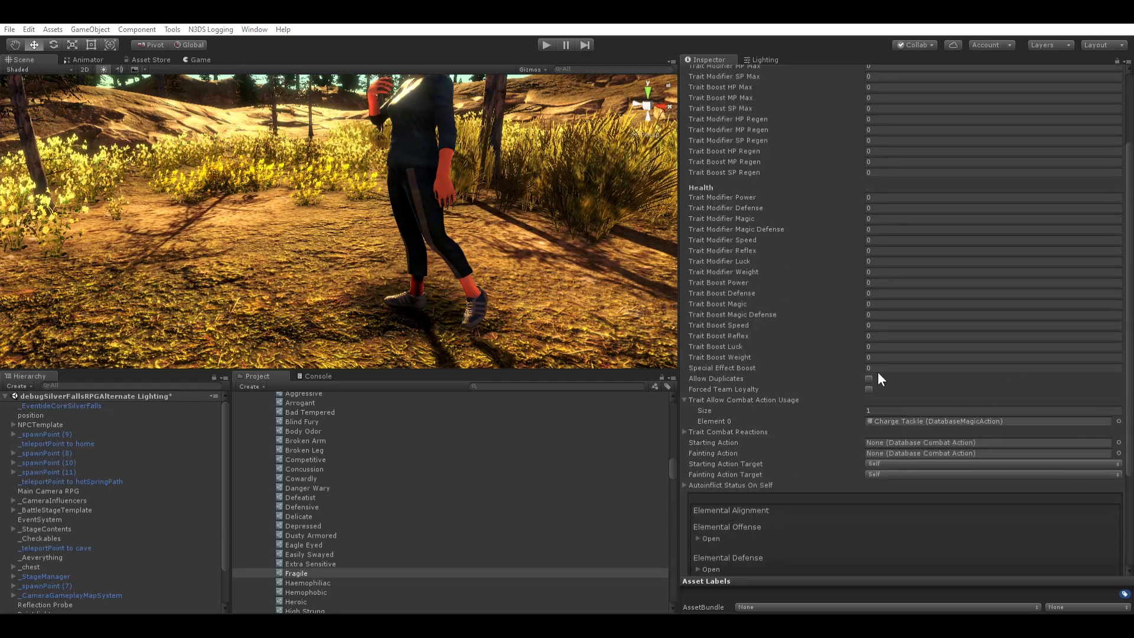
click(792, 176)
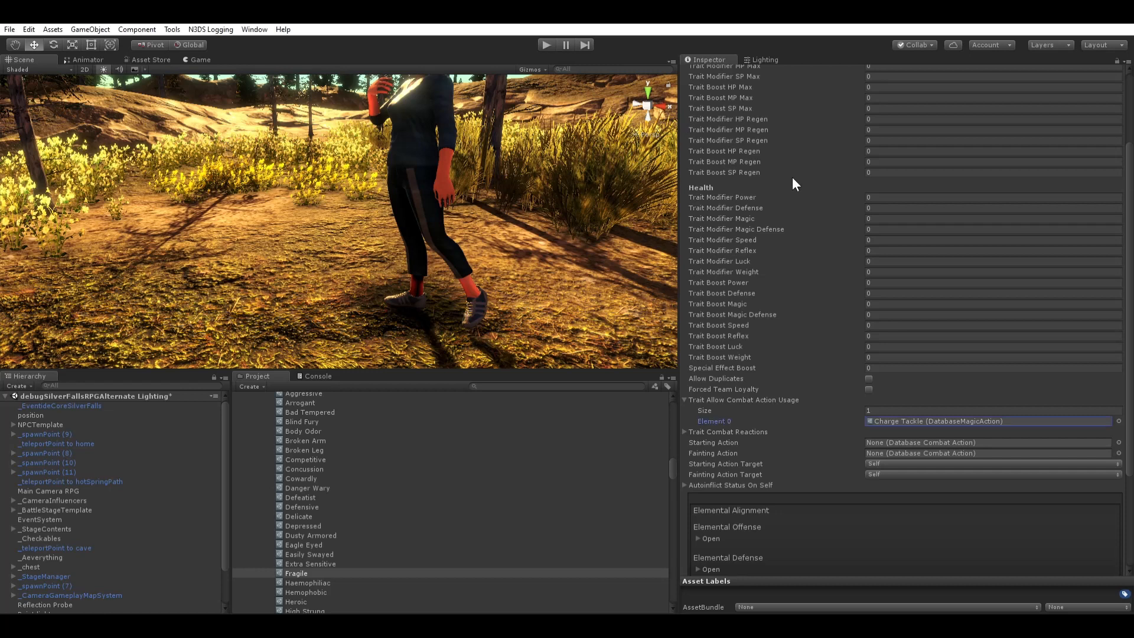
click(887, 409)
text(0)
key(Return)
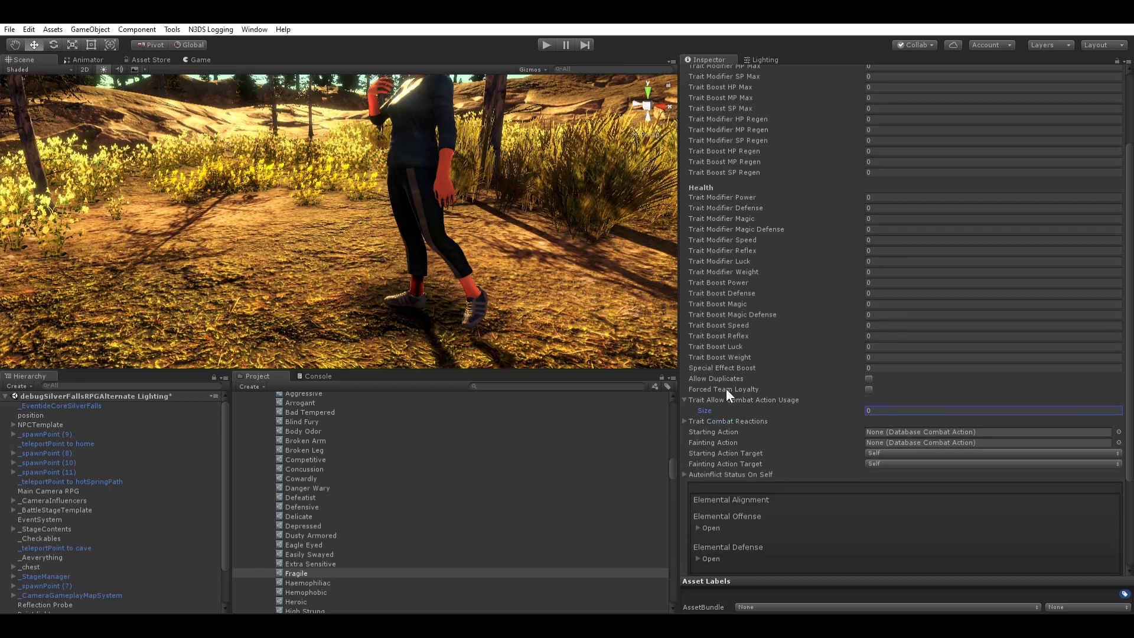
Step: Expand the Condition Reaction entry under Trait Combat Reactions and set its activation message to "&& is feeling Dizzy"
click(684, 420)
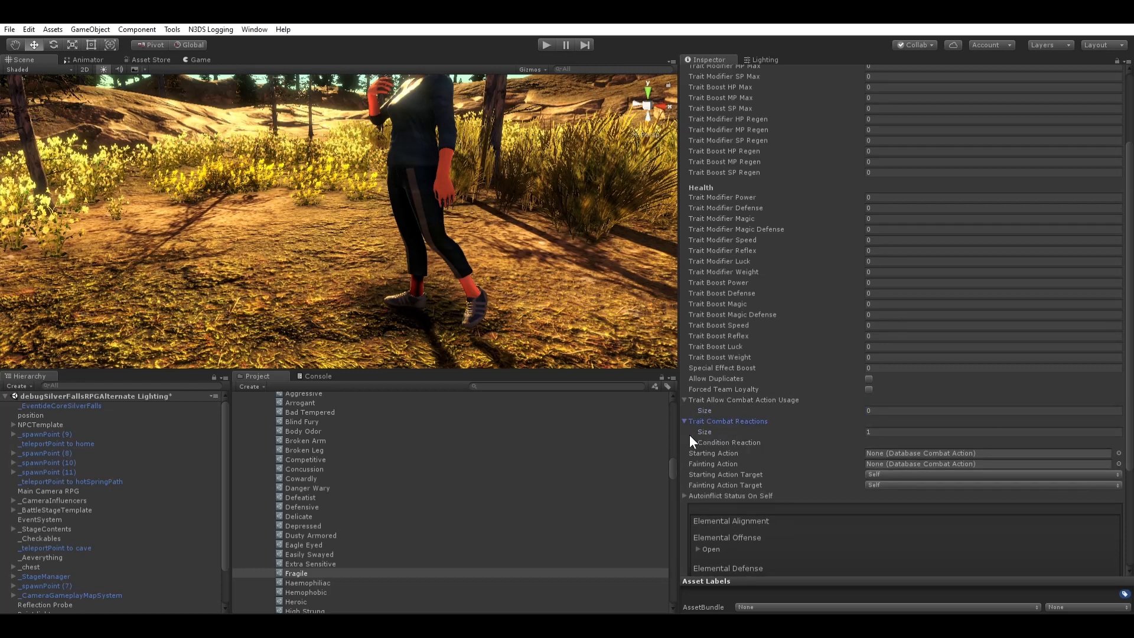
click(692, 440)
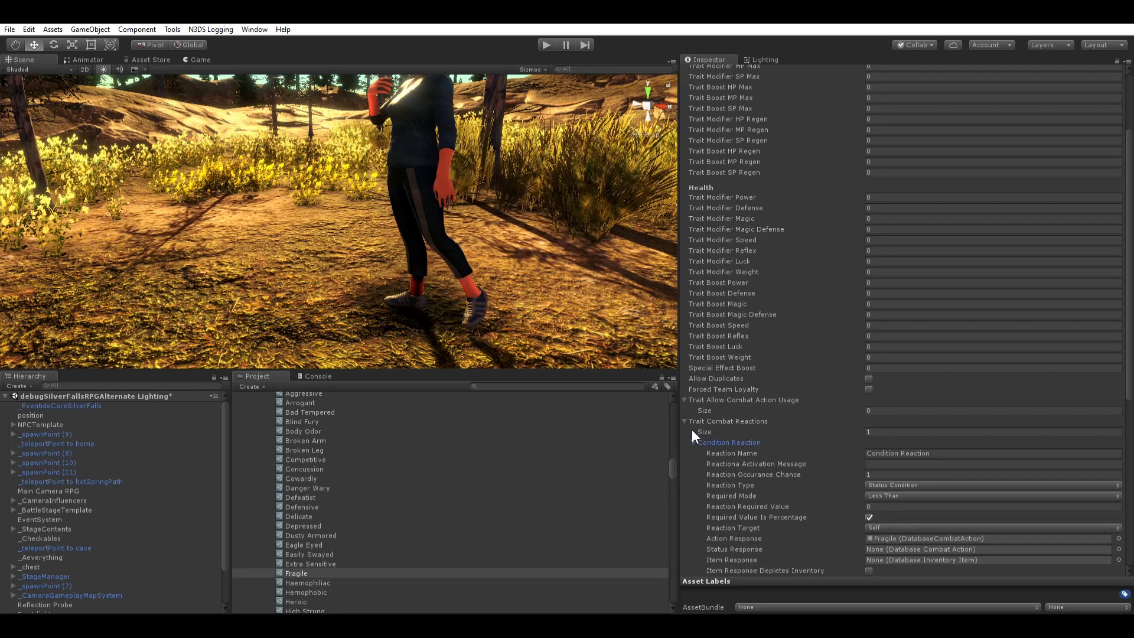
scroll(744, 446, down, 3)
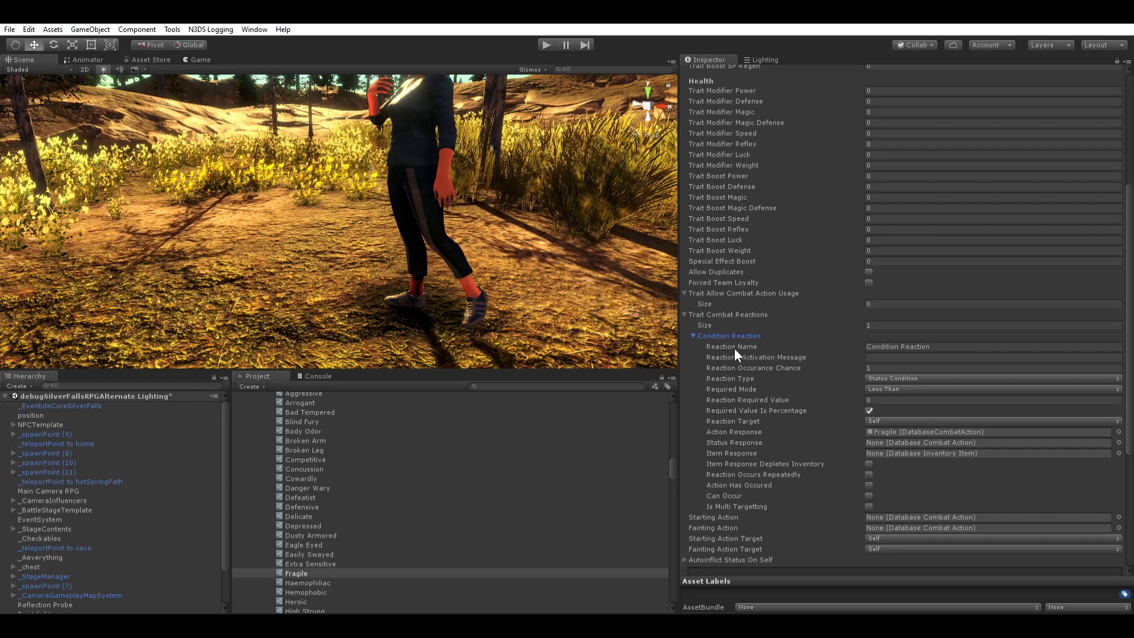
click(906, 356)
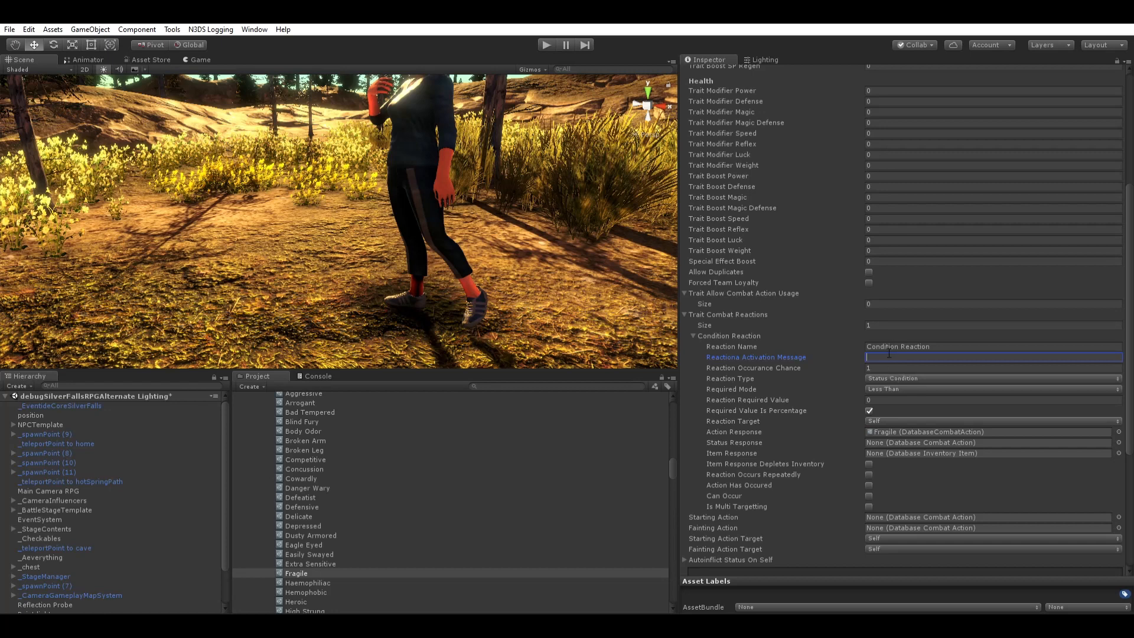
text(&& is feeling Dizzy)
Step: Locate the reaction's Action Response asset in the project, and change the activation message to "&& heals themselves"
scroll(947, 273, up, 6)
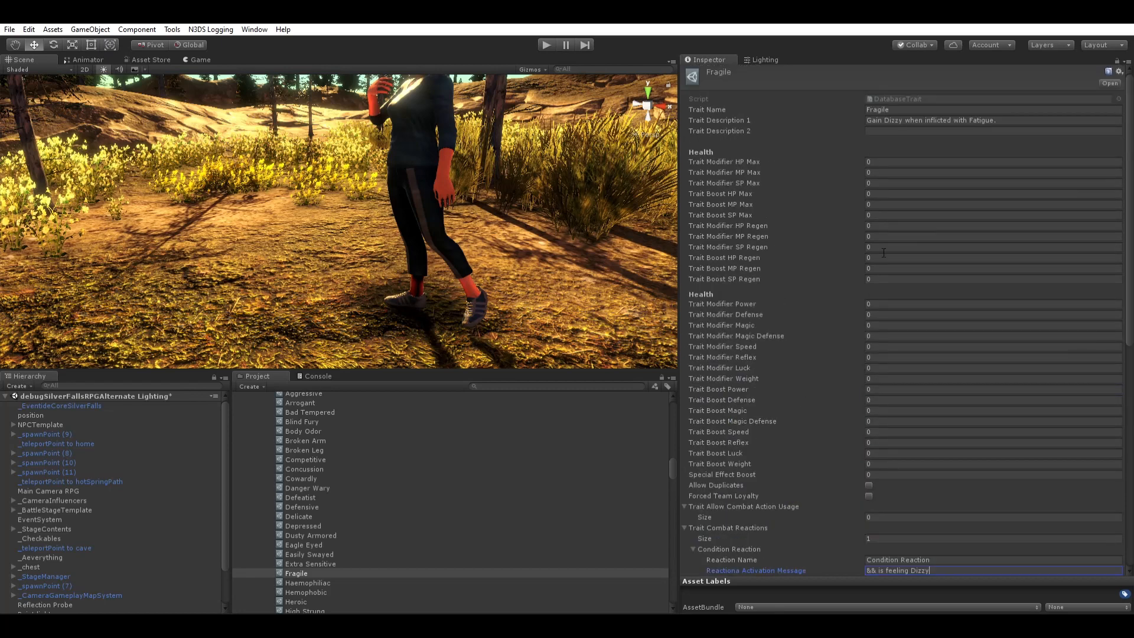
scroll(915, 212, down, 5)
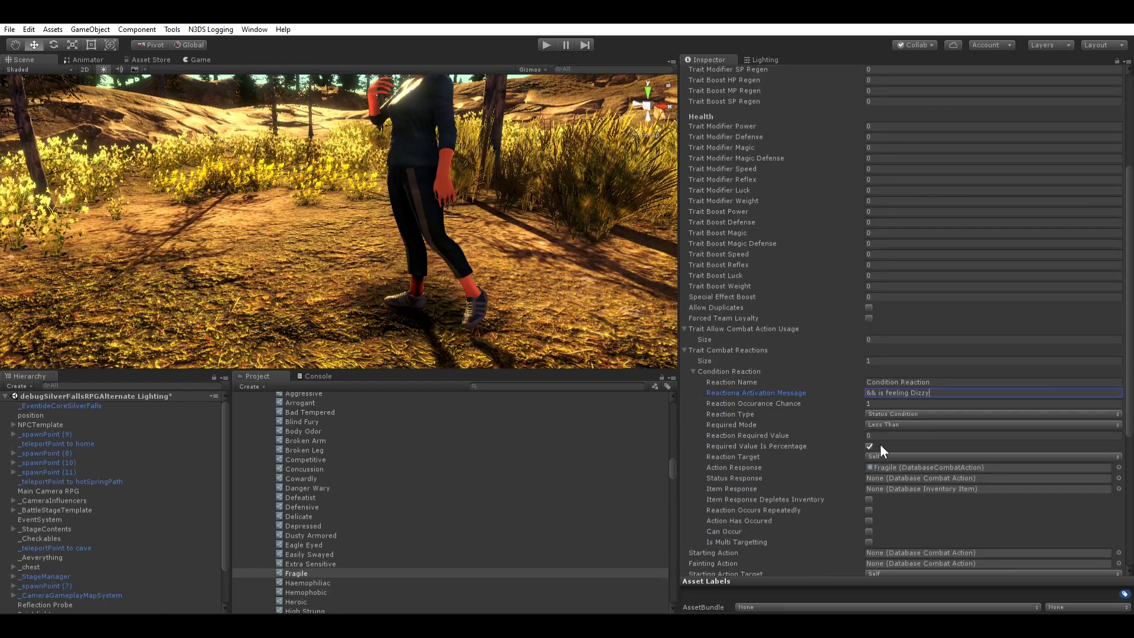
click(883, 465)
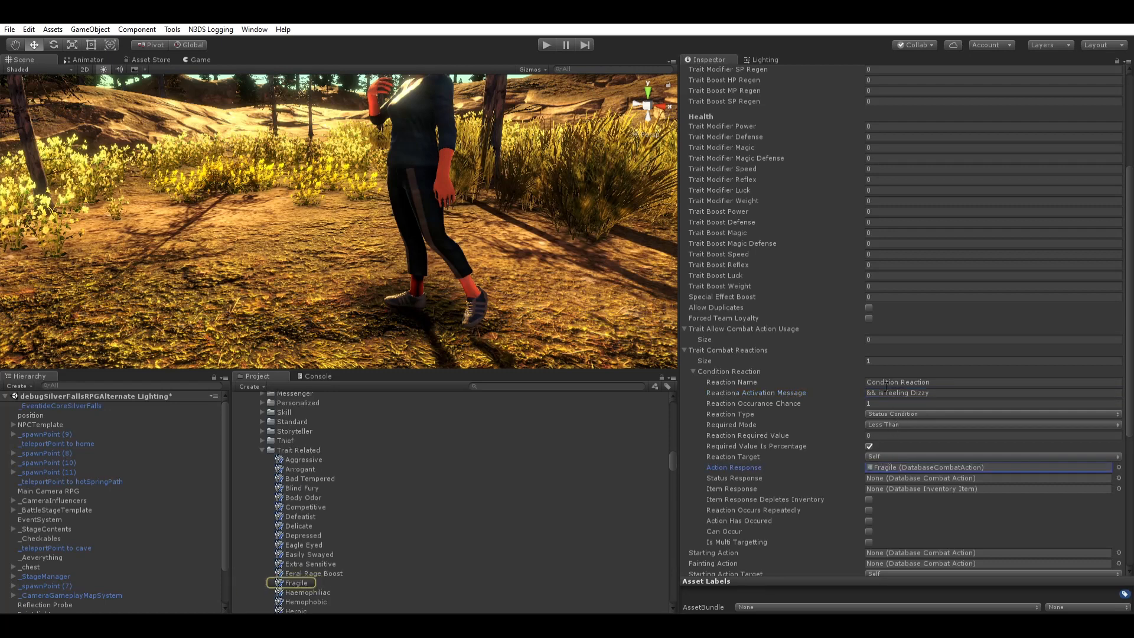
drag(879, 391, 954, 388)
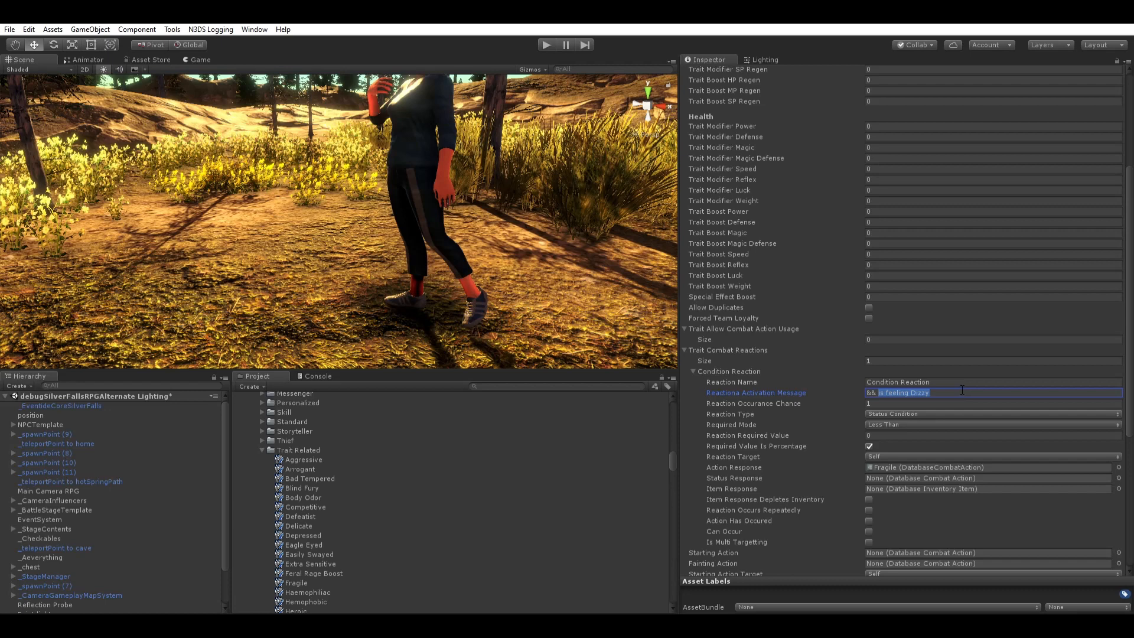
text(heals themselves)
Step: Set the Condition Reaction's Action Response to Attack and its Reaction Target to Attacing Enemy
click(899, 464)
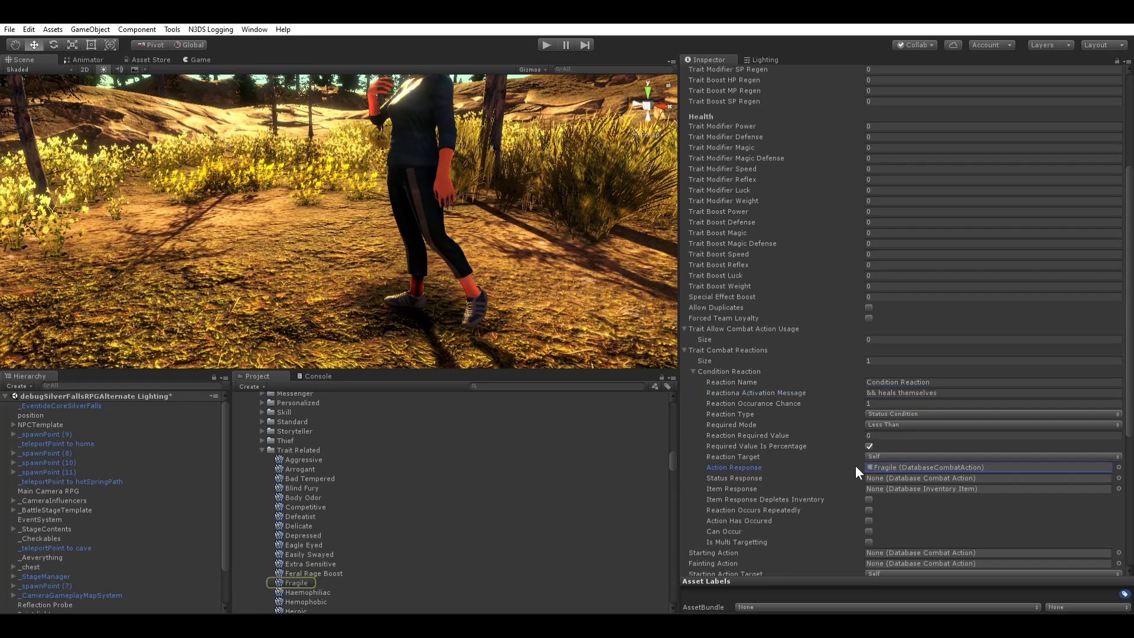
click(1119, 466)
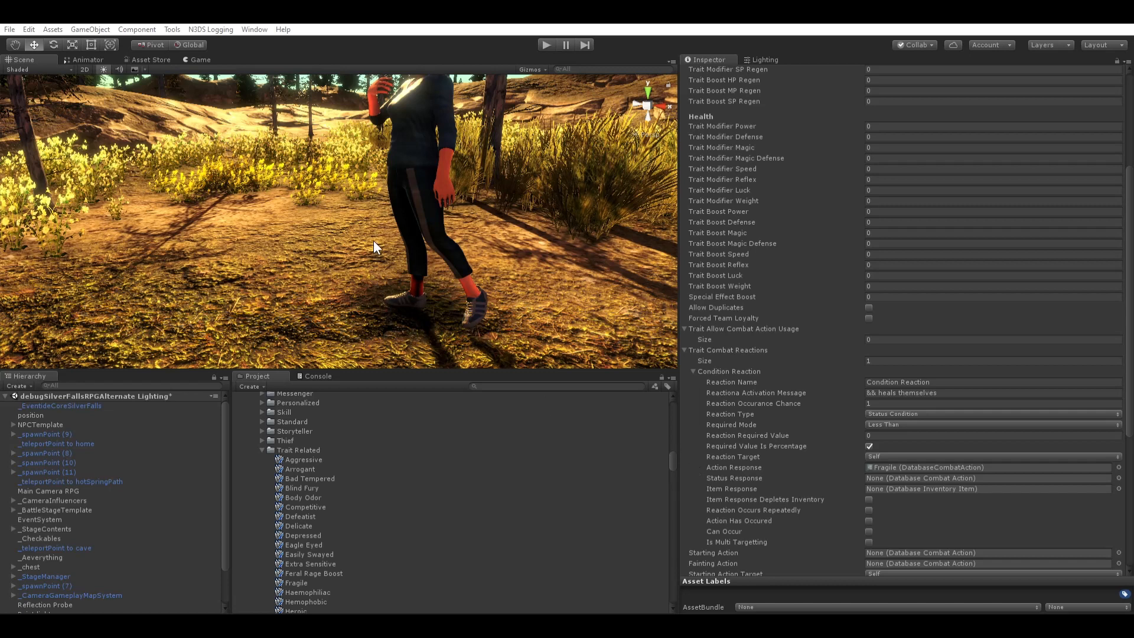
double_click(369, 298)
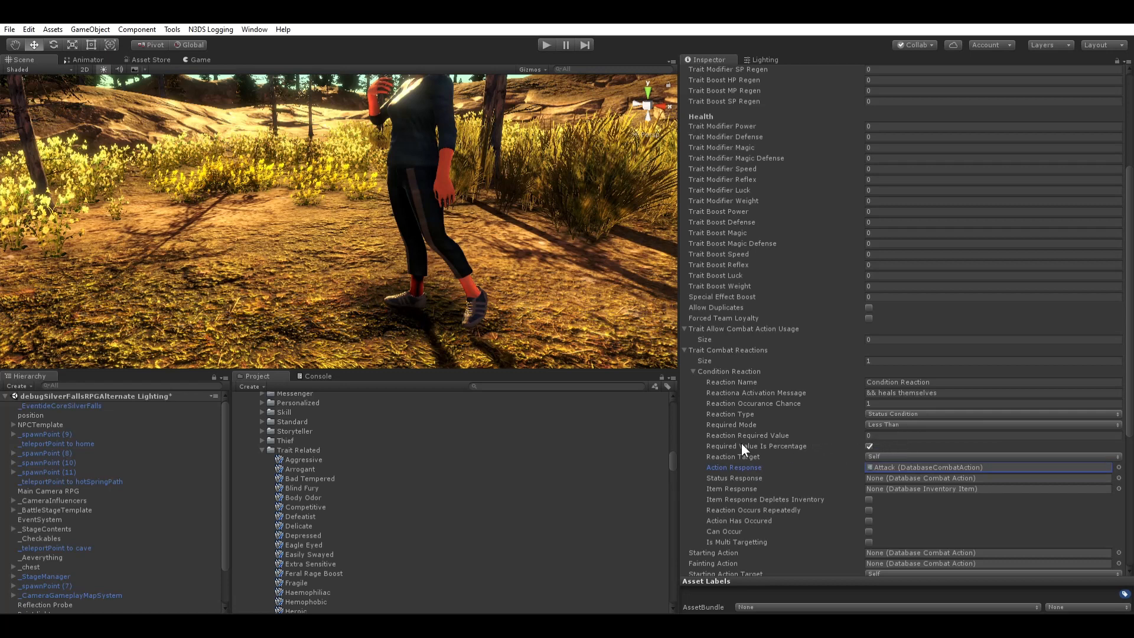
click(939, 459)
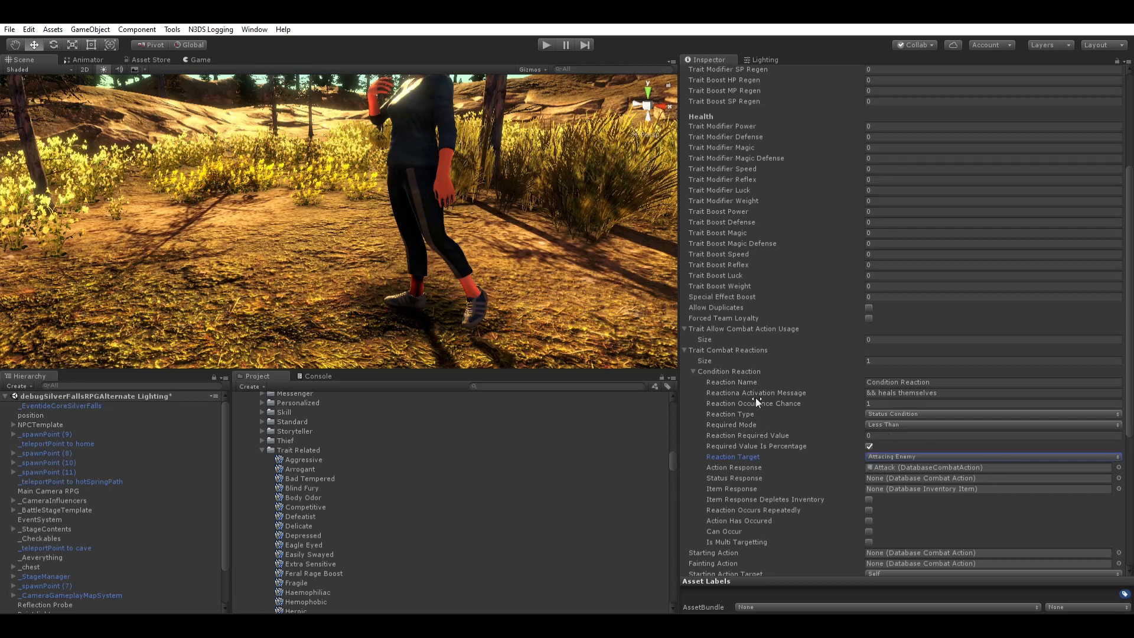
Step: Set the Reaction Type to Standard Attack and change the activation message to "&& attacks back"
click(933, 413)
click(935, 422)
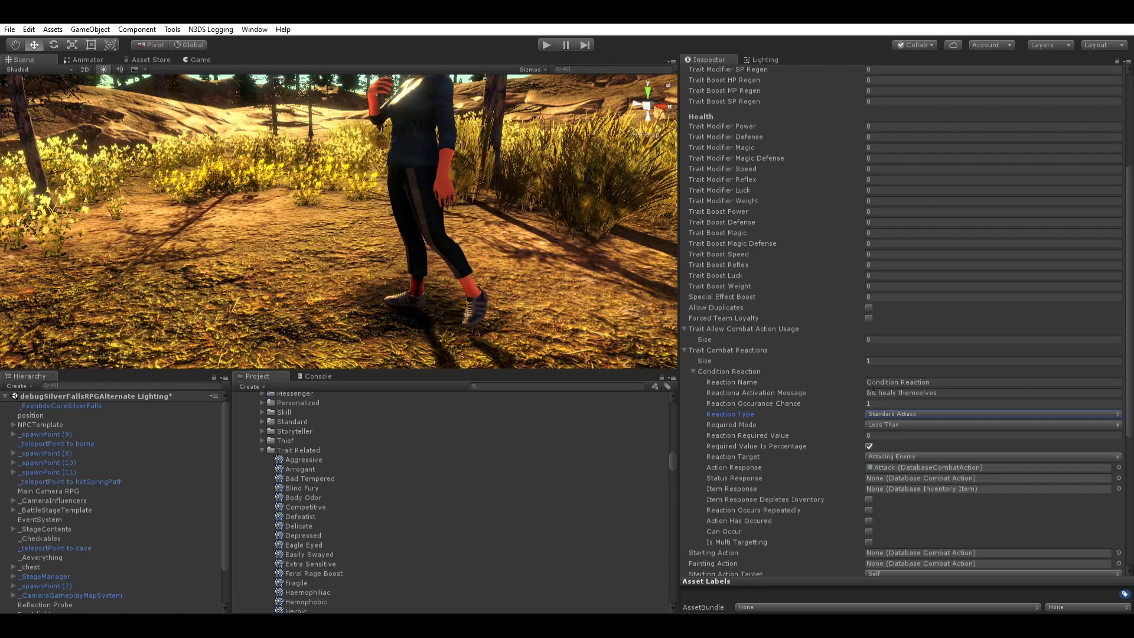
drag(879, 393, 993, 399)
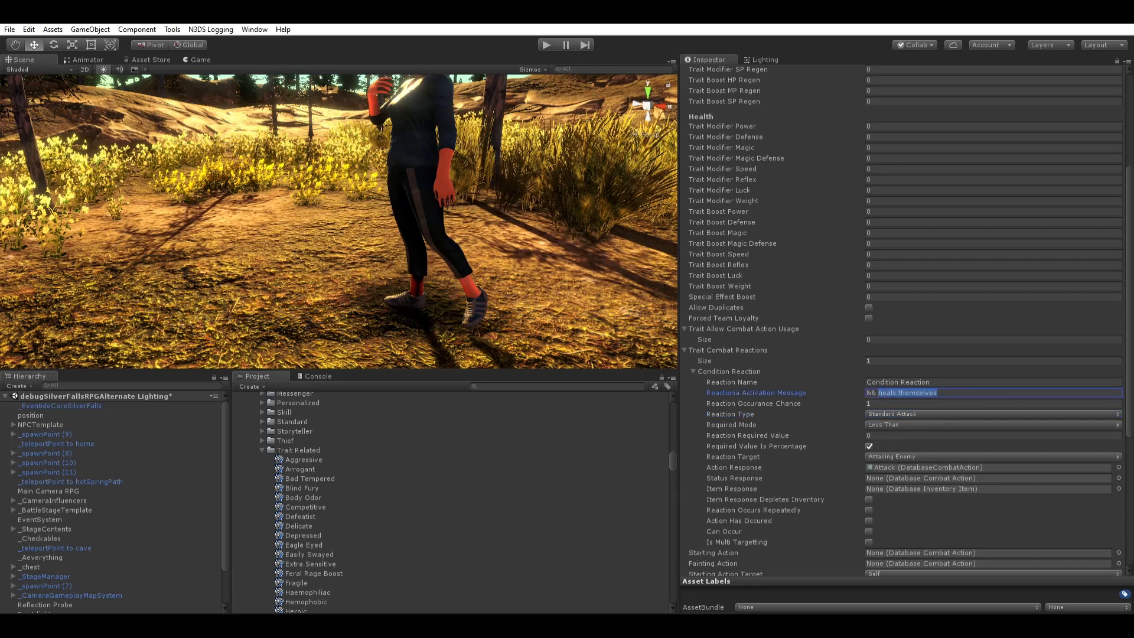
text(attacks back)
Step: Set the Trait Combat Reactions size to 2 and expand the second Condition Reaction entry to view its fields
click(878, 361)
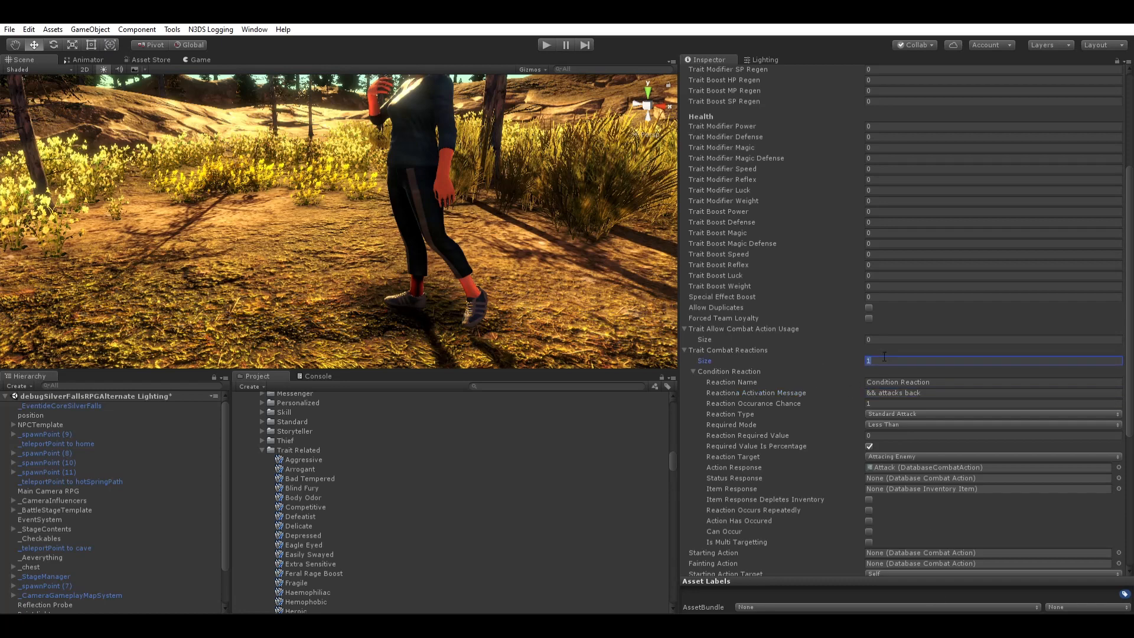
scroll(806, 413, down, 3)
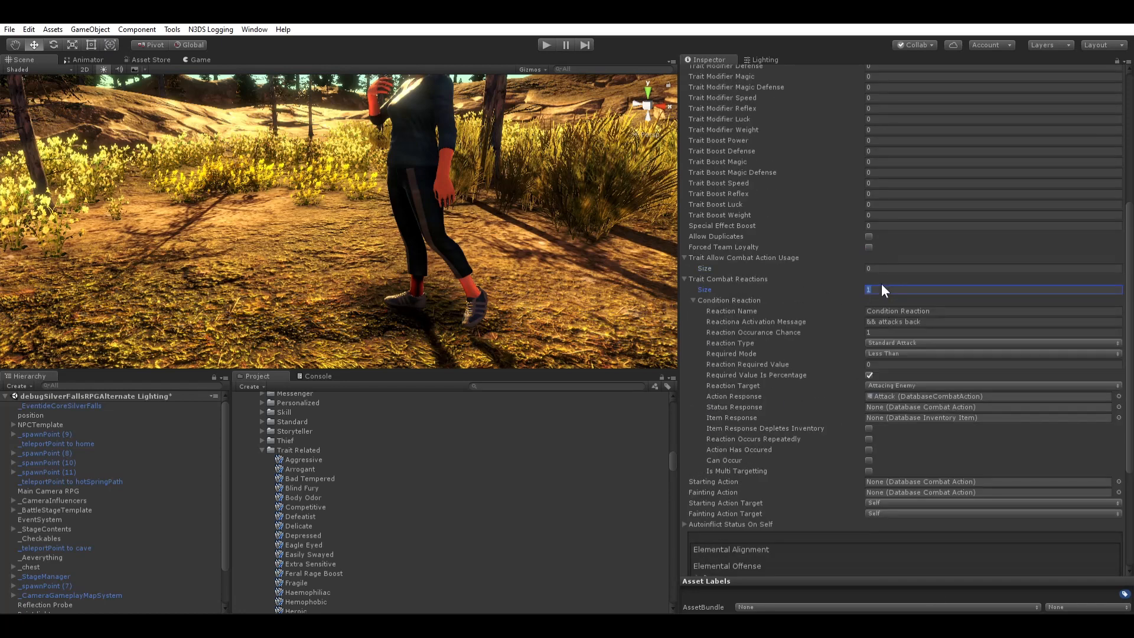
text(2)
key(Return)
click(695, 482)
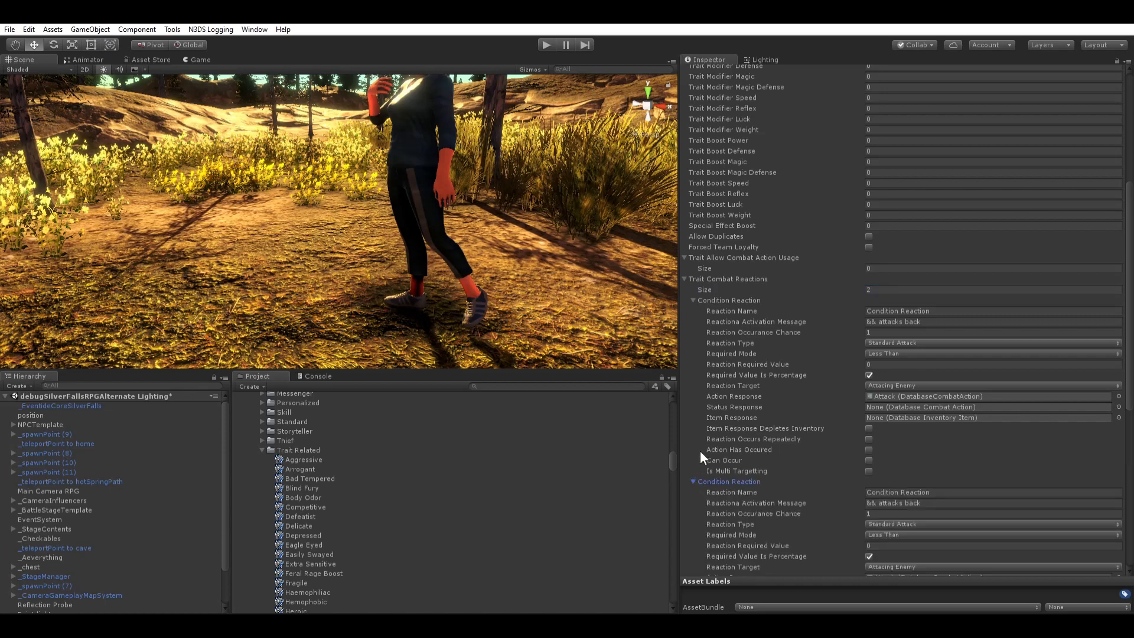
scroll(736, 413, down, 3)
scroll(791, 449, down, 3)
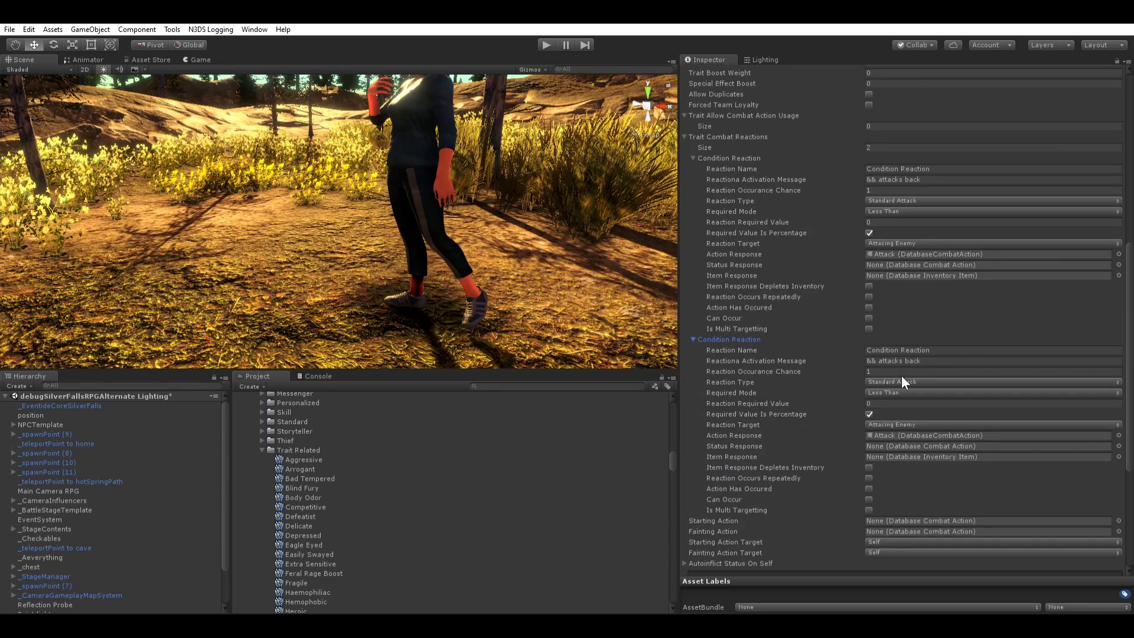
scroll(904, 378, up, 3)
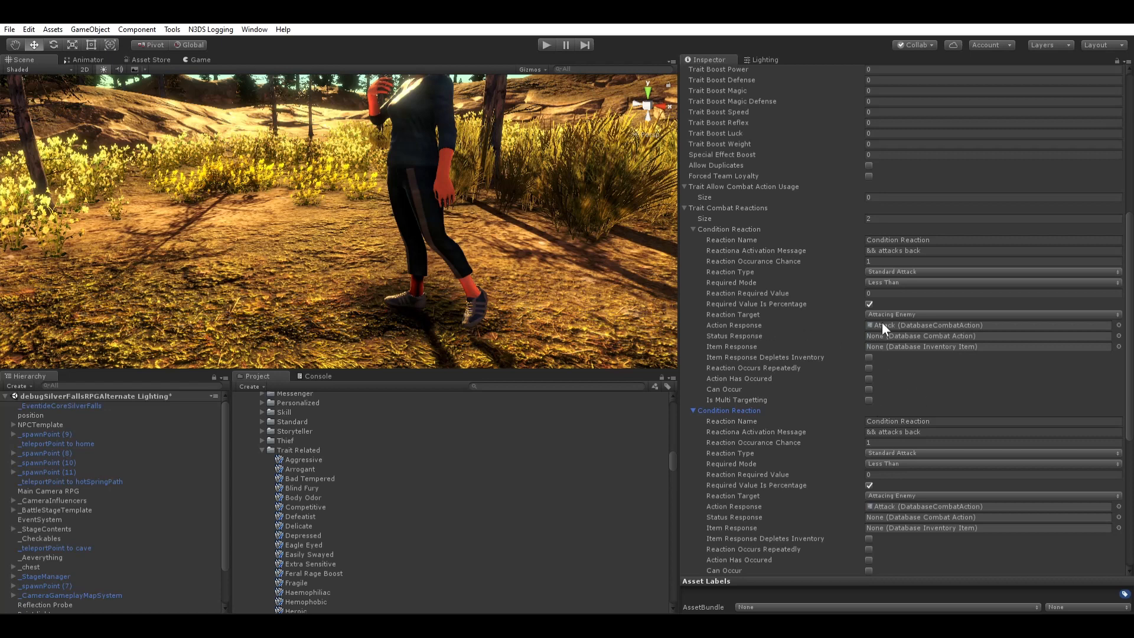
Step: Examine the first Condition Reaction's Status Response and Item Response slots and the assets offered for the Status Response
click(883, 333)
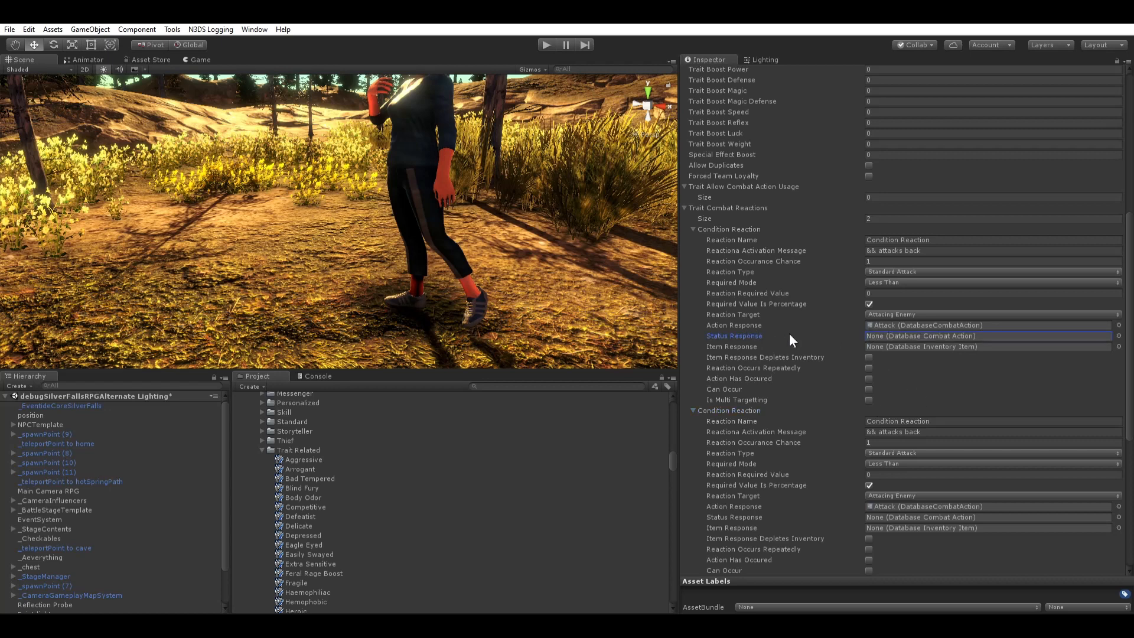
click(913, 344)
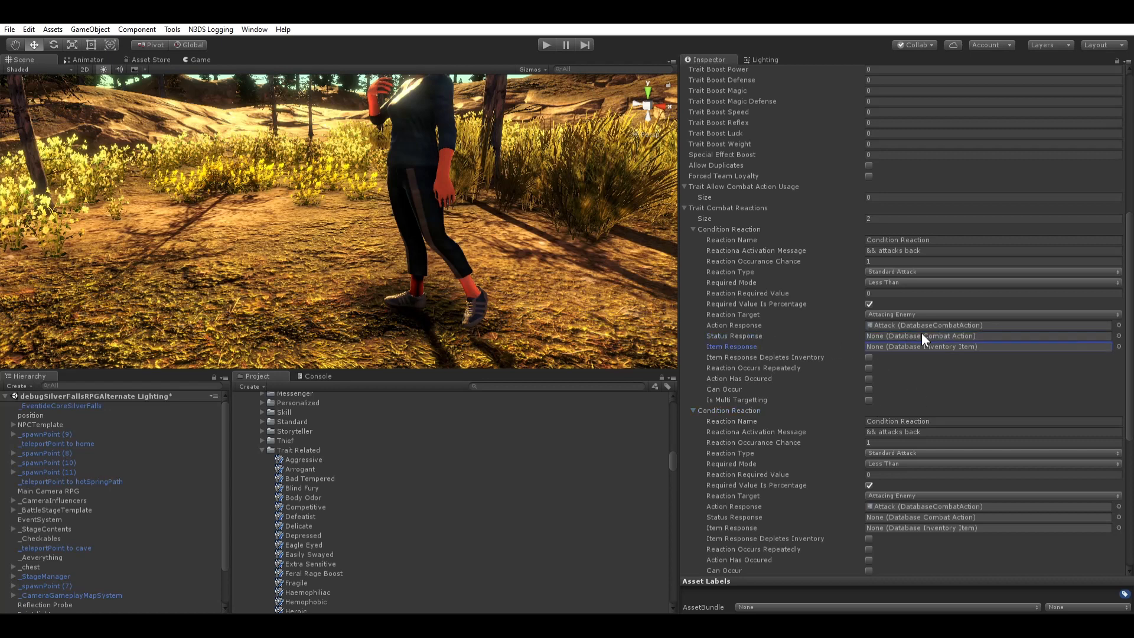
click(1119, 336)
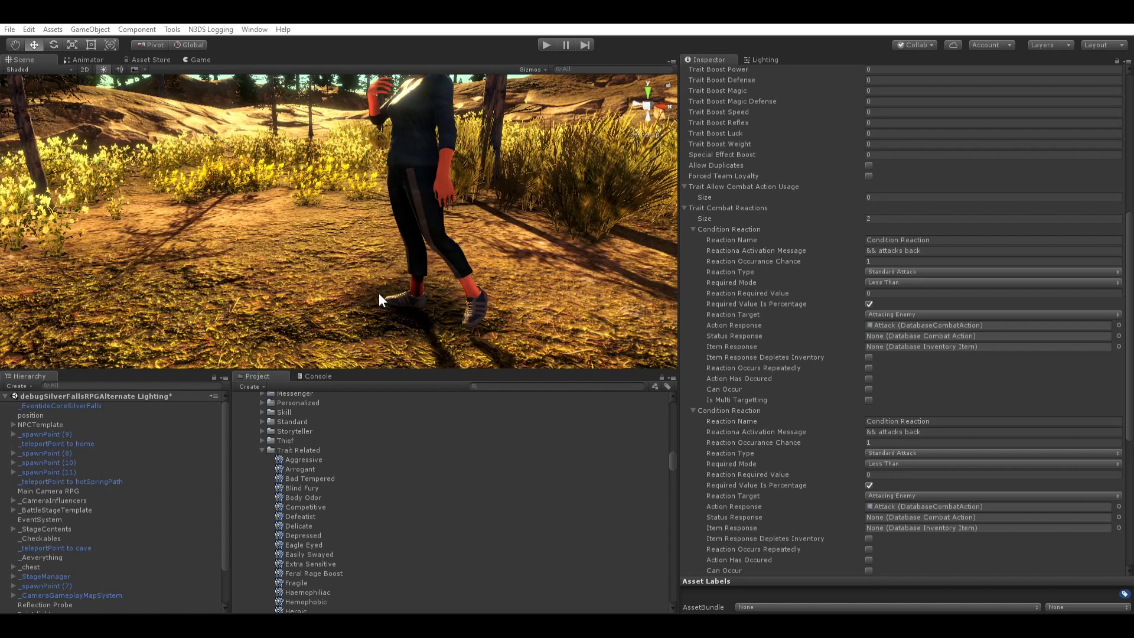
scroll(933, 317, down, 2)
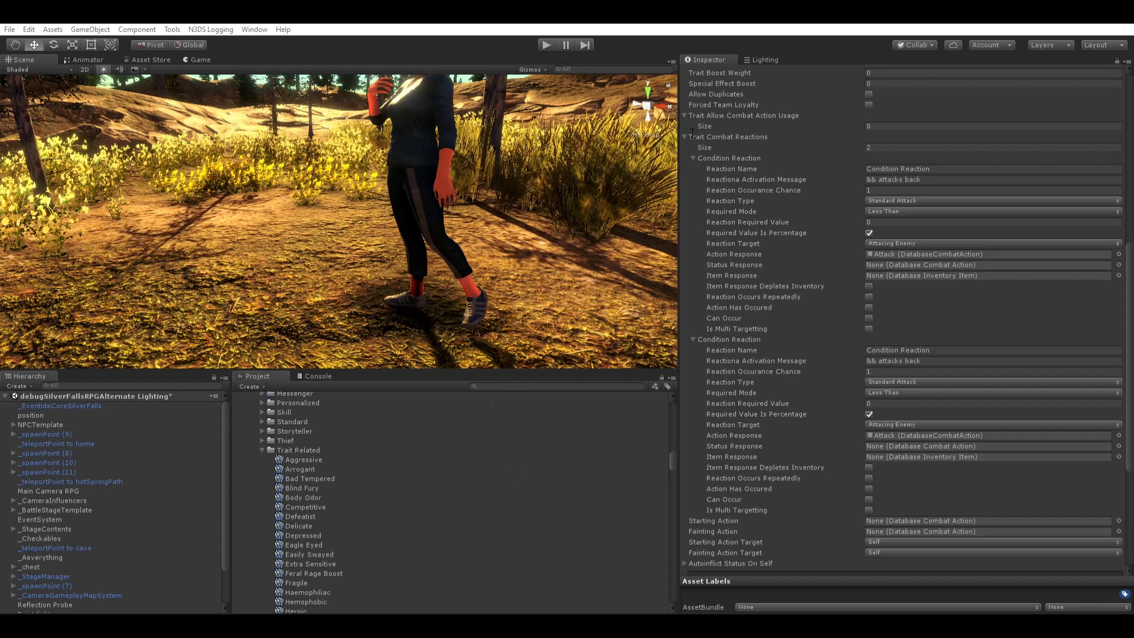
click(827, 275)
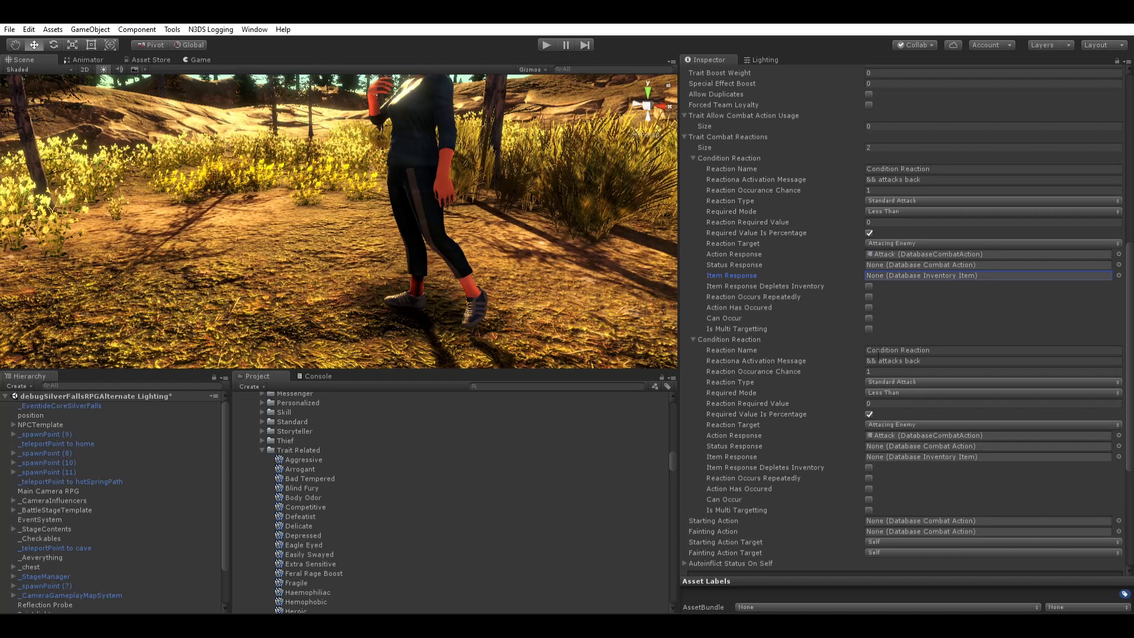
Step: Clear all Condition Reaction entries by setting the Trait Combat Reactions size to 0
click(881, 147)
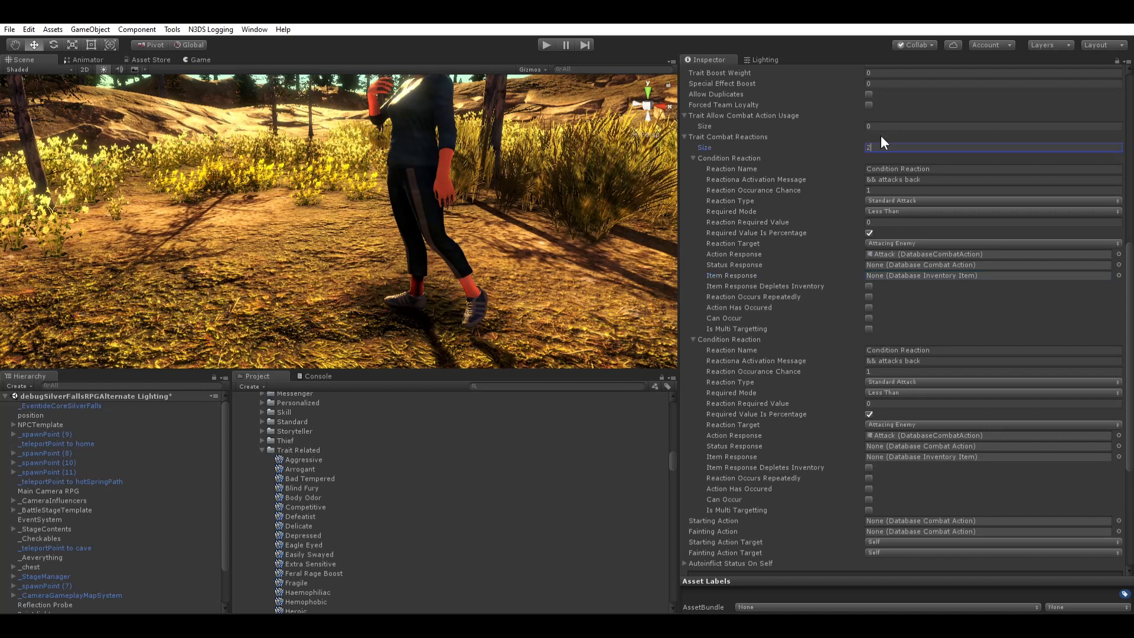
text(0)
key(Return)
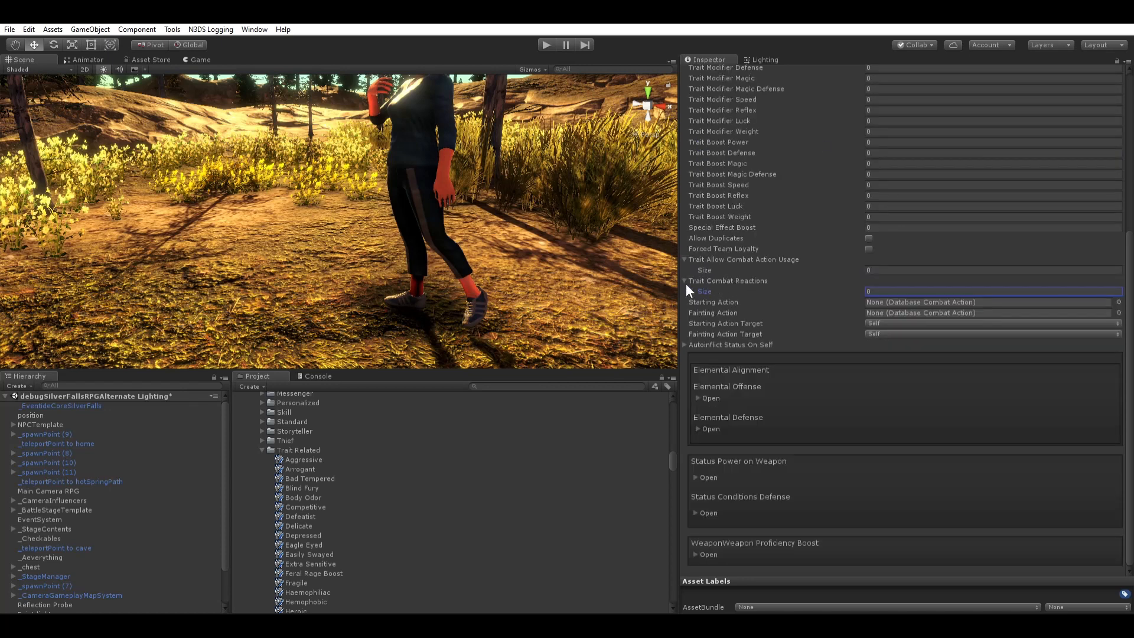
Step: Add one entry under the Fragile trait's Autoinflict Status On Self and assign the Careless status condition to it
click(692, 344)
click(875, 355)
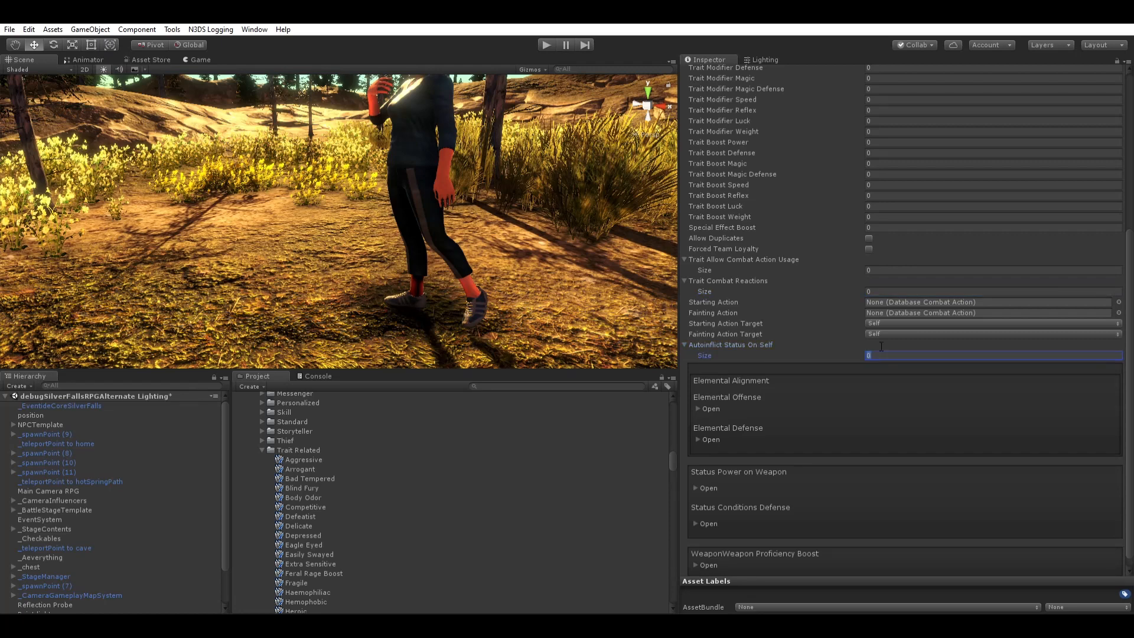
text(1)
key(Return)
scroll(903, 264, up, 5)
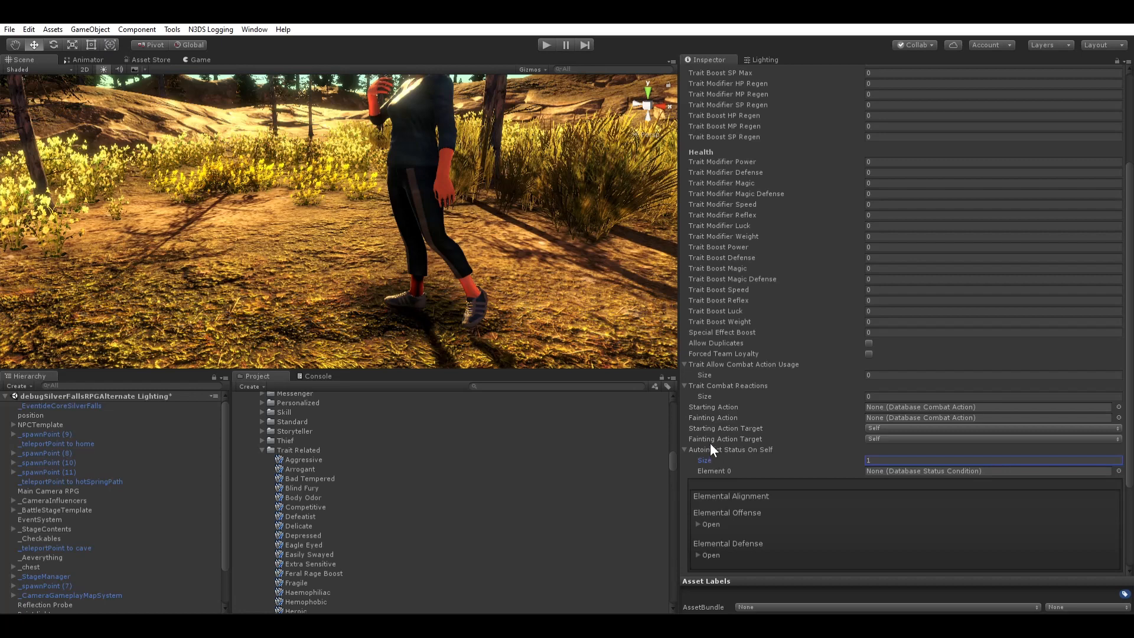
scroll(830, 413, up, 7)
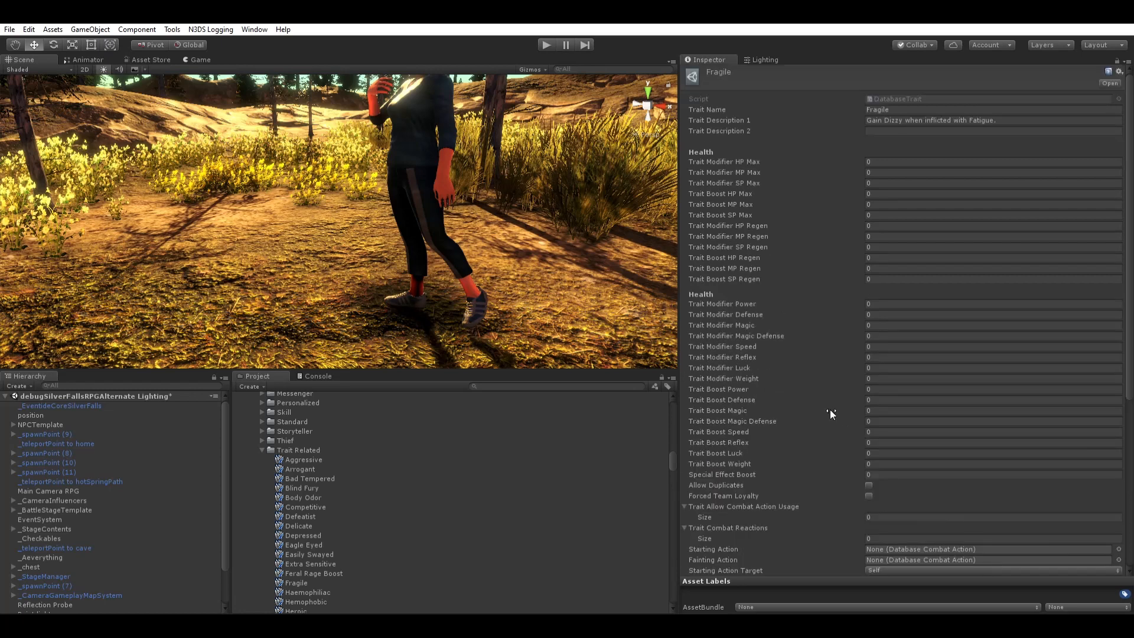
scroll(948, 427, down, 7)
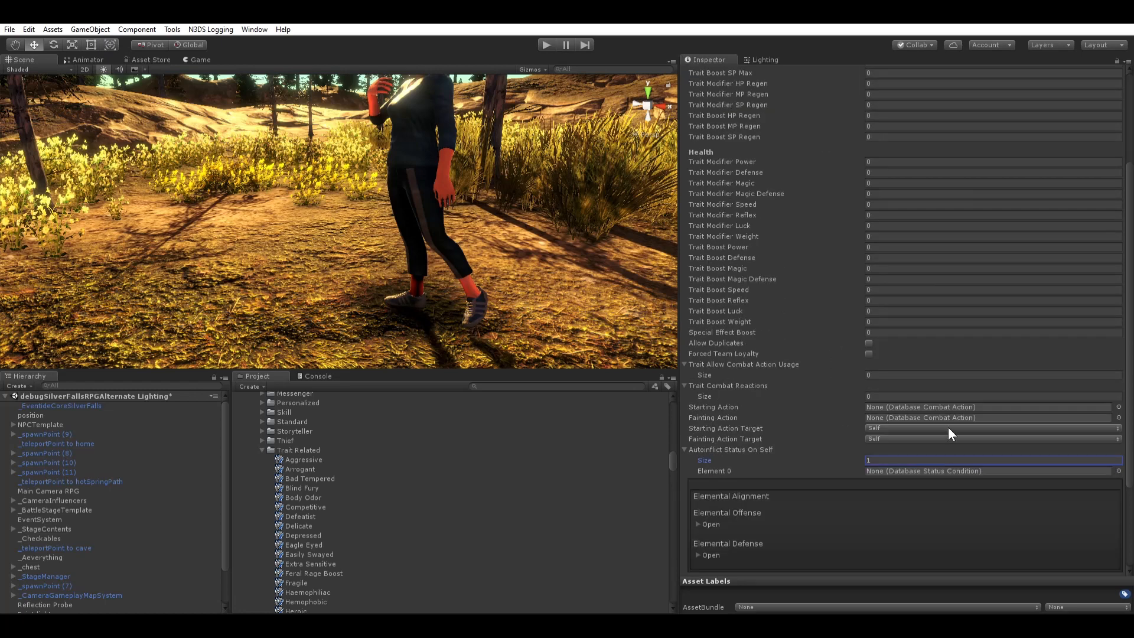
click(1119, 470)
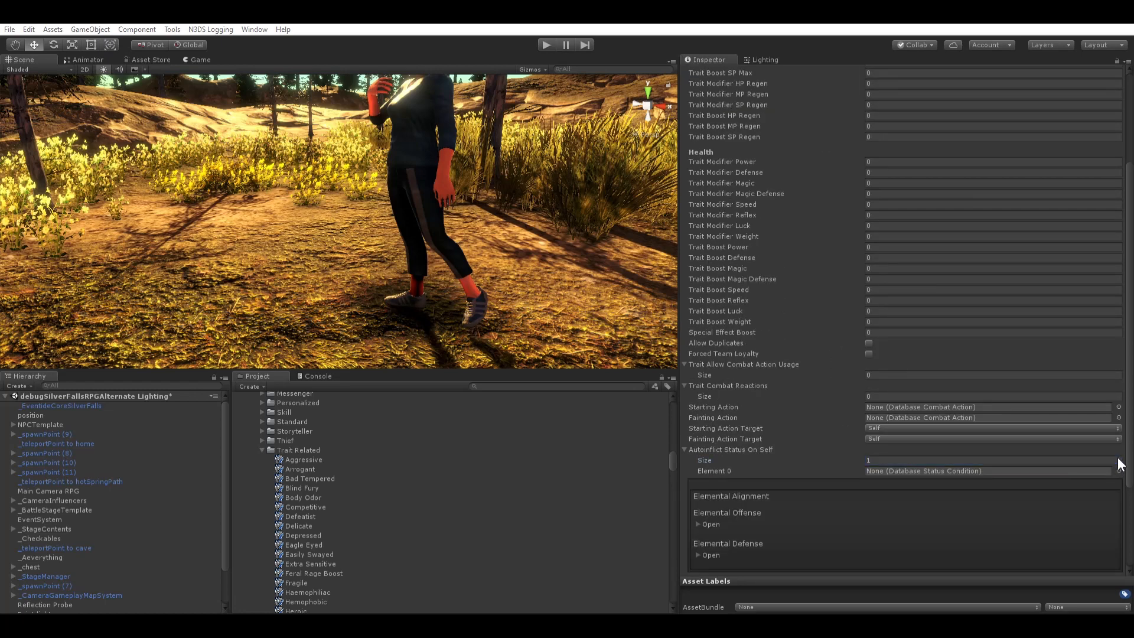
double_click(366, 294)
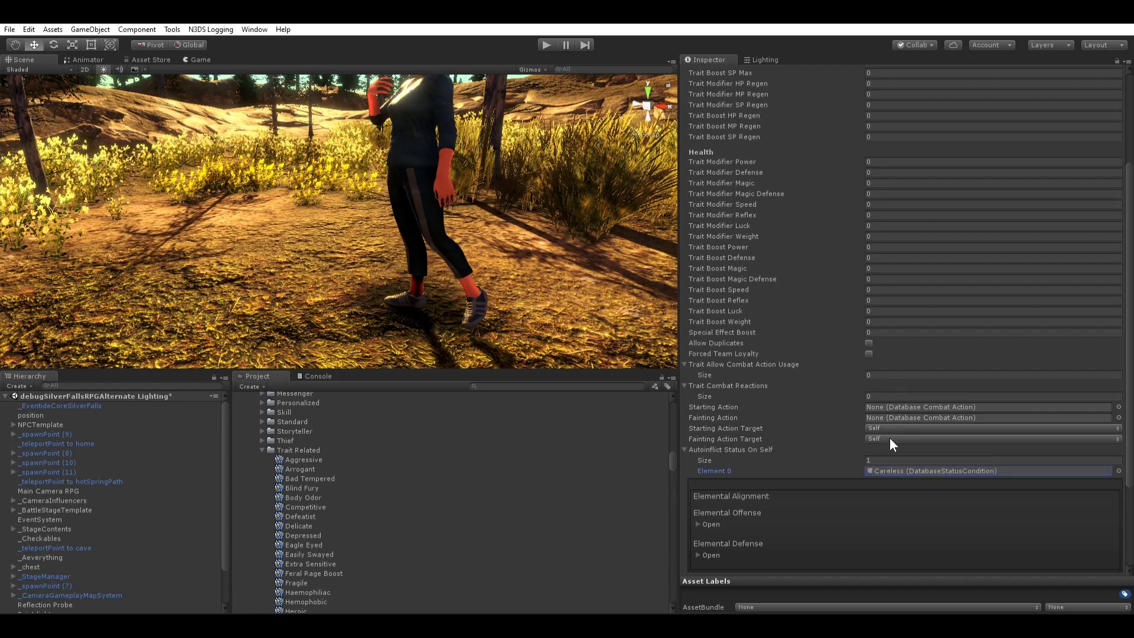
Step: Replace the Fragile trait's Trait Description 1 with "Character doesn't give a sh!t"
scroll(887, 463, up, 7)
click(907, 116)
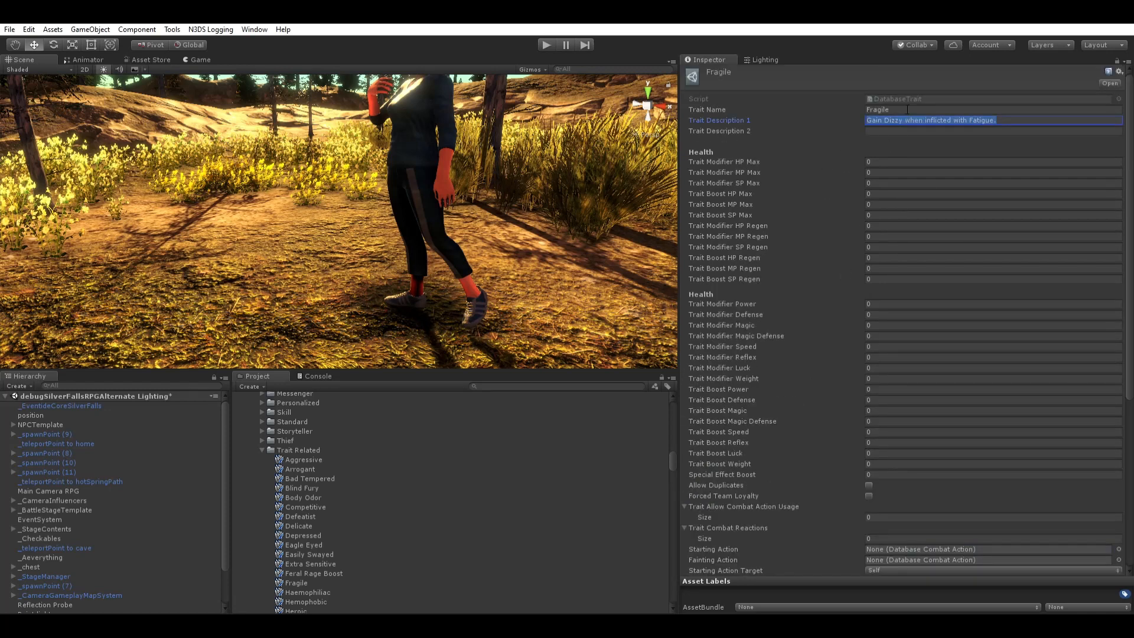
click(898, 109)
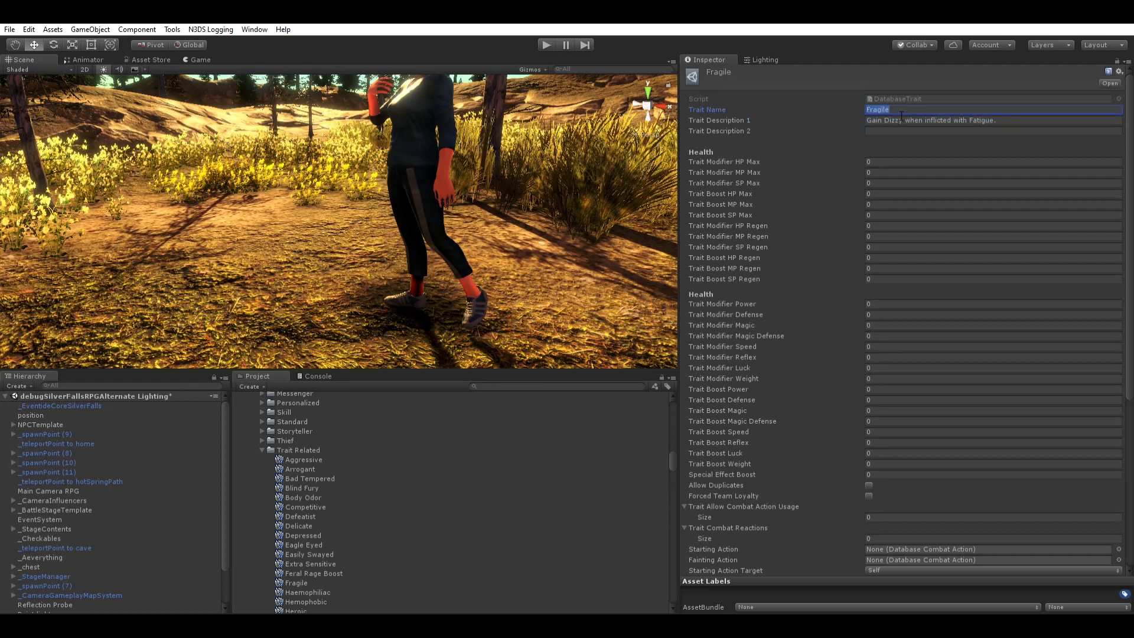
click(901, 116)
text(C)
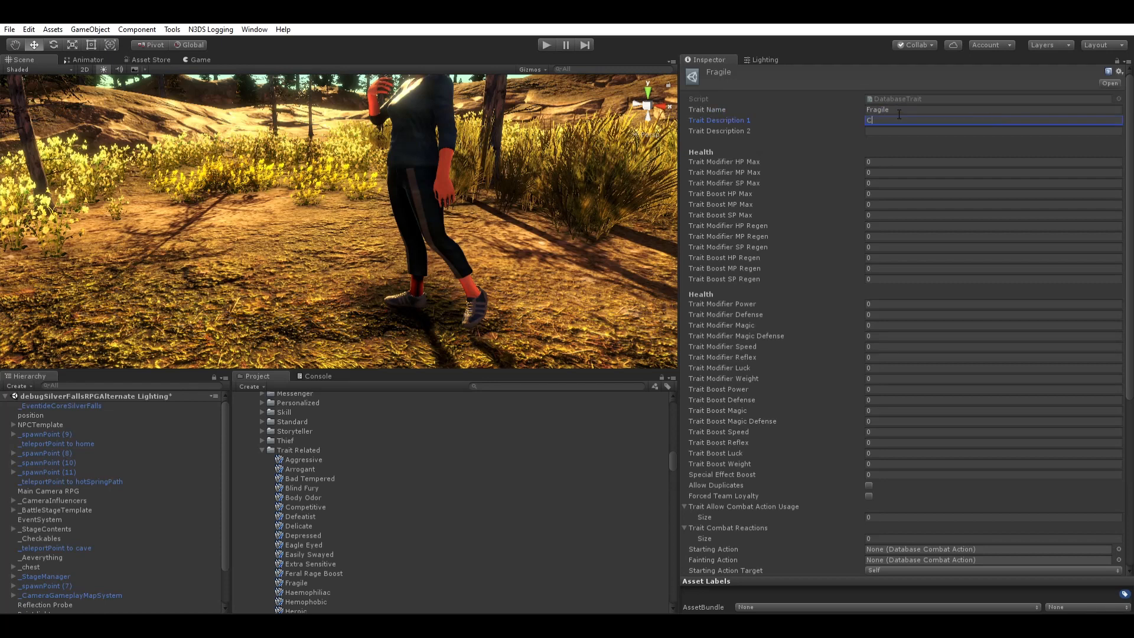
text(haracter doesn't give a sh!t)
Step: Locate and open the Careless status condition assigned to the trait, and examine its description, behavior and effect settings
scroll(933, 306, down, 3)
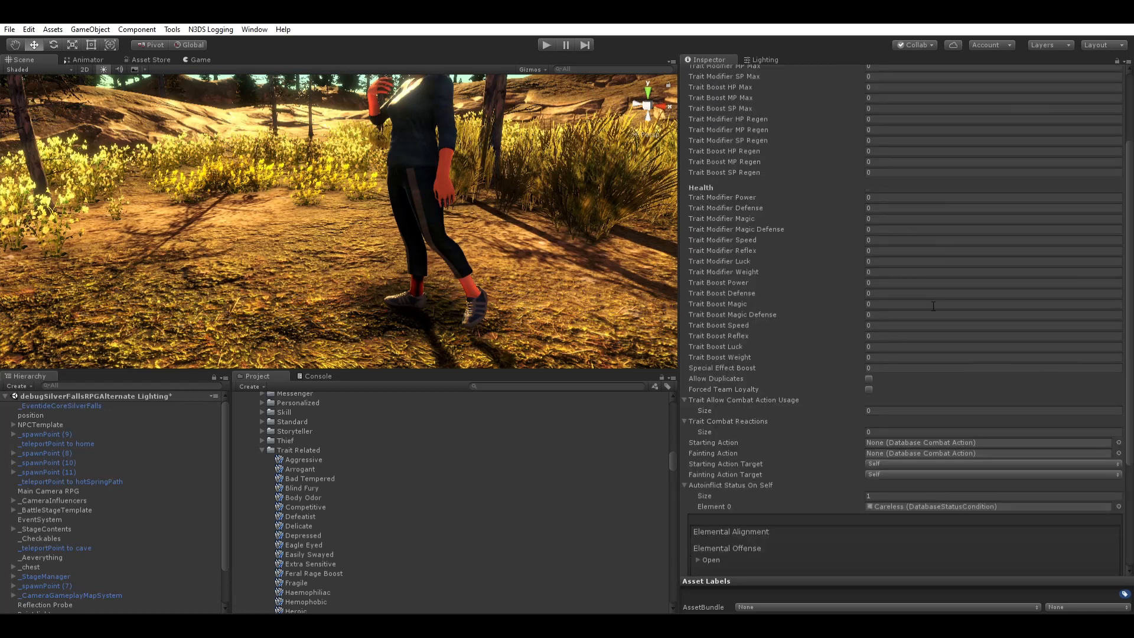
scroll(849, 401, down, 5)
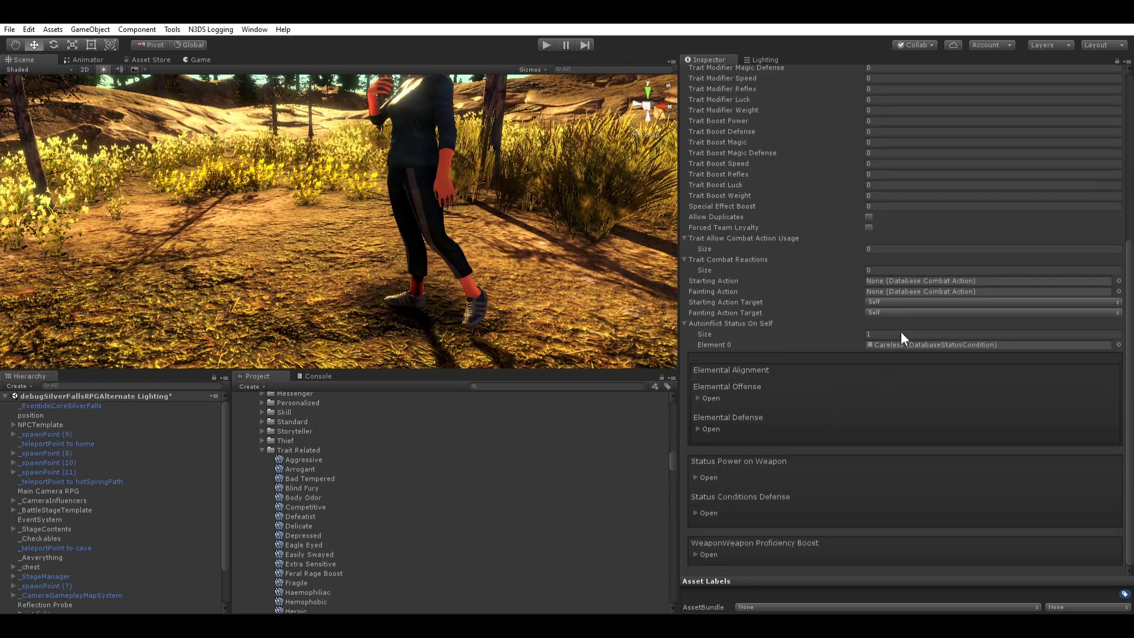
click(902, 345)
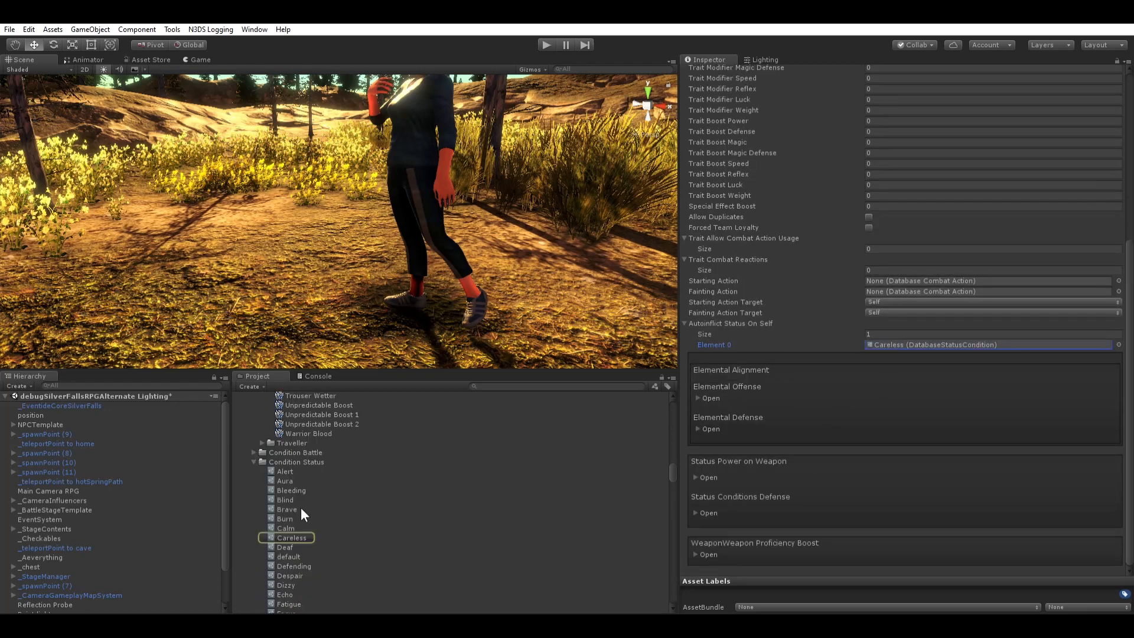
click(284, 532)
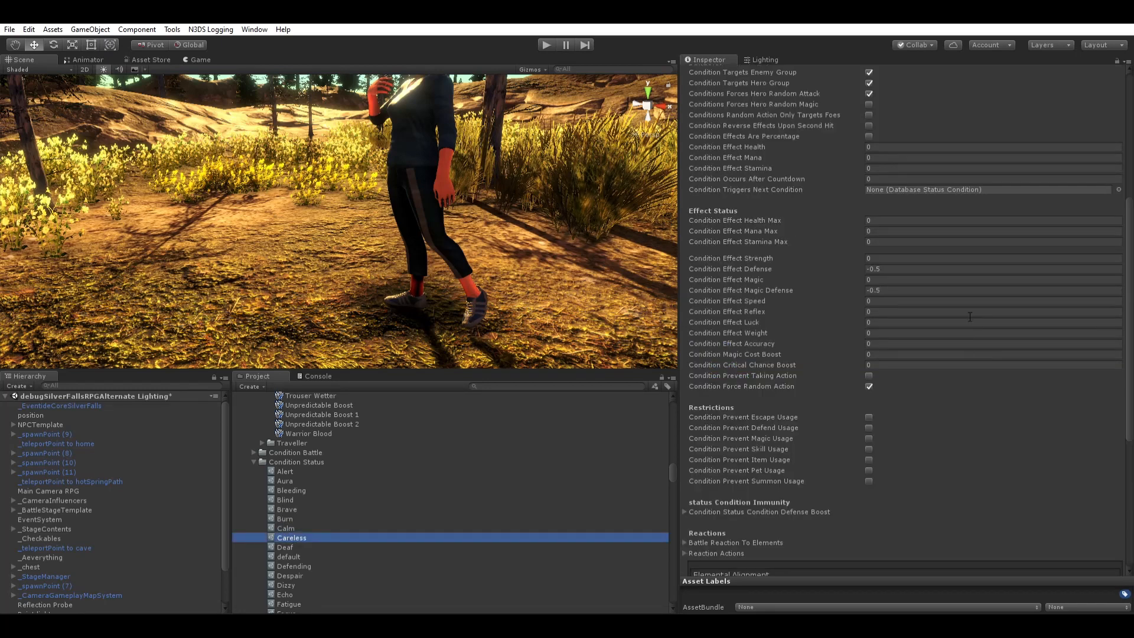
scroll(877, 319, up, 8)
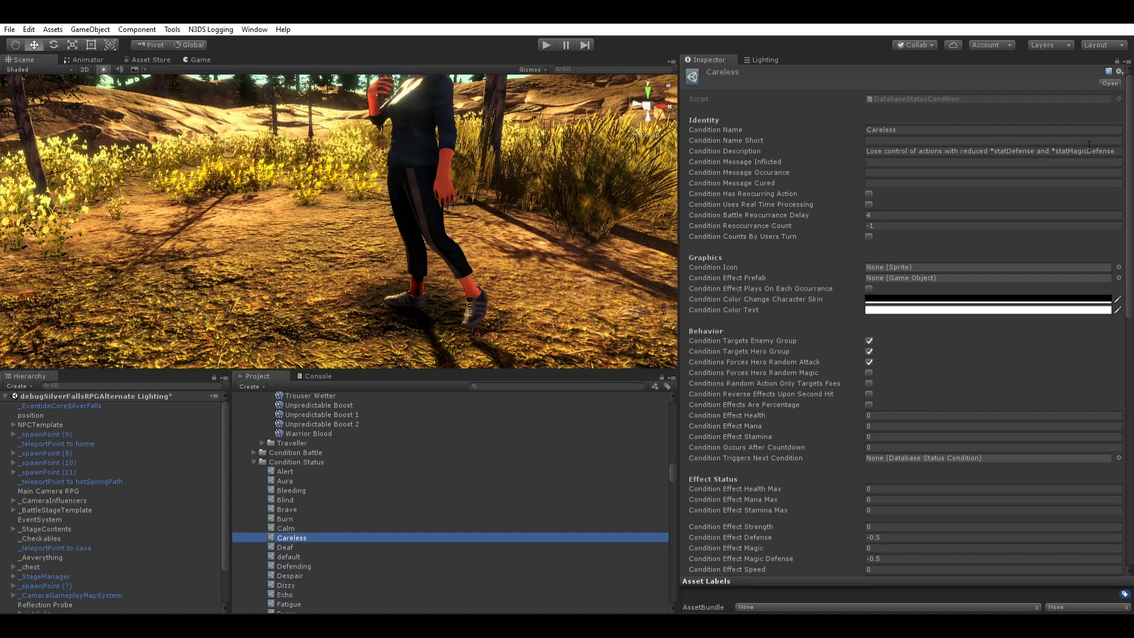
scroll(843, 195, down, 3)
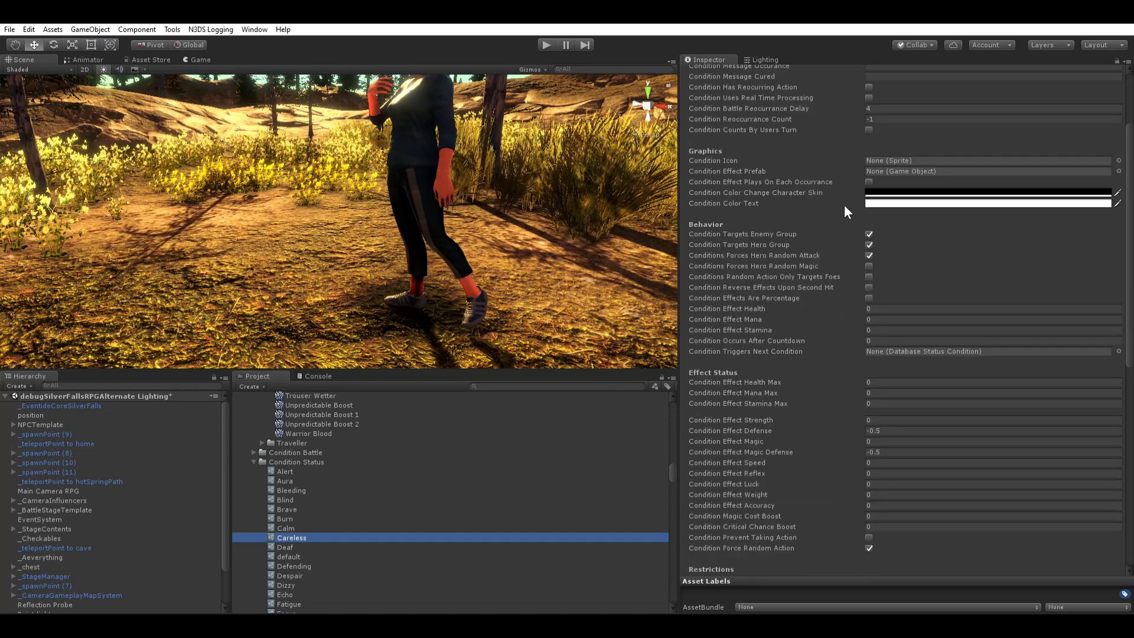
scroll(844, 204, up, 3)
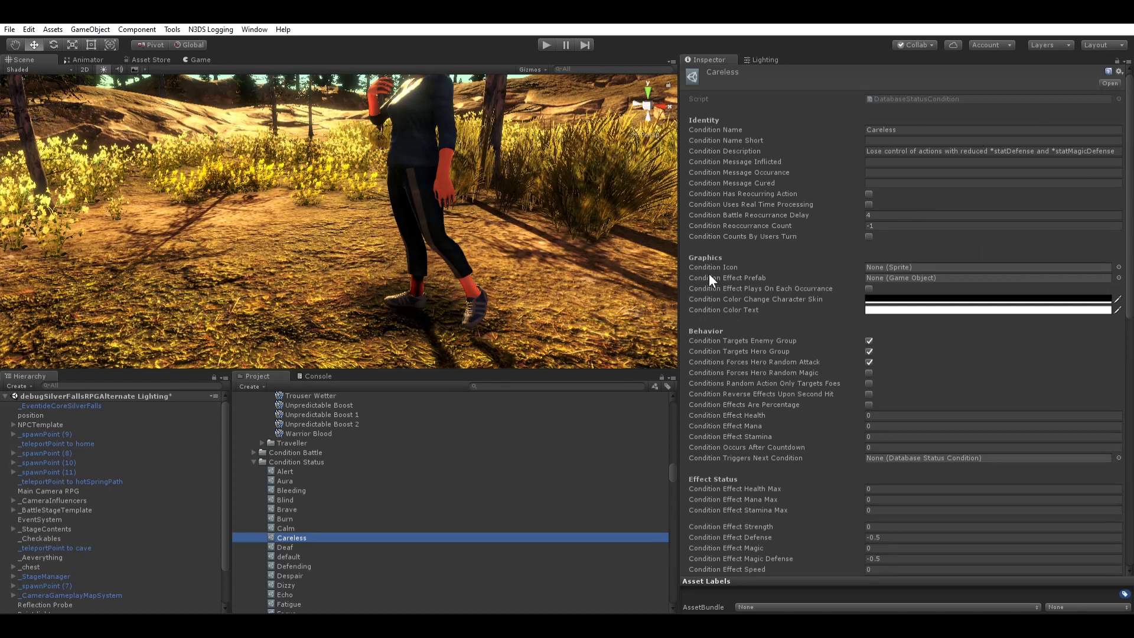
scroll(709, 275, down, 7)
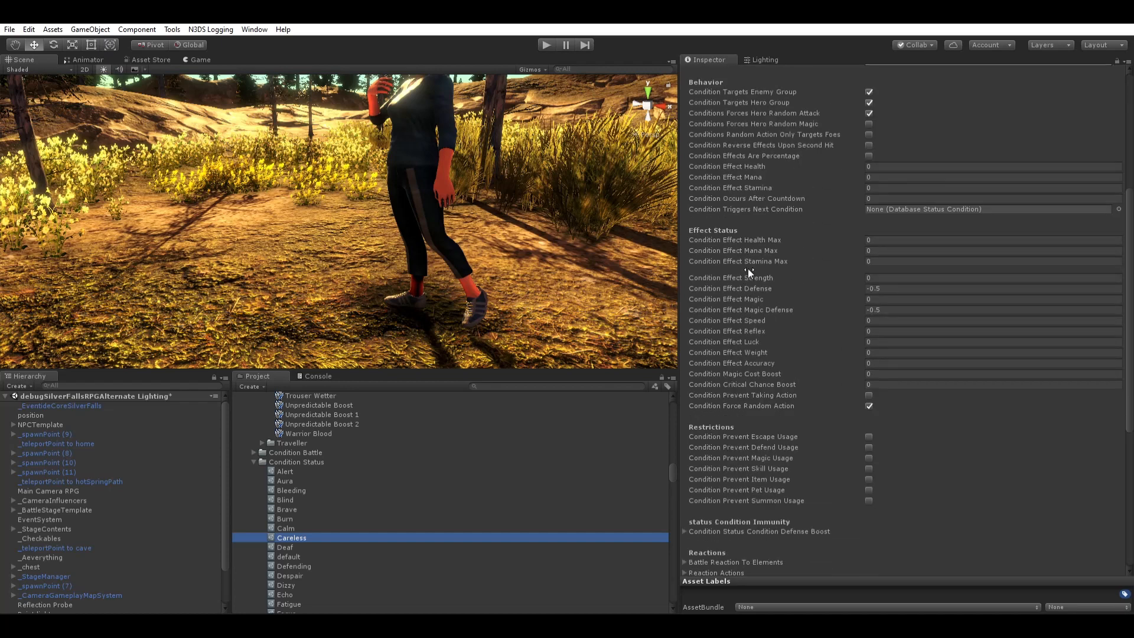
scroll(718, 227, up, 3)
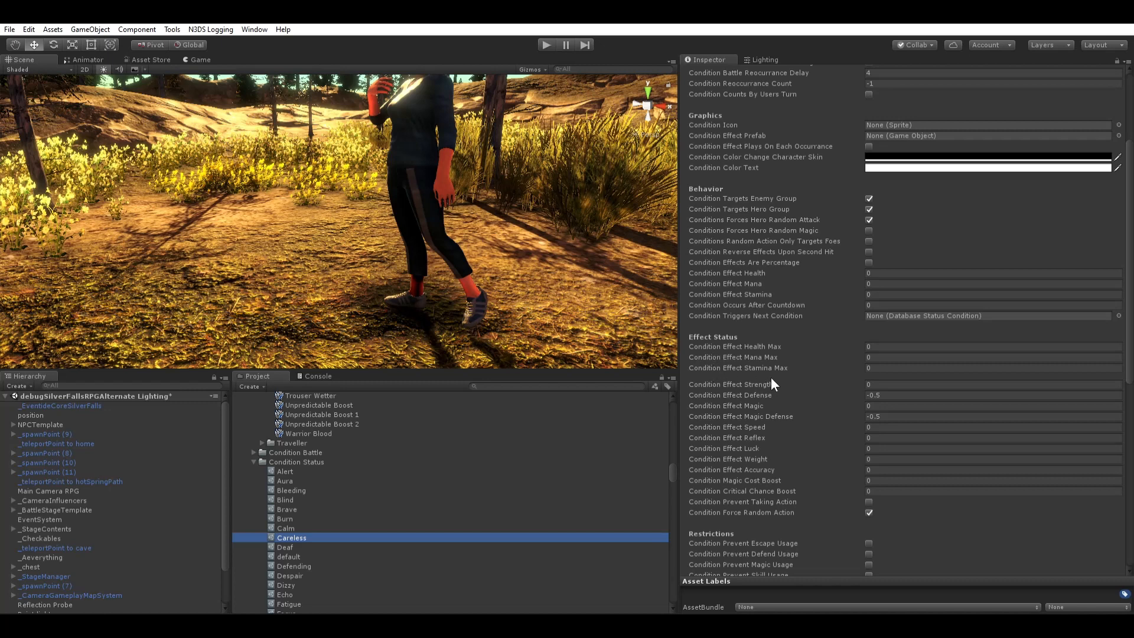
Step: Examine the Careless condition's Defense and Magic Defense effects, its Force Random Action option and its usage restrictions
click(886, 394)
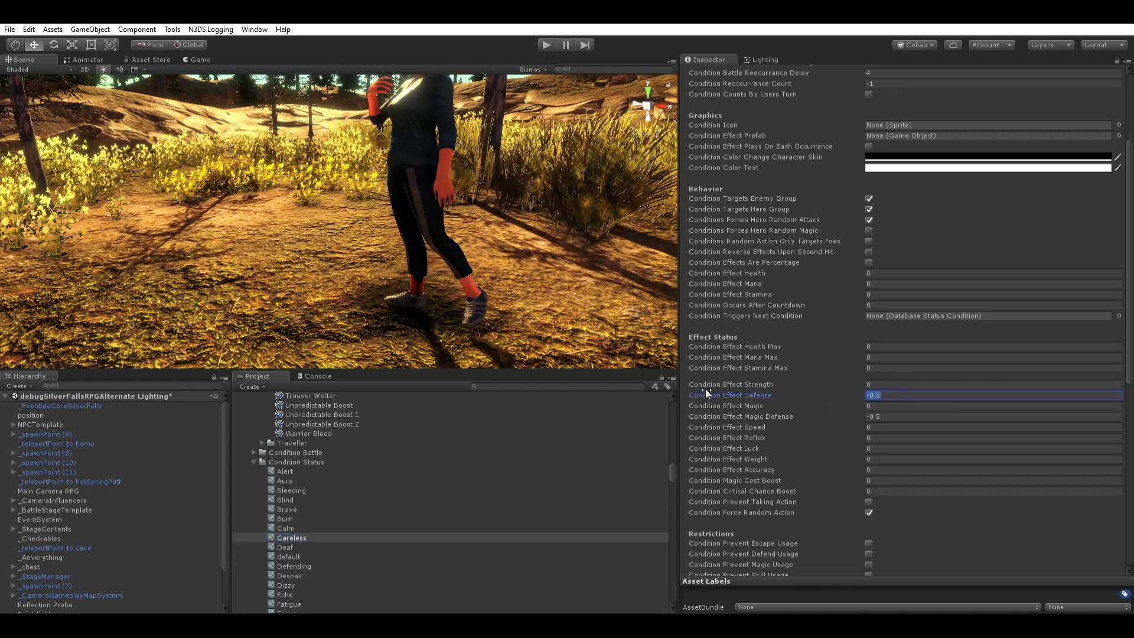
key(Tab)
key(Tab)
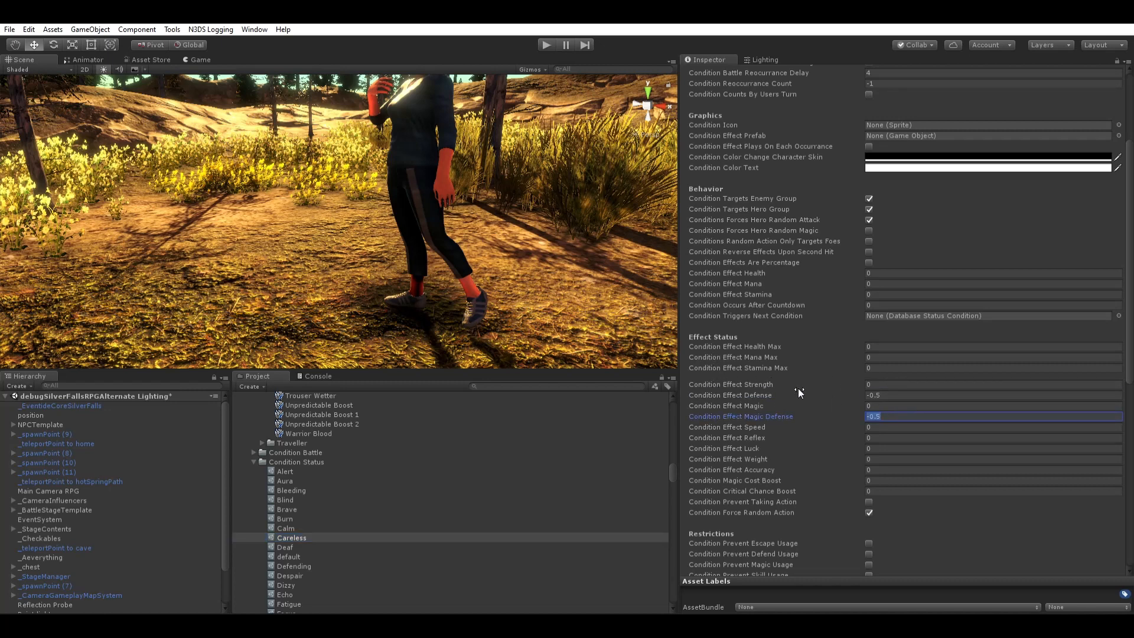
click(721, 506)
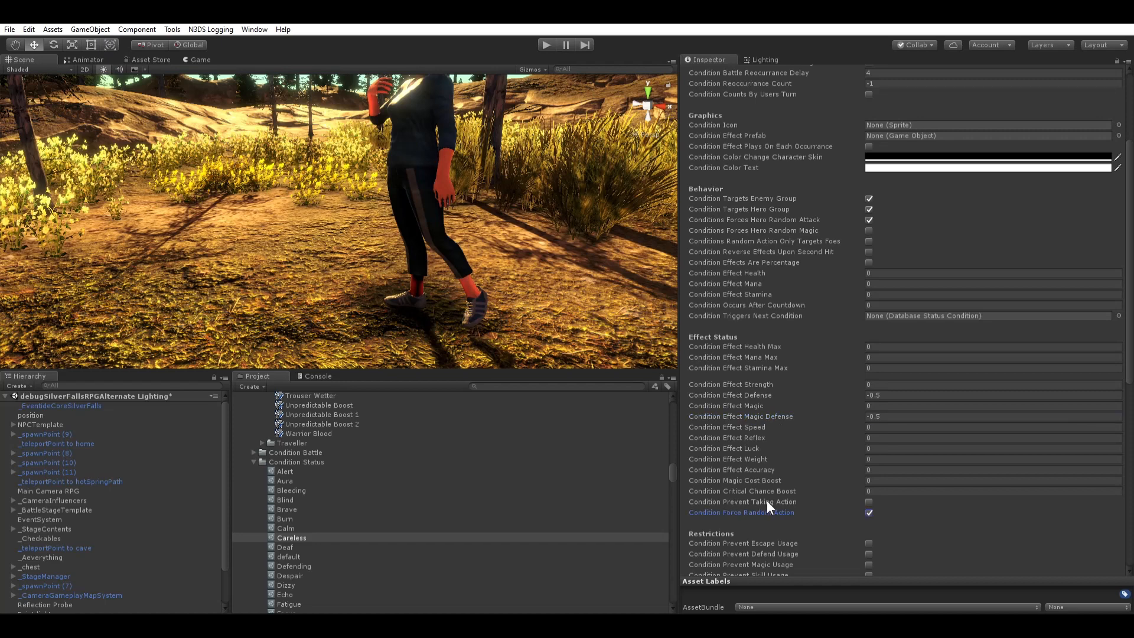
scroll(750, 480, down, 1)
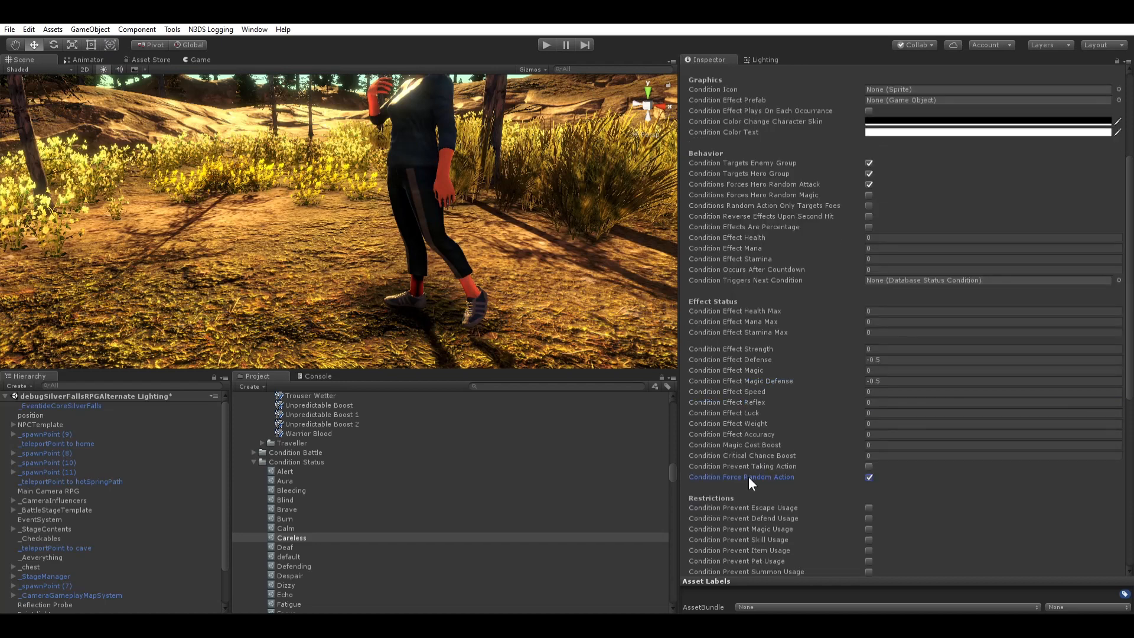
scroll(746, 467, down, 2)
key(Tab)
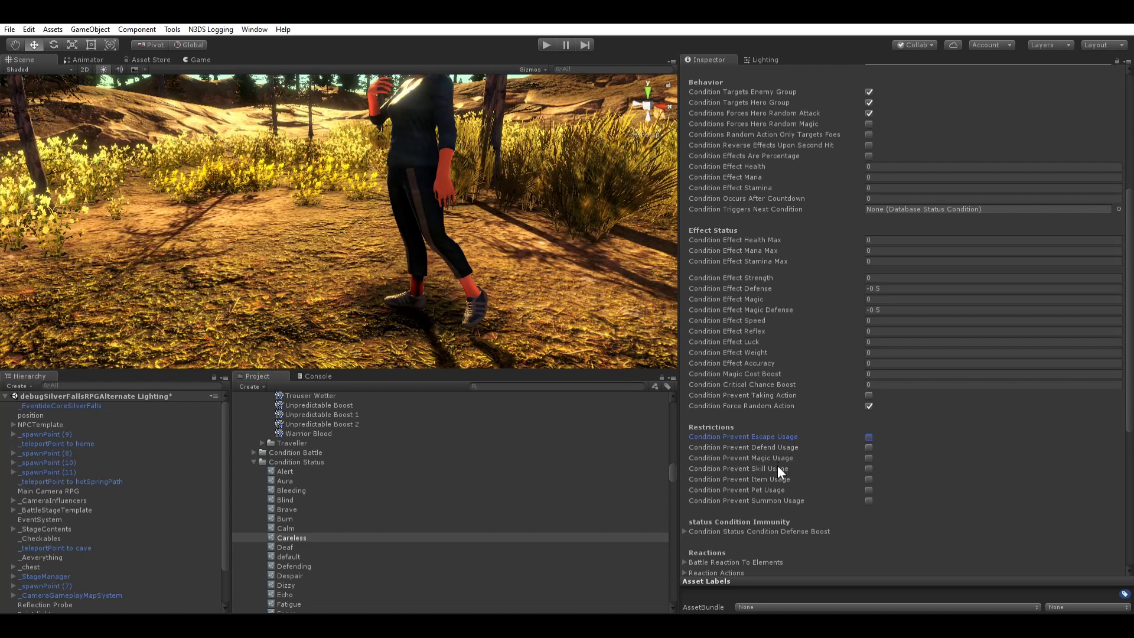
Step: Examine the Careless condition's Condition Status Condition Defense Boost list and collapse it again
scroll(787, 459, down, 3)
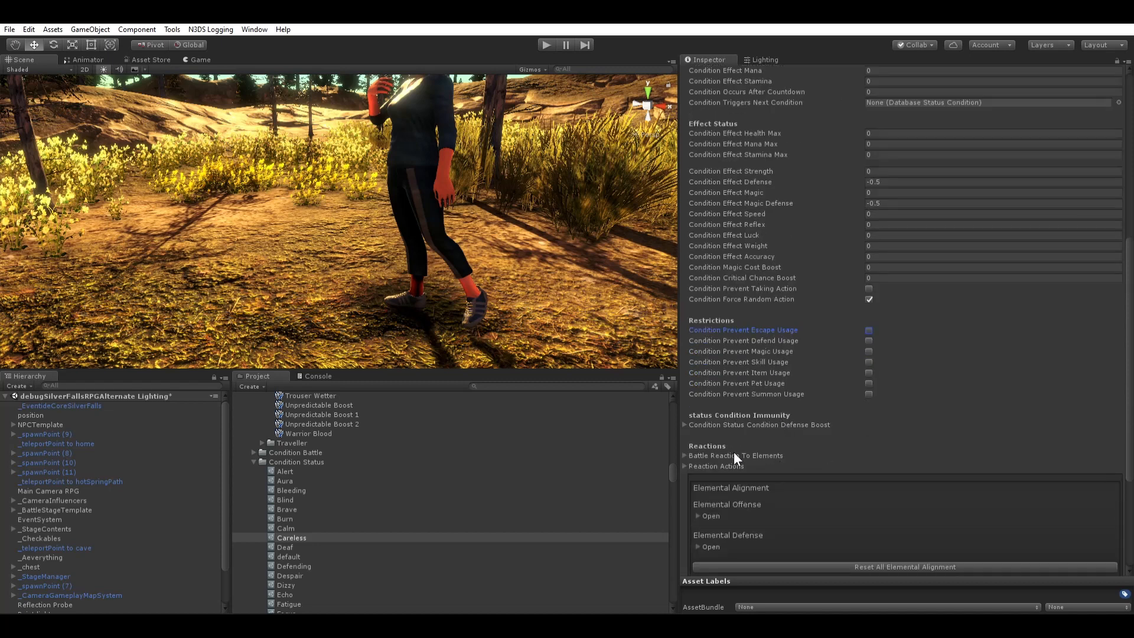
click(685, 420)
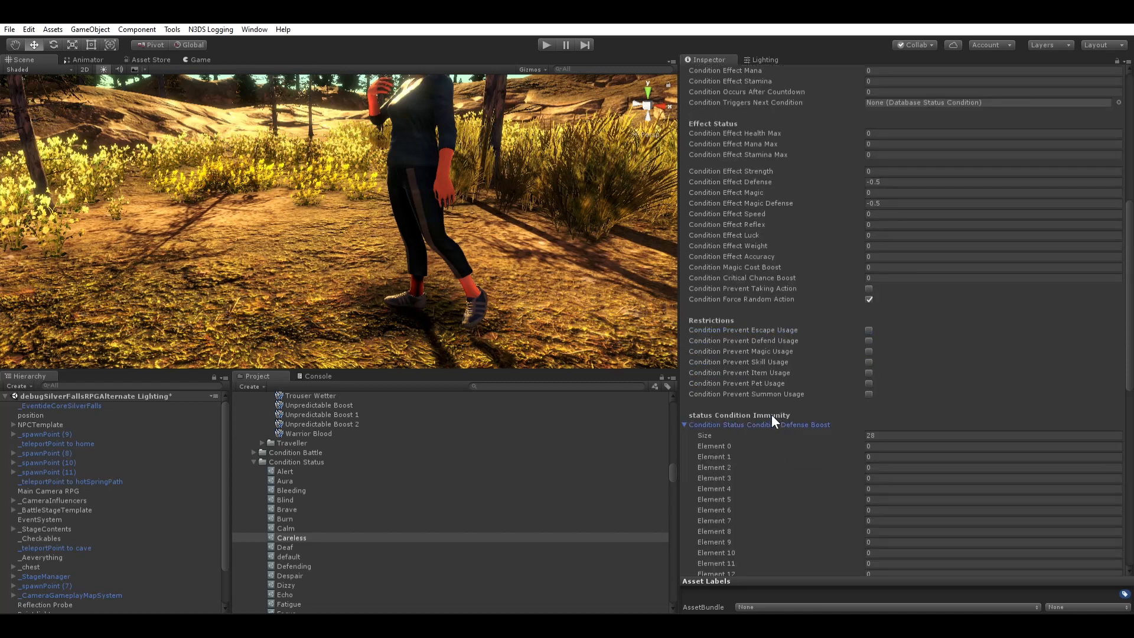
scroll(789, 412, down, 3)
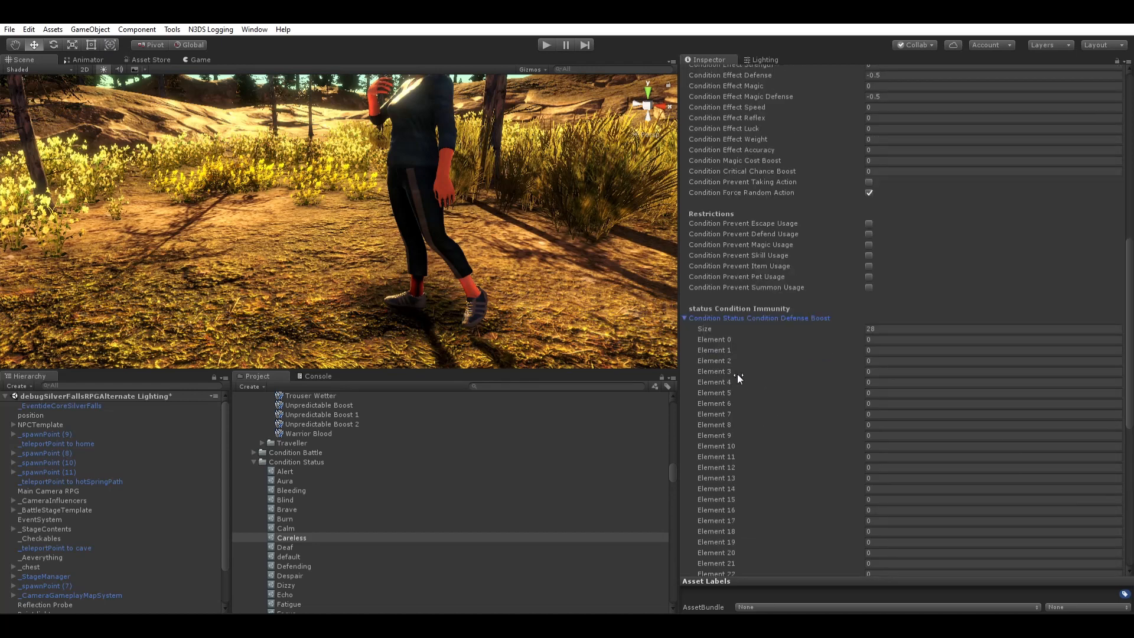
scroll(745, 390, down, 4)
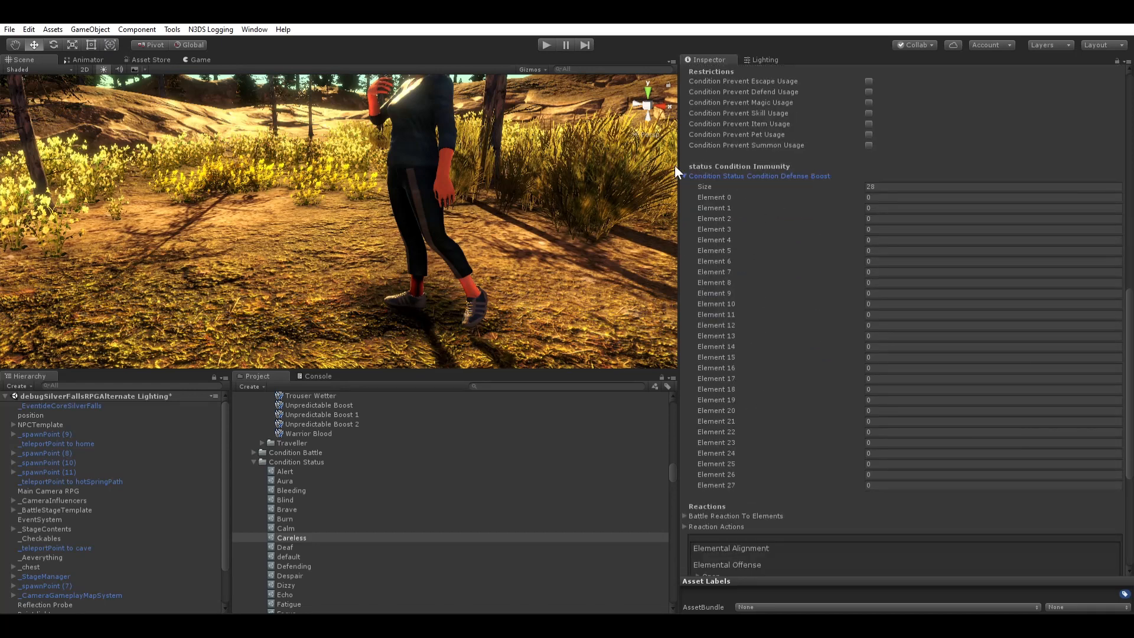
click(683, 173)
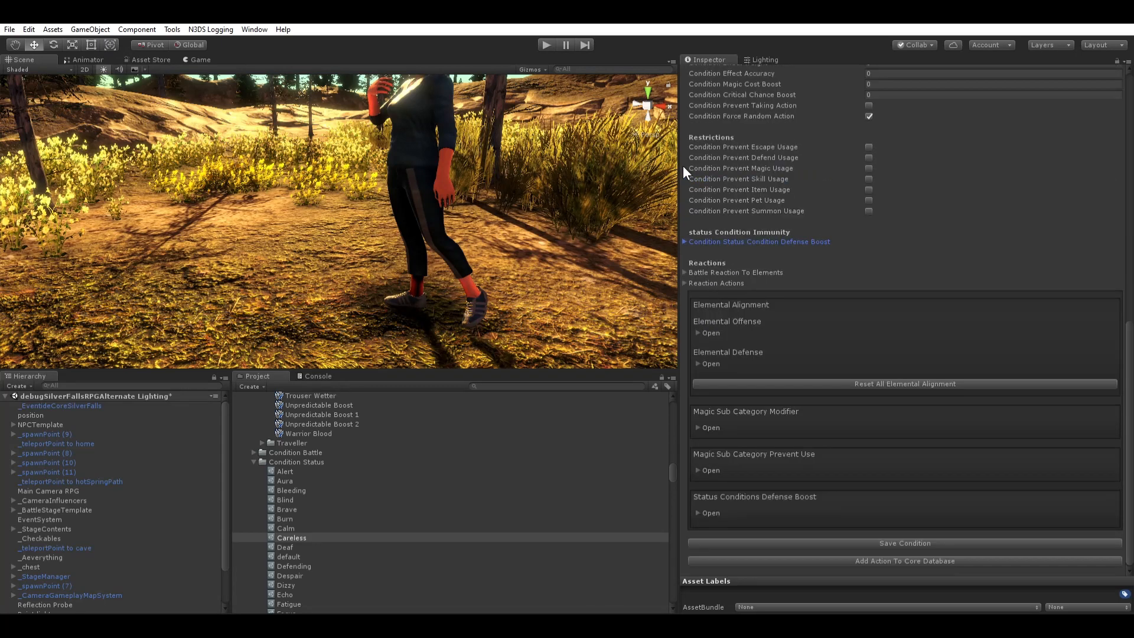
Step: Add one entry under the Careless condition's Battle Reaction To Elements and expand its Reaction Element
click(685, 267)
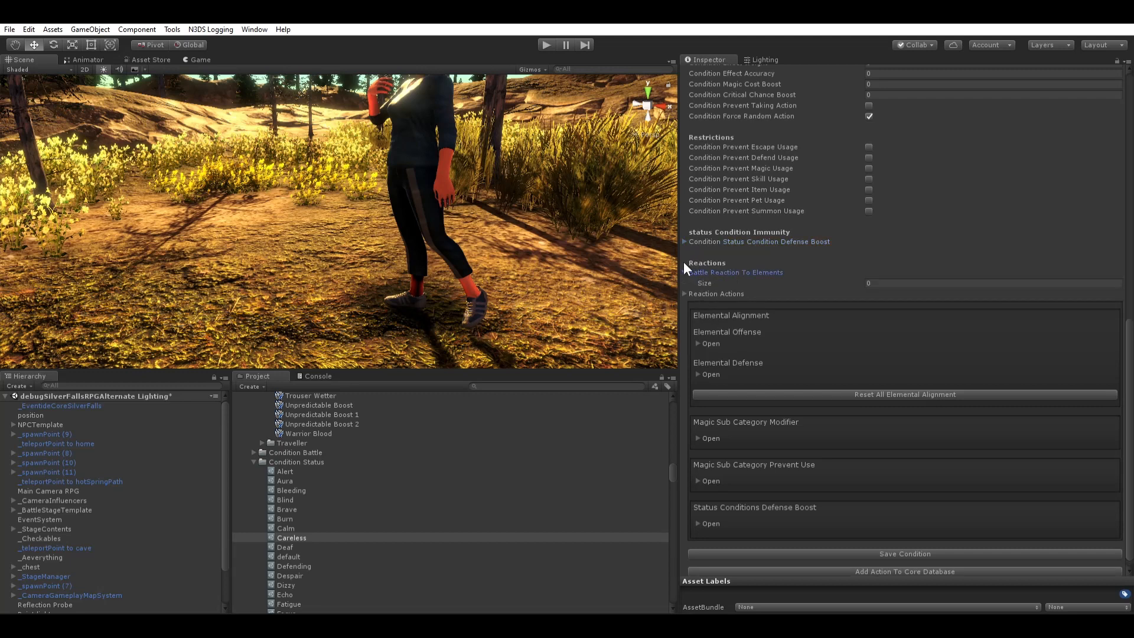
click(888, 283)
text(1)
key(Return)
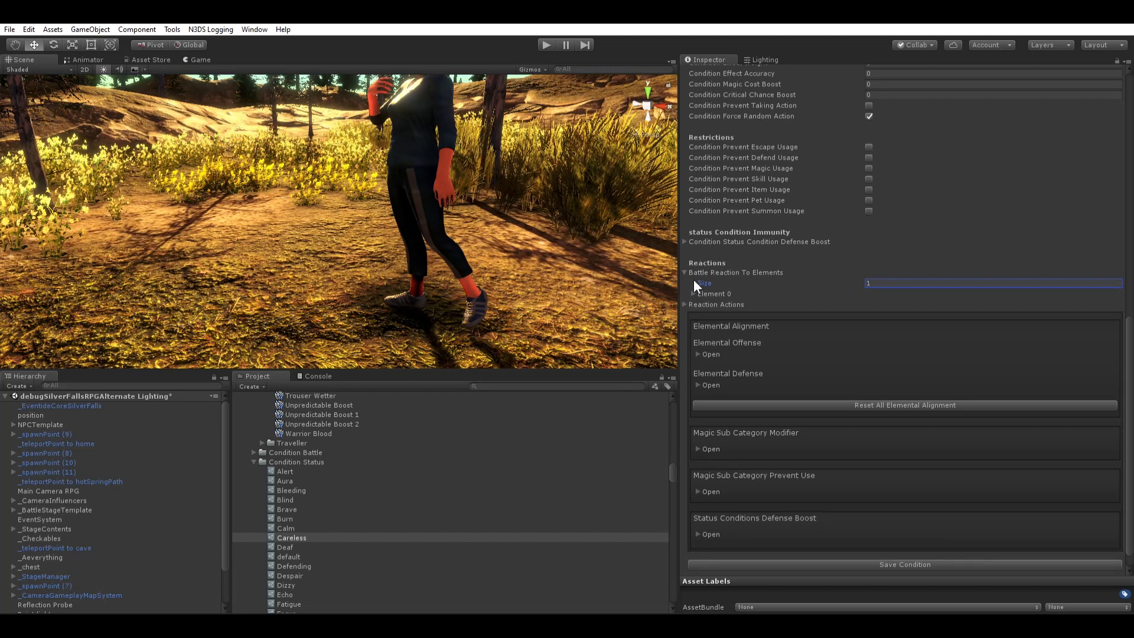
click(693, 293)
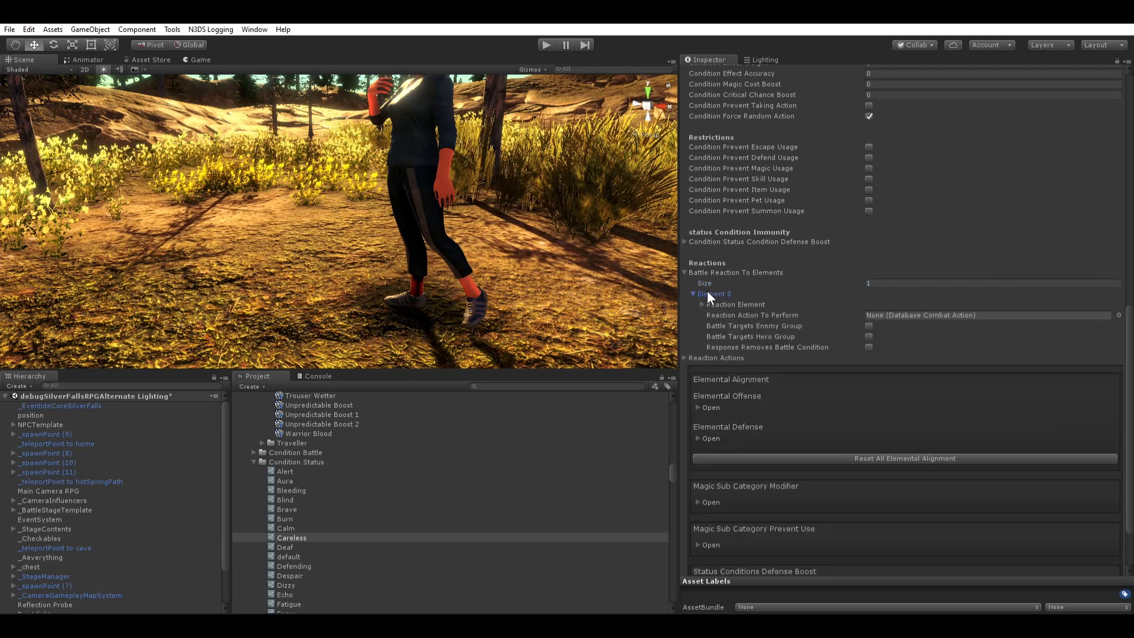
click(703, 303)
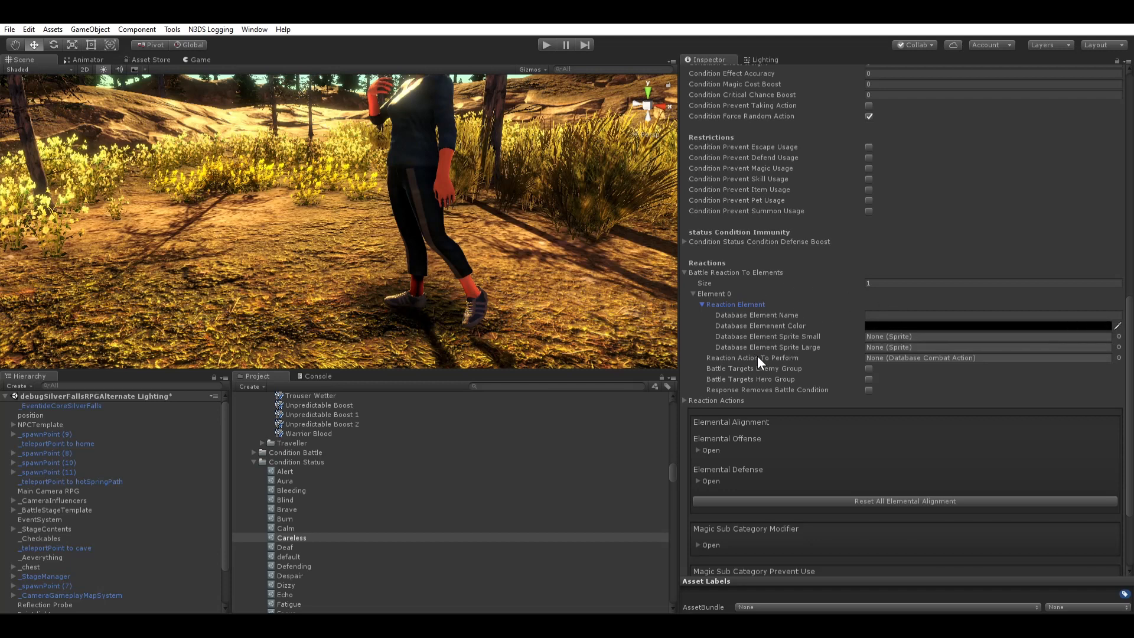
Step: Examine the elemental reaction's element sprites, Reaction Action To Perform, target groups and Response Removes Battle Condition option
click(893, 356)
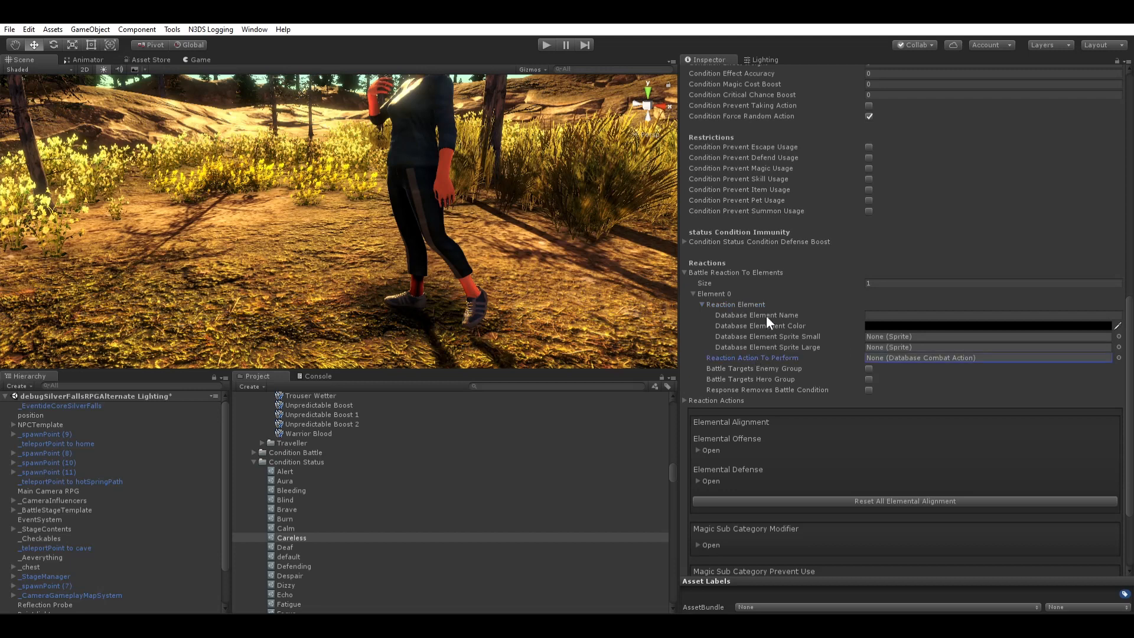
click(1117, 347)
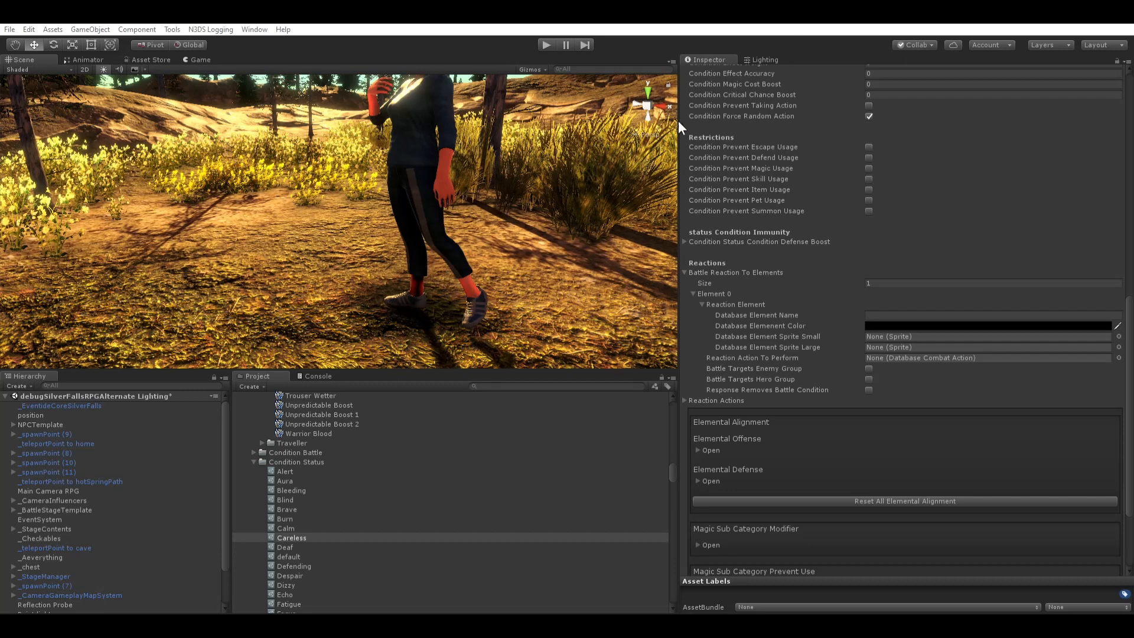
click(693, 111)
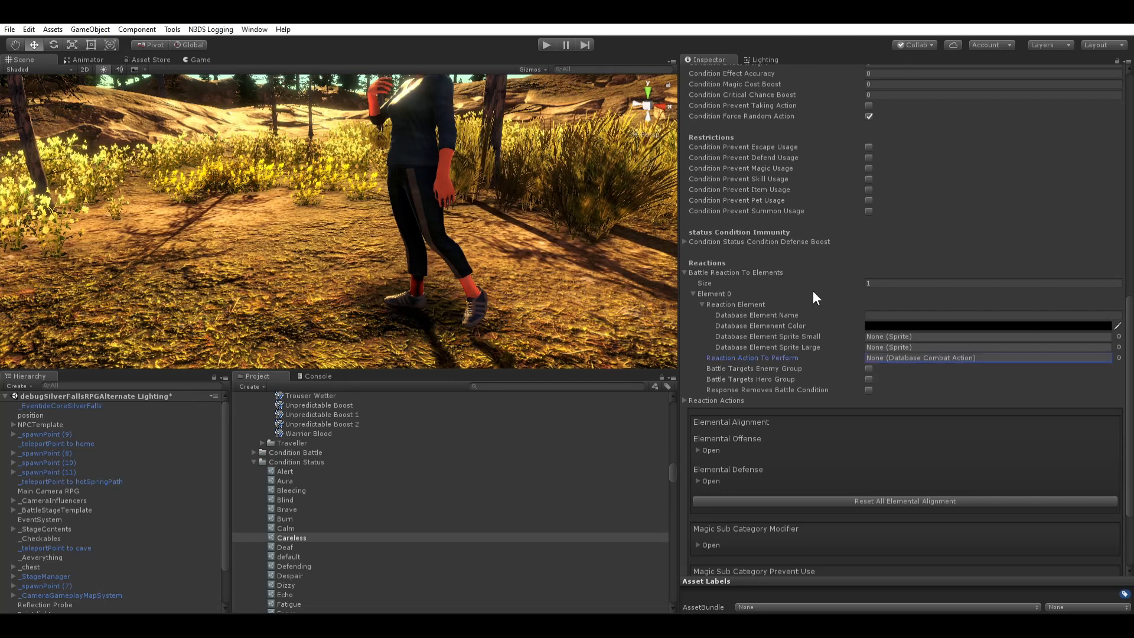
click(746, 364)
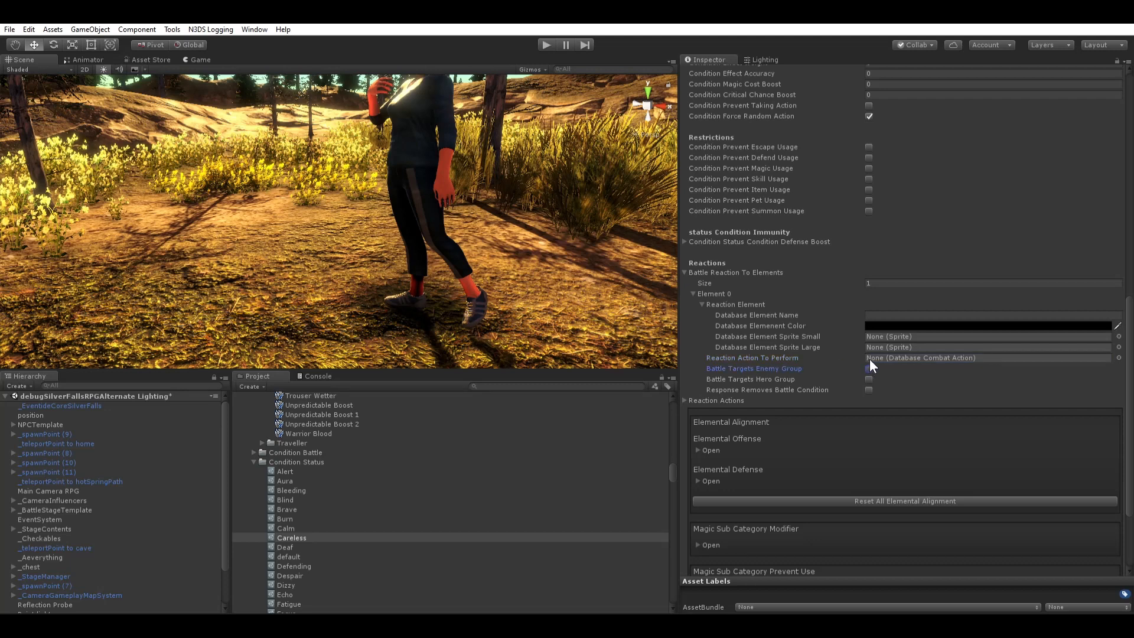
key(Tab)
key(Tab)
scroll(845, 369, up, 2)
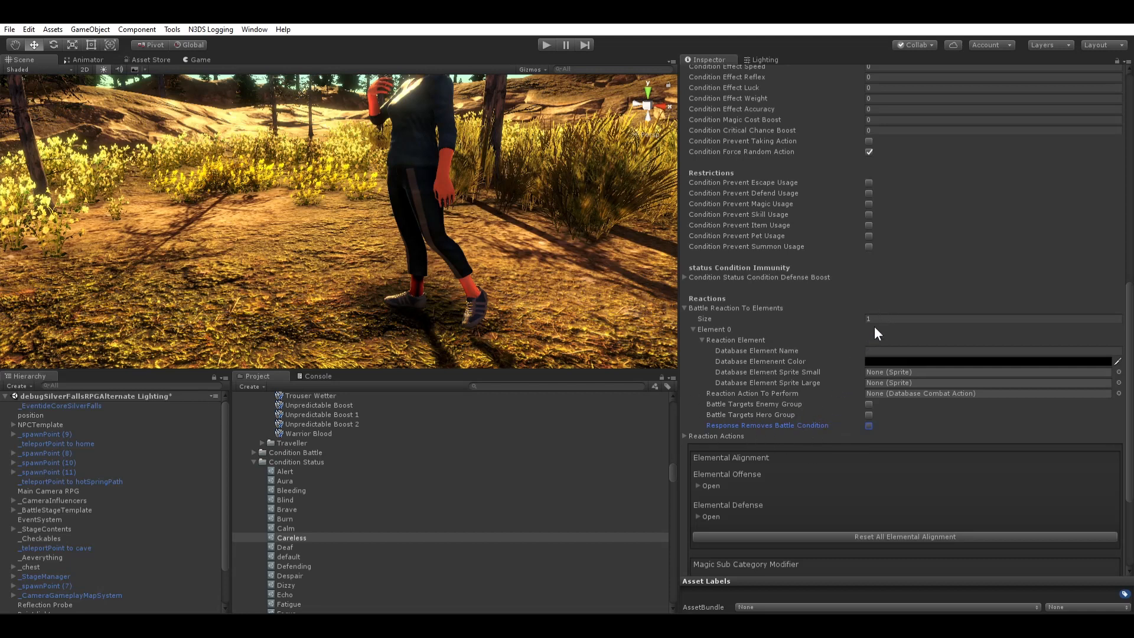
Step: Remove the entry from Battle Reaction To Elements by setting its size to 0
click(893, 316)
text(0)
key(Return)
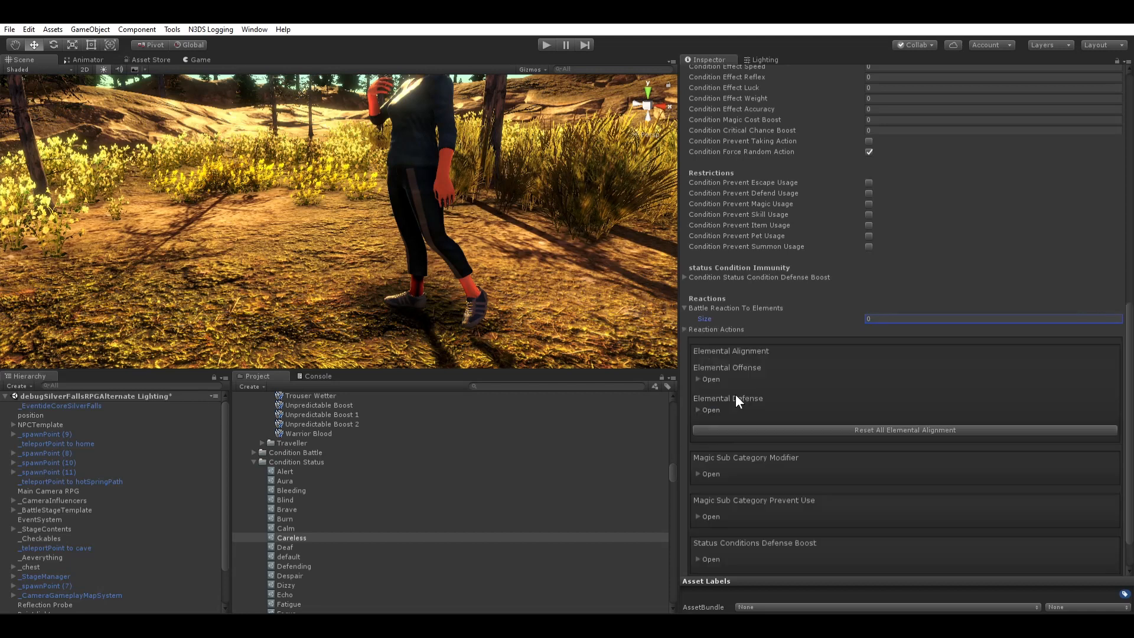
Step: Add one entry under the Careless condition's Reaction Actions and expand it to show its settings
click(685, 329)
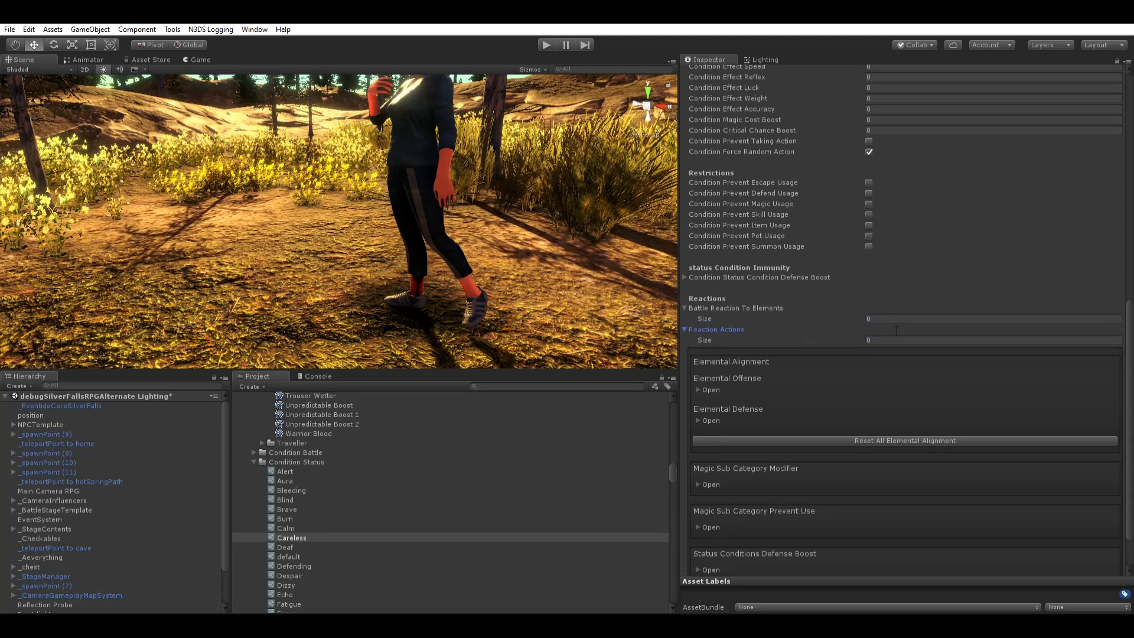
click(878, 340)
text(1)
key(Return)
click(690, 342)
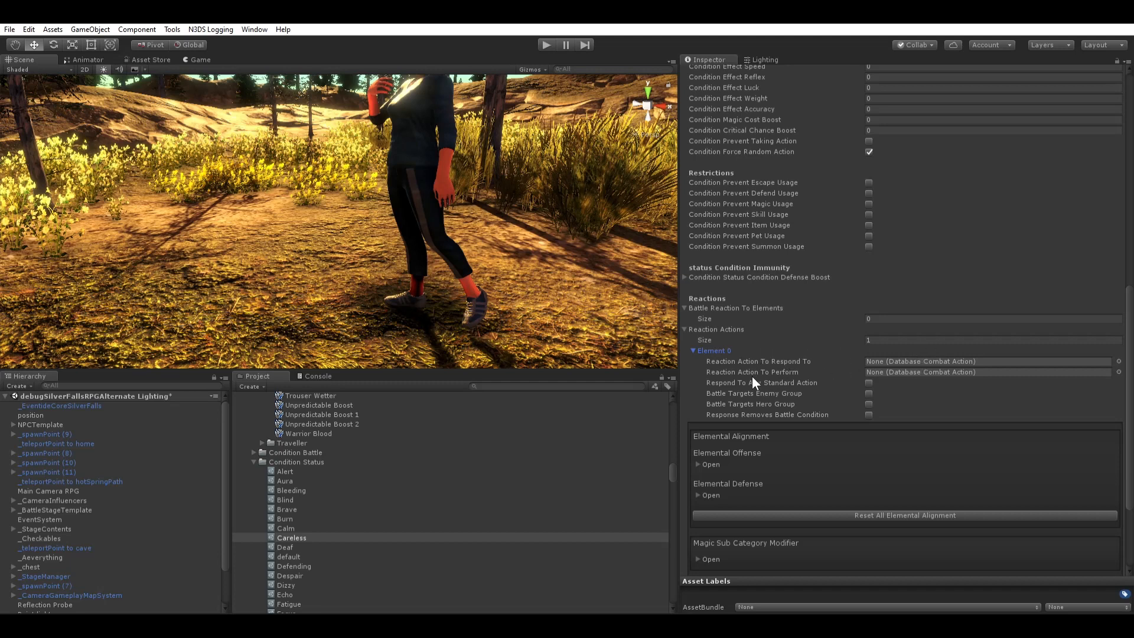
Step: Expand the Careless condition's Elemental Offense and set the ??? element to 1
scroll(748, 406, down, 5)
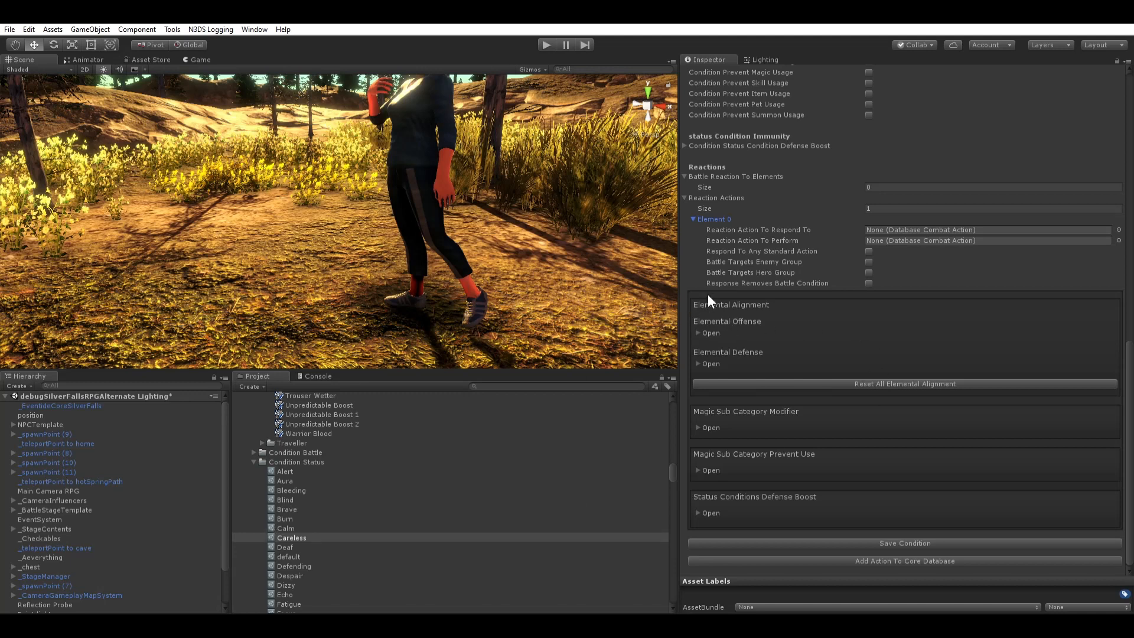
click(703, 333)
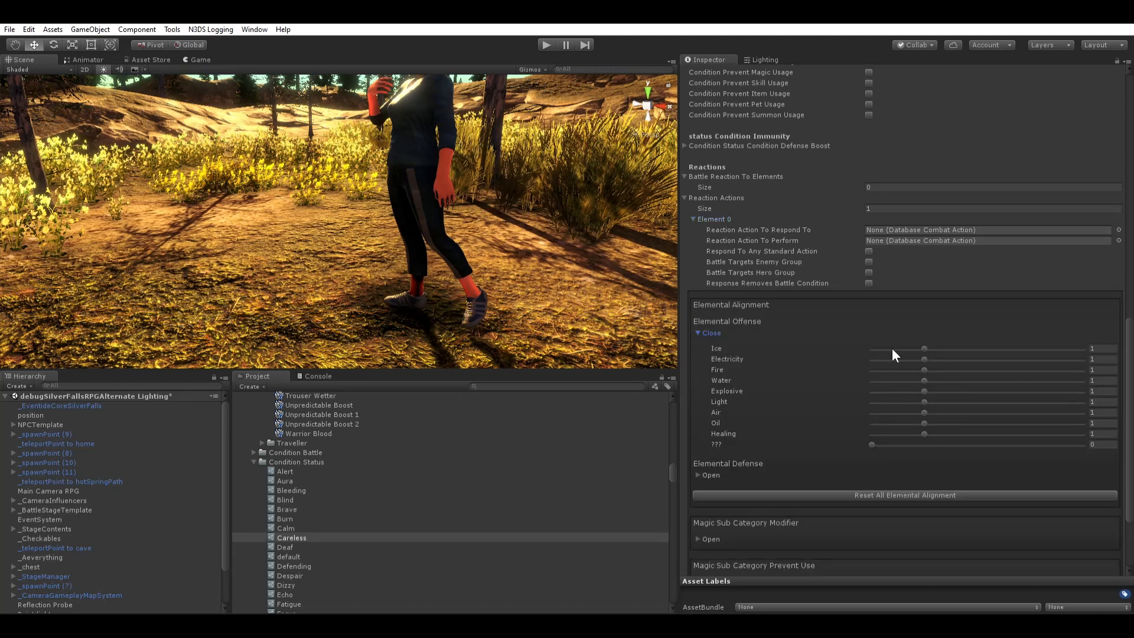
click(945, 443)
Step: Open the Oiled status condition and expand its Elemental Offense and Elemental Defense values
scroll(318, 526, down, 6)
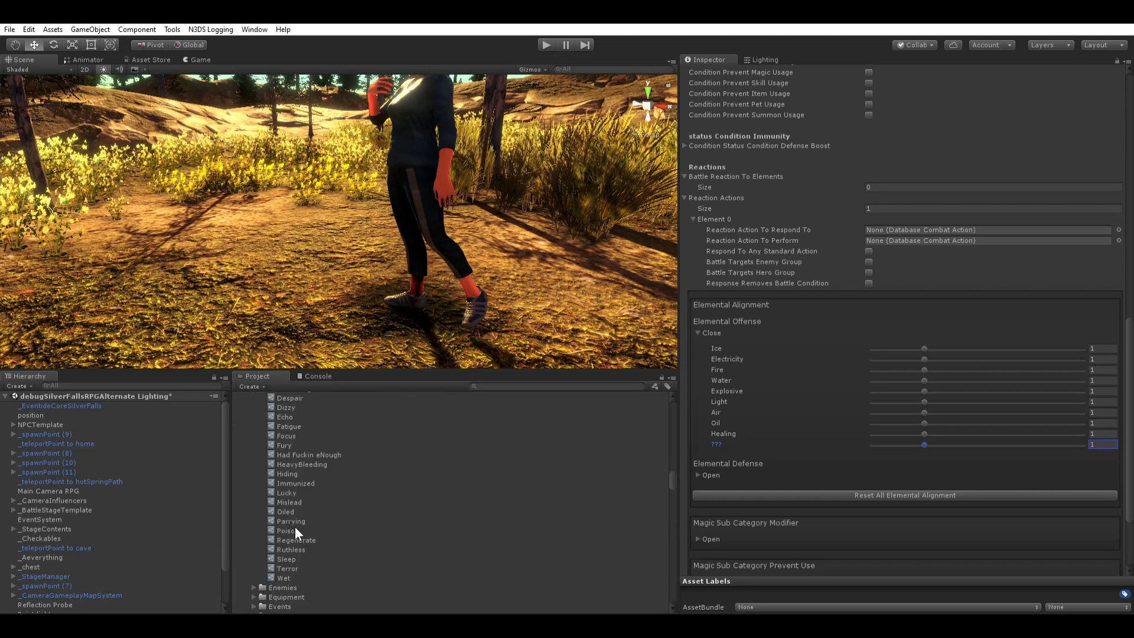
click(285, 510)
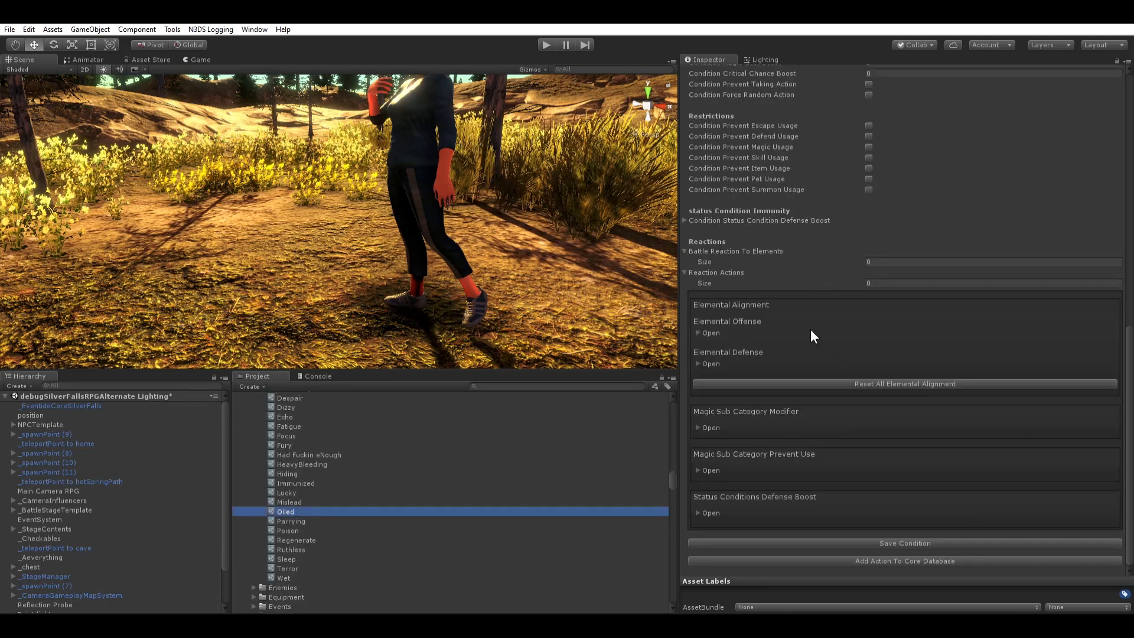
click(705, 332)
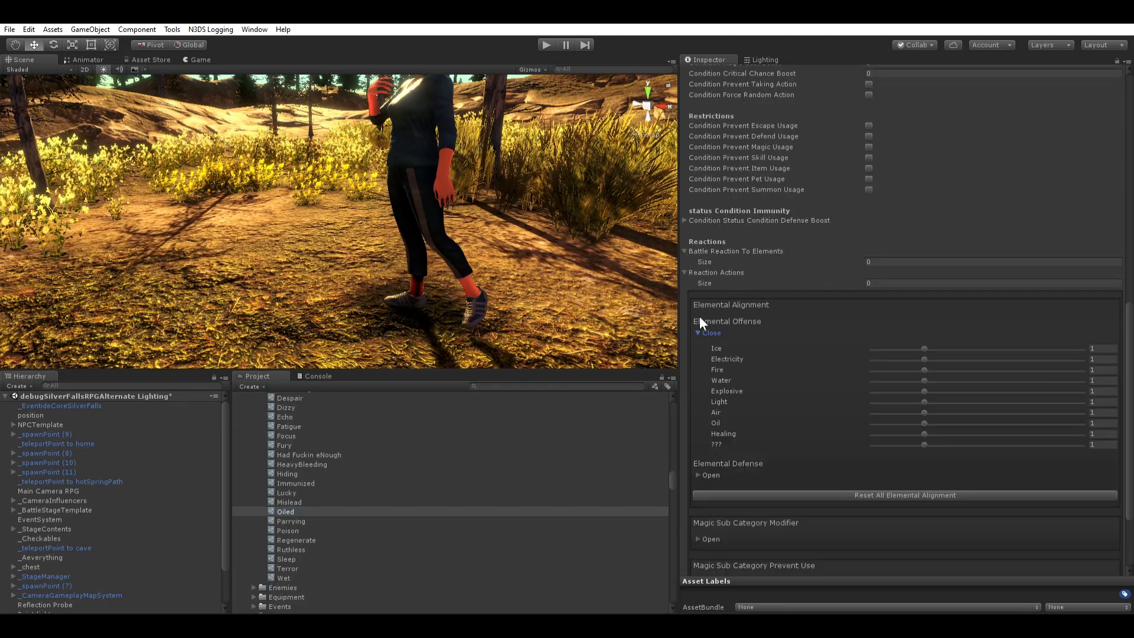
click(698, 469)
scroll(741, 459, down, 1)
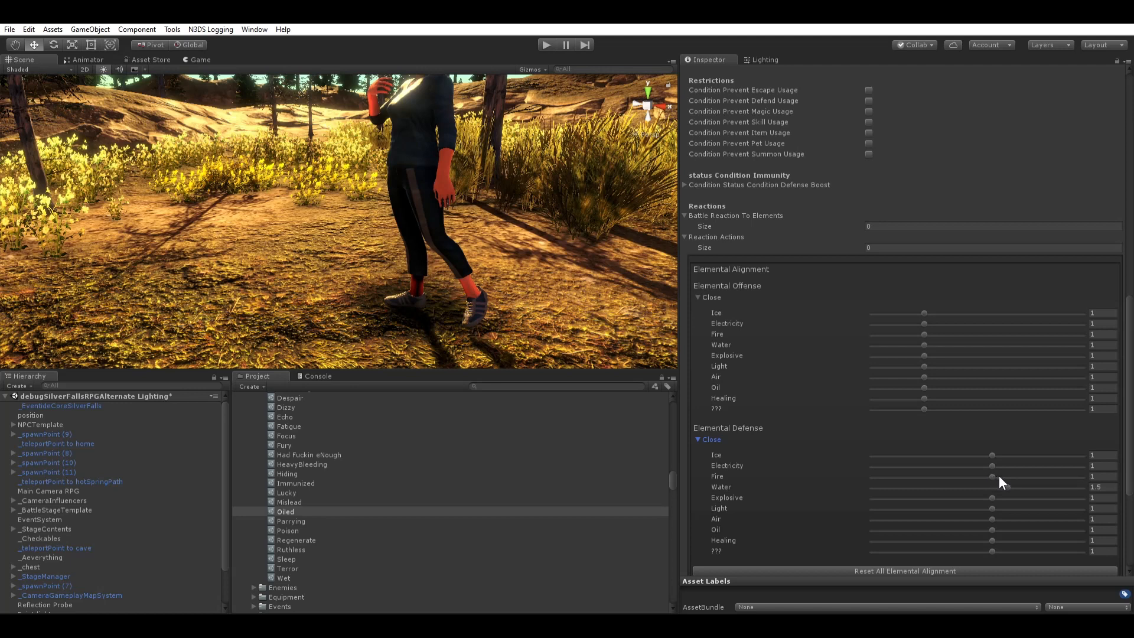
Step: Set the Oiled condition's Elemental Defense to 0.5 for Water and 1.5 for Fire
click(1100, 487)
text(1)
text(0.5)
click(1096, 476)
text(1.5)
scroll(729, 471, down, 3)
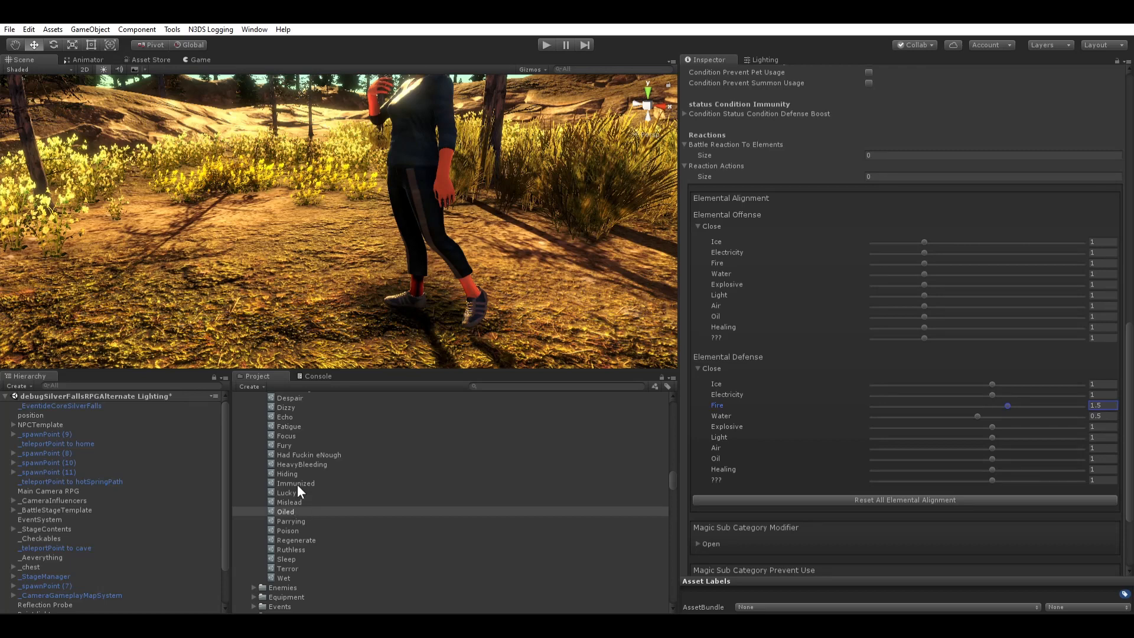
Step: Open the Holt character from the database's Character folder and look over its settings sections
scroll(864, 430, down, 4)
scroll(863, 431, up, 20)
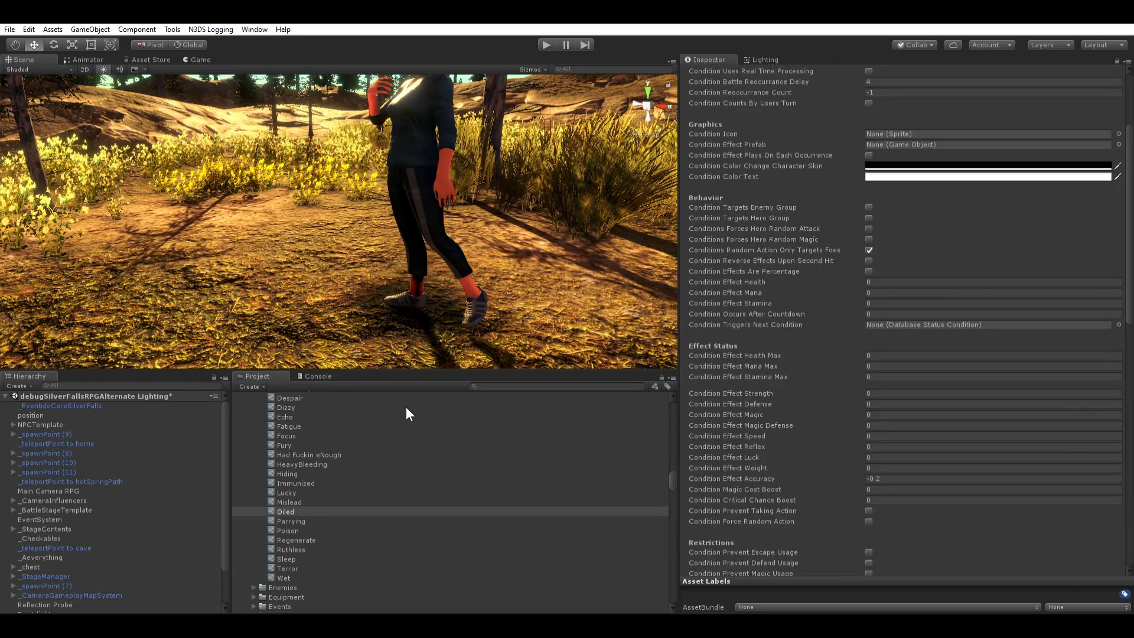
scroll(406, 406, up, 5)
scroll(405, 450, up, 15)
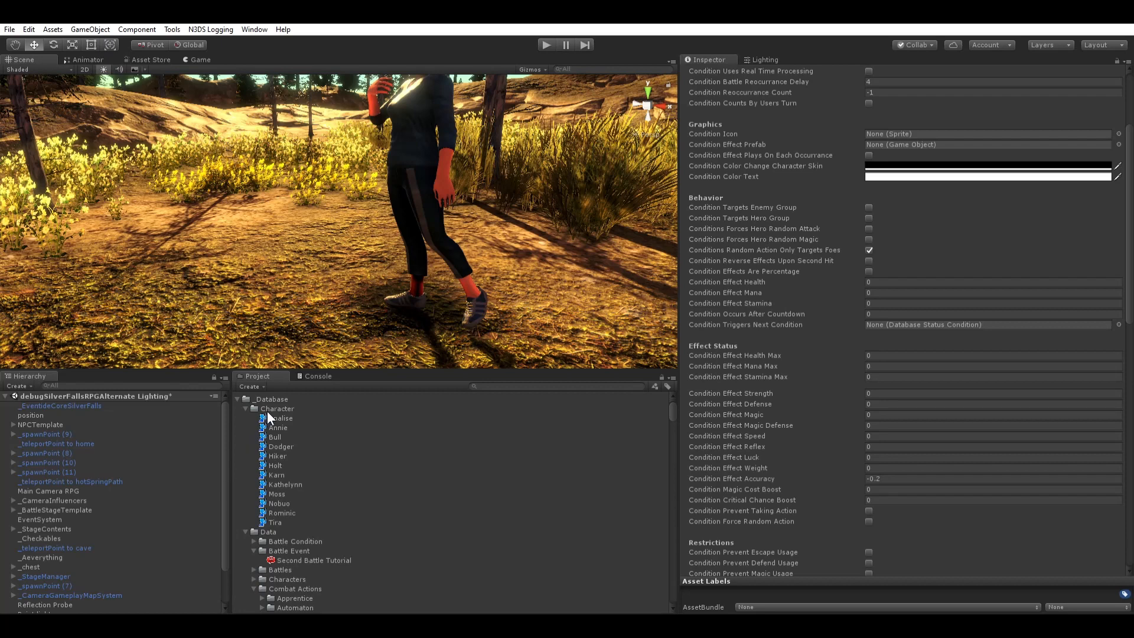
click(275, 464)
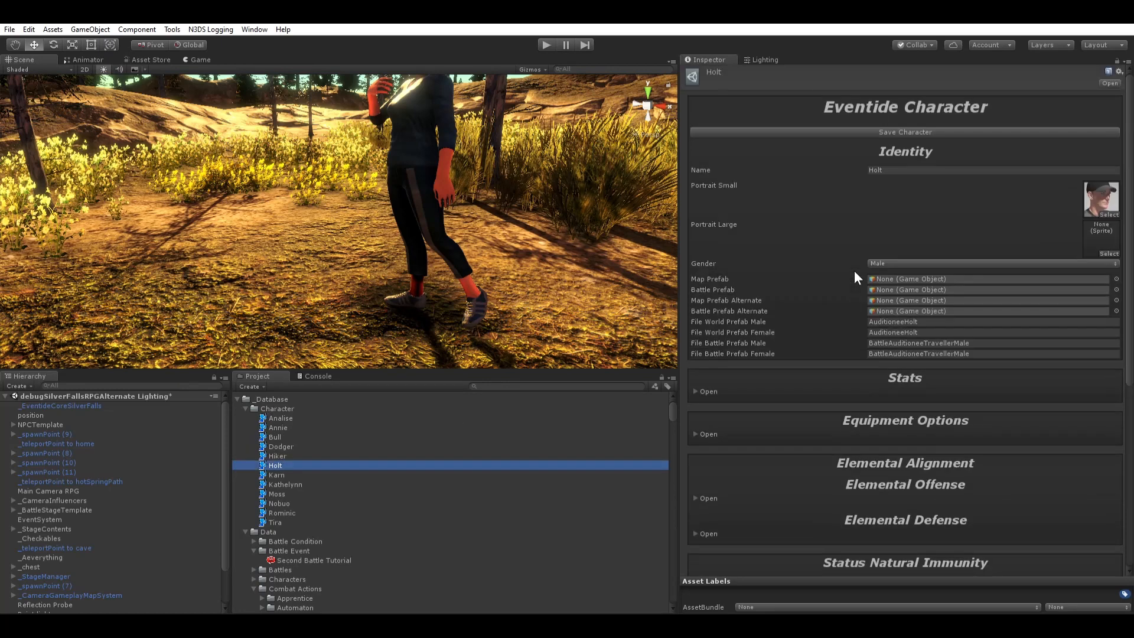
scroll(841, 261, down, 10)
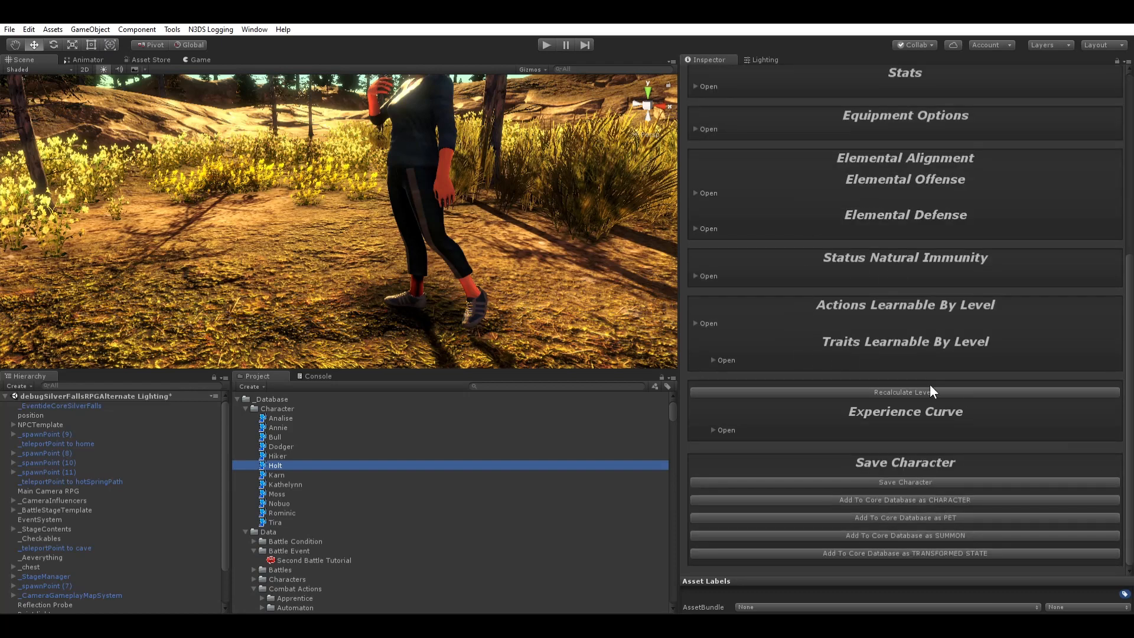
scroll(757, 515, up, 3)
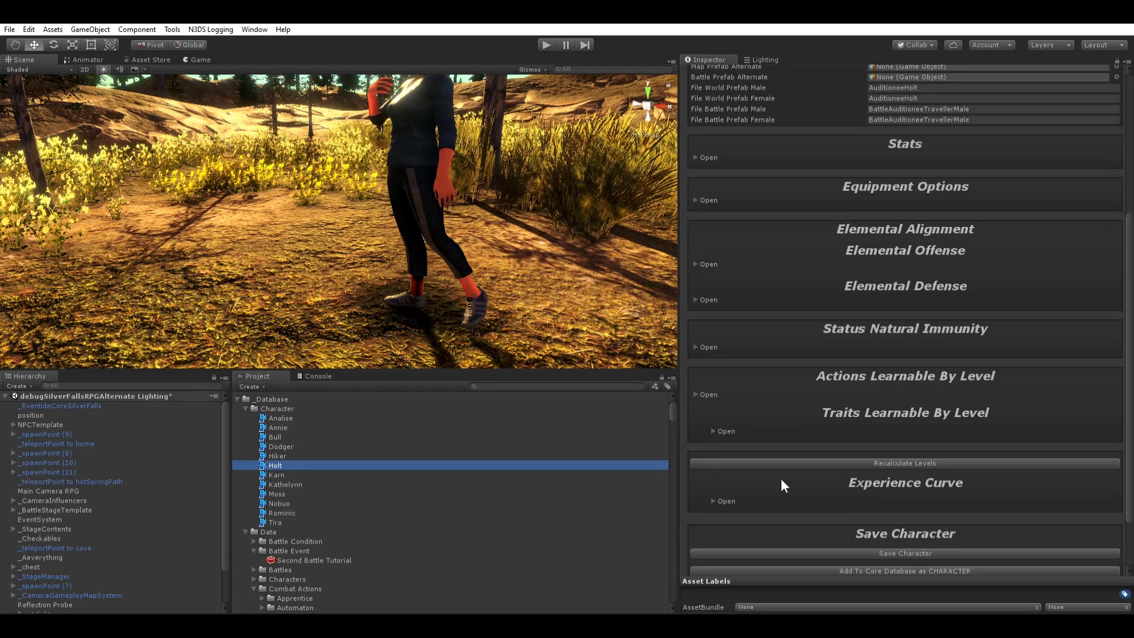
Step: Examine Holt's level 1 and level 99 base stats and the Stat Preset setting in a widened Inspector
click(697, 156)
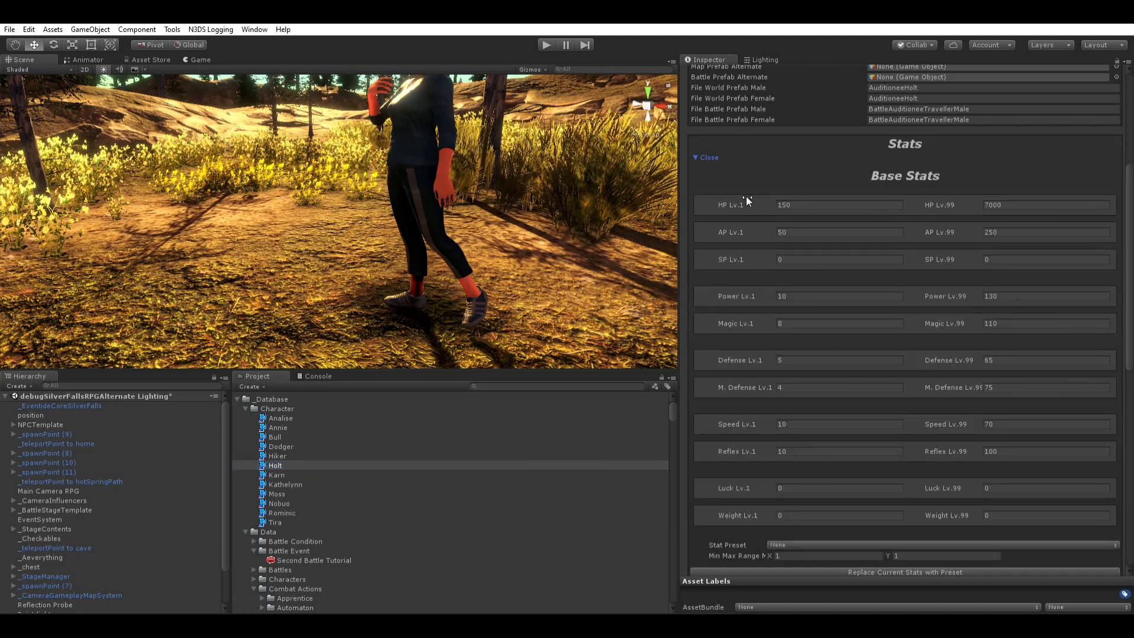
scroll(743, 197, down, 2)
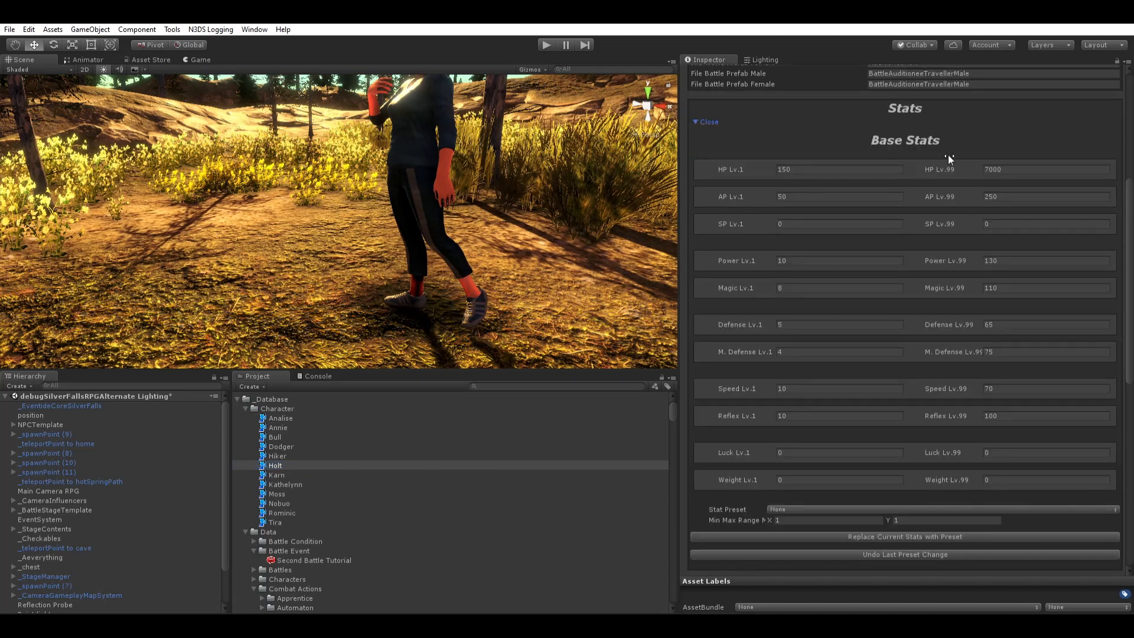
scroll(951, 437, down, 2)
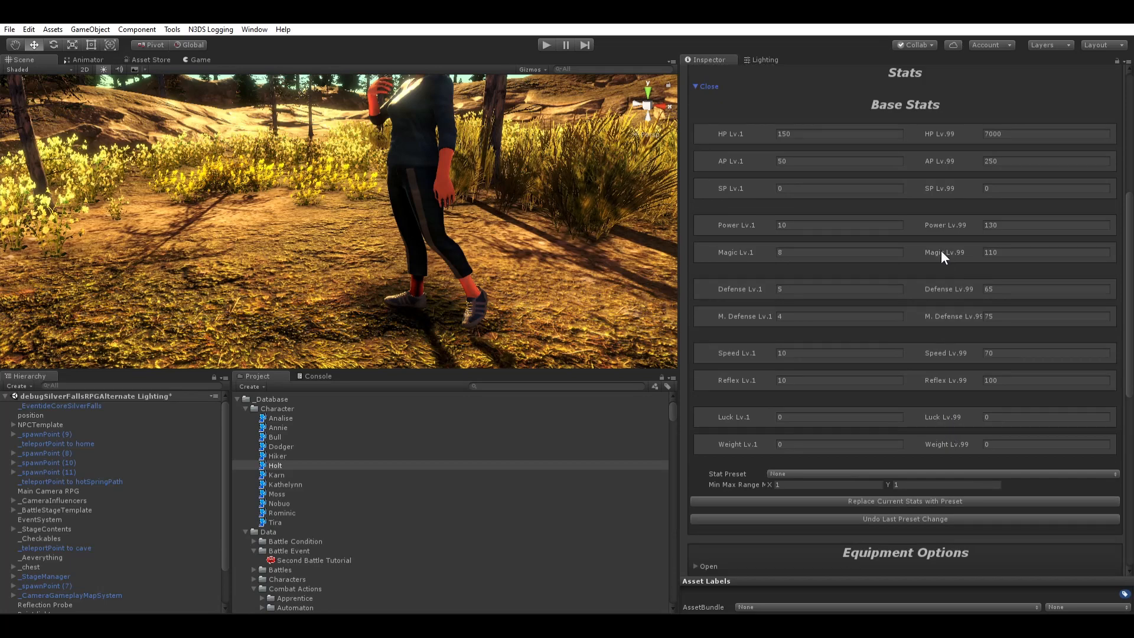
drag(679, 258, 610, 259)
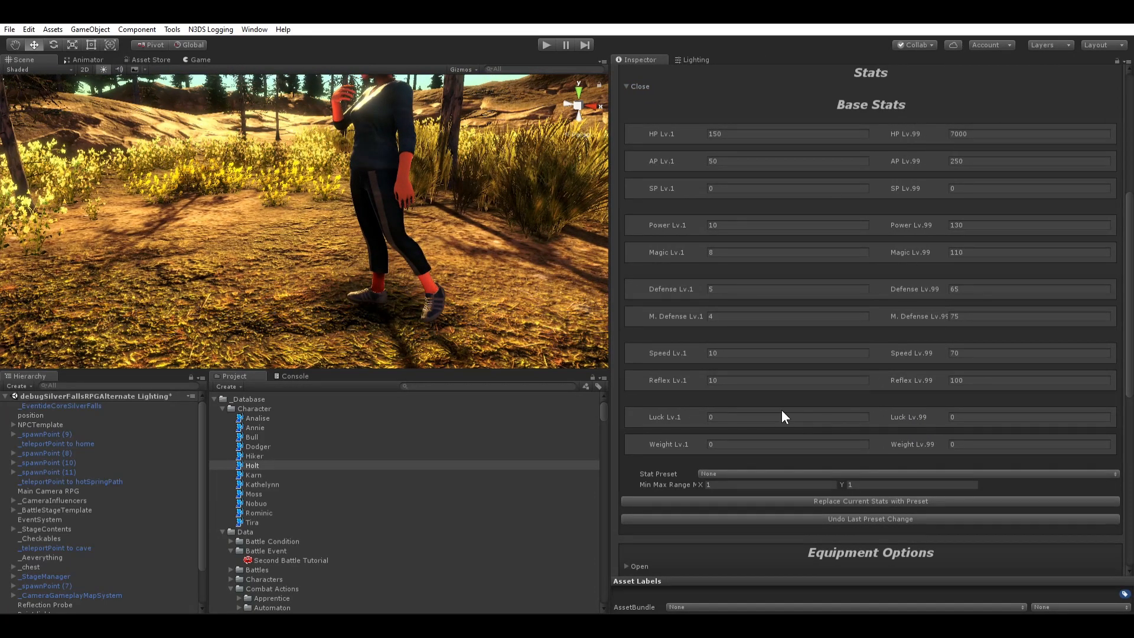
scroll(770, 414, down, 4)
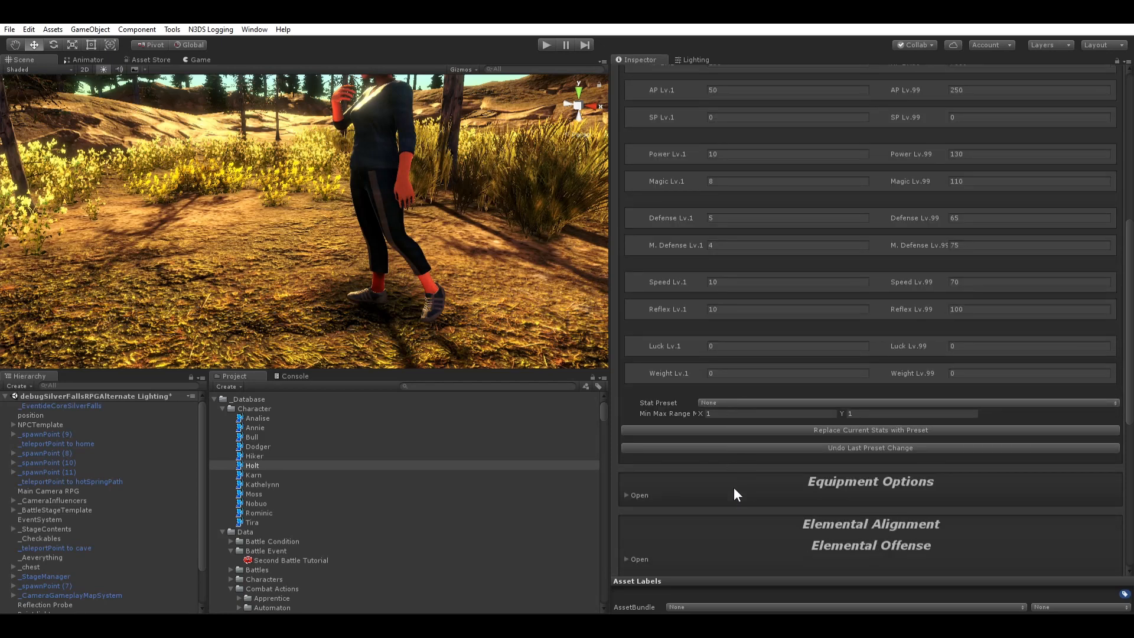
click(815, 402)
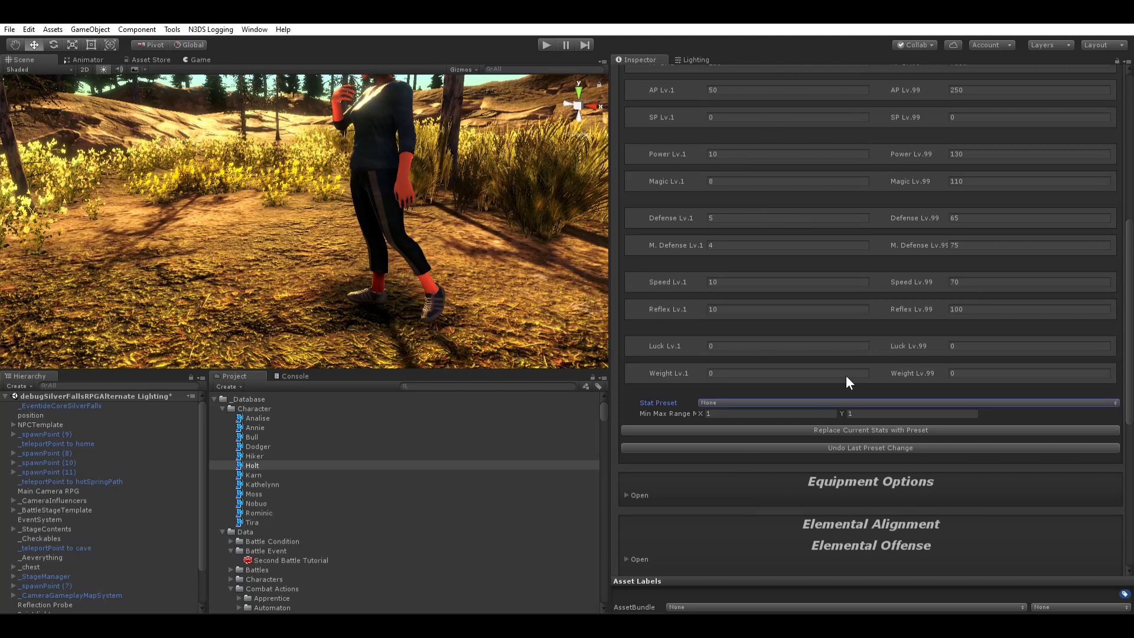
Step: Duplicate the Holt character and expand the copy's Stats section to show its base stats
click(241, 465)
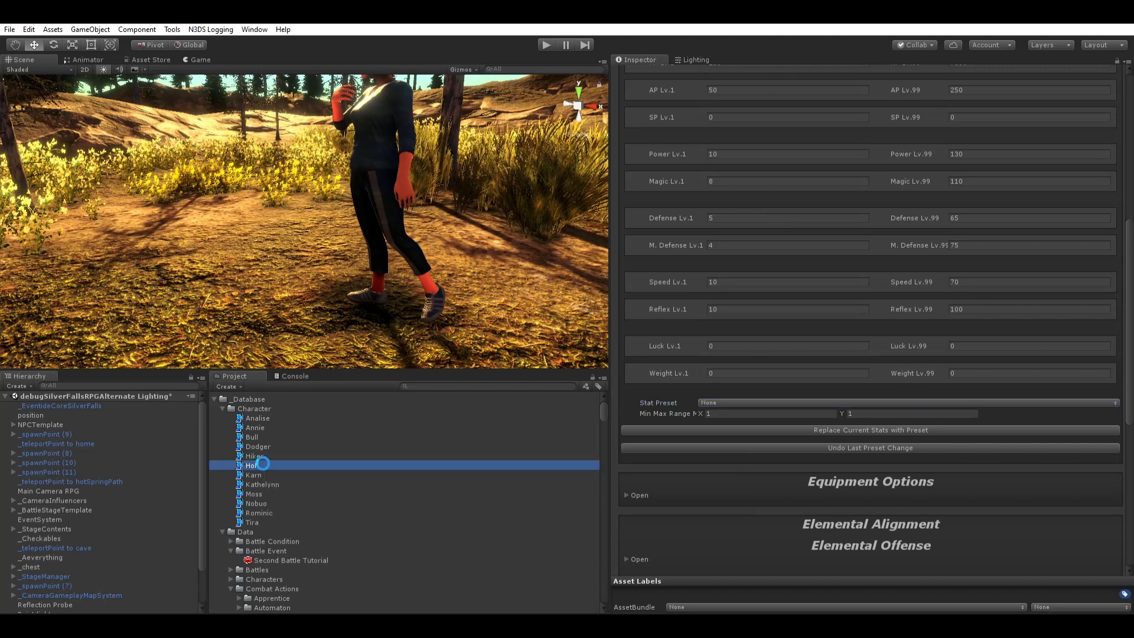
key(ctrl+d)
scroll(777, 354, up, 10)
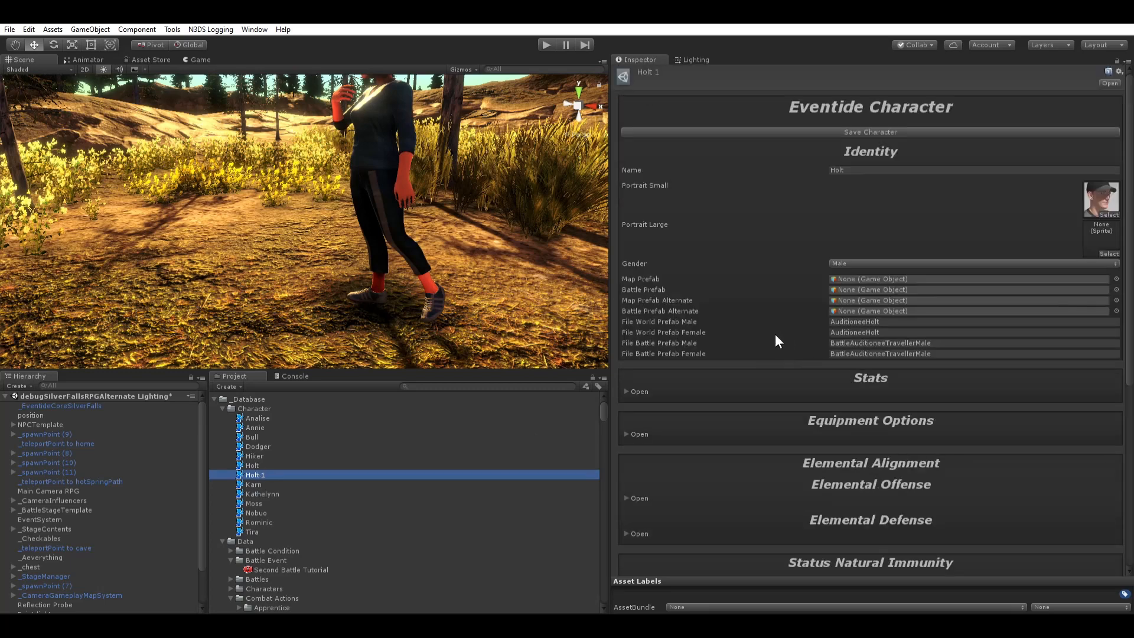
scroll(775, 334, down, 4)
click(631, 247)
scroll(777, 243, down, 3)
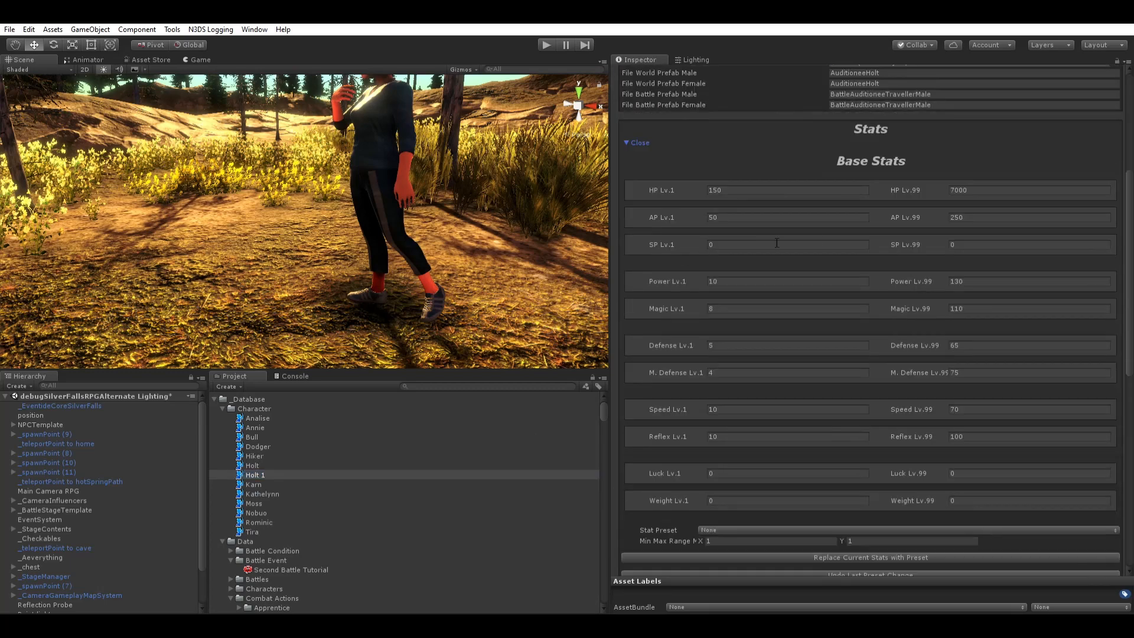
scroll(894, 188, down, 2)
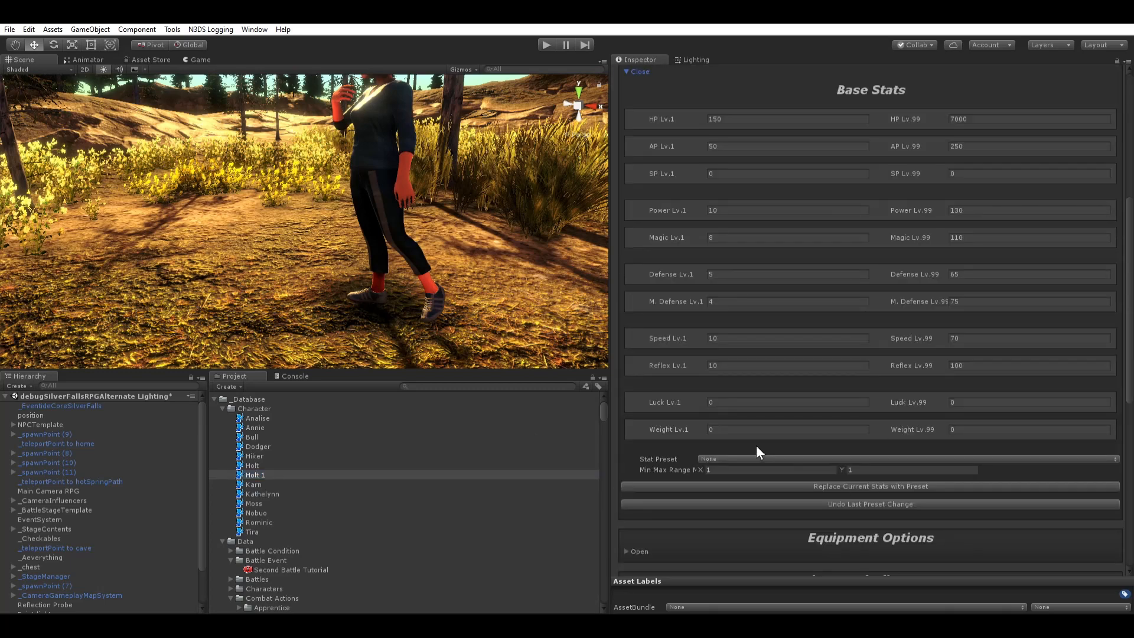
Step: Try the Mage stat preset on the Holt copy and replace its stats with the Powerhouse preset in a widened Inspector
click(736, 489)
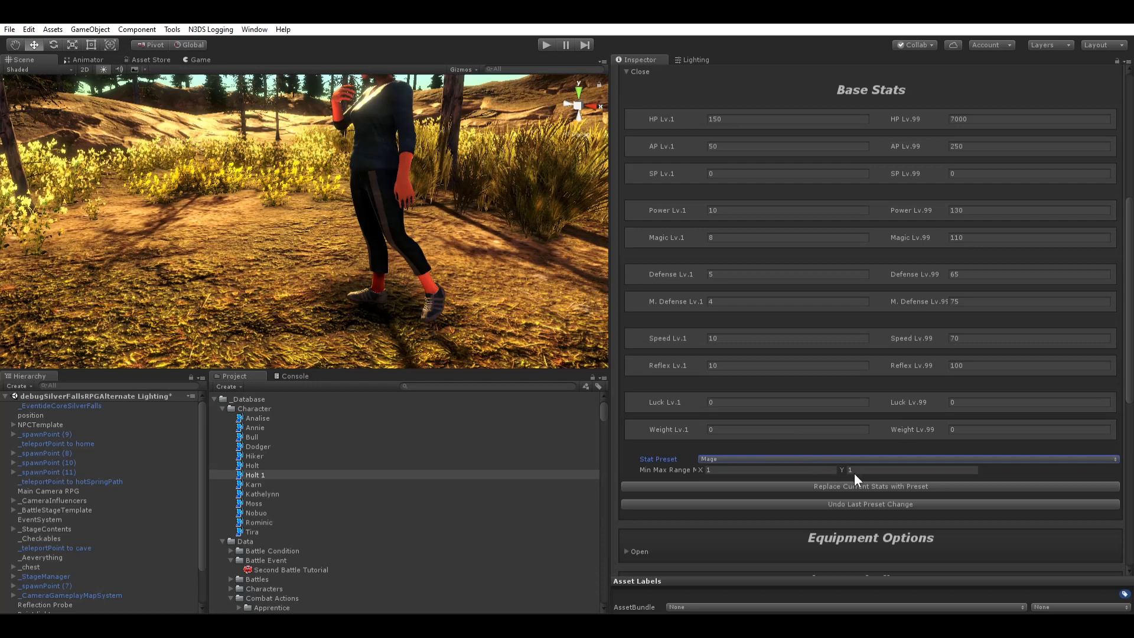
click(895, 486)
drag(614, 211, 501, 211)
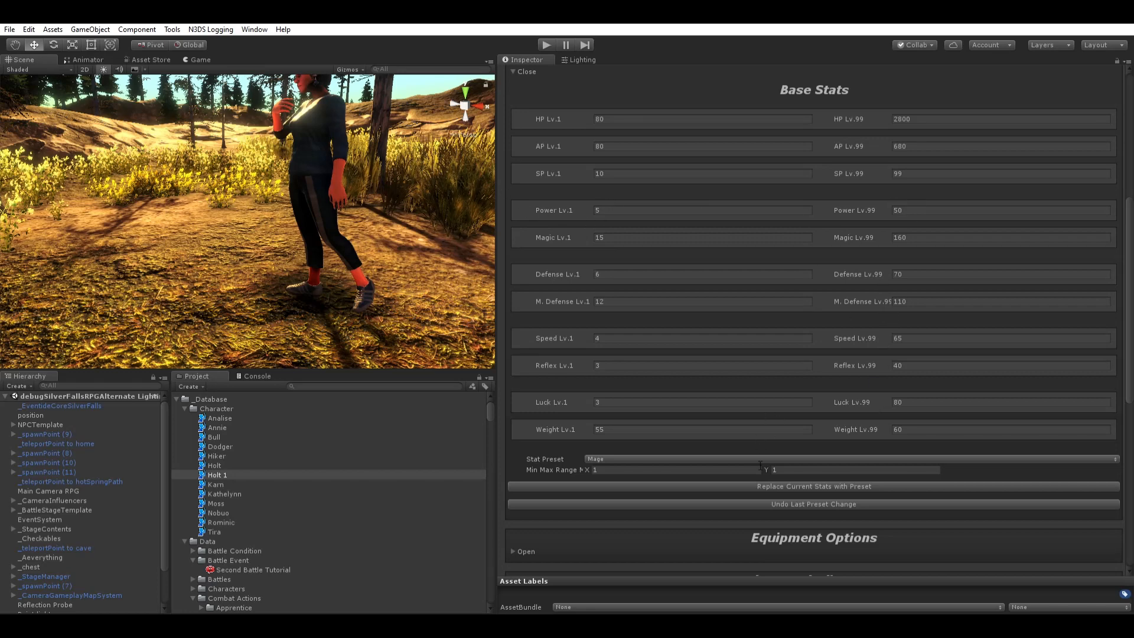
click(627, 523)
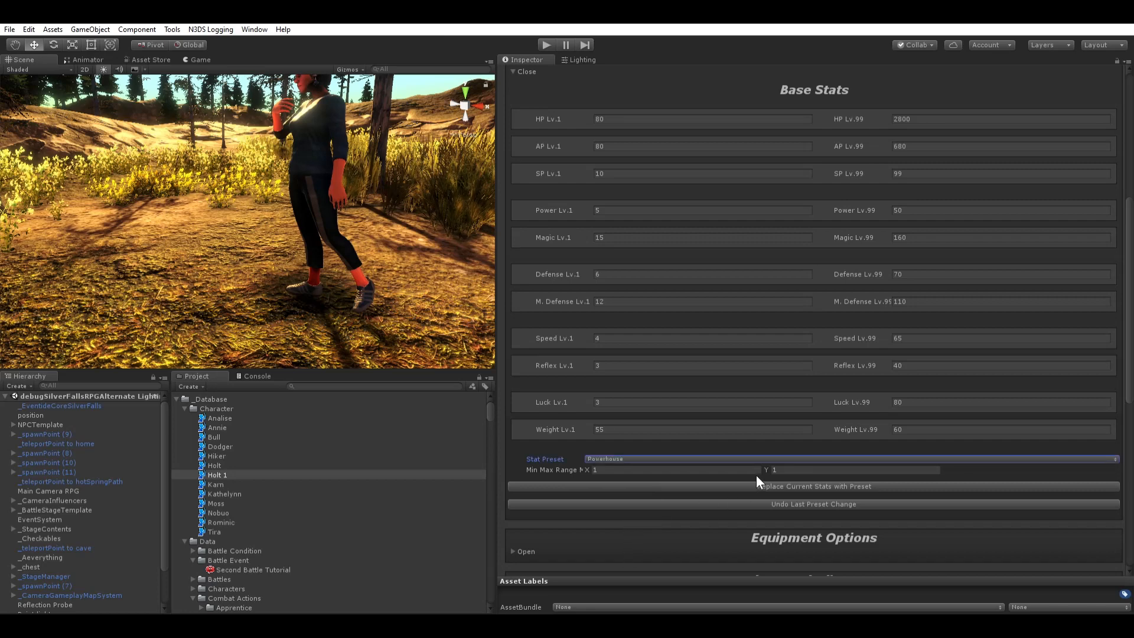
click(757, 478)
Step: Set the Holt copy's level 99 Power, Magic, Defense and M. Defense each to 256
click(922, 206)
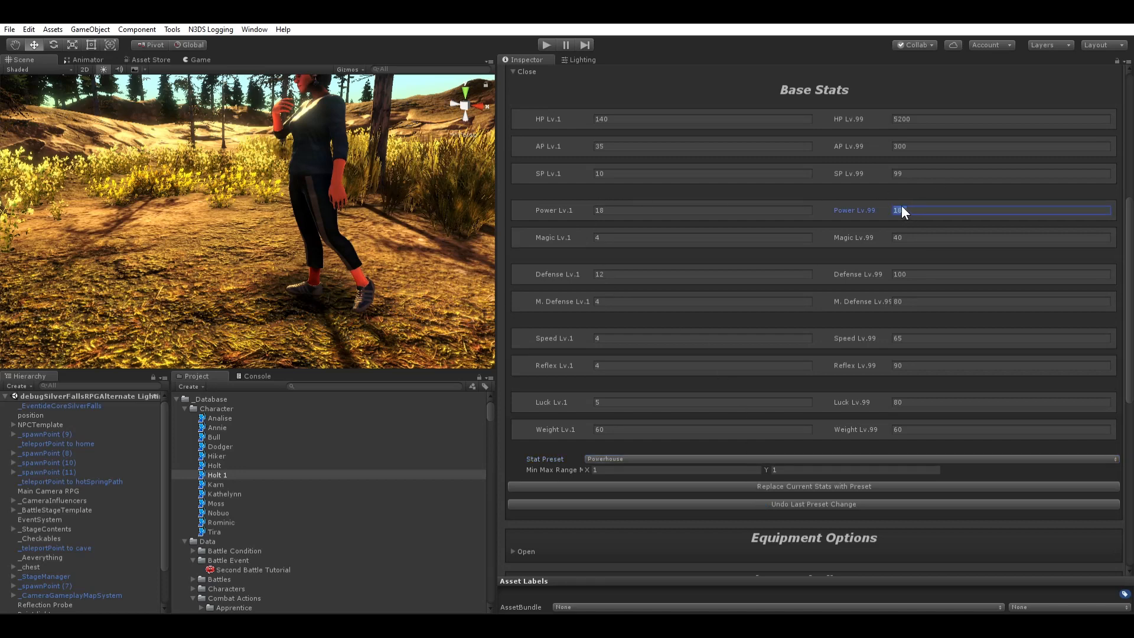
text(256)
click(857, 232)
text(256)
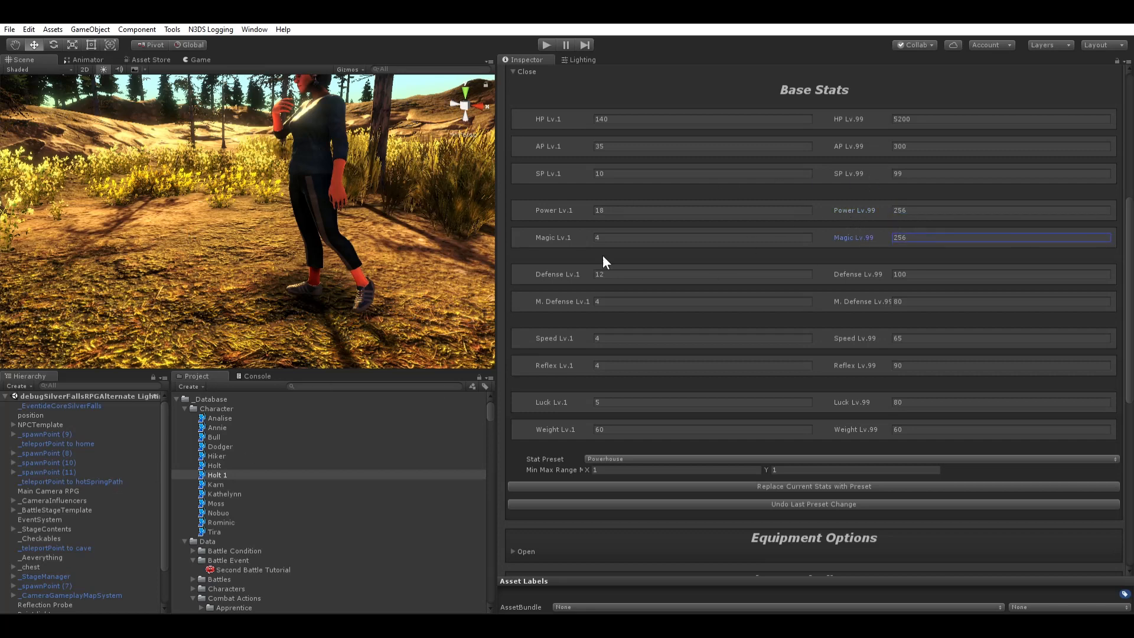
click(866, 267)
text(256)
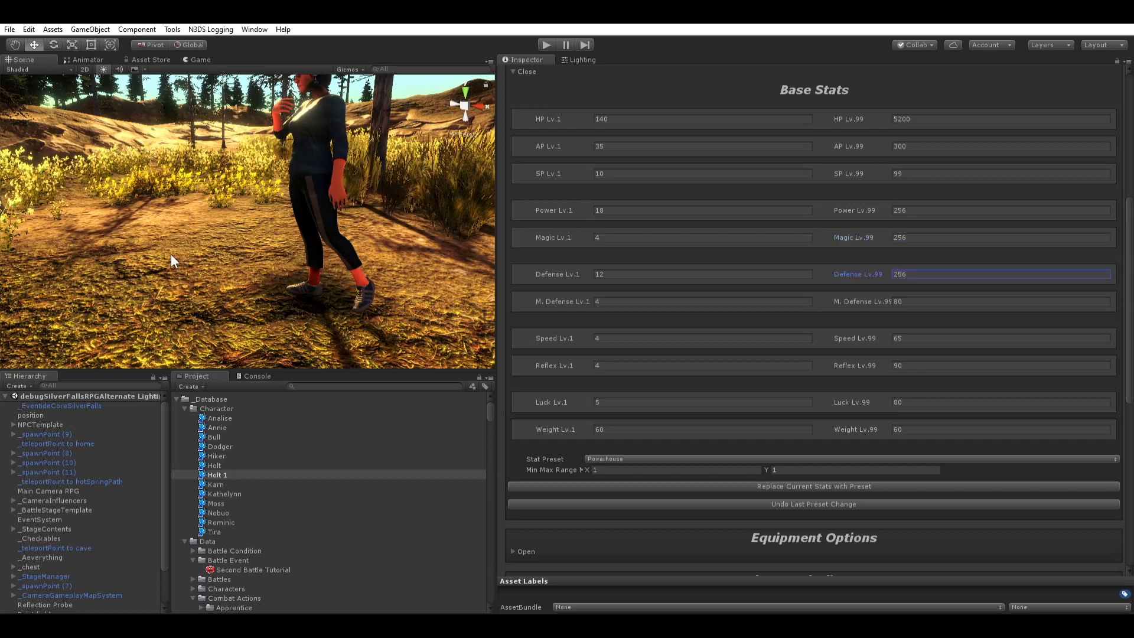
click(876, 293)
text(256)
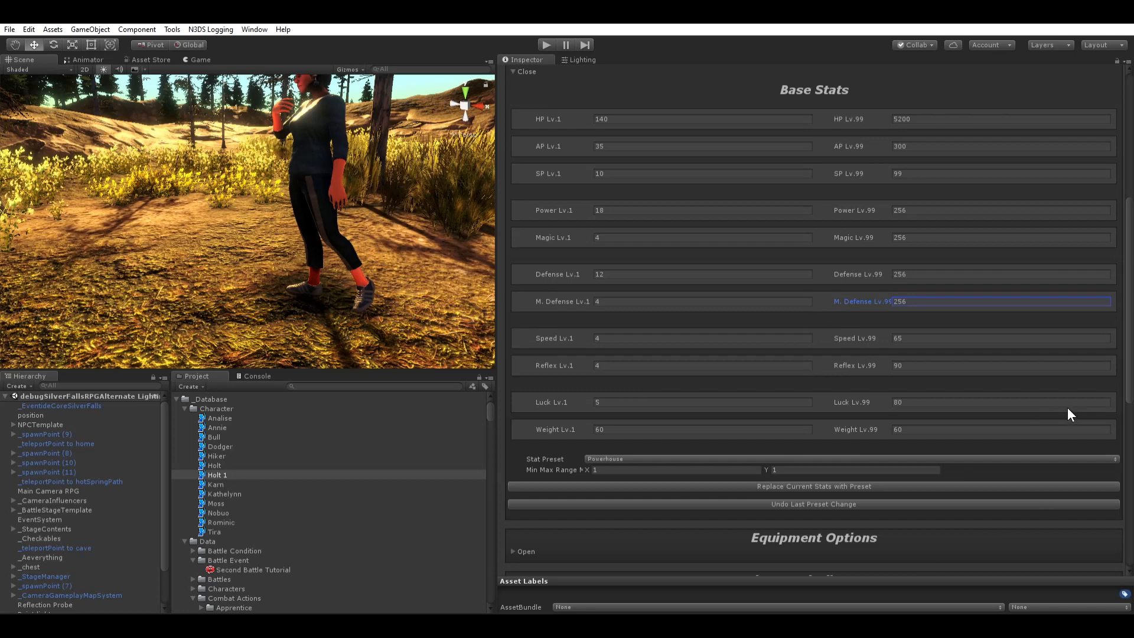
Step: Expand Equipment Options and enable the Bow and Claw weapon sub types
scroll(792, 369, down, 5)
scroll(902, 331, up, 6)
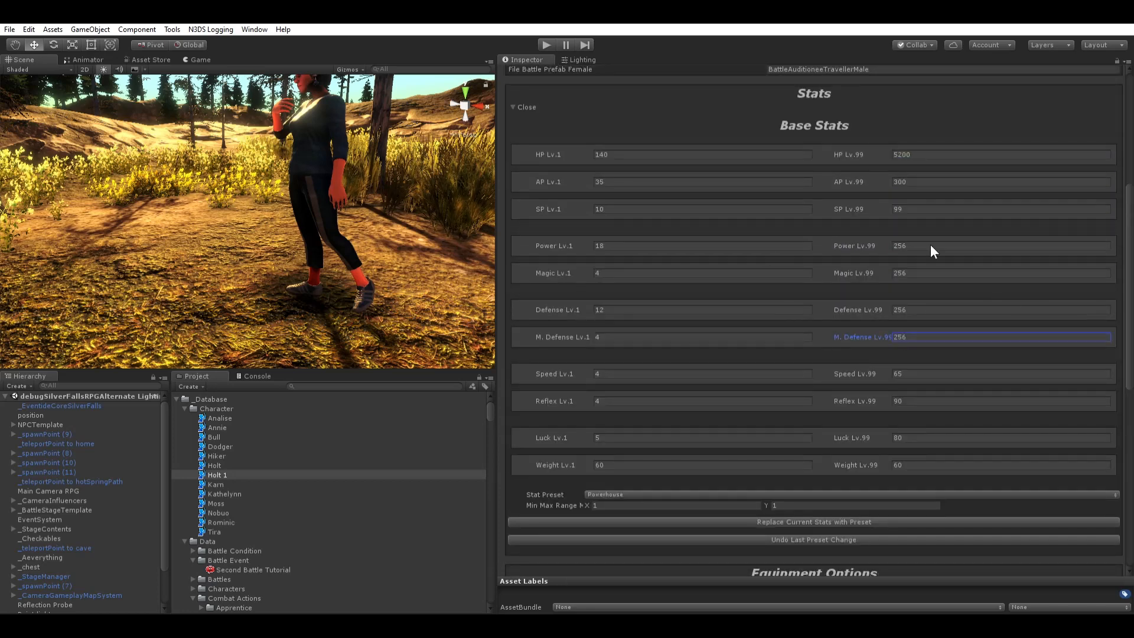
scroll(738, 289, down, 7)
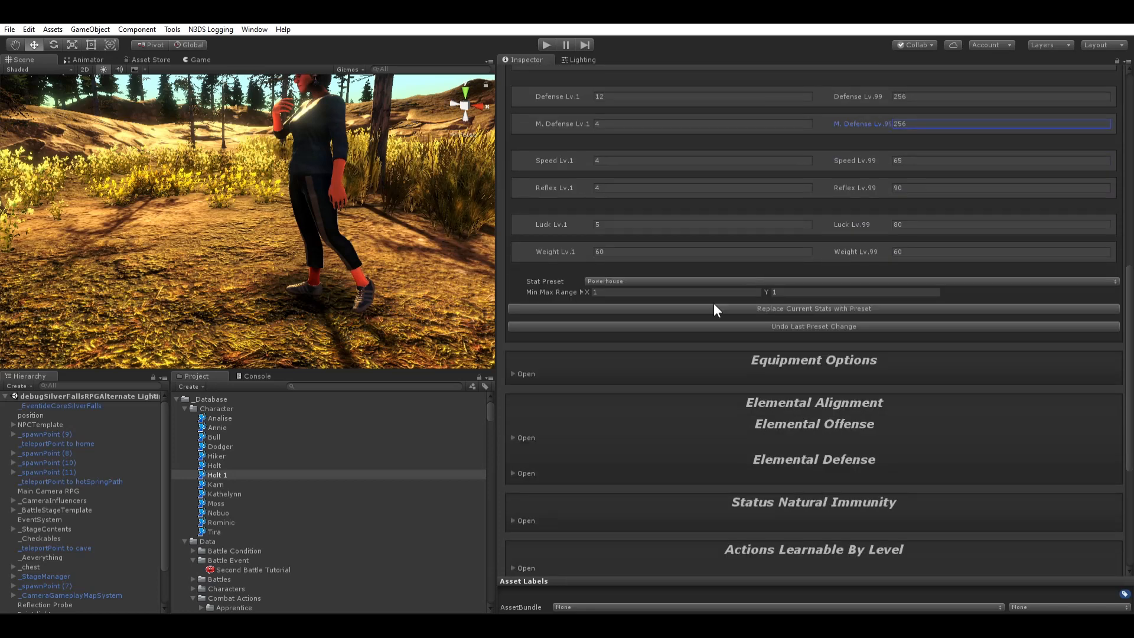
click(512, 373)
scroll(649, 343, down, 3)
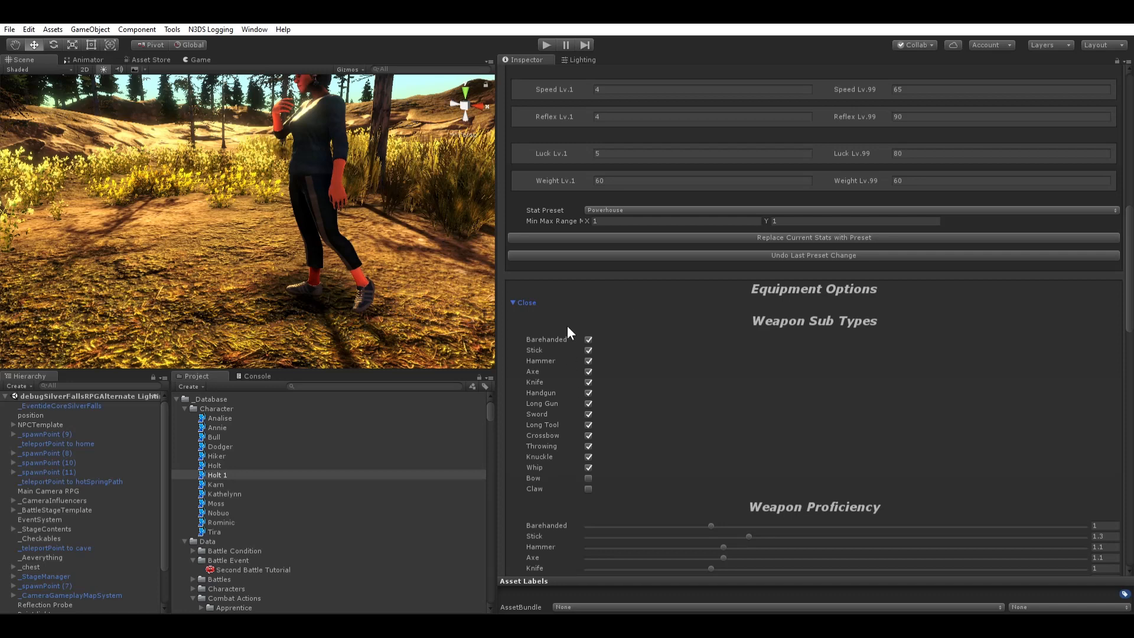
scroll(567, 325, down, 1)
click(588, 442)
click(588, 453)
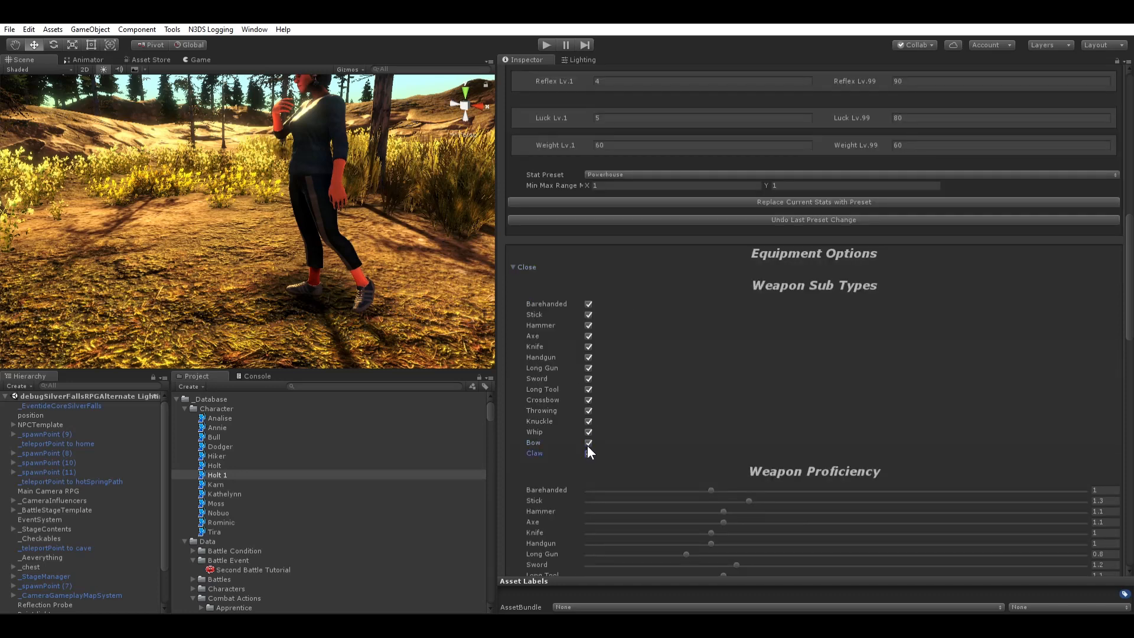
Step: Review the weapon proficiency values and adjust the Sword proficiency to about 1.311
scroll(588, 438, down, 4)
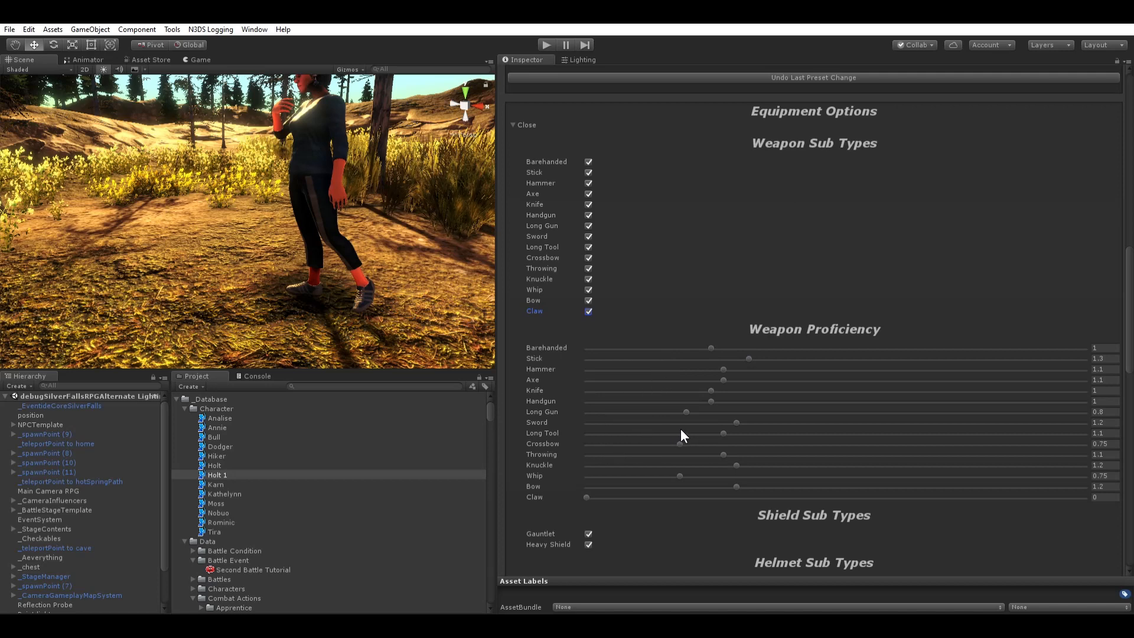
click(1105, 443)
click(1112, 464)
click(1118, 486)
click(1110, 486)
drag(1102, 484, 1113, 482)
click(736, 422)
click(1110, 422)
drag(736, 411, 1069, 410)
click(1106, 420)
drag(1085, 420, 746, 422)
drag(748, 418, 1108, 417)
Step: Enable the Mask and Collar helmet sub types for the Holt copy
scroll(676, 357, down, 4)
scroll(626, 348, down, 3)
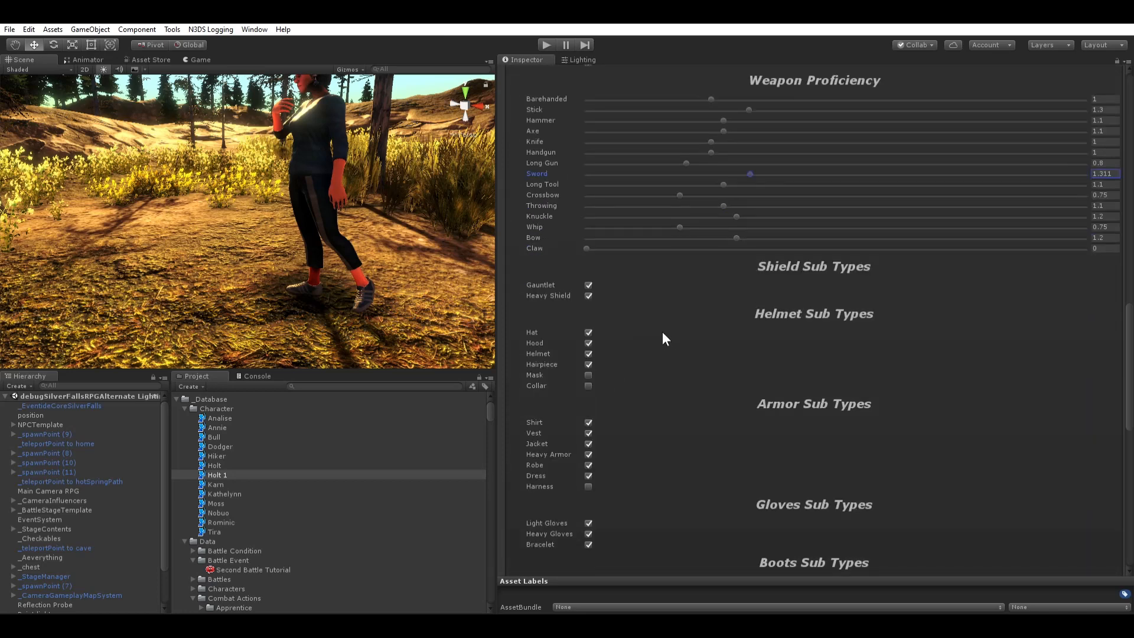
scroll(664, 338, down, 2)
click(589, 340)
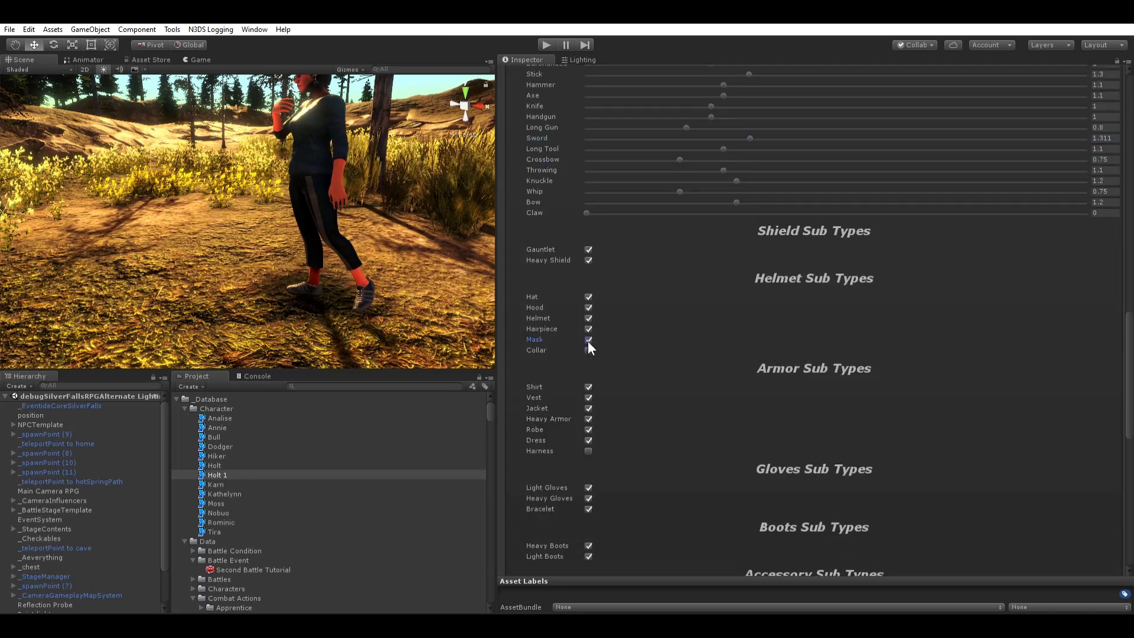
click(588, 350)
Step: Disable the Heavy Shield sub type and every helmet sub type except Collar
scroll(555, 520, down, 4)
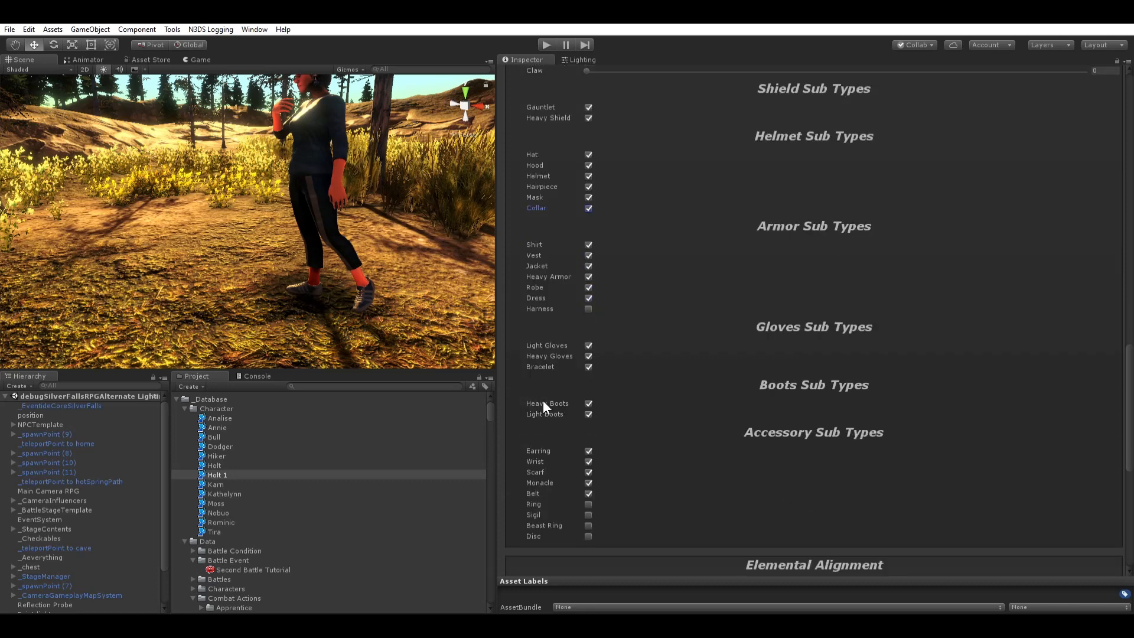
scroll(546, 400, up, 2)
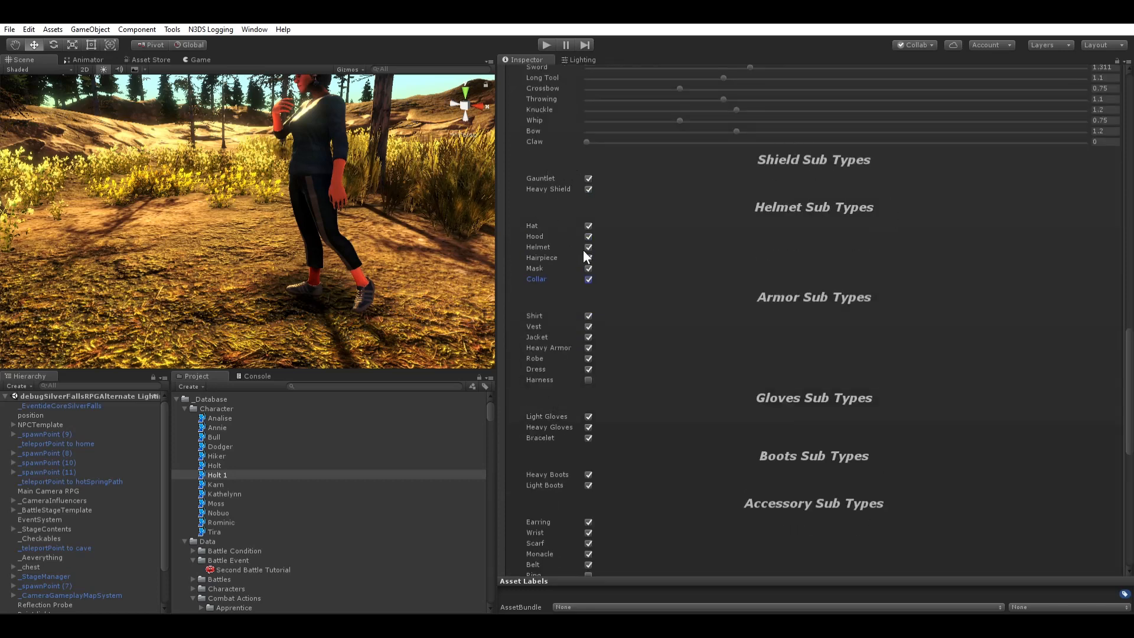
scroll(590, 213, up, 2)
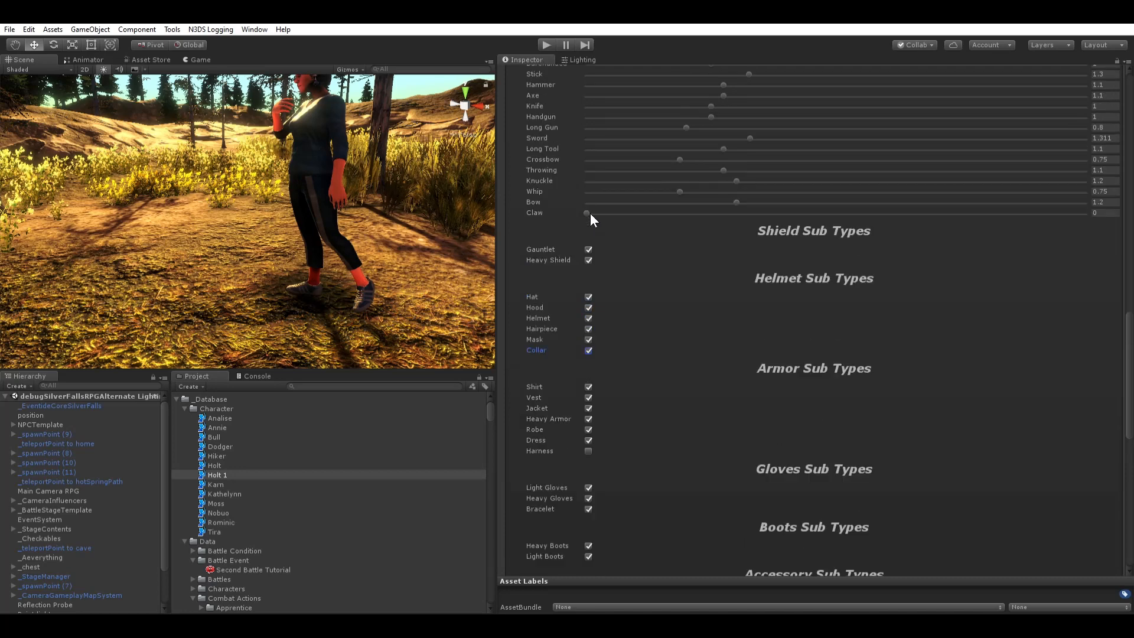
click(589, 259)
click(589, 296)
click(588, 338)
click(588, 326)
click(589, 316)
Step: Disable the Shirt, Vest, Heavy Armor, Robe and Dress armor sub types, keeping only Jacket allowed
scroll(707, 327, down, 3)
click(589, 315)
click(588, 326)
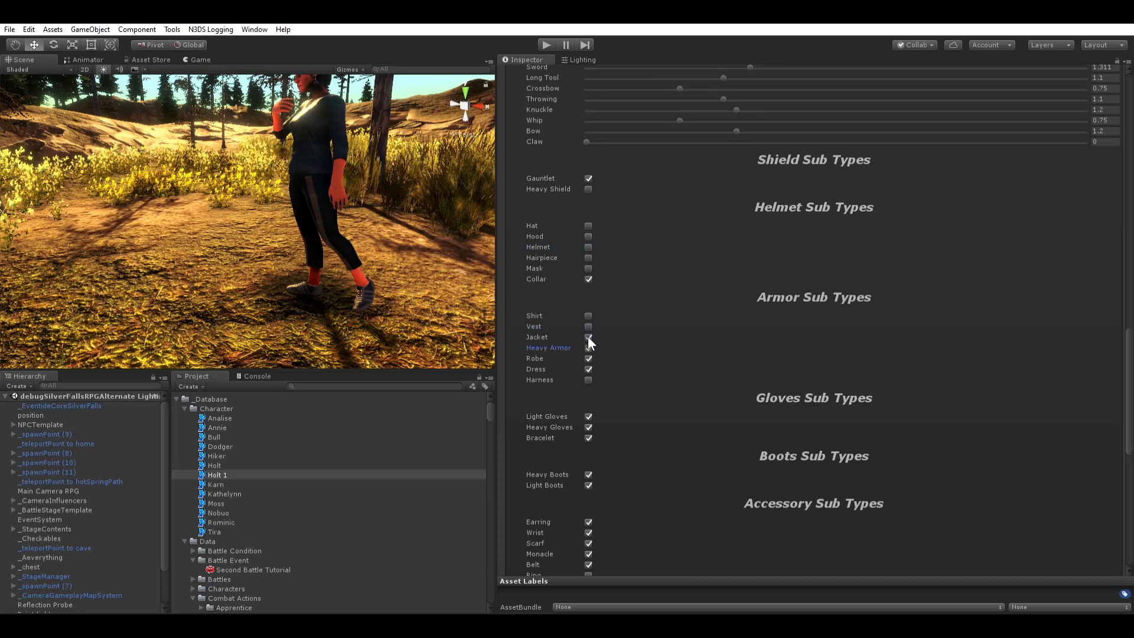
key(Tab)
click(588, 358)
Step: Expand Elemental Offense and Elemental Defense and examine the Electricity value in each
scroll(579, 381, down, 5)
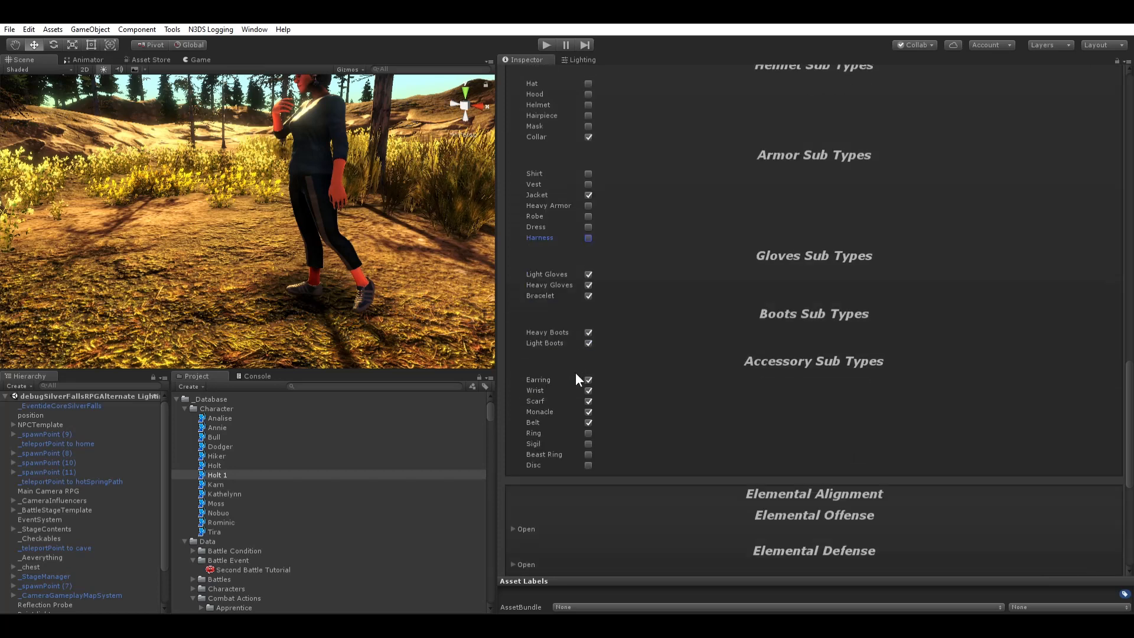
scroll(608, 312, up, 1)
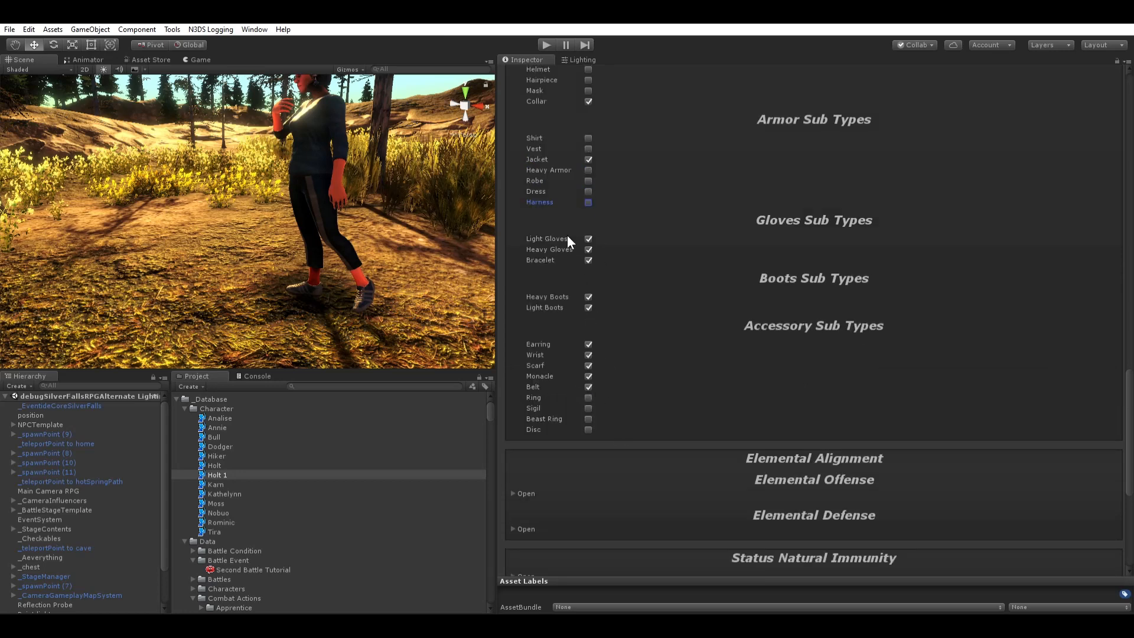
scroll(608, 322, down, 1)
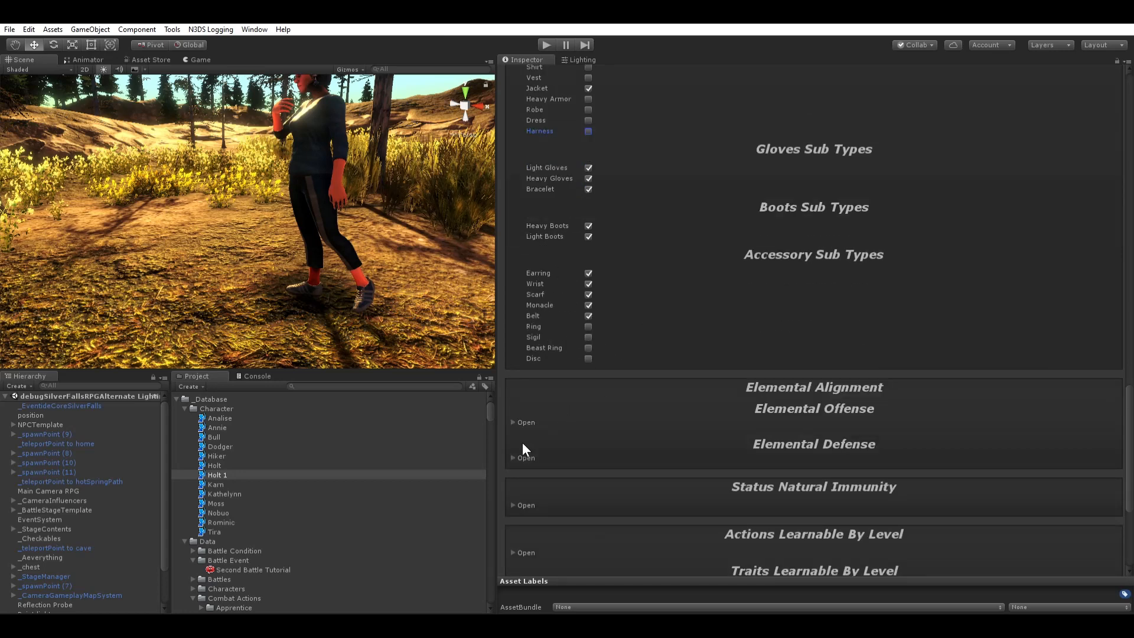
click(524, 458)
click(519, 423)
scroll(601, 354, down, 2)
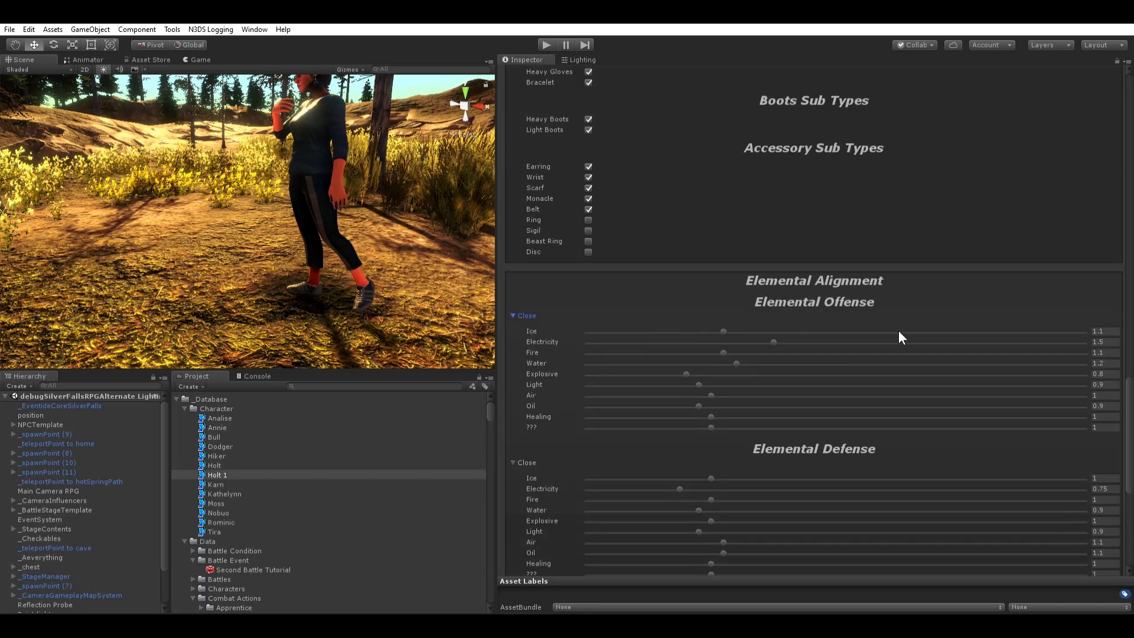
click(1113, 335)
scroll(572, 342, down, 3)
click(1109, 453)
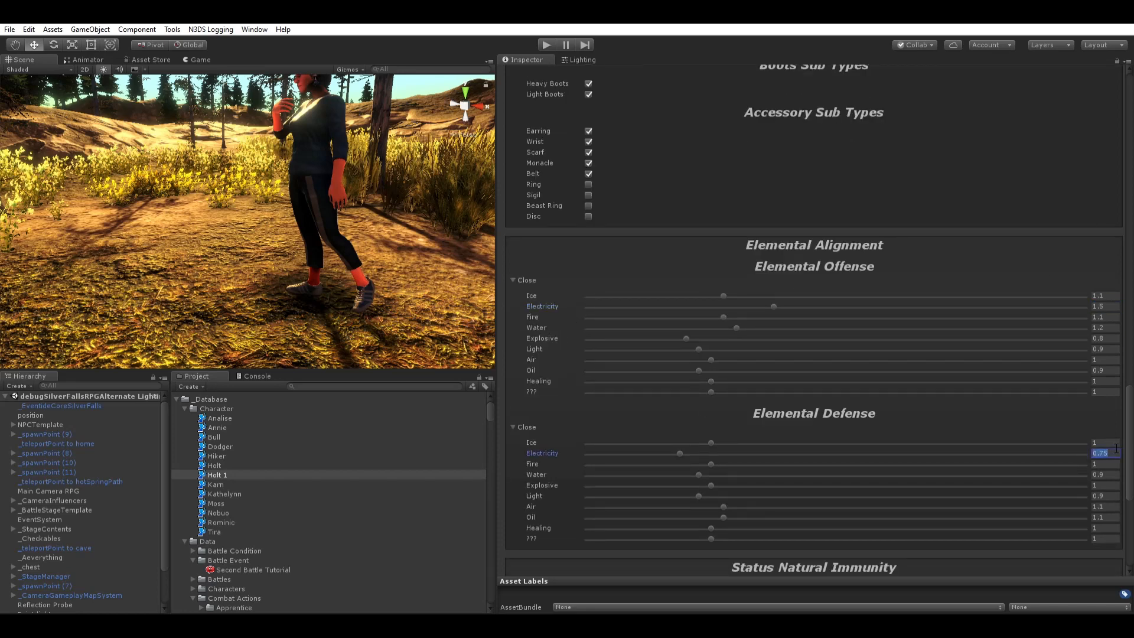
click(1117, 452)
Step: Expand Status Natural Immunity and look over the list of status conditions
scroll(627, 366, down, 9)
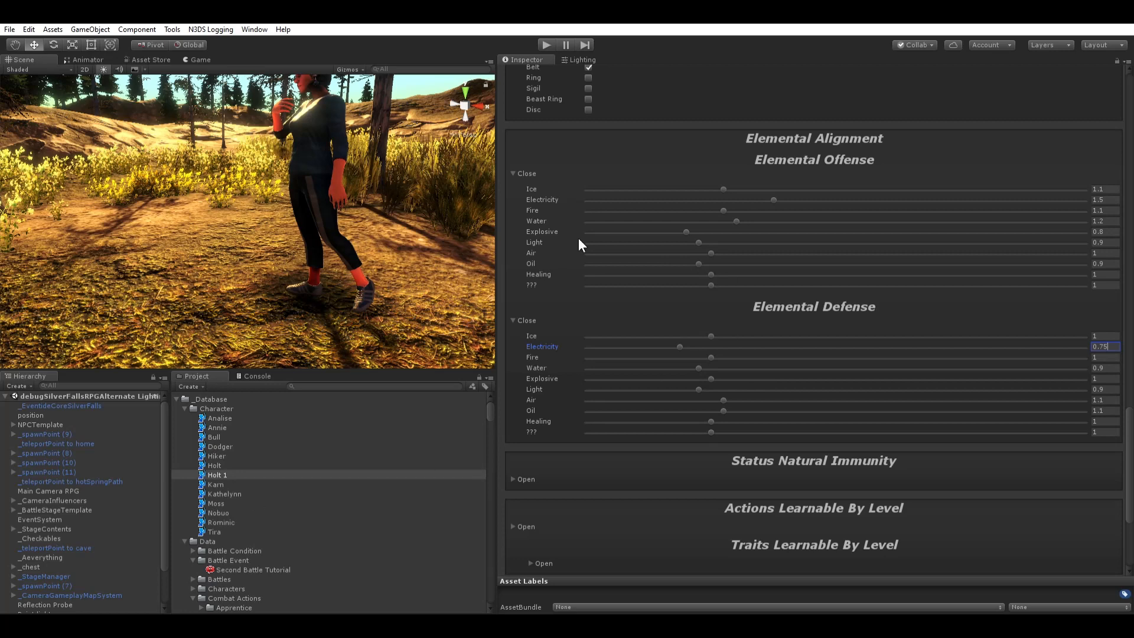
scroll(561, 392, down, 9)
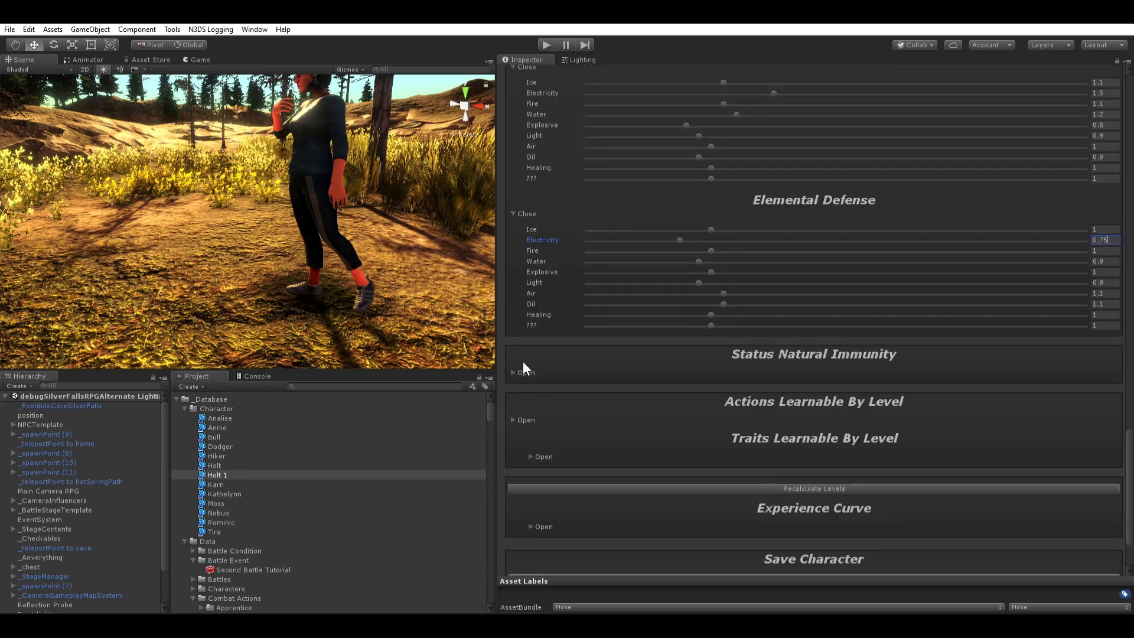
click(514, 372)
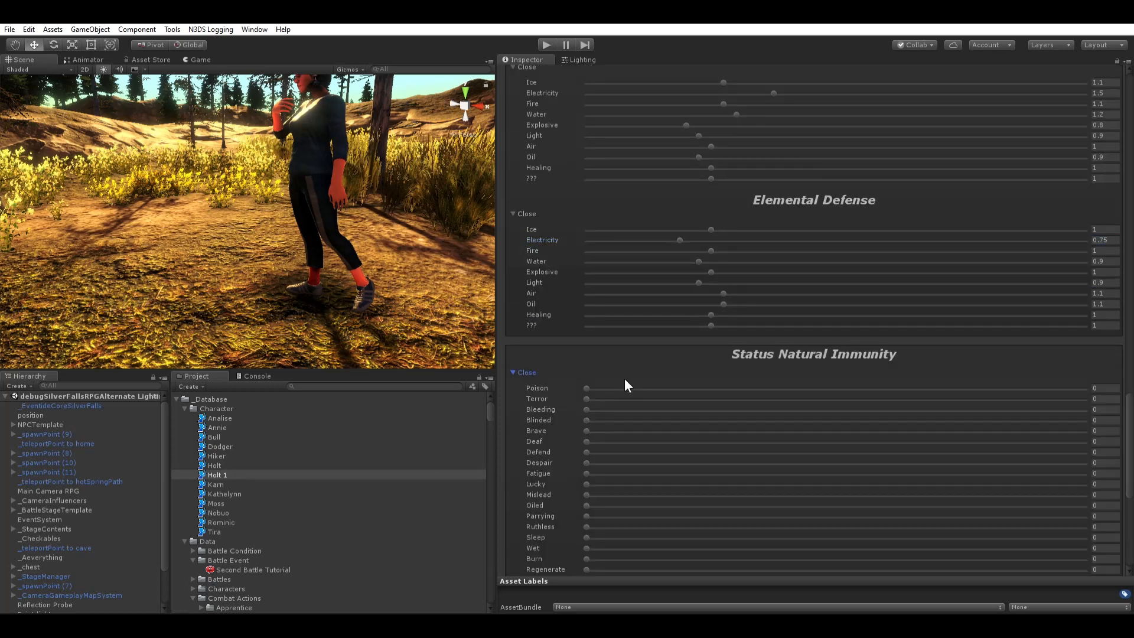
scroll(625, 384, down, 9)
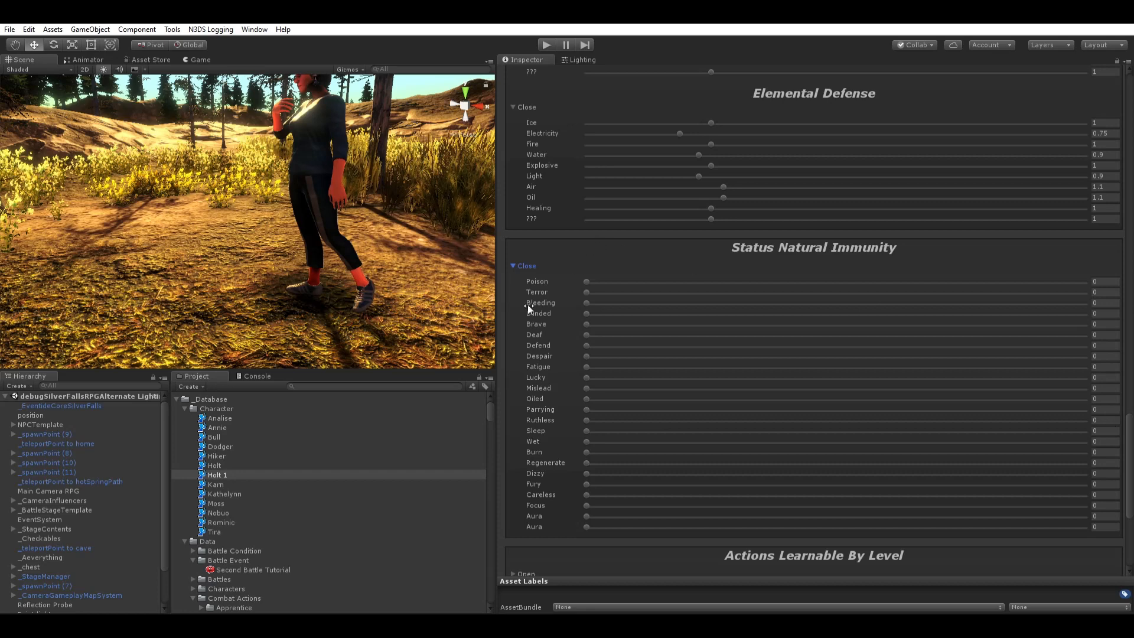
Step: Set the Holt copy's natural immunity to Terror to 0.5
click(642, 289)
drag(1012, 292, 607, 292)
drag(1100, 289, 1121, 290)
text(5)
scroll(537, 282, up, 3)
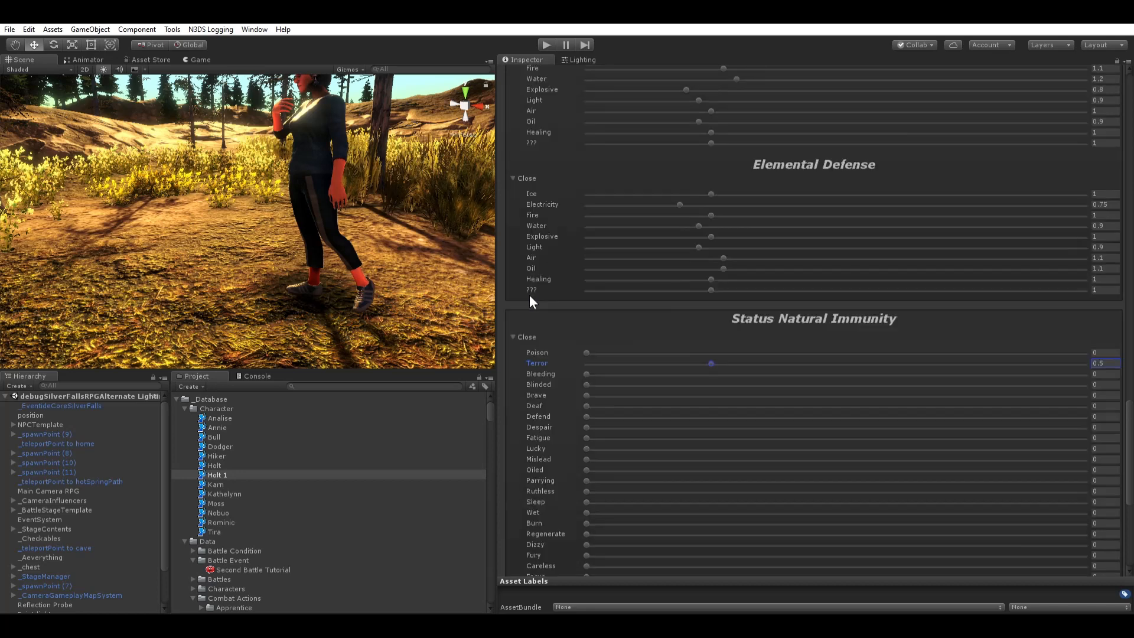
scroll(530, 296, down, 3)
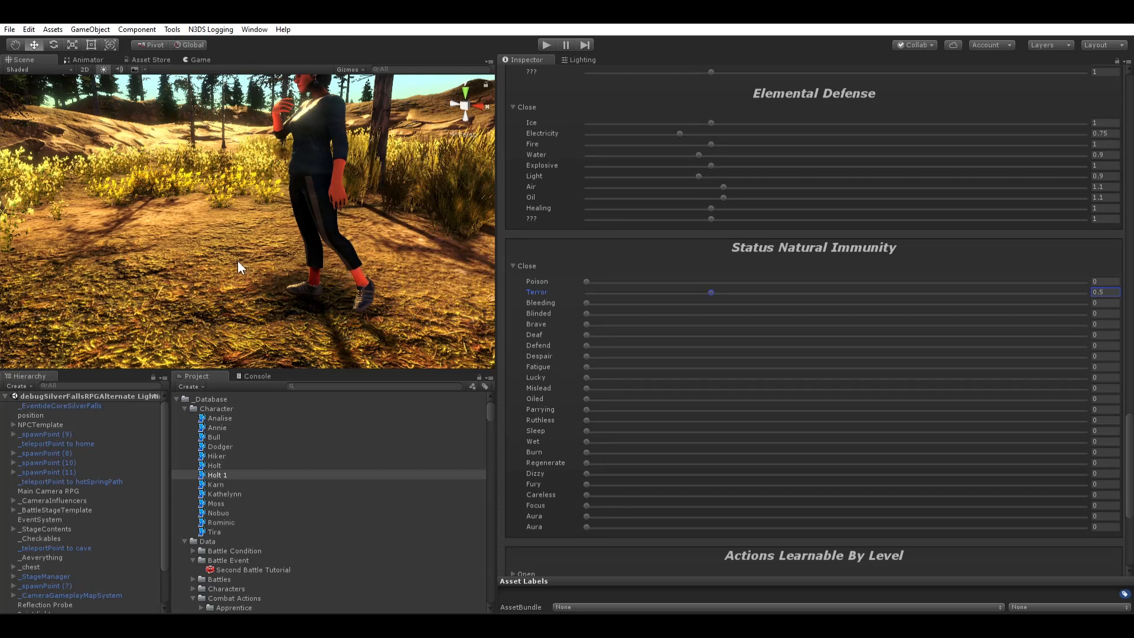
Step: Raise the natural immunity to about 1.385 for Bleeding and about 1.425 for Terror
middle_drag(238, 261, 265, 261)
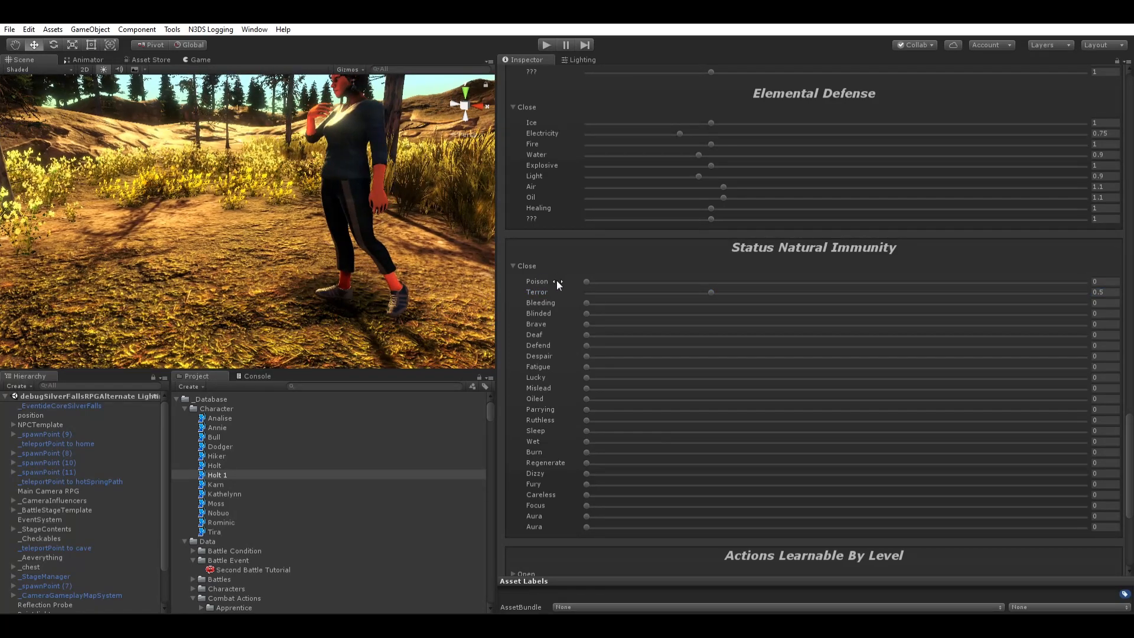
click(1111, 292)
click(914, 302)
click(942, 292)
scroll(862, 322, down, 3)
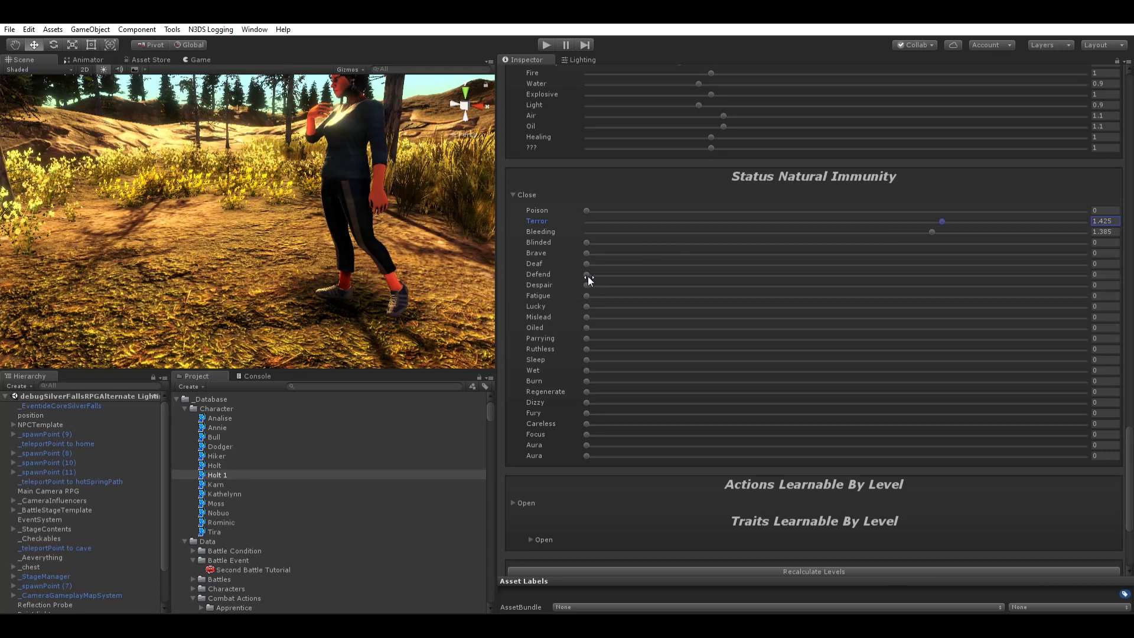
Step: Raise the Holt copy's natural immunity to Despair to about 1.07
drag(587, 284, 854, 284)
Step: Expand the actions learnable by level and examine the actions assigned in elements 1, 5, 6, 8, 9 and 10
scroll(874, 367, down, 6)
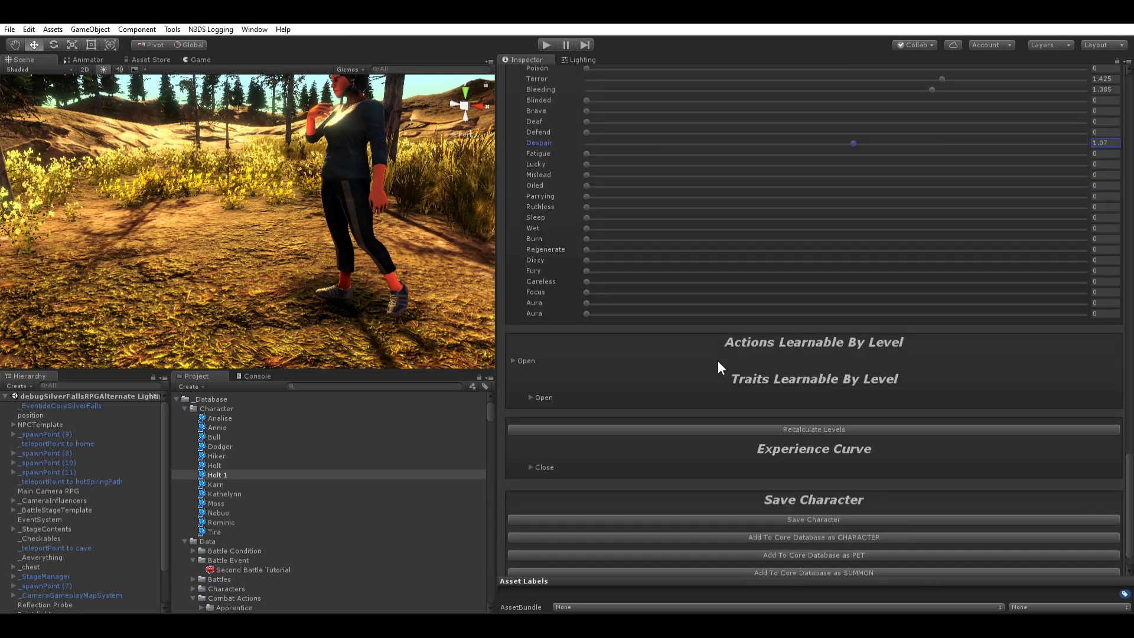
click(510, 351)
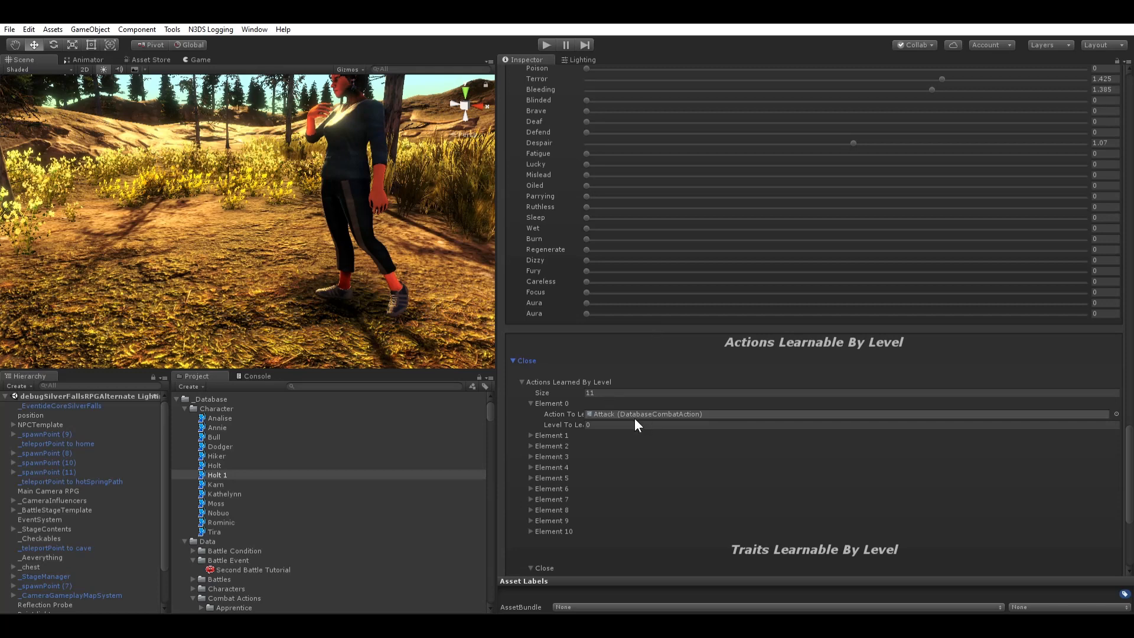
scroll(709, 331, down, 3)
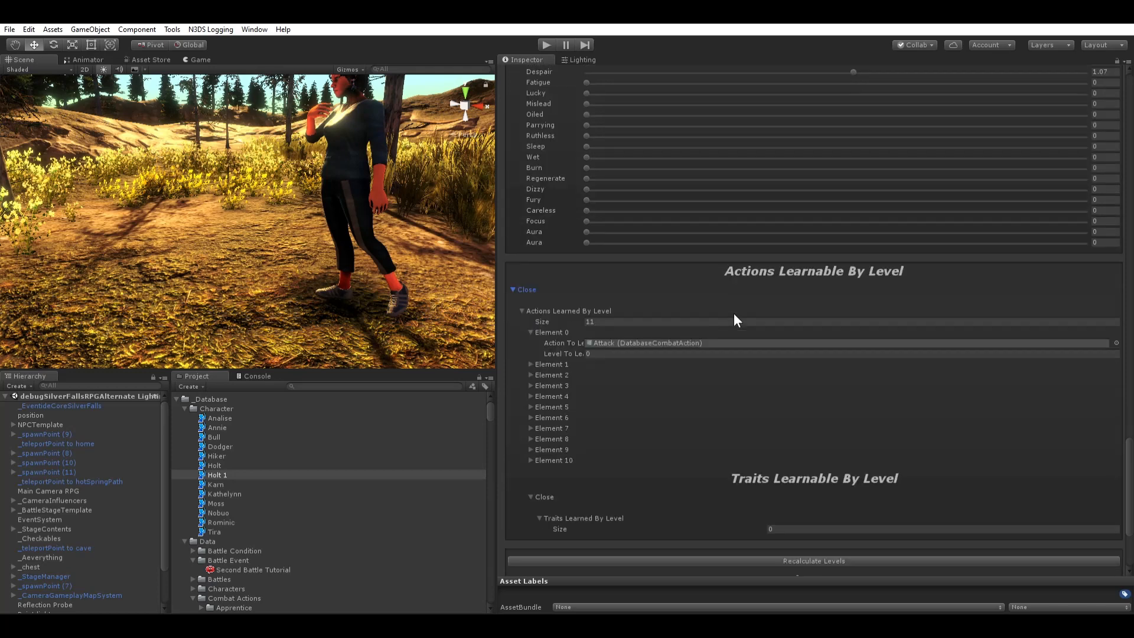
click(530, 449)
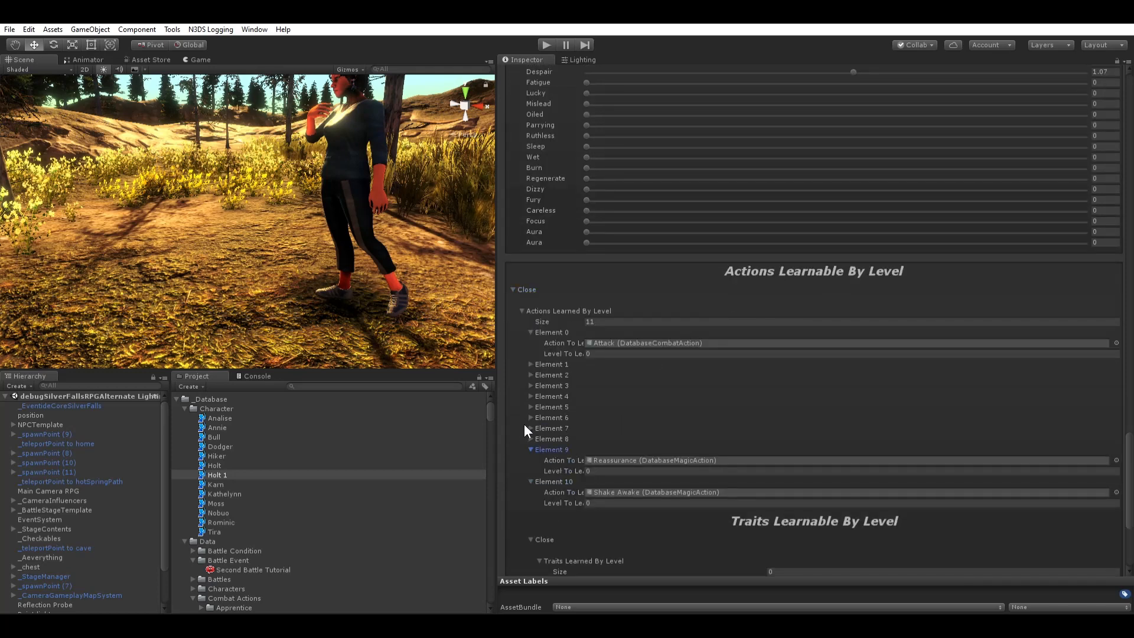
click(530, 439)
click(530, 417)
click(530, 407)
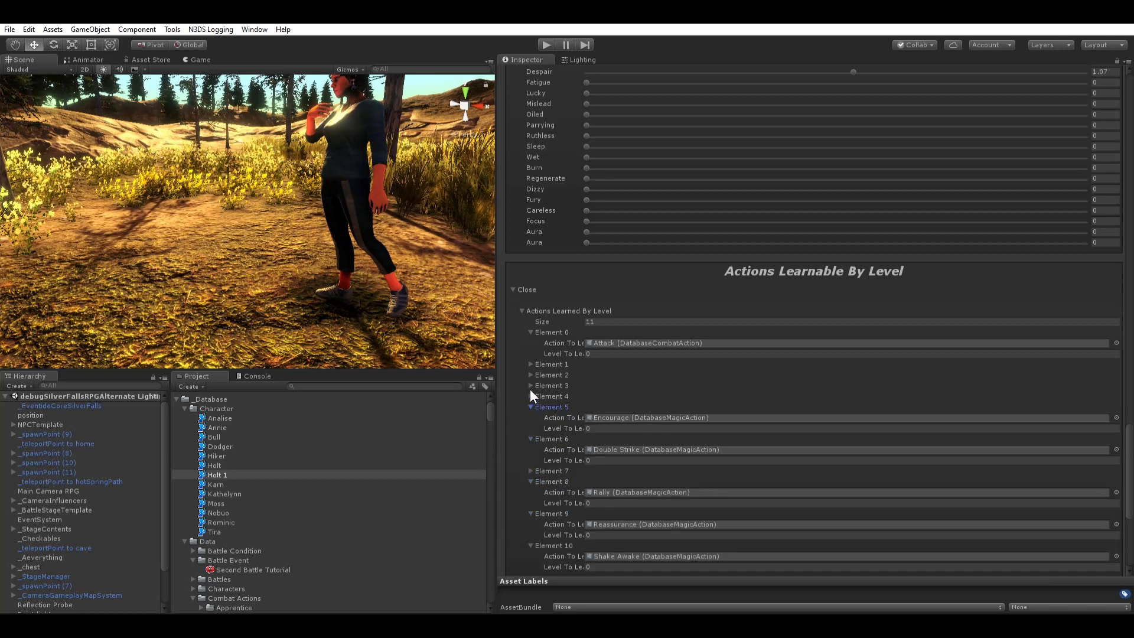
click(531, 365)
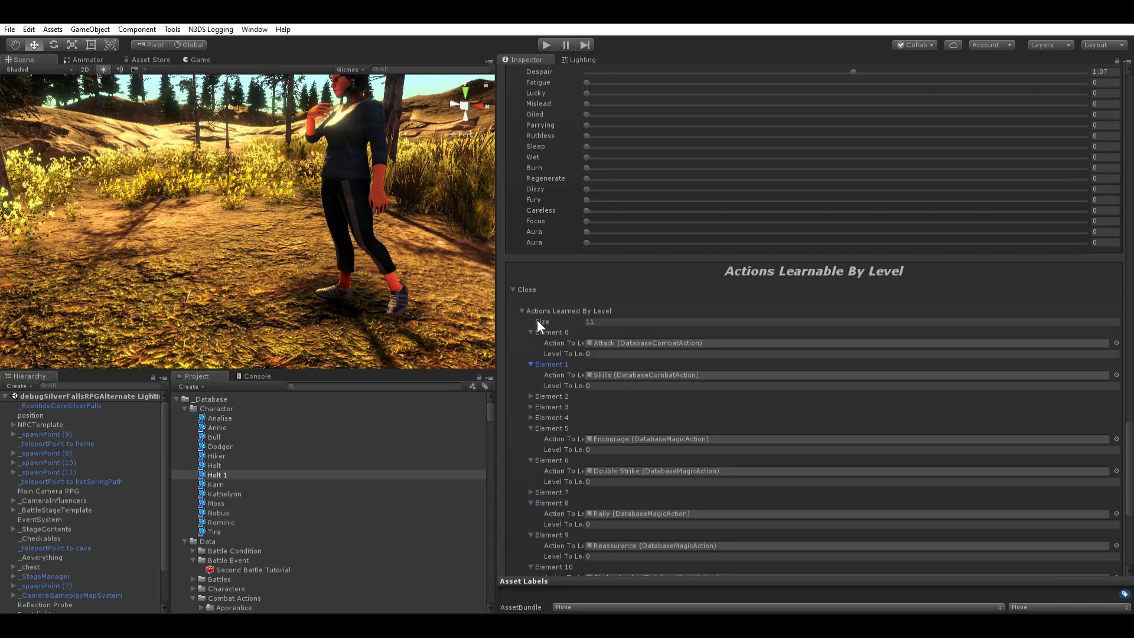
Step: Widen the Inspector, locate the Attack action's asset in the project, and check its learning level and the remaining learnable actions
drag(499, 329, 347, 328)
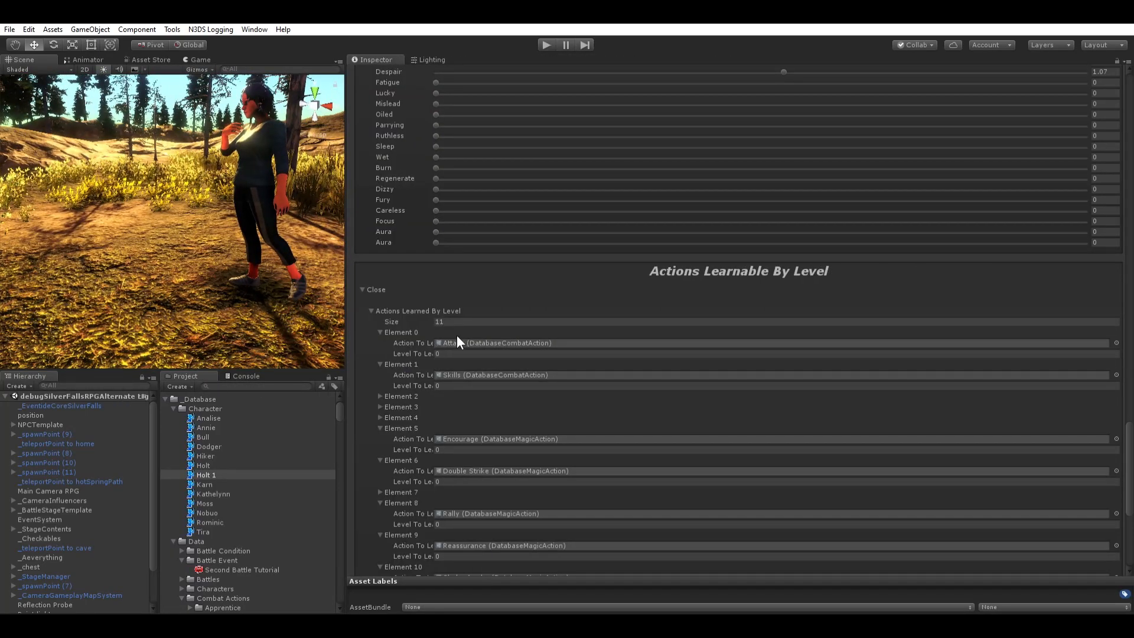
click(475, 342)
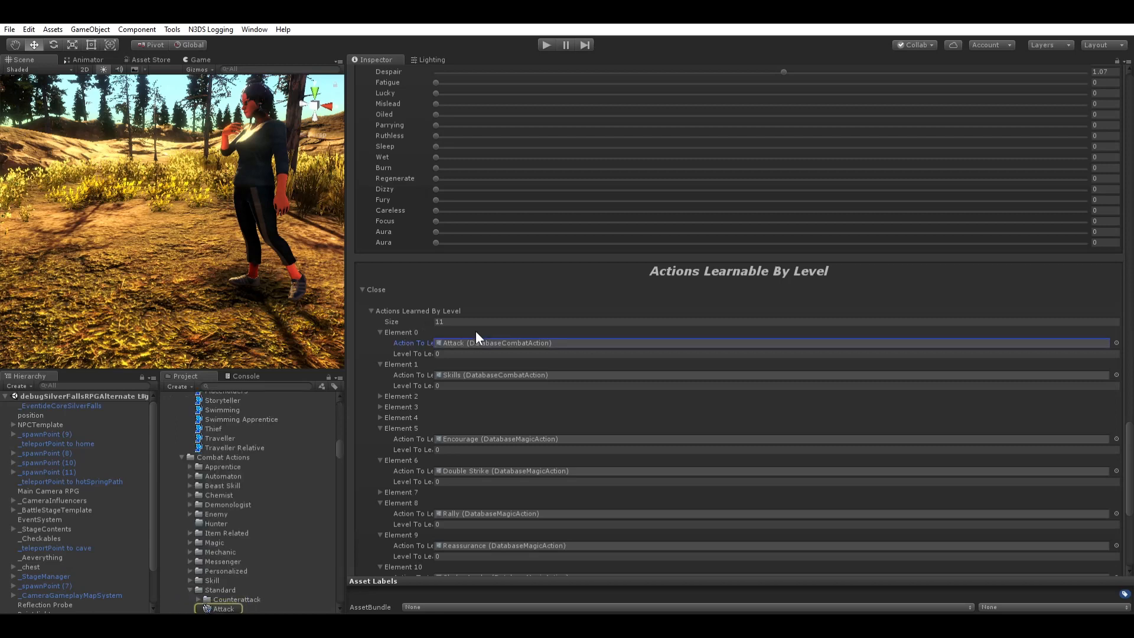
click(441, 353)
scroll(451, 366, down, 2)
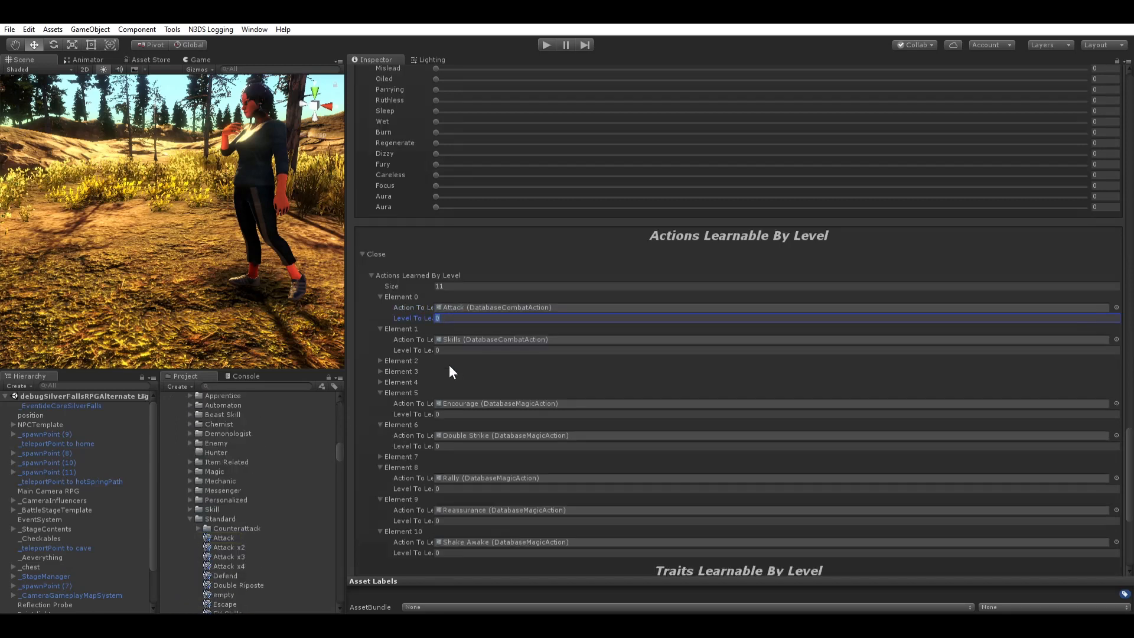
scroll(466, 342, down, 8)
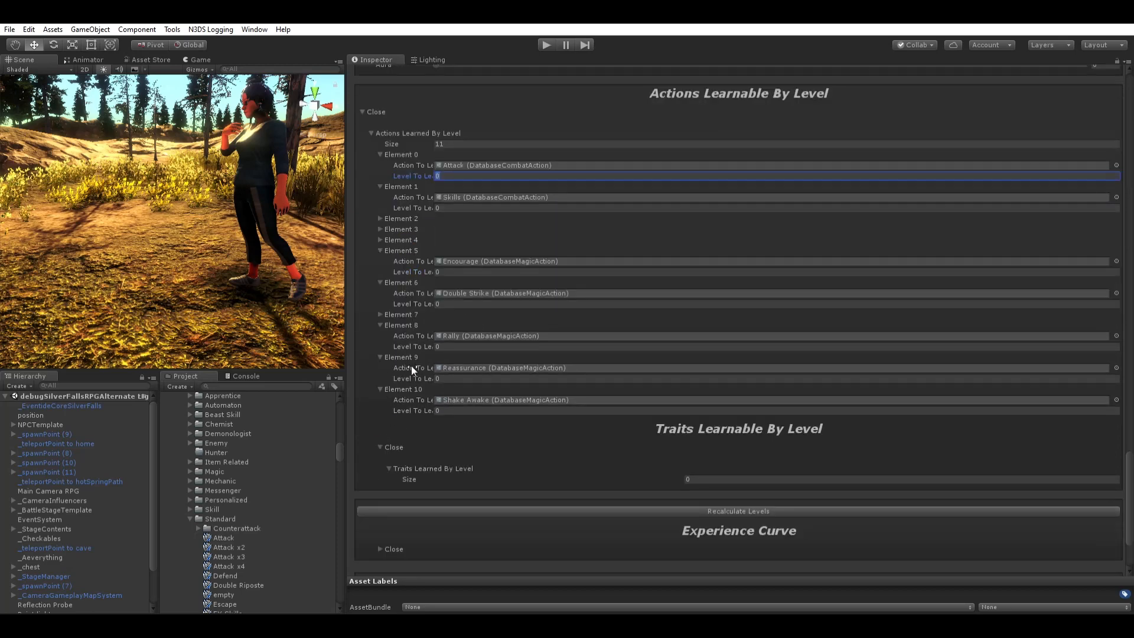
Step: Close and reopen the learnable actions section, review its entries once more, and collapse the Actions Learned By Level list
click(362, 108)
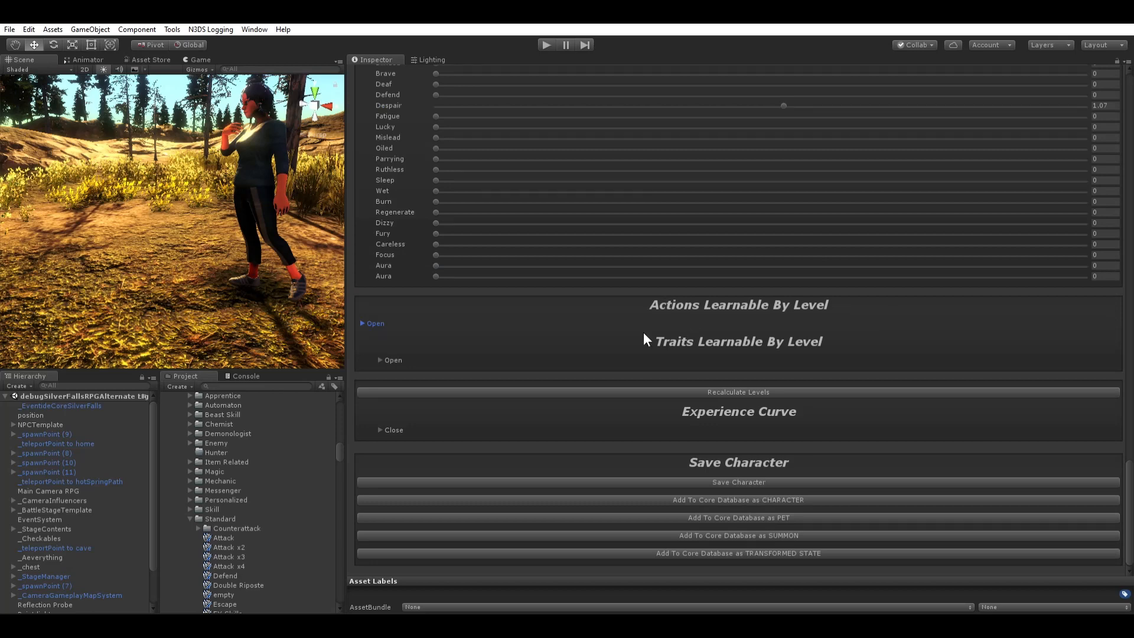
click(378, 346)
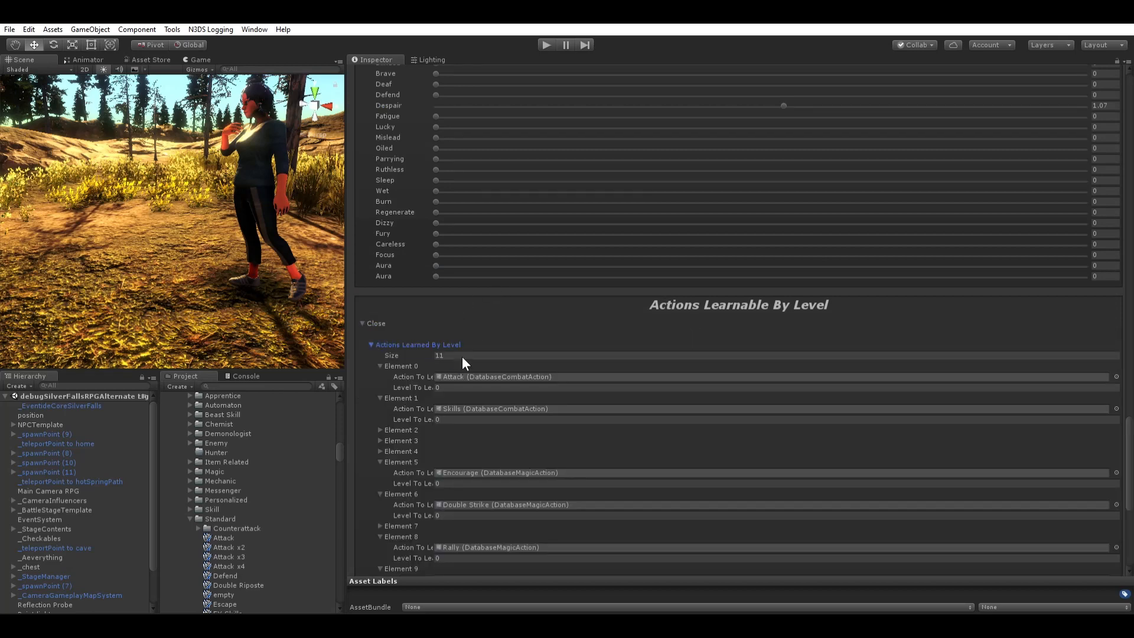
scroll(514, 305, down, 5)
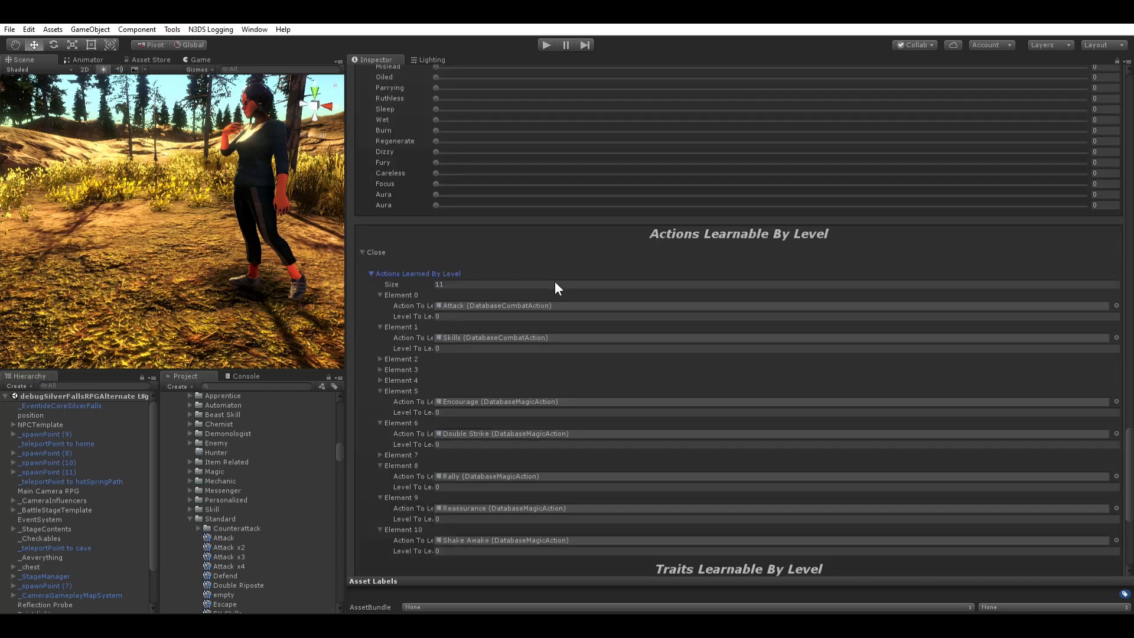
click(362, 145)
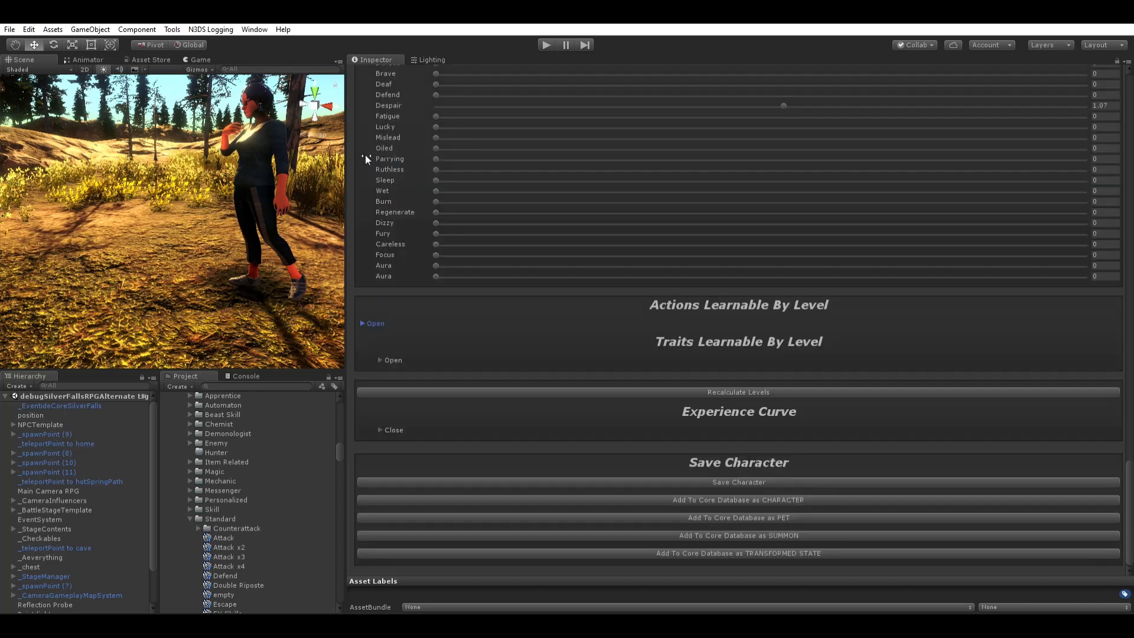
click(378, 343)
scroll(487, 322, down, 1)
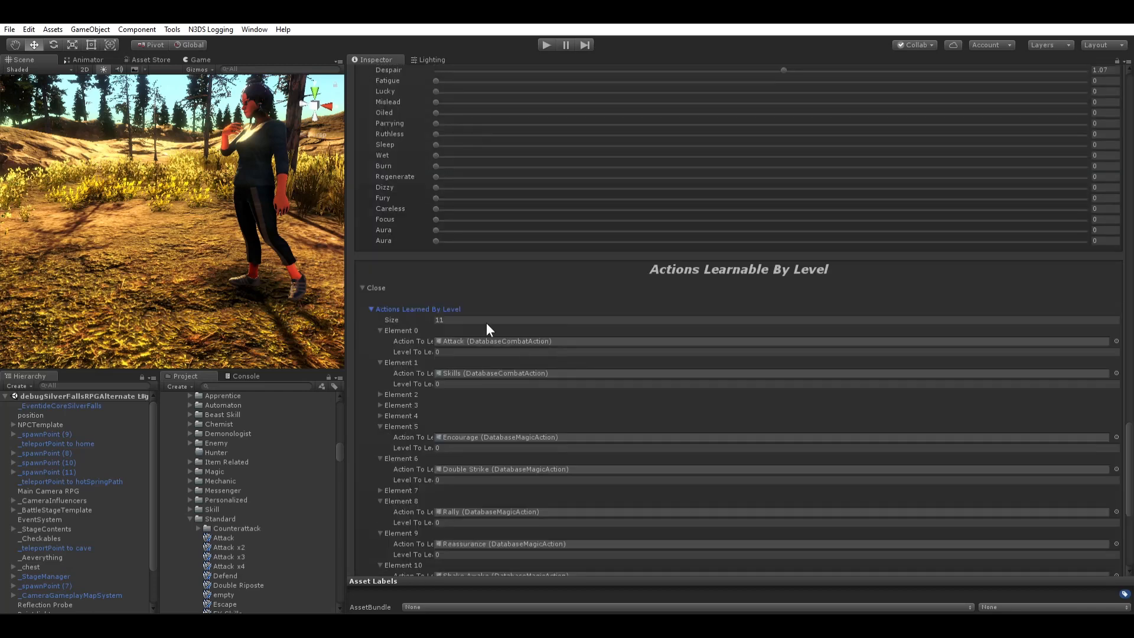
scroll(455, 297, down, 2)
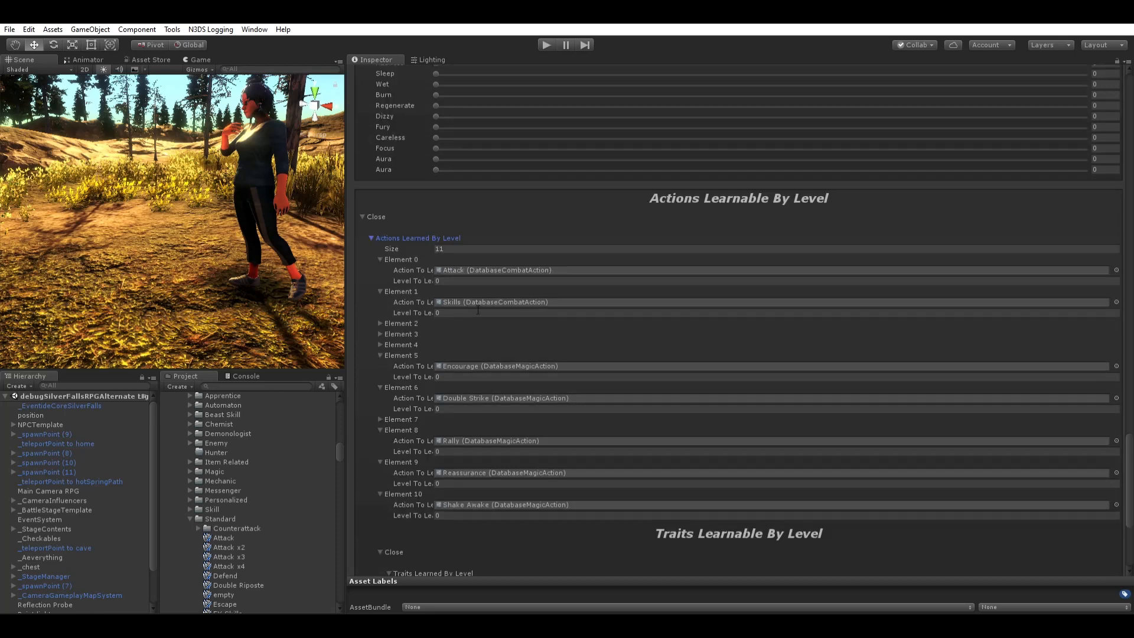
click(368, 231)
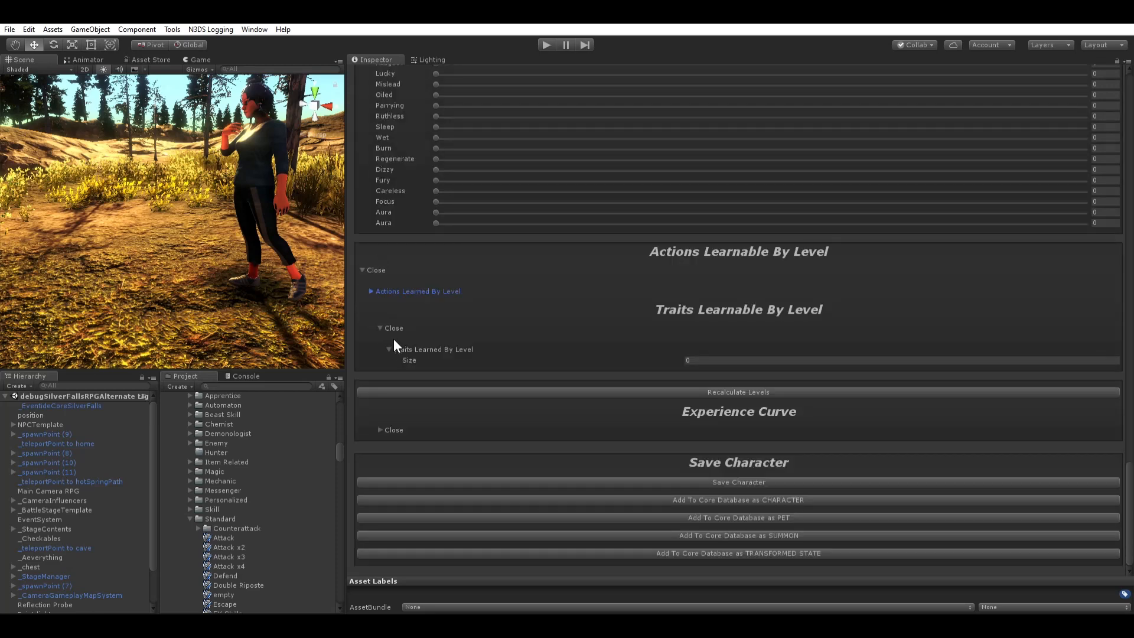
Step: Add one entry to the traits learned by level, assigning the Blind Fury trait with learning level 12
click(697, 360)
text(1)
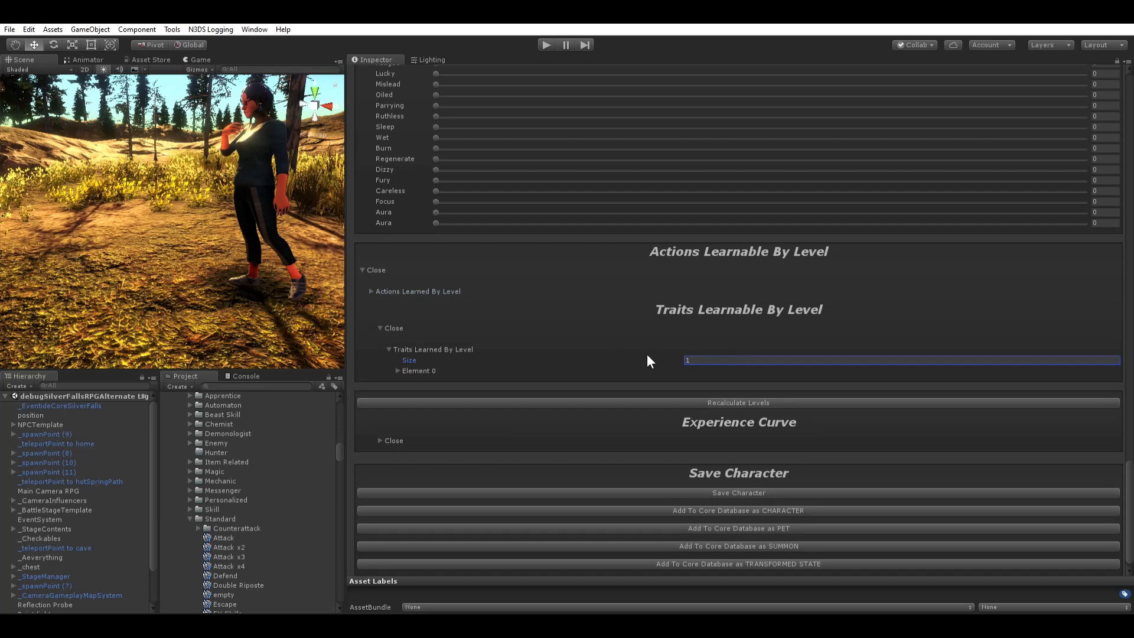
click(398, 370)
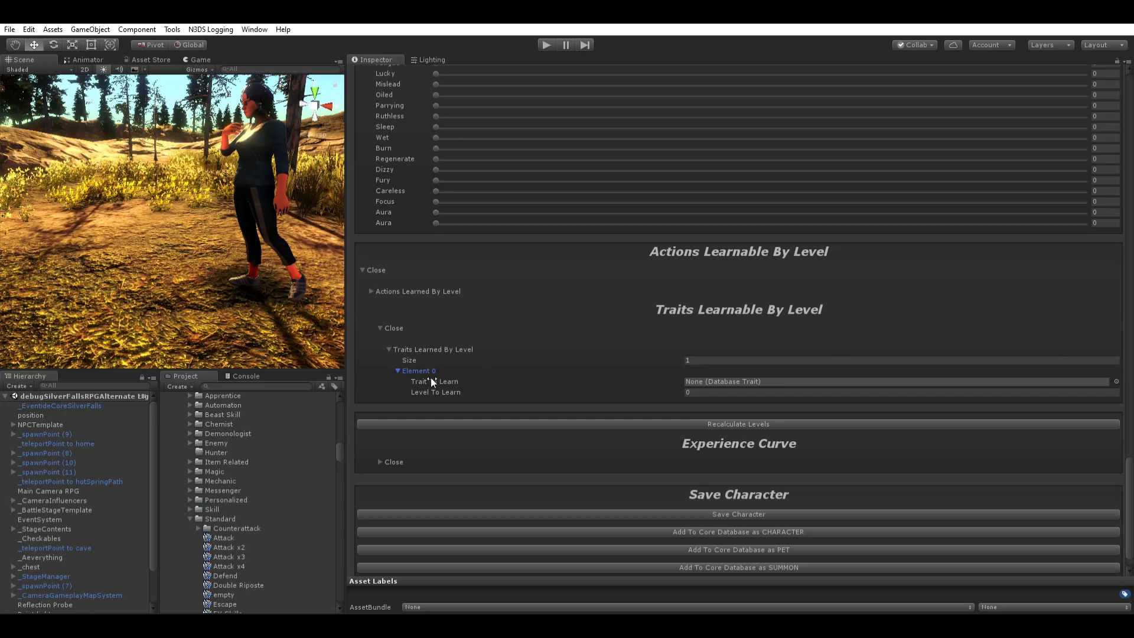
click(1117, 381)
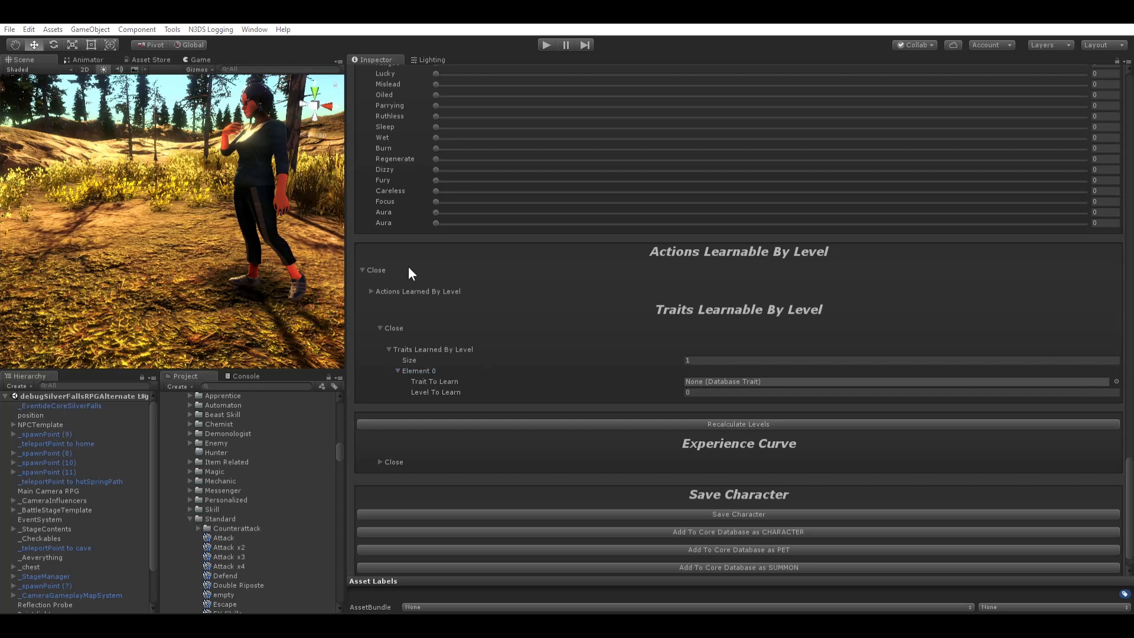
double_click(384, 240)
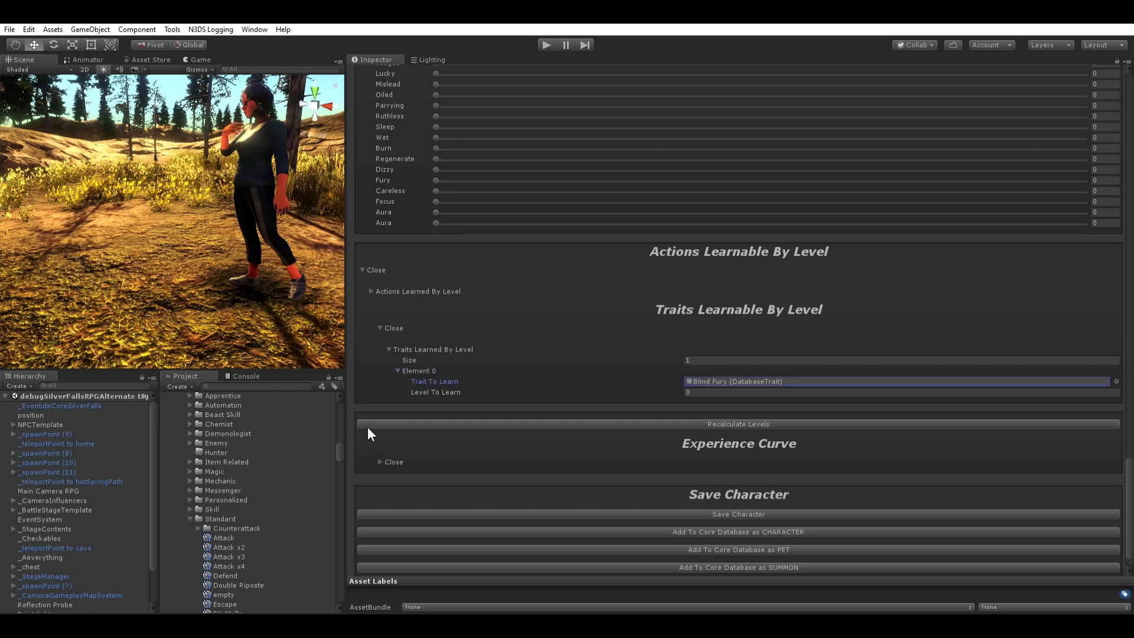
click(708, 391)
text(12)
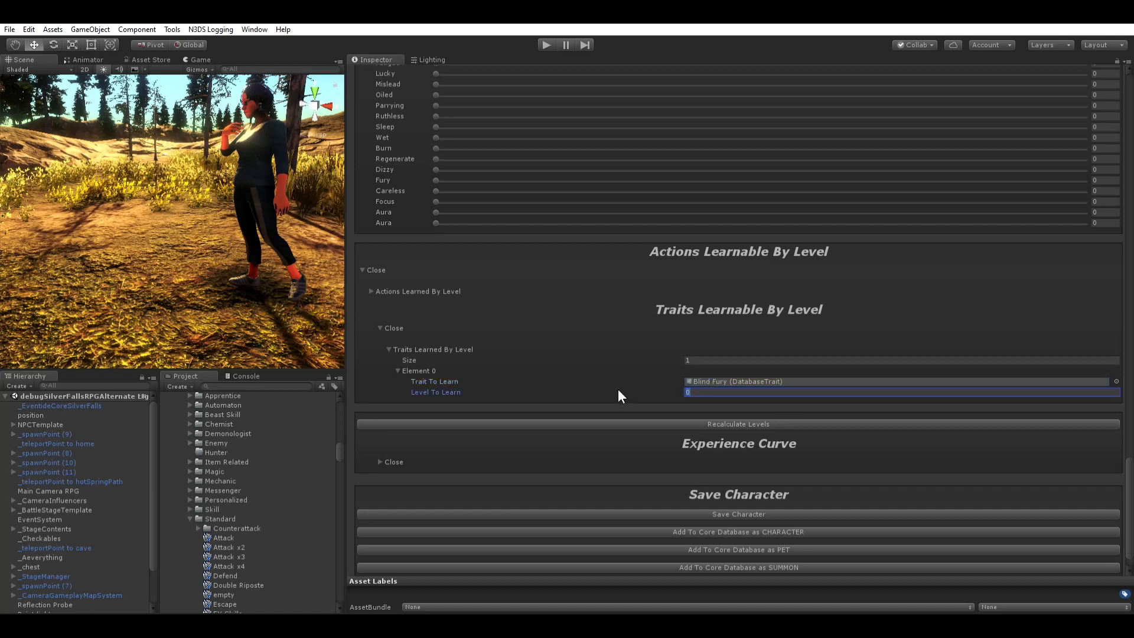
Step: Locate and open the Blind Fury trait asset, and examine its description, modifiers and combat reaction settings
click(717, 381)
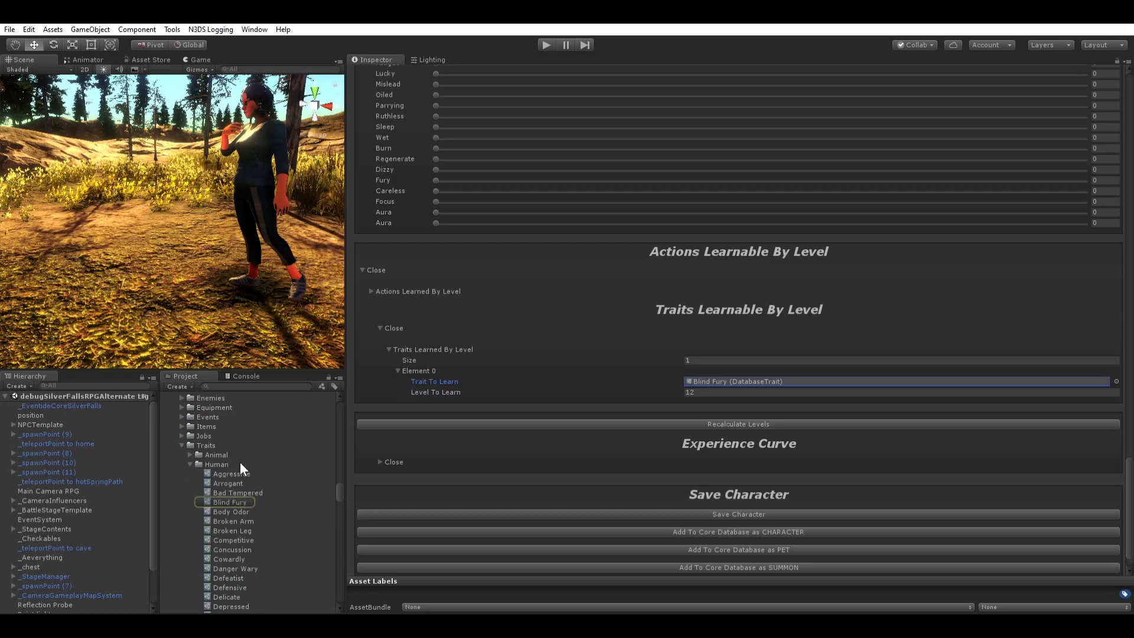
scroll(225, 473, down, 3)
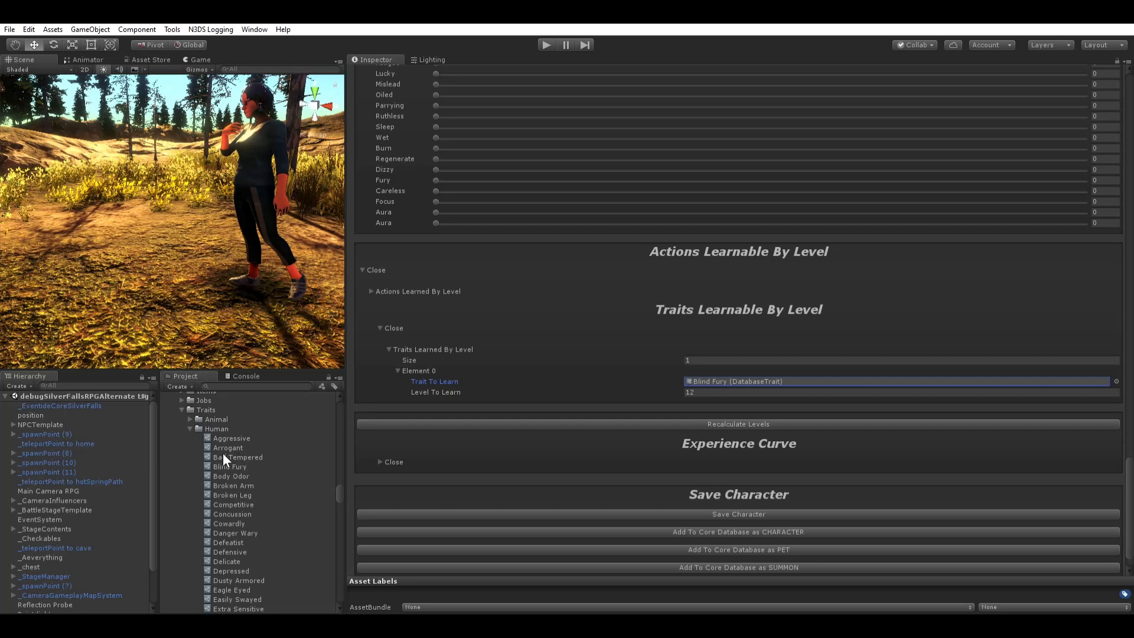
click(228, 467)
scroll(741, 236, up, 10)
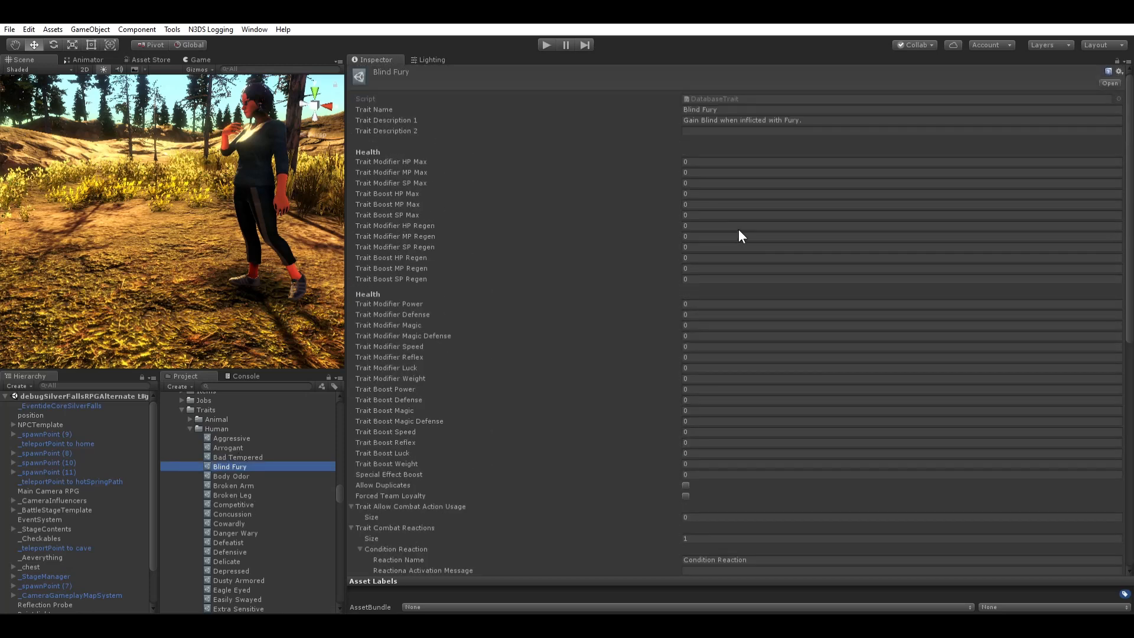
mouse_move(701, 120)
mouse_down()
mouse_move(737, 107)
mouse_move(683, 109)
mouse_up()
click(809, 117)
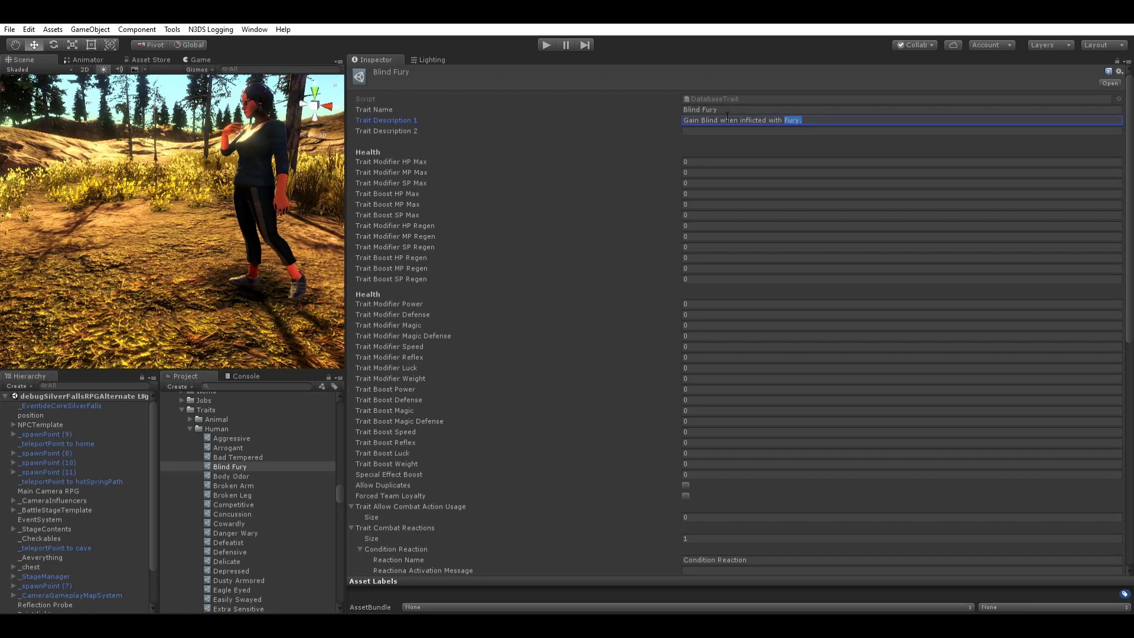
click(701, 116)
scroll(718, 283, down, 10)
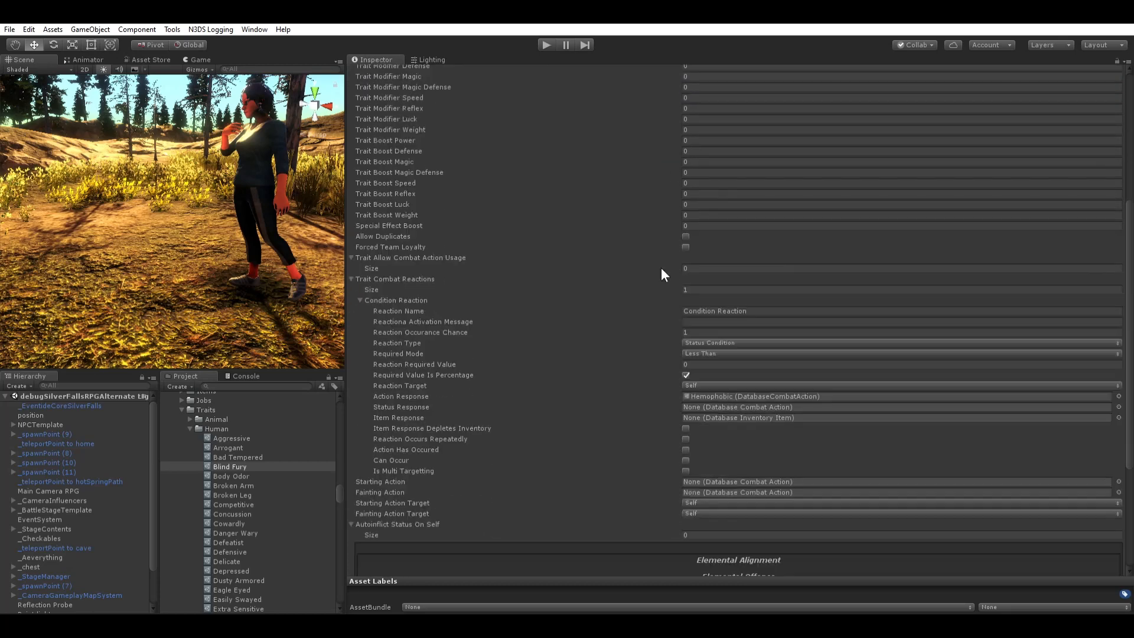
scroll(593, 268, up, 10)
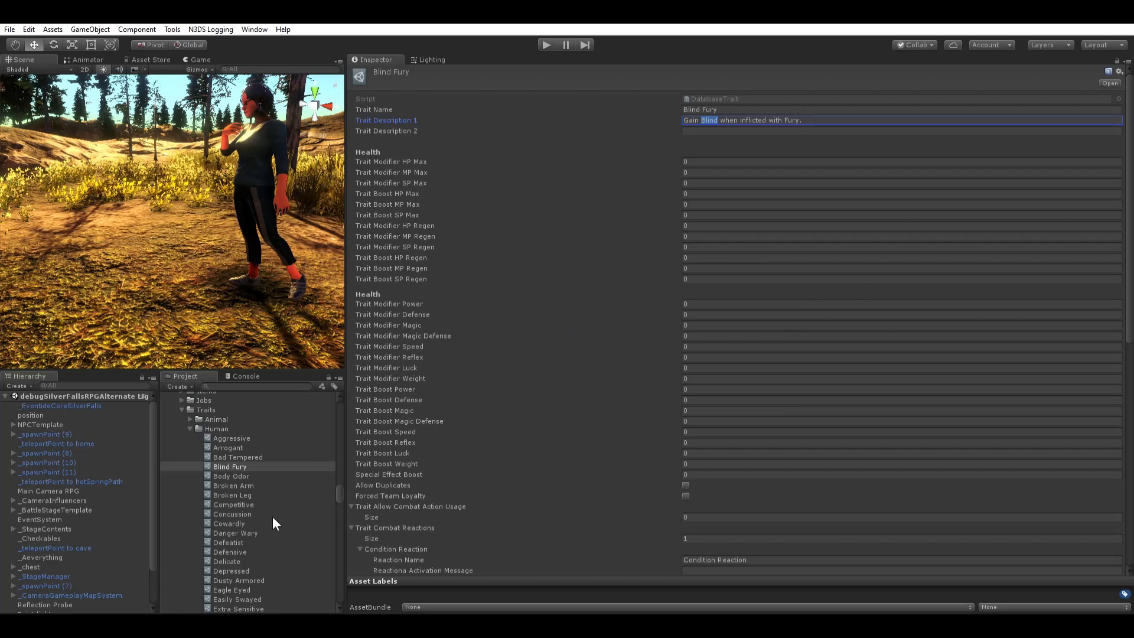
Step: Look through the list of Human traits in the project's Traits folder
scroll(273, 519, down, 10)
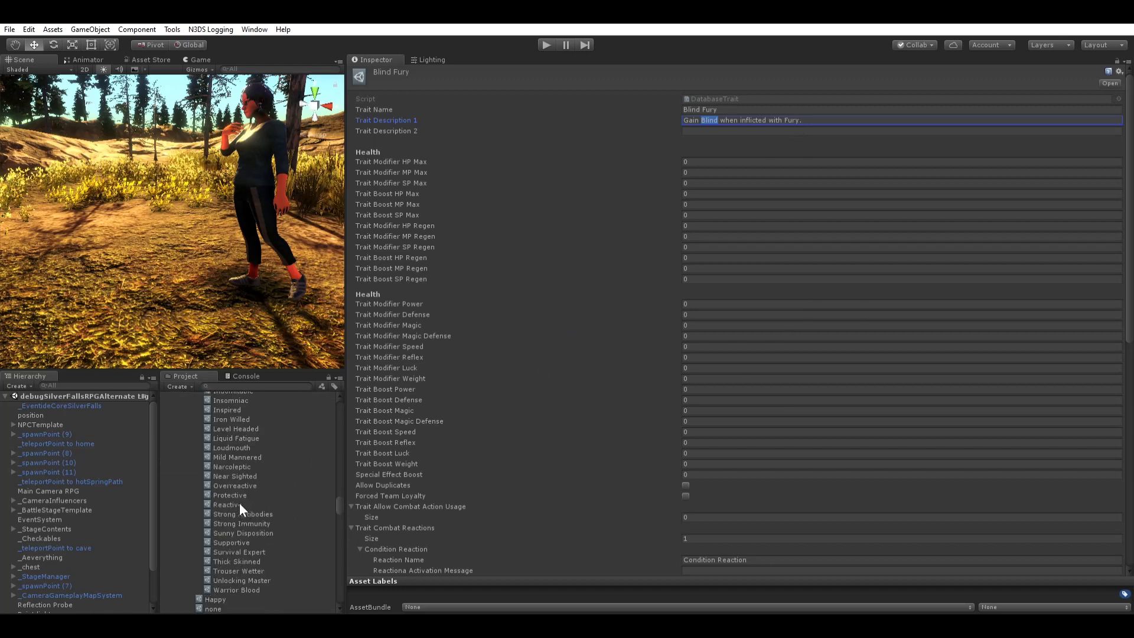
scroll(241, 507, up, 3)
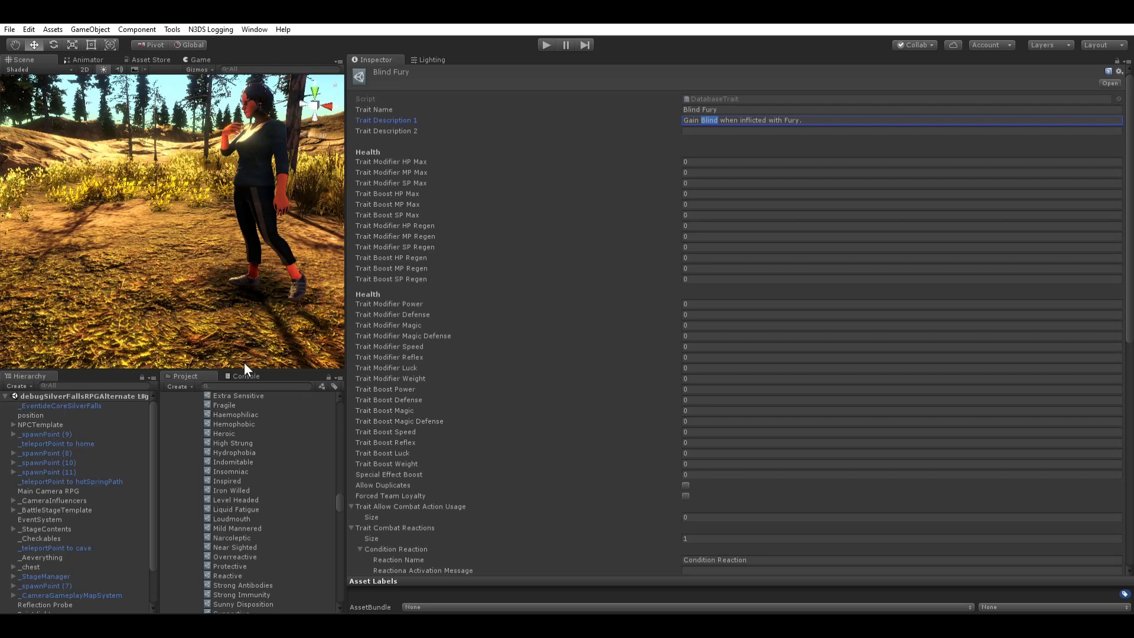
scroll(254, 193, down, 2)
middle_drag(254, 194, 225, 277)
scroll(222, 279, up, 2)
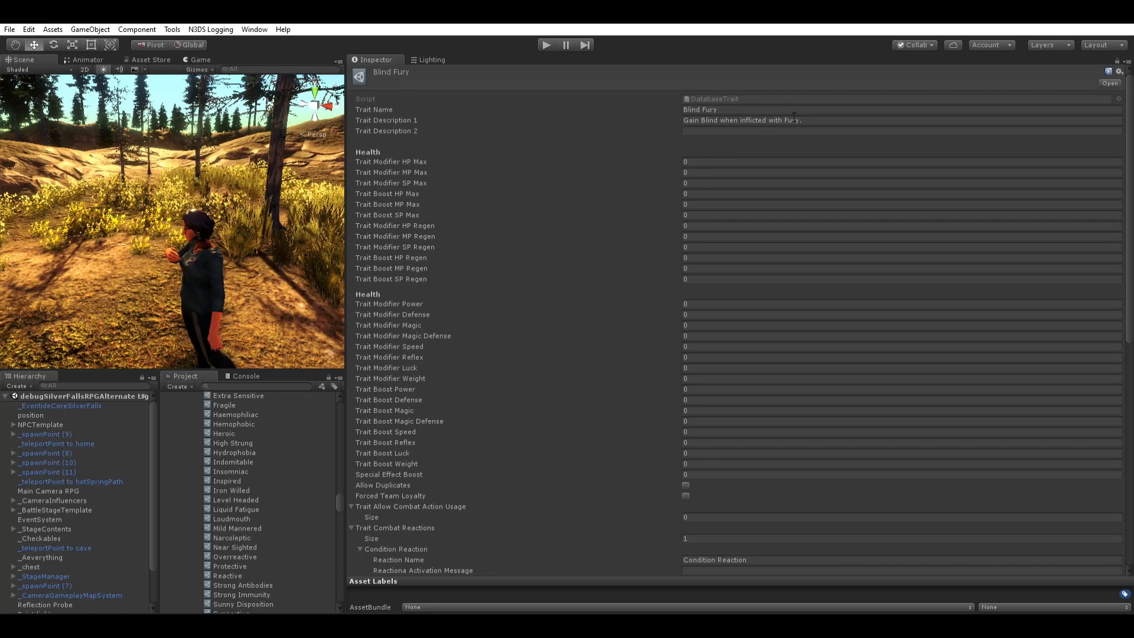
scroll(261, 450, up, 5)
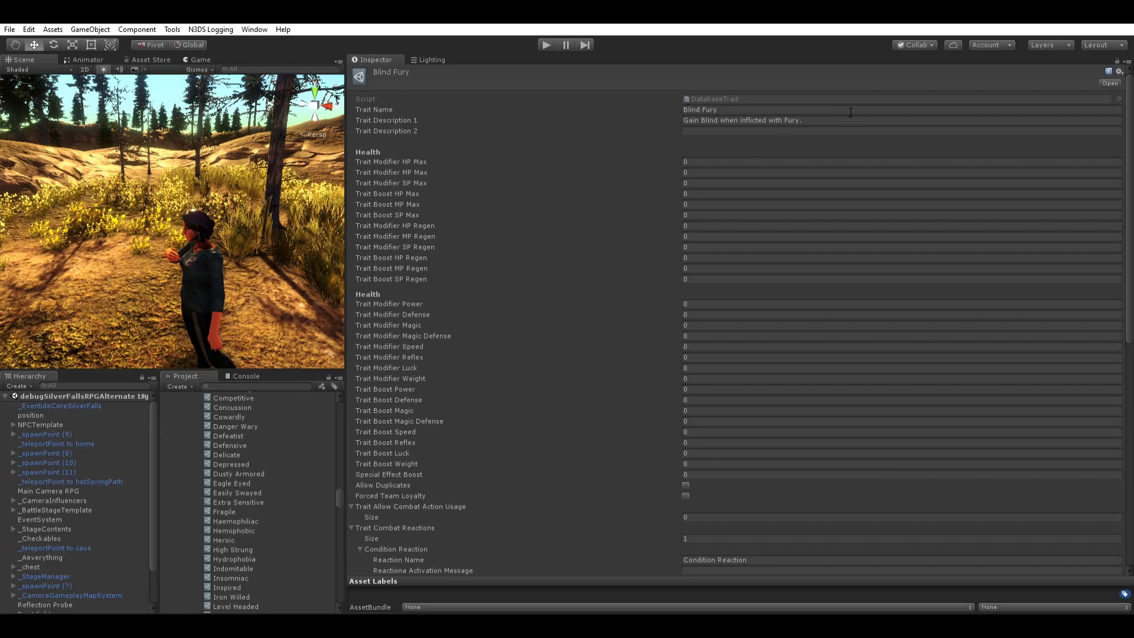
Step: Reread Blind Fury's first description line, highlighting the words Fury and Blind
drag(817, 120, 766, 120)
double_click(709, 120)
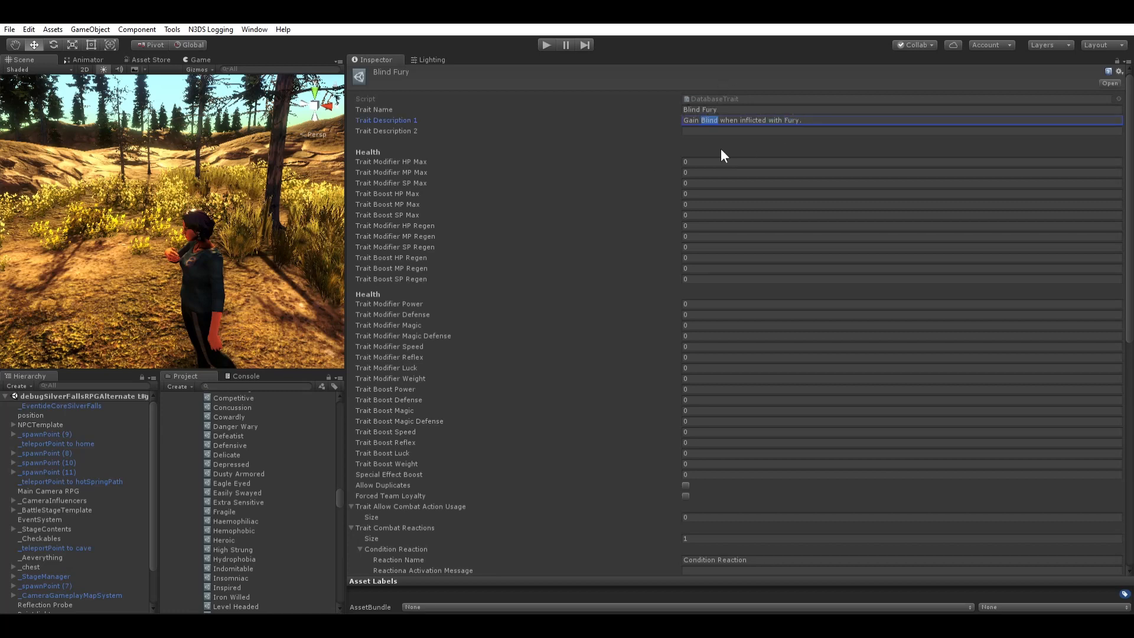
scroll(189, 286, down, 3)
middle_drag(177, 295, 204, 248)
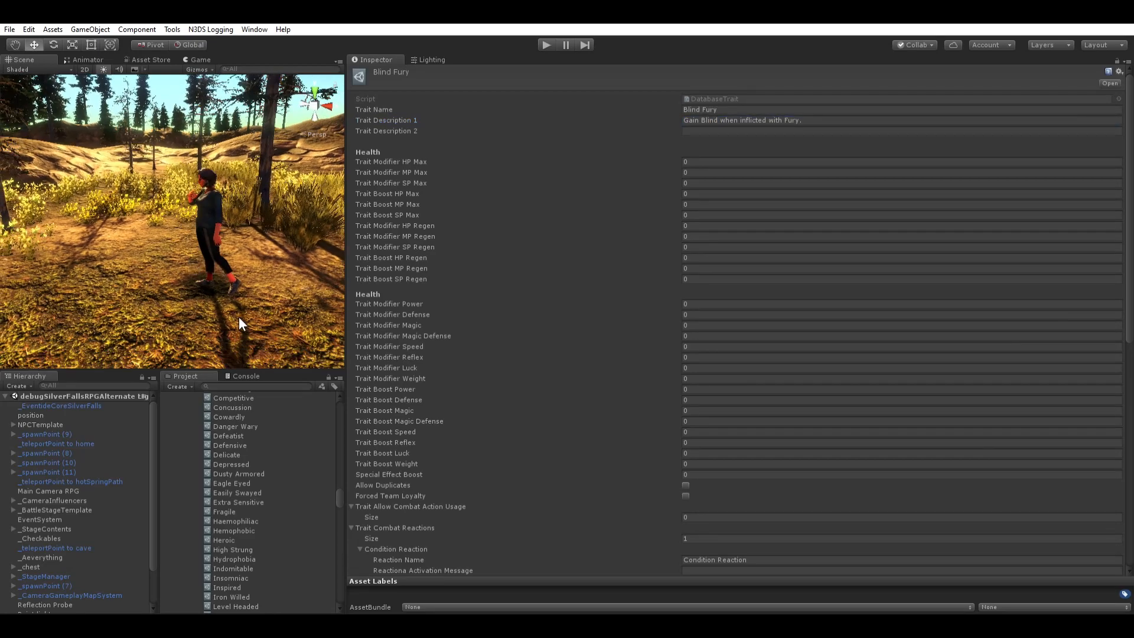
scroll(239, 319, up, 1)
scroll(232, 301, up, 2)
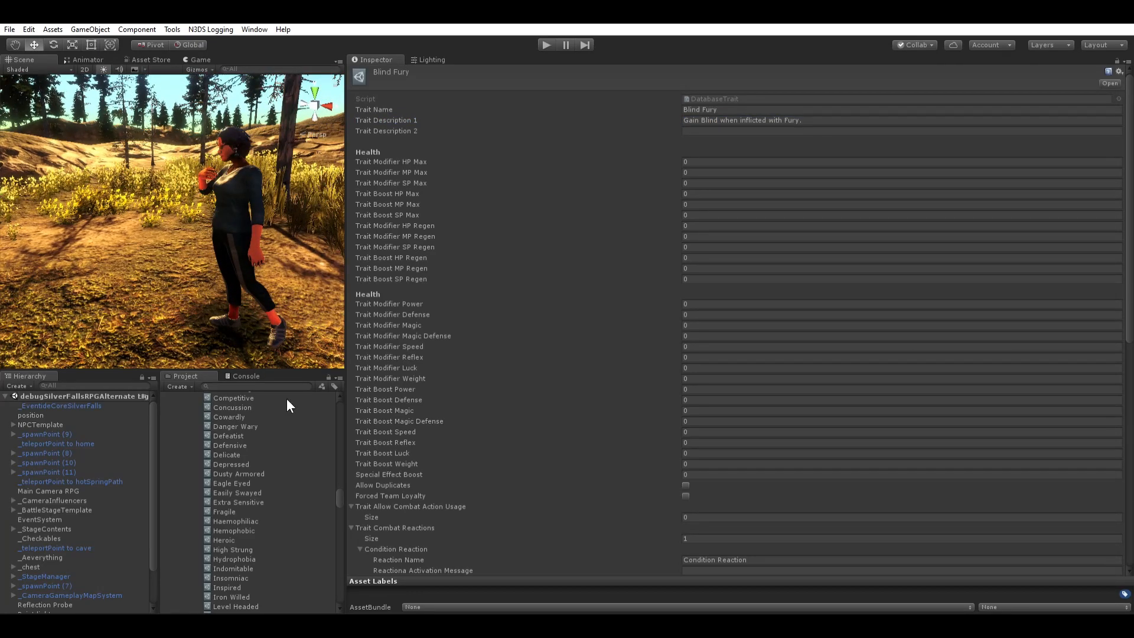
Step: Review the Blind Fury trait's condition reaction, starting and fainting actions, and elemental, status and weapon proficiency sections
scroll(295, 455, up, 3)
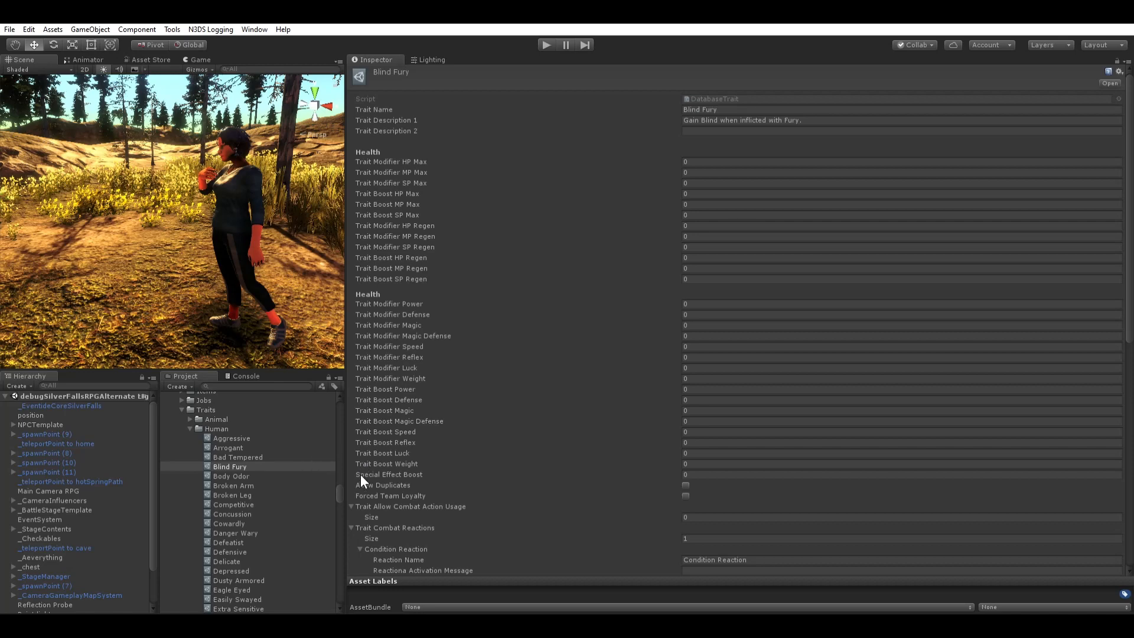
drag(338, 481, 231, 435)
scroll(192, 440, down, 3)
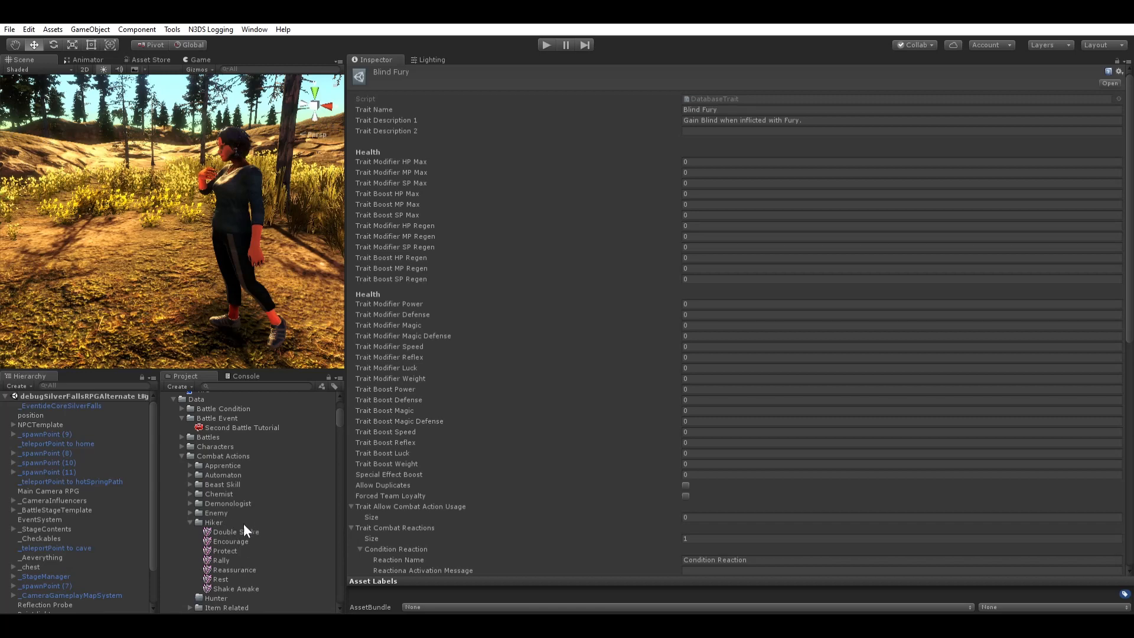
scroll(638, 342, down, 12)
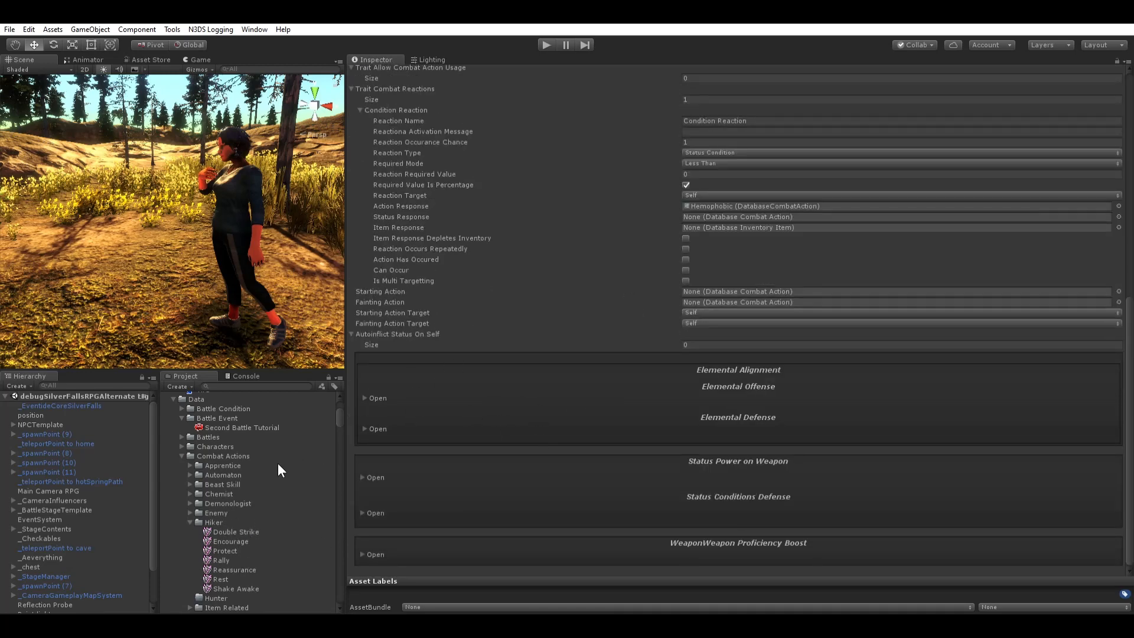
Step: Open the Double Strike action from the Hiker combat actions and look through the neighbouring character assets and Data folders
scroll(231, 455, down, 3)
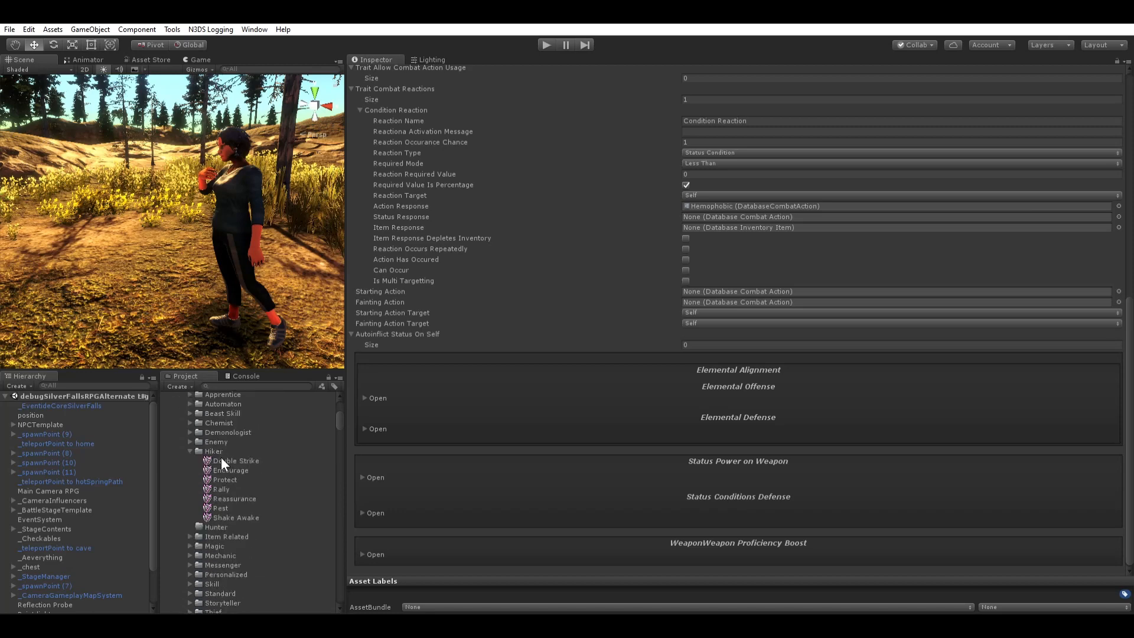
click(223, 461)
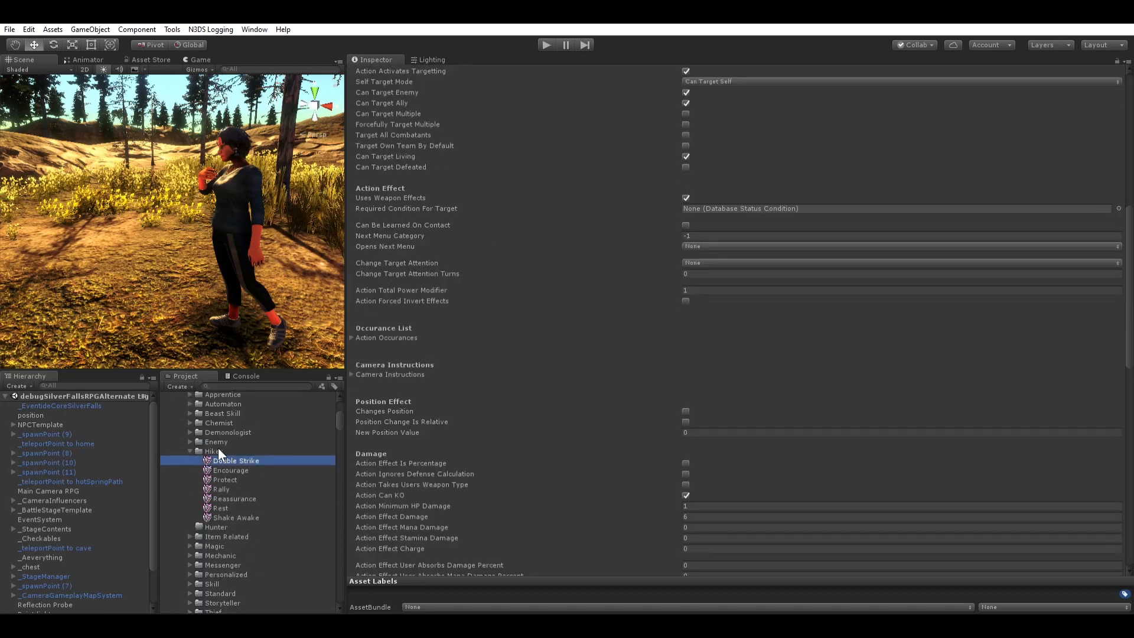
scroll(210, 461, up, 2)
scroll(208, 458, up, 3)
scroll(209, 434, up, 2)
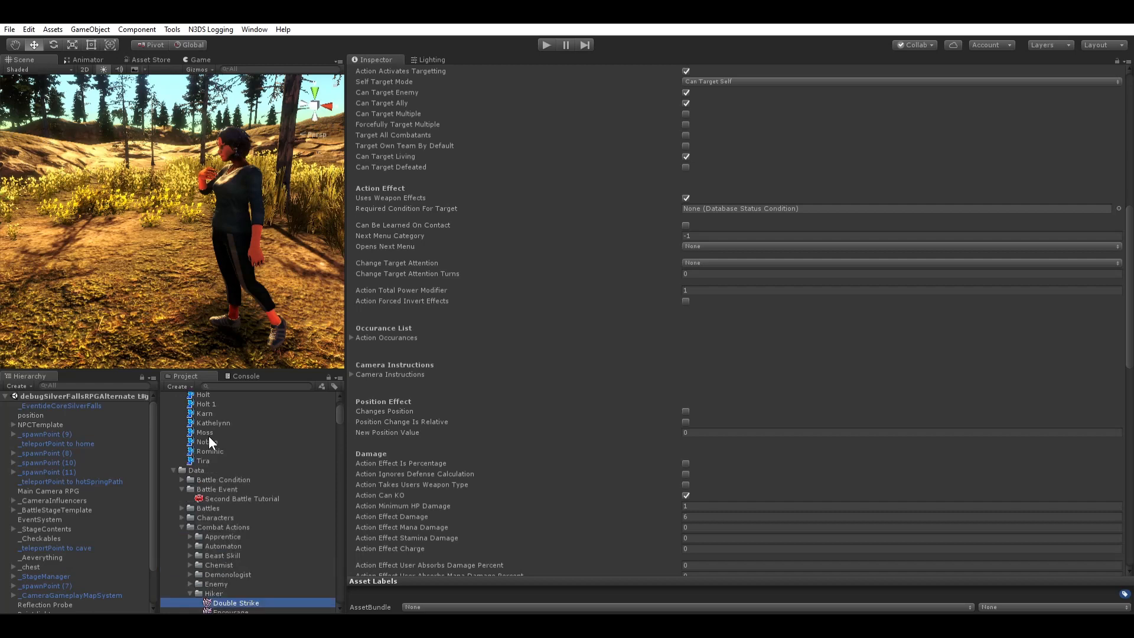
scroll(208, 436, down, 4)
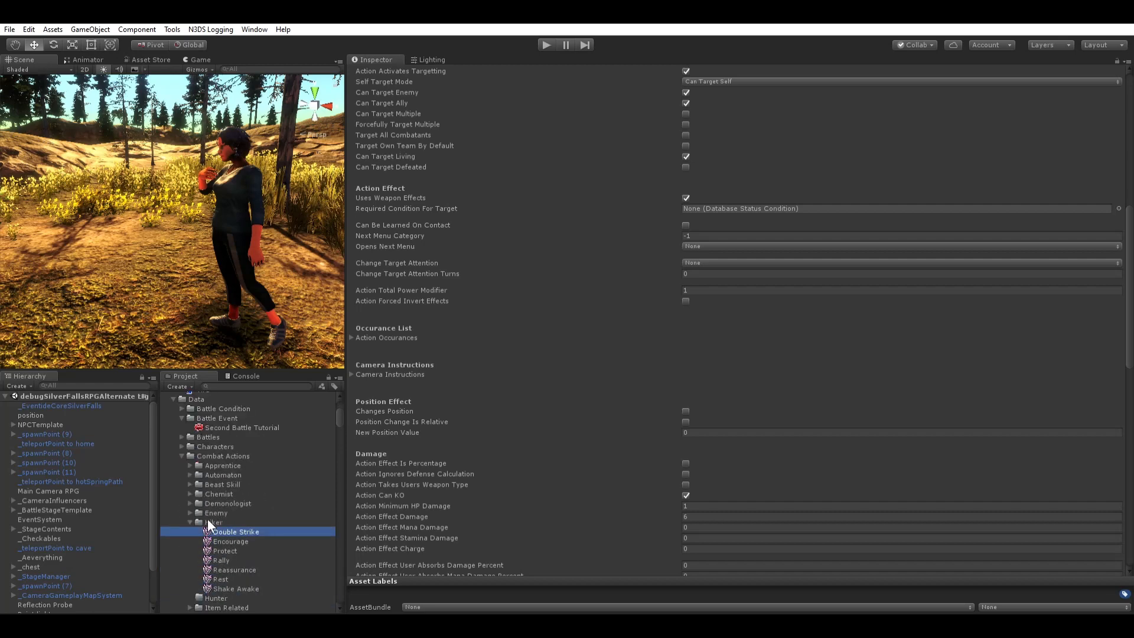
Step: Open the Double Strike action from the Hiker folder and examine its name, description and usability and timing settings
click(208, 538)
click(207, 530)
scroll(712, 331, up, 10)
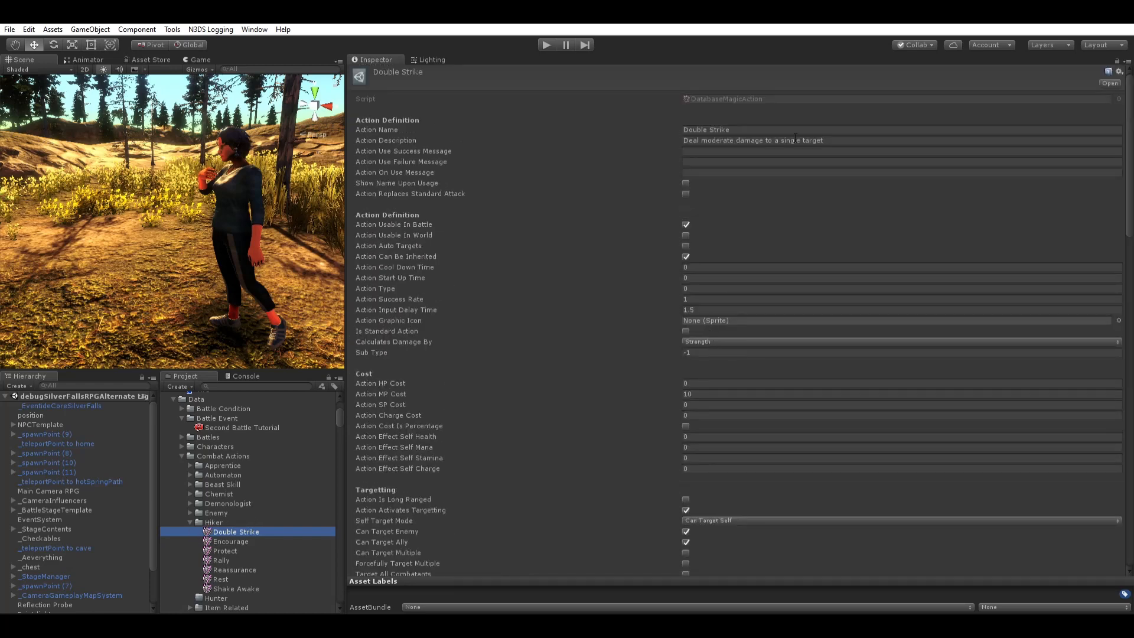
click(842, 137)
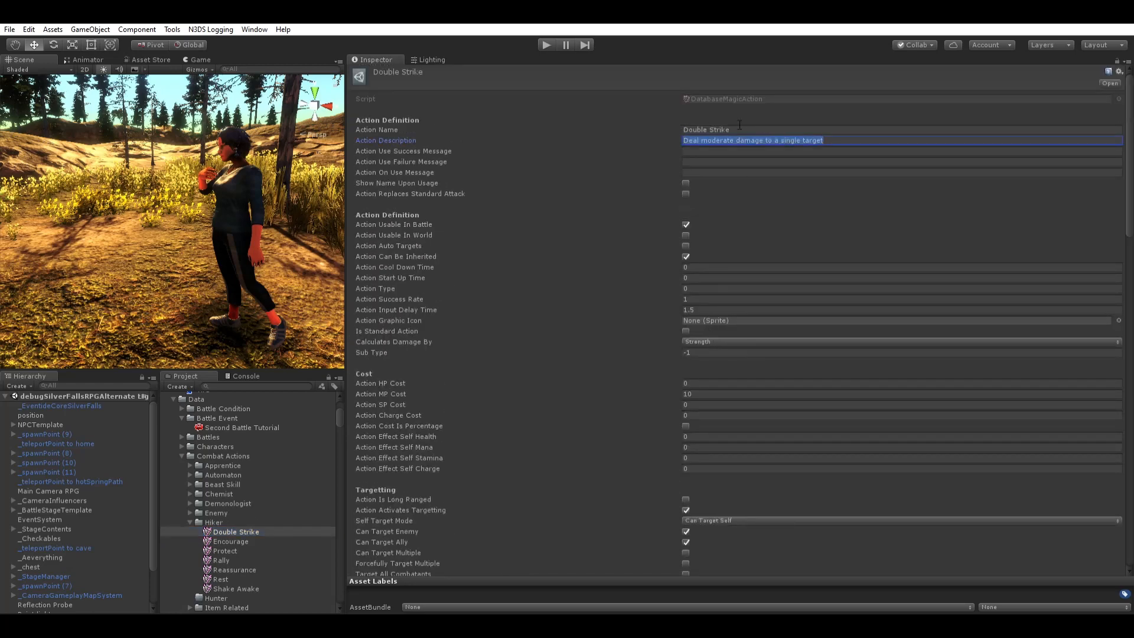
click(776, 140)
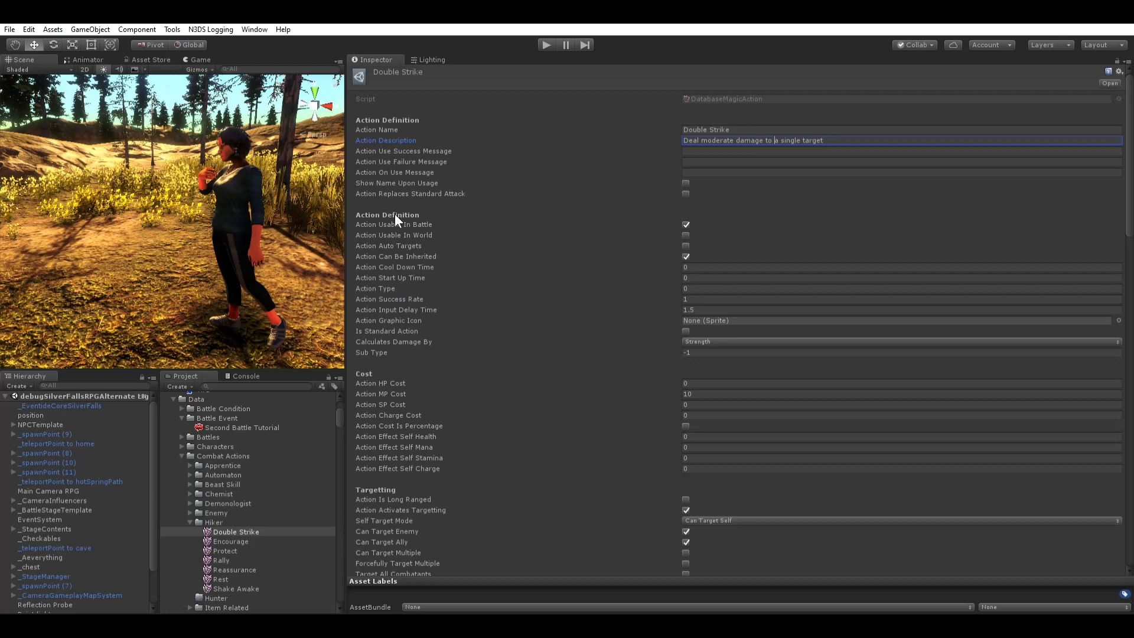
click(417, 225)
key(Tab)
key(Tab)
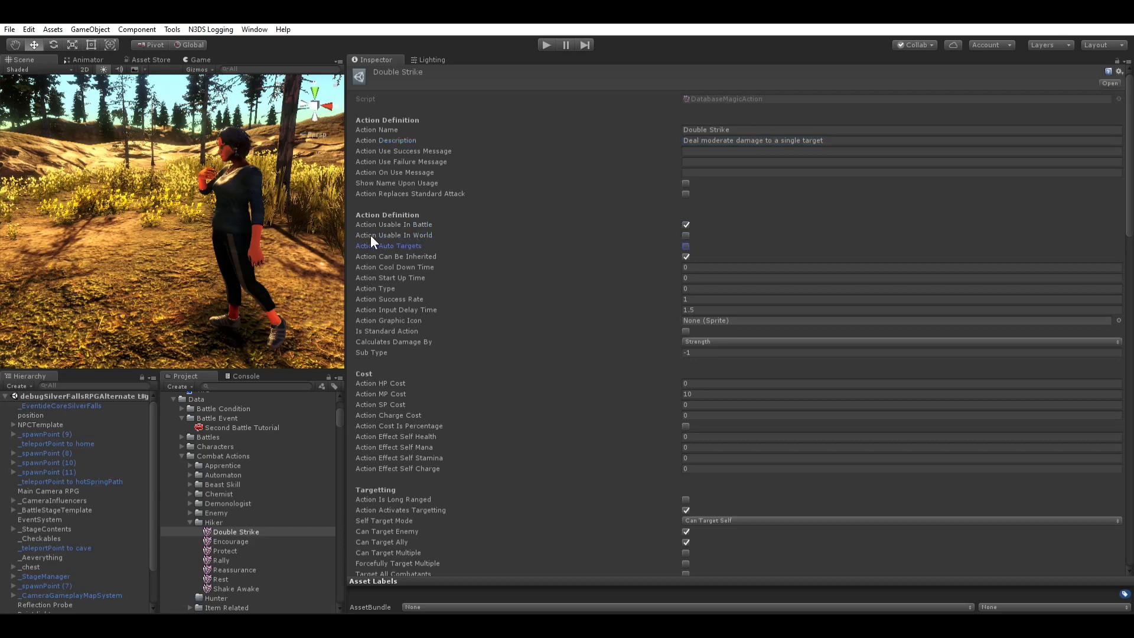
key(Tab)
key(Tab)
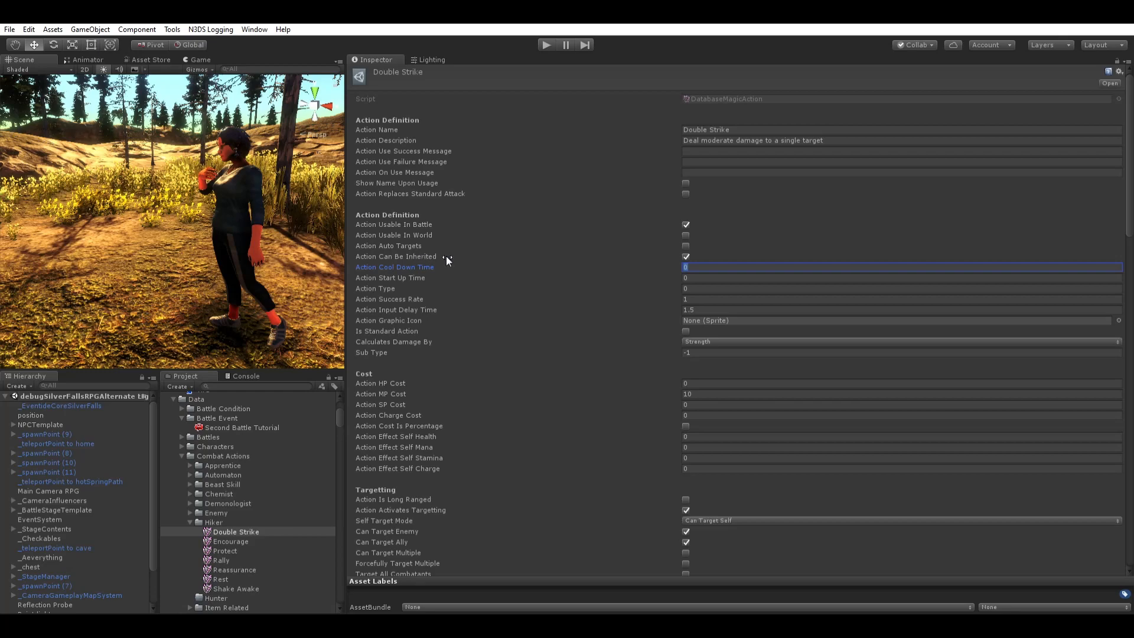
key(Tab)
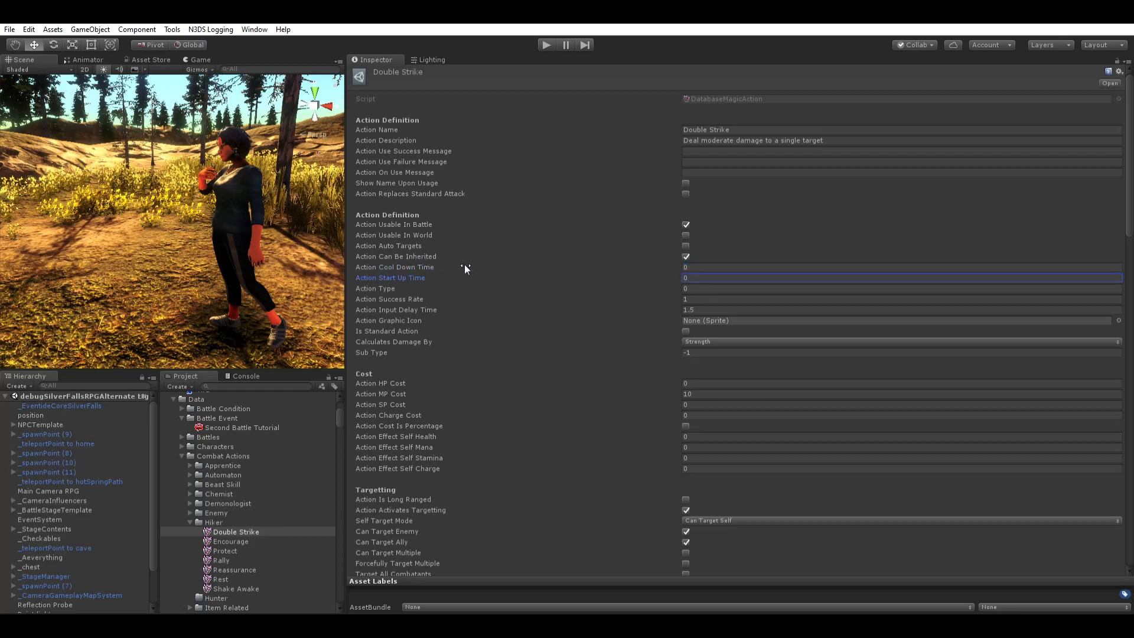
scroll(233, 281, up, 4)
mouse_move(307, 304)
middle_down()
mouse_move(253, 288)
mouse_move(296, 285)
middle_up()
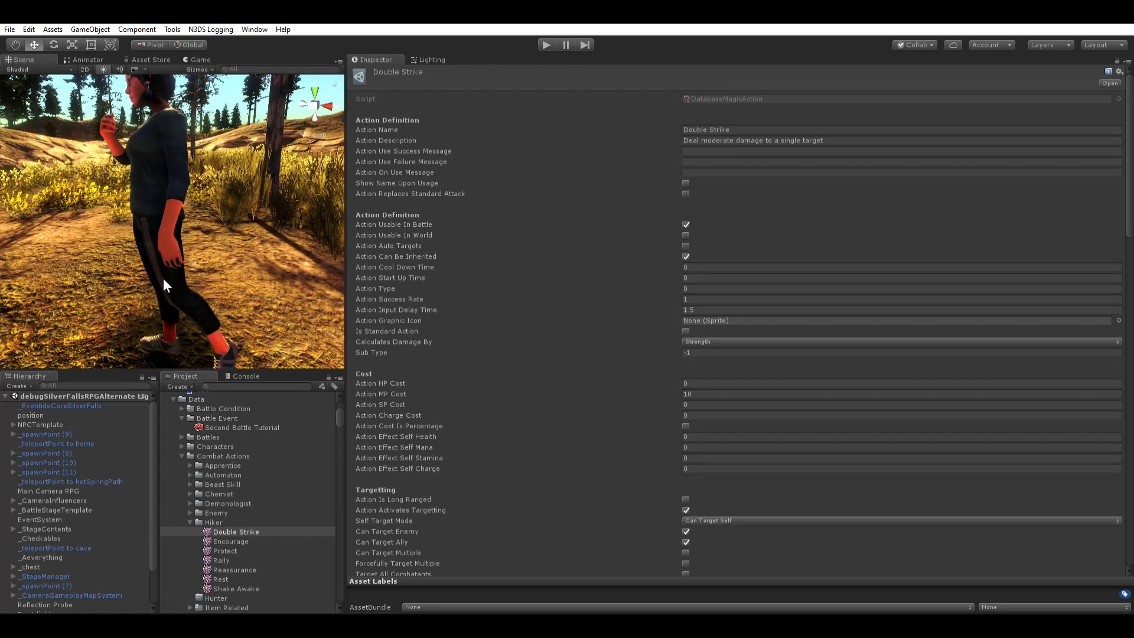
middle_drag(162, 277, 189, 281)
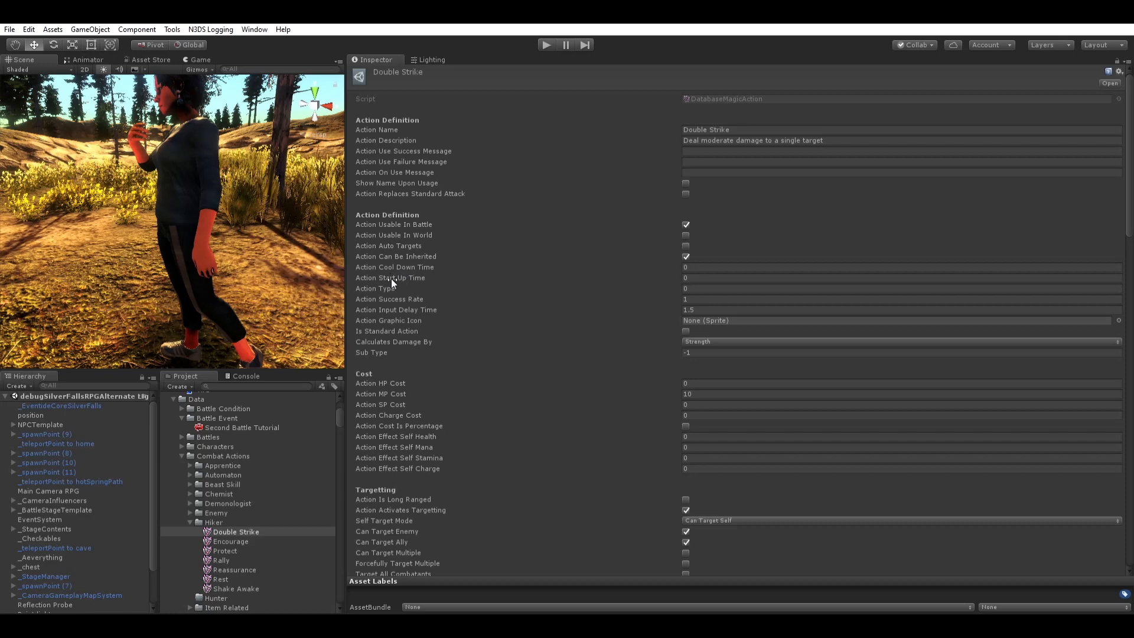
Step: Try an Action Success Rate of 0.5 for Double Strike and set it back to 1
click(392, 285)
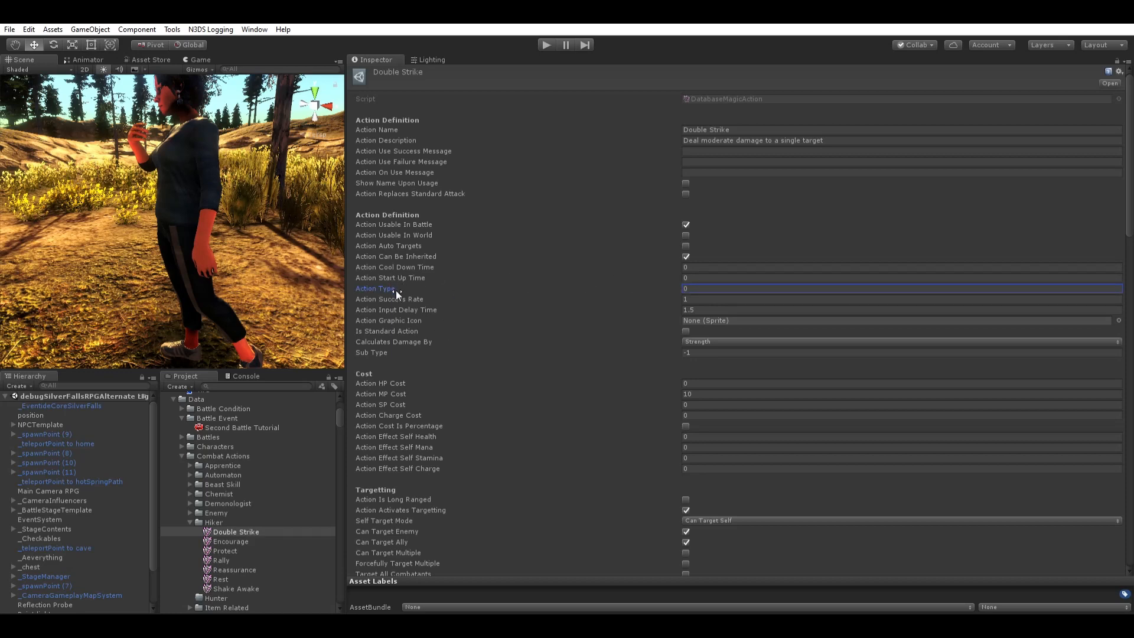
key(Tab)
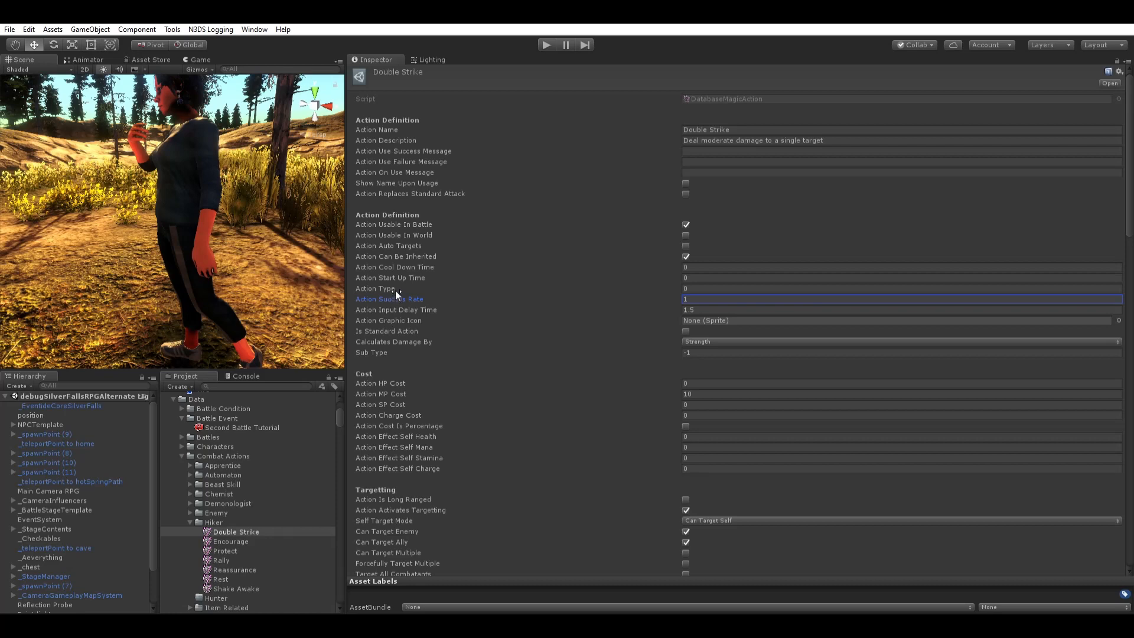
text(0.5)
key(Return)
text(1)
key(Tab)
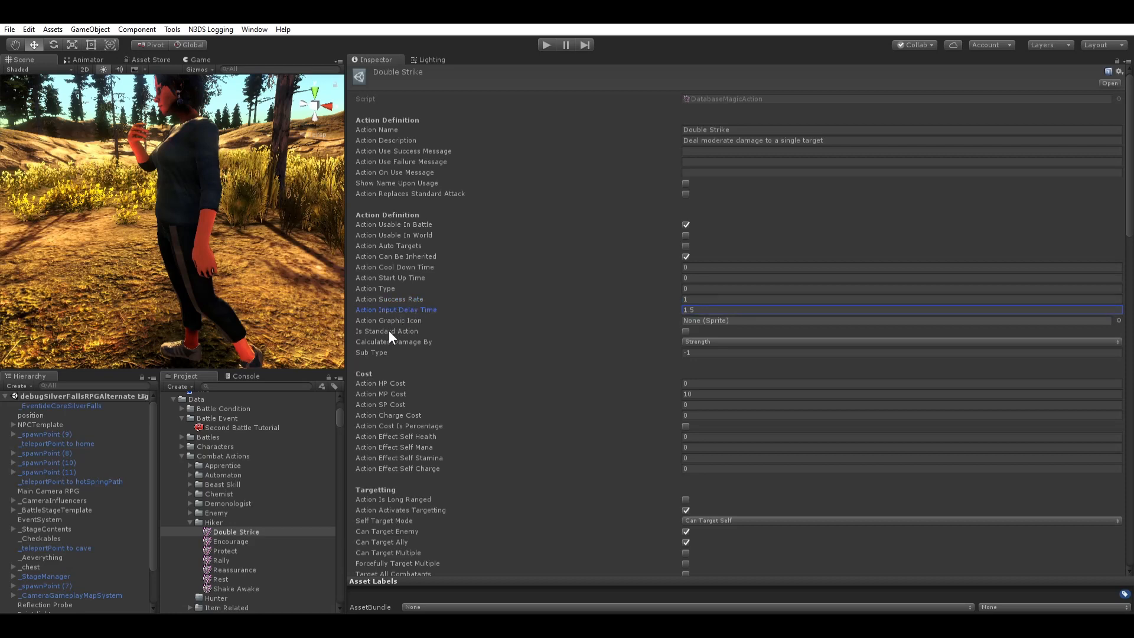
Step: Examine Double Strike's Calculates Damage By setting and its Cost fields, down to the start of the Targetting section
key(Tab)
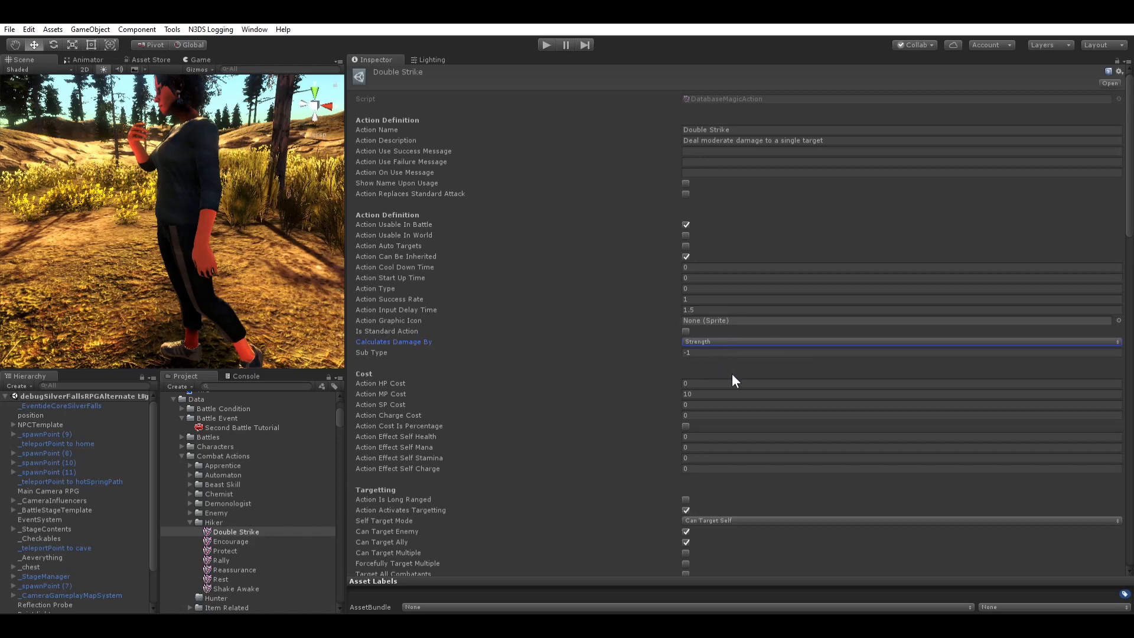
click(714, 410)
click(406, 390)
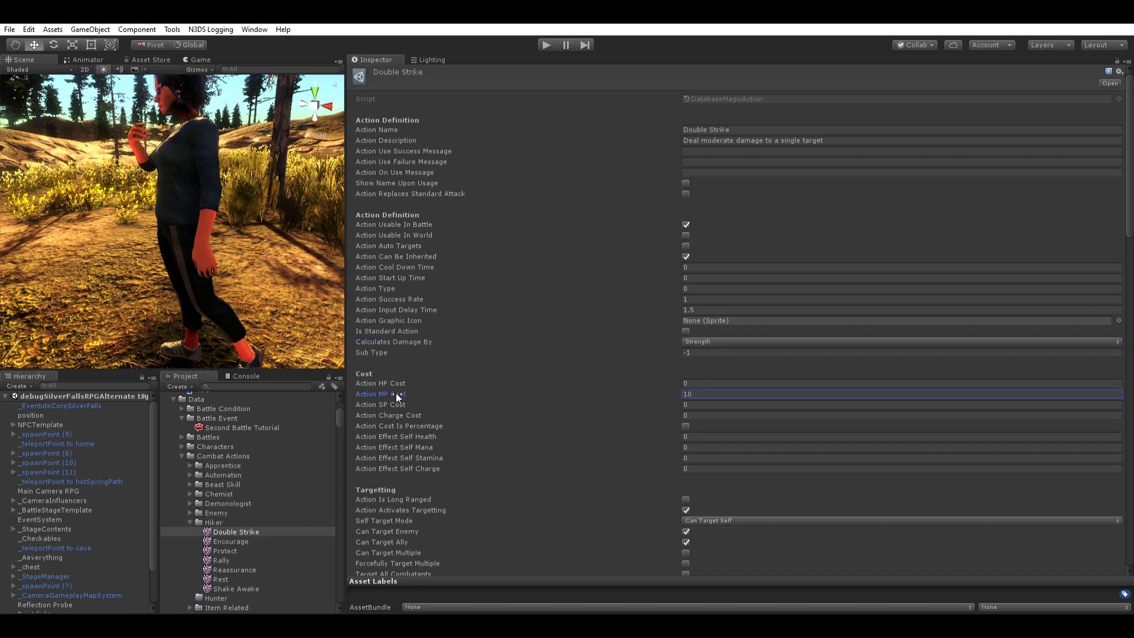
key(Tab)
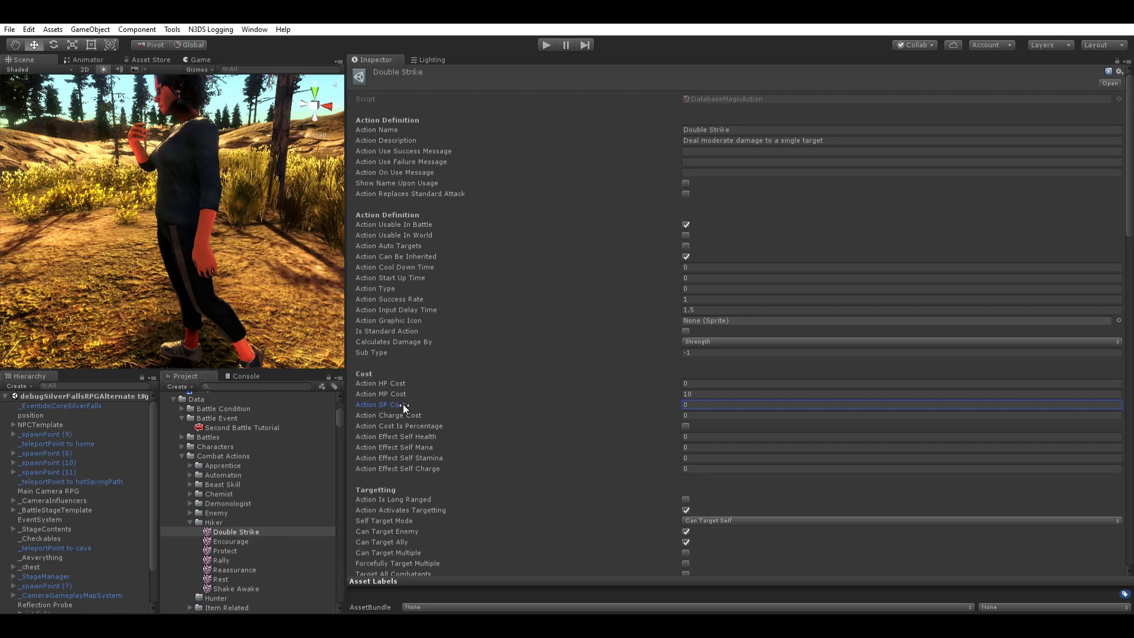
key(Tab)
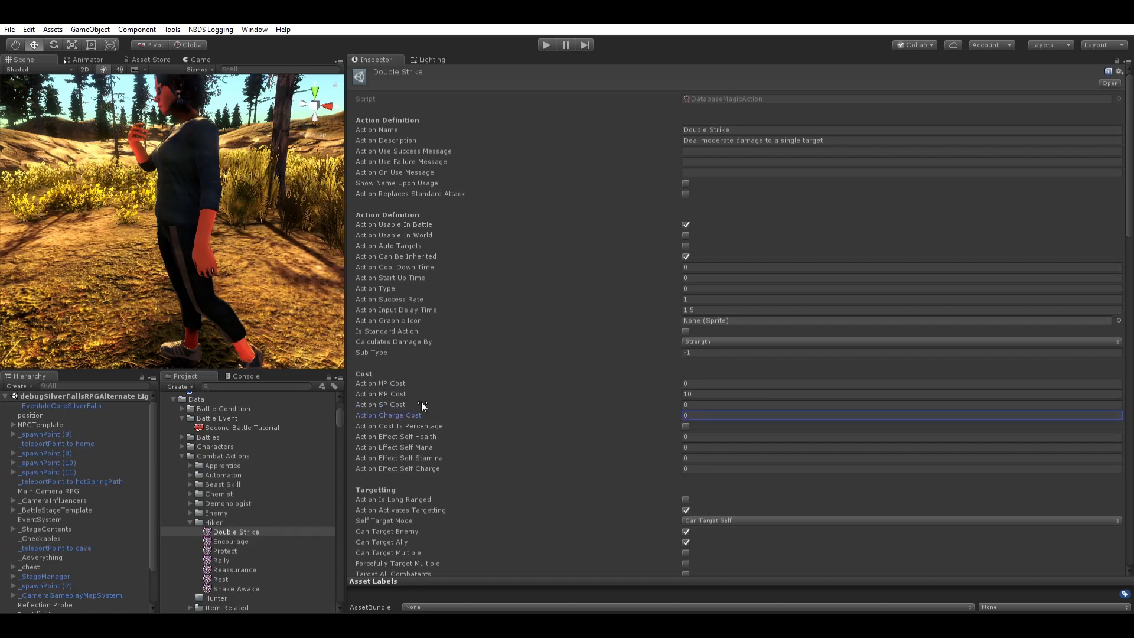
scroll(460, 388, down, 1)
scroll(449, 382, down, 1)
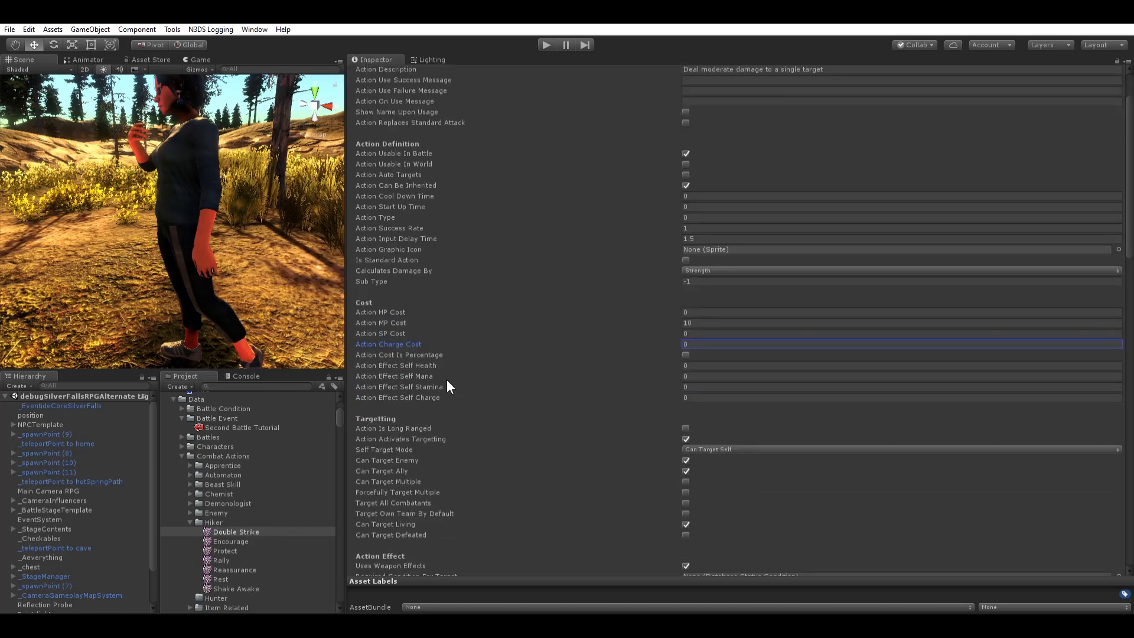
scroll(408, 414, down, 1)
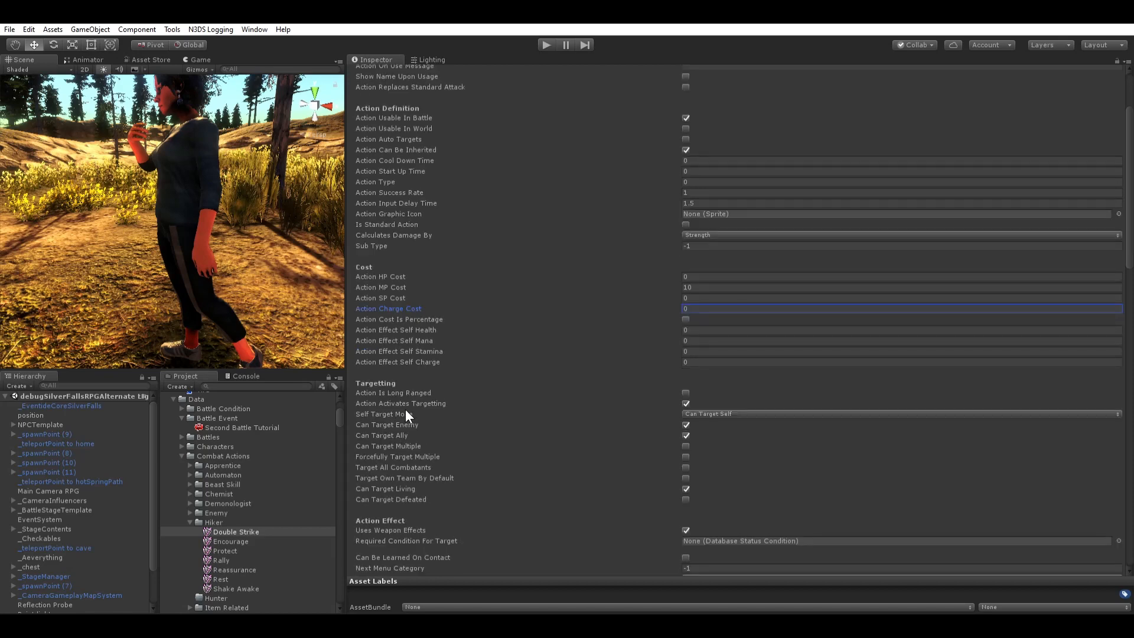
click(381, 384)
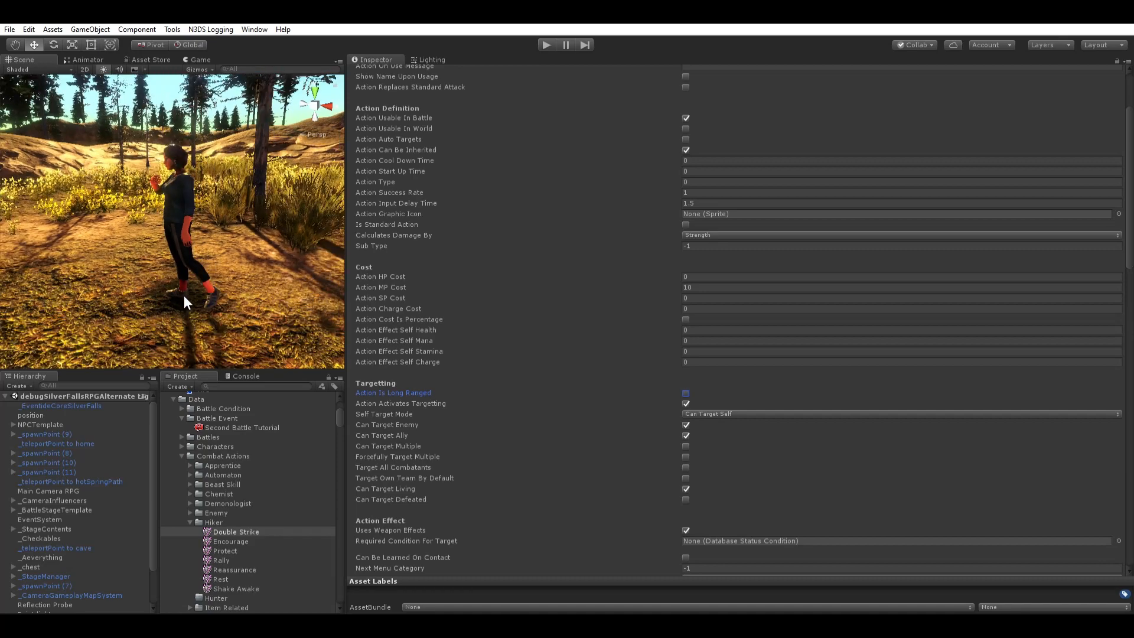
middle_drag(177, 251, 200, 256)
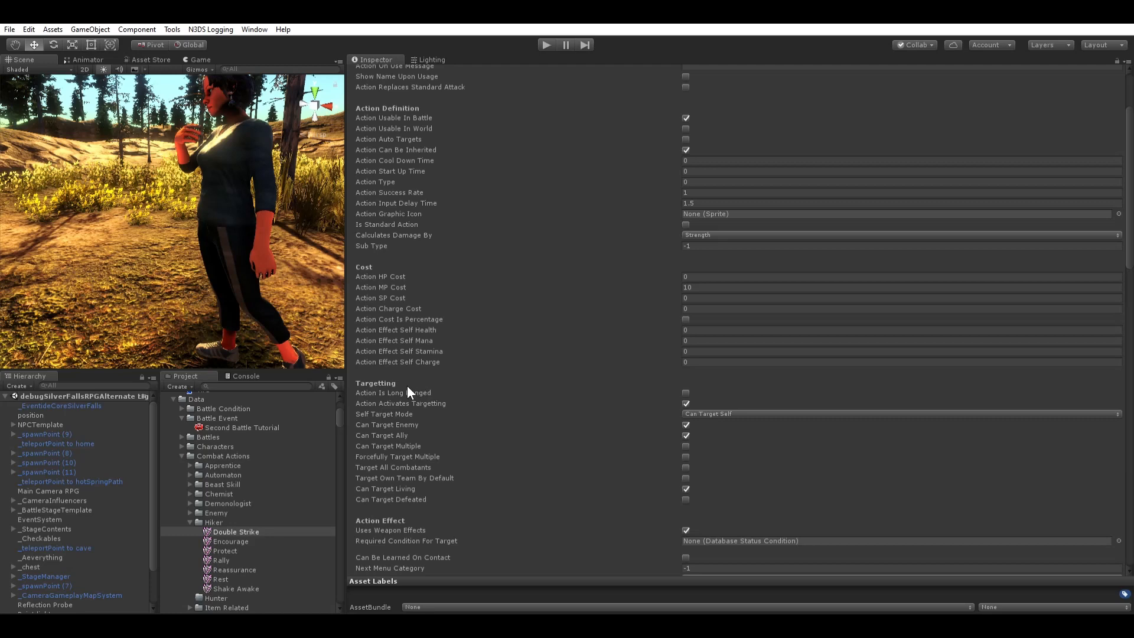
scroll(239, 303, down, 3)
middle_drag(236, 304, 262, 304)
scroll(221, 279, up, 3)
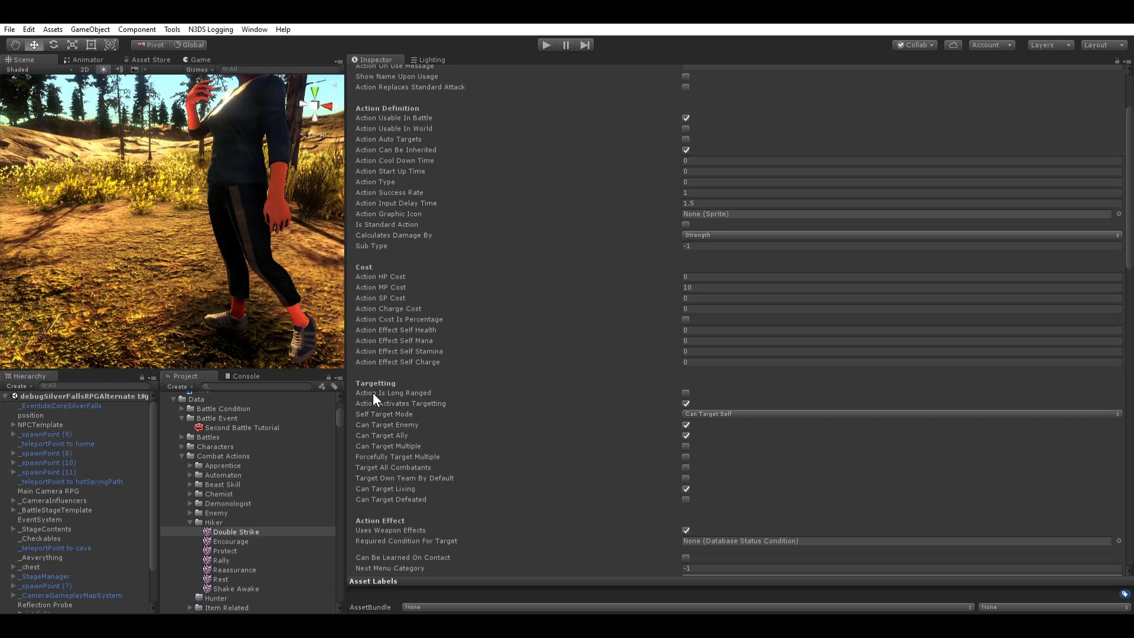
Step: Review Double Strike's Targetting options, from Action Is Long Ranged to Can Target Defeated
click(686, 392)
click(418, 453)
key(Tab)
click(420, 476)
scroll(414, 455, down, 1)
key(Tab)
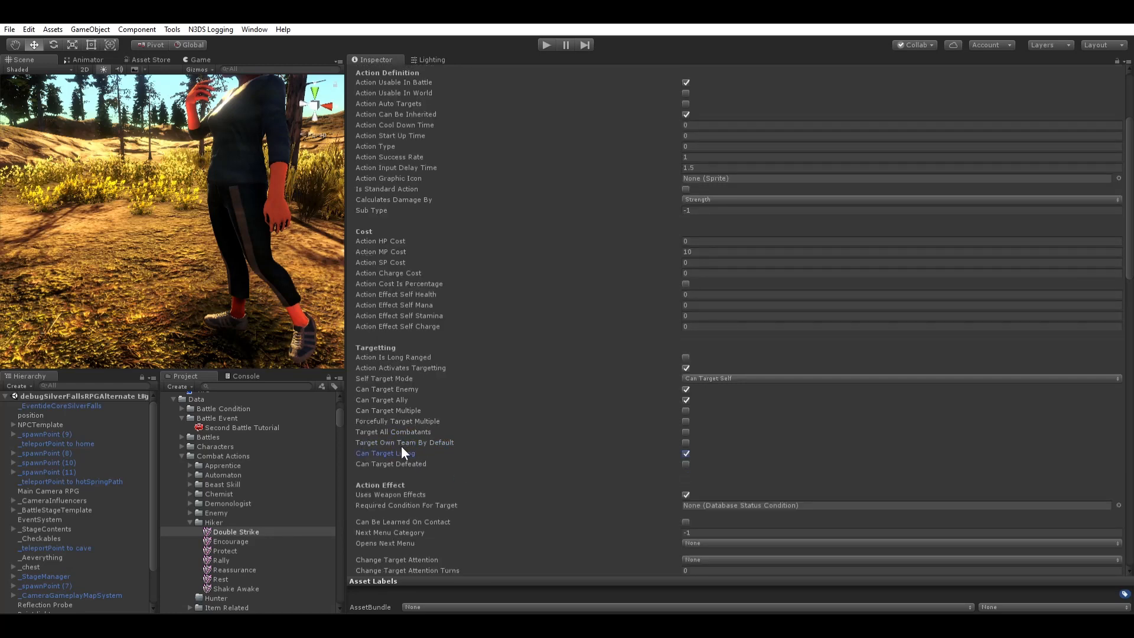
key(Tab)
scroll(408, 450, down, 2)
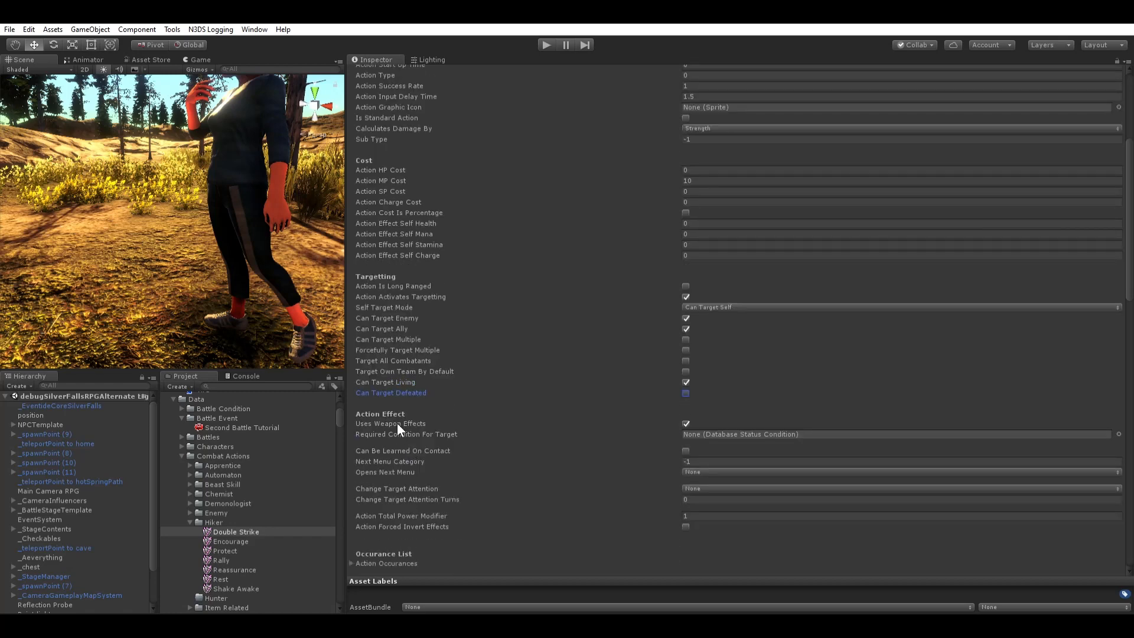
Step: Examine the Uses Weapon Effects, Required Condition For Target and Can Be Learned On Contact settings of Double Strike
key(Tab)
key(Tab)
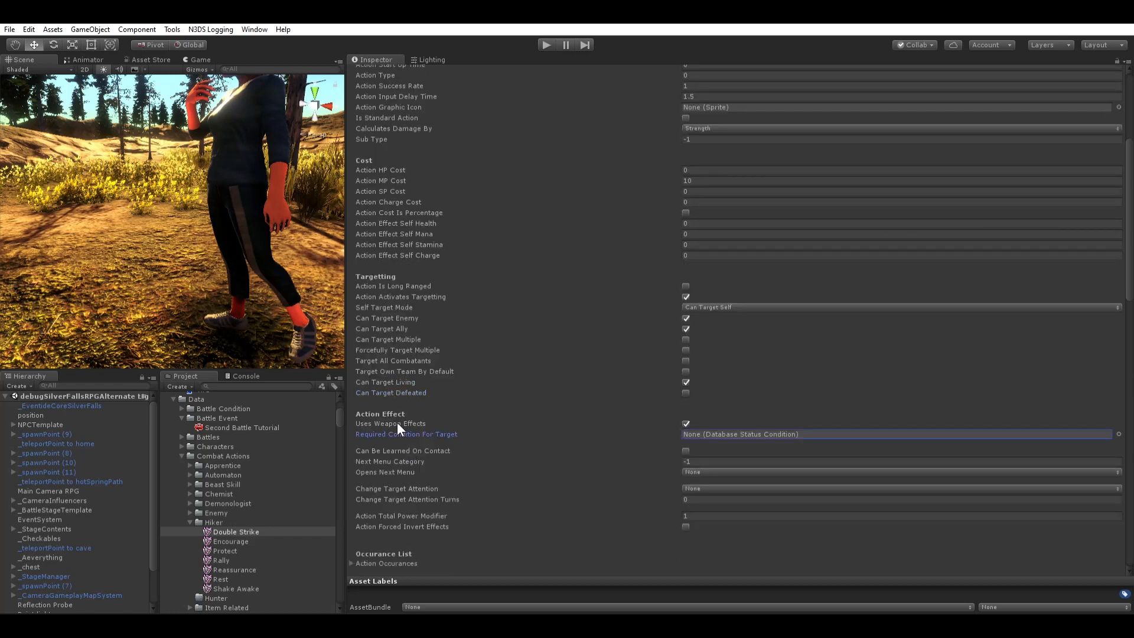
scroll(397, 423, down, 1)
scroll(627, 274, up, 7)
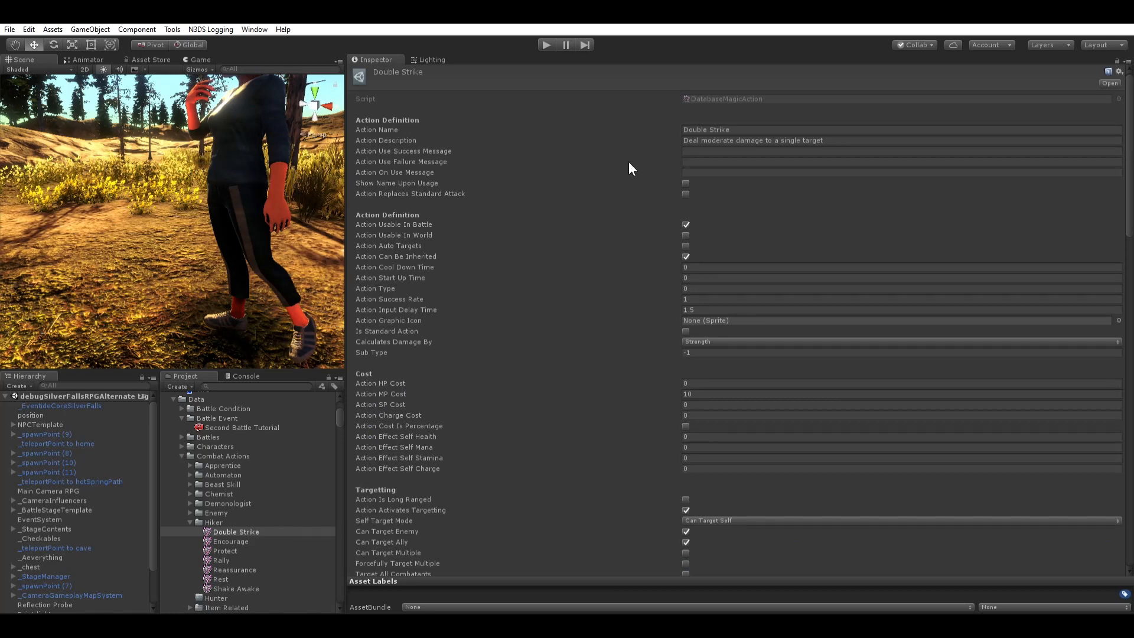
scroll(675, 428, down, 6)
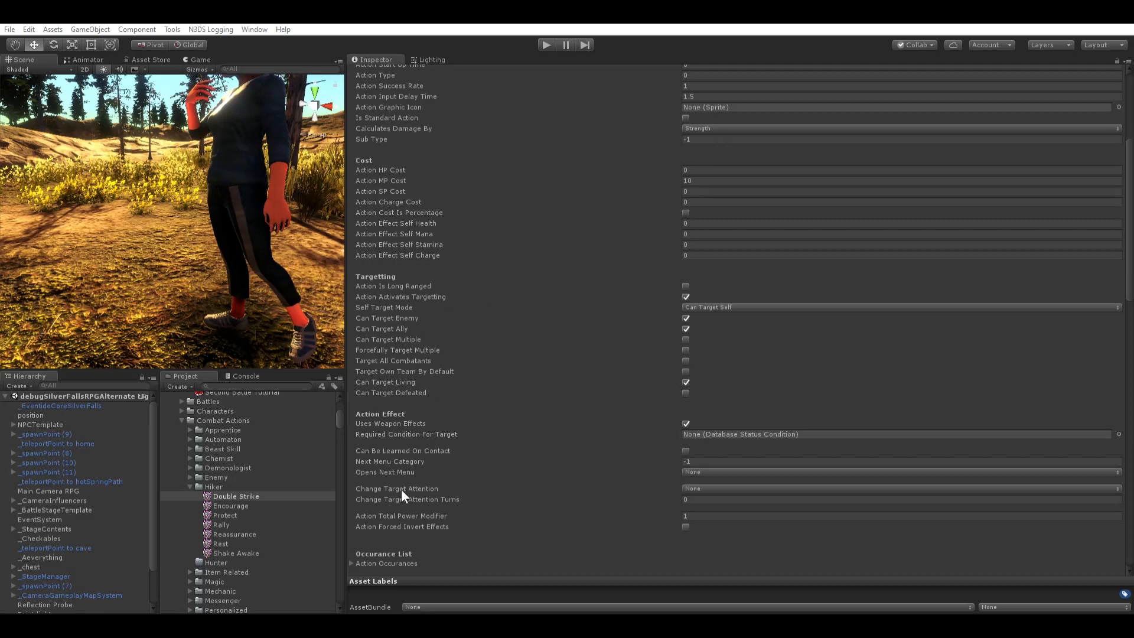
click(693, 114)
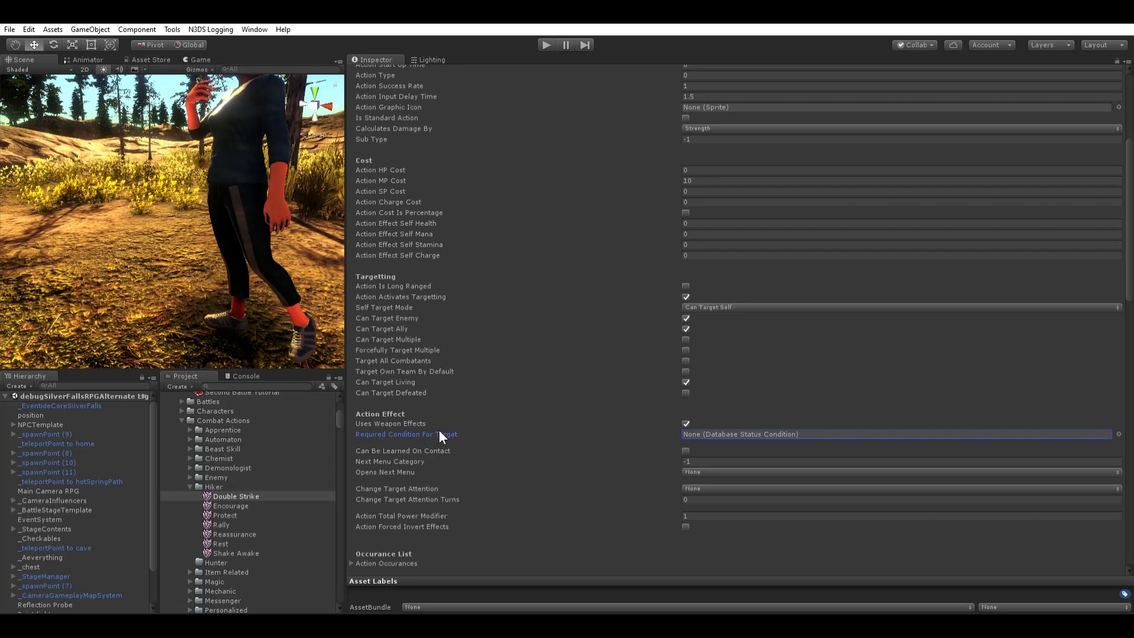
key(Tab)
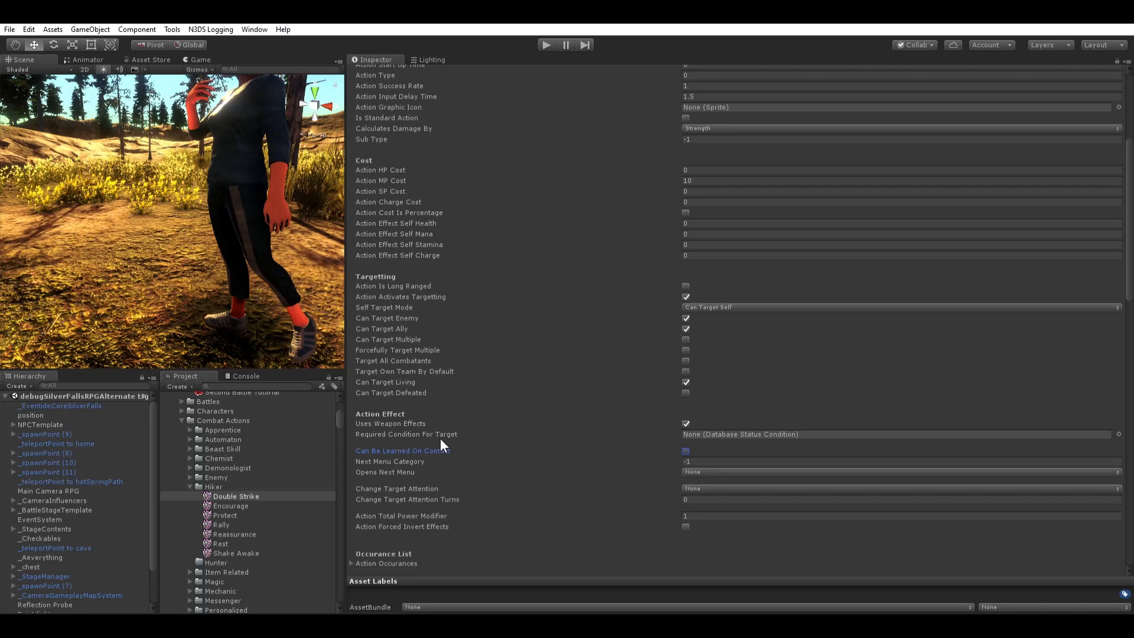
scroll(253, 233, down, 4)
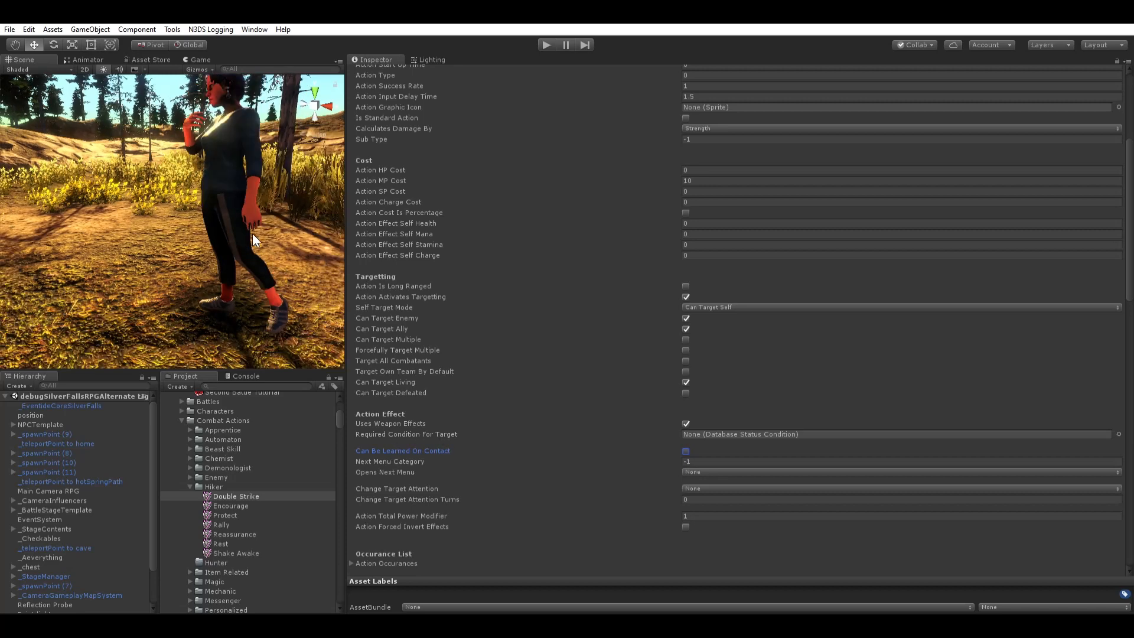
middle_drag(253, 233, 249, 242)
scroll(249, 243, up, 4)
scroll(203, 239, up, 2)
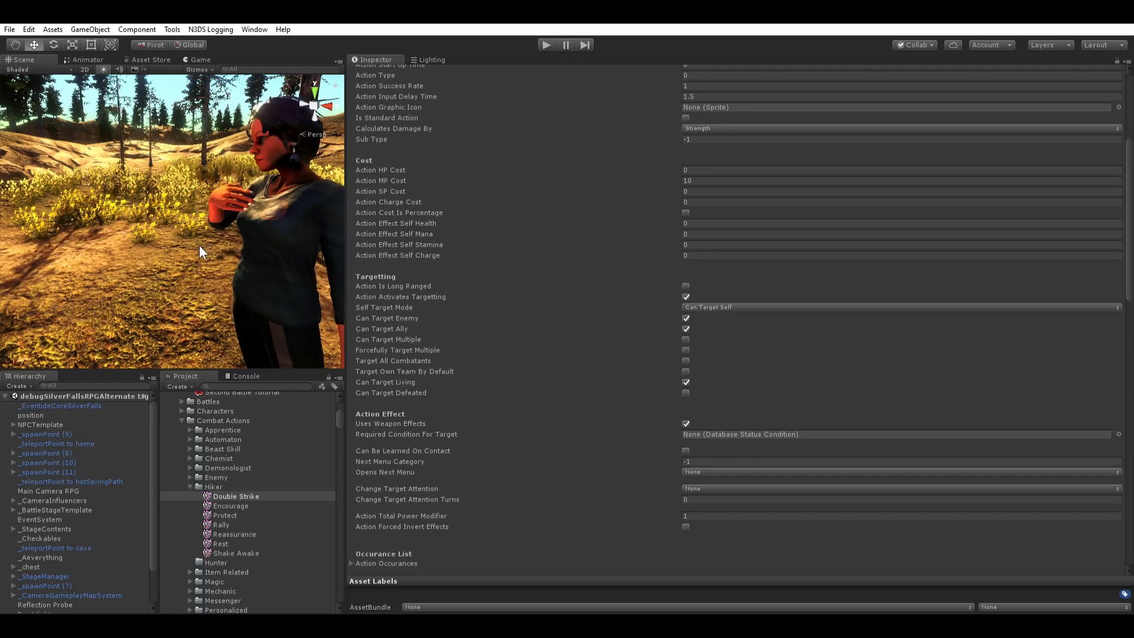
Step: Review Double Strike's next menu settings and its Change Target Attention setting
click(441, 437)
click(395, 459)
scroll(234, 488, down, 3)
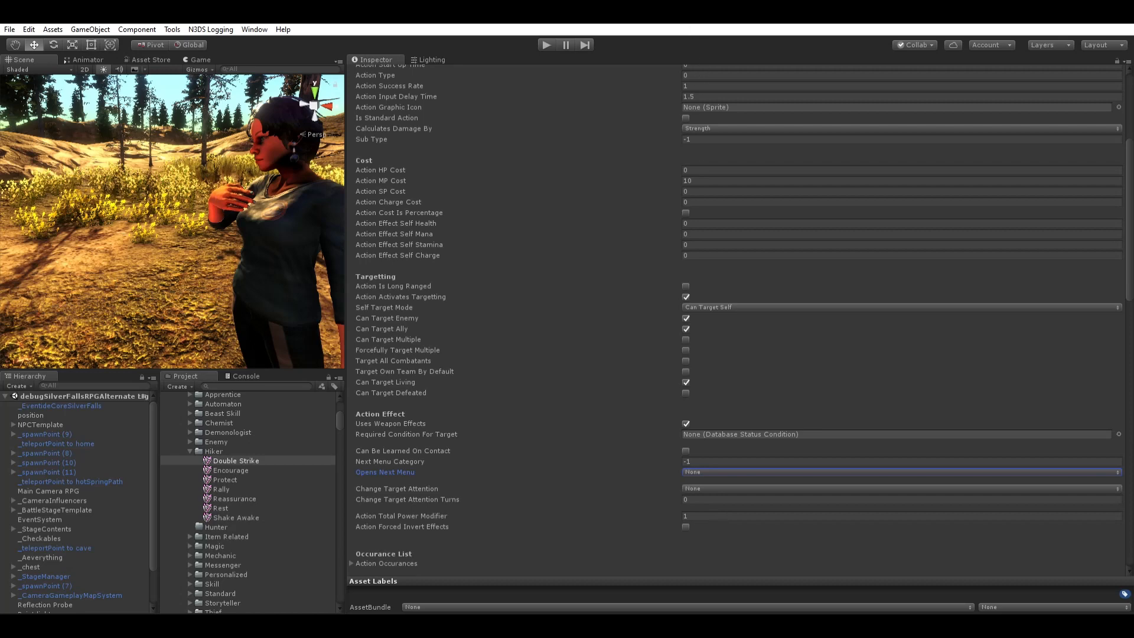
click(406, 480)
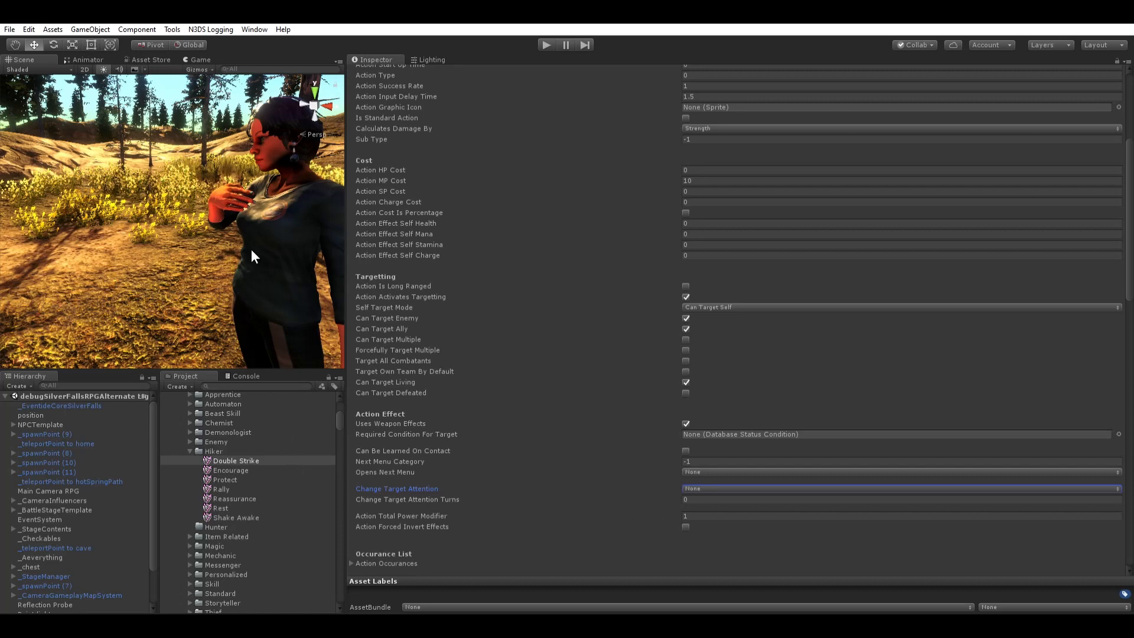
alt+drag(251, 249, 268, 265)
scroll(291, 260, up, 3)
middle_drag(285, 264, 220, 286)
scroll(220, 286, up, 2)
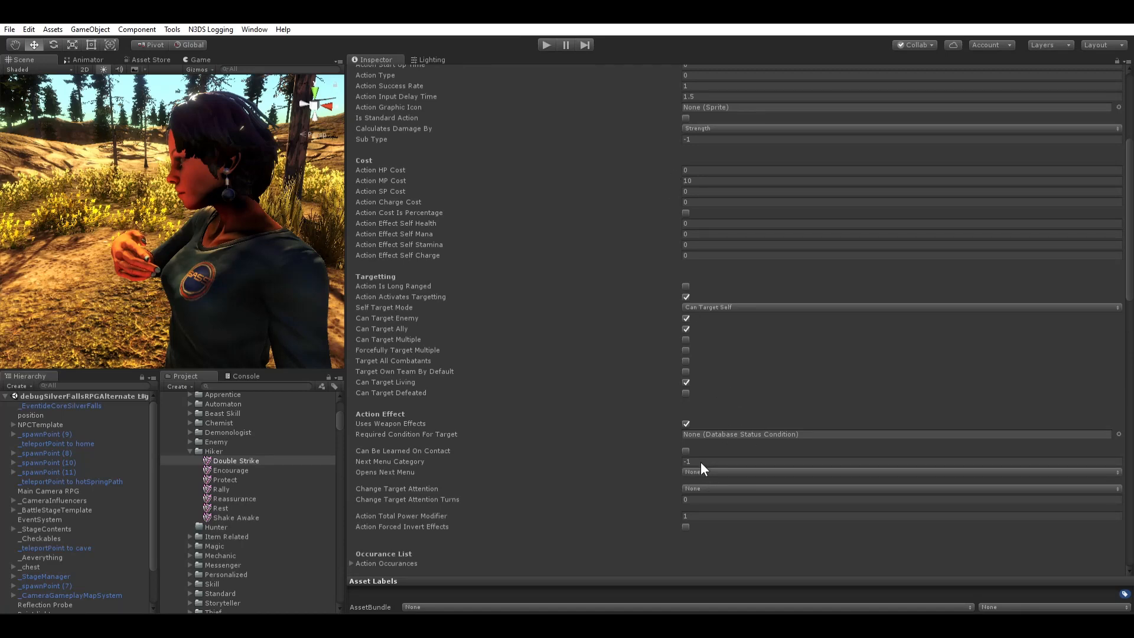
Step: Set Double Strike's Change Target Attention to This User and its Change Target Attention Turns to 2
click(764, 506)
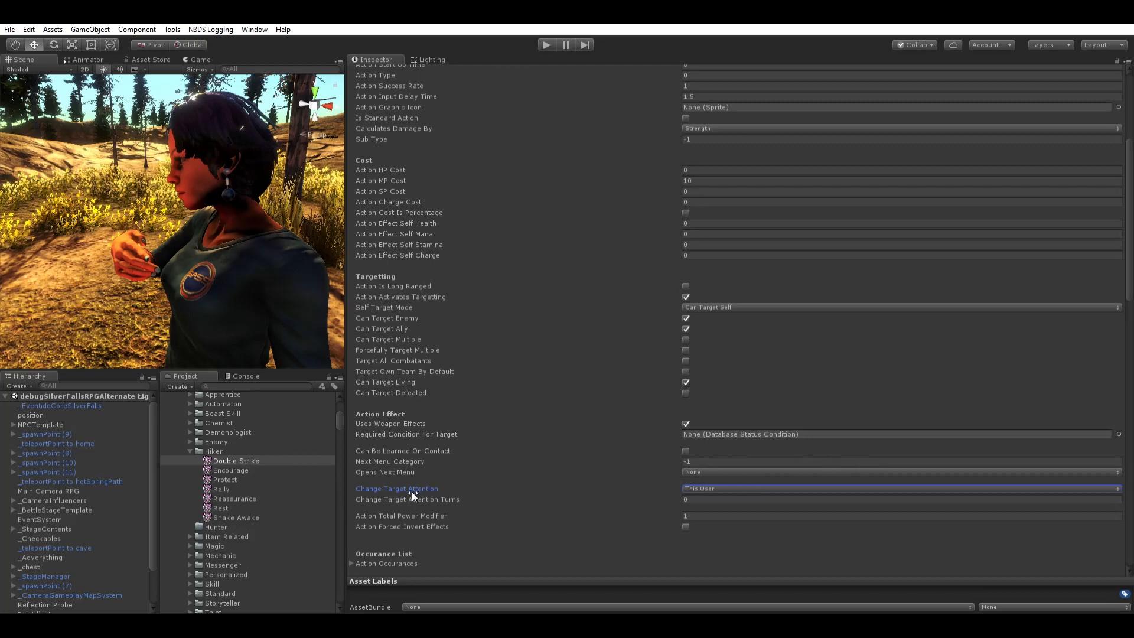
key(Tab)
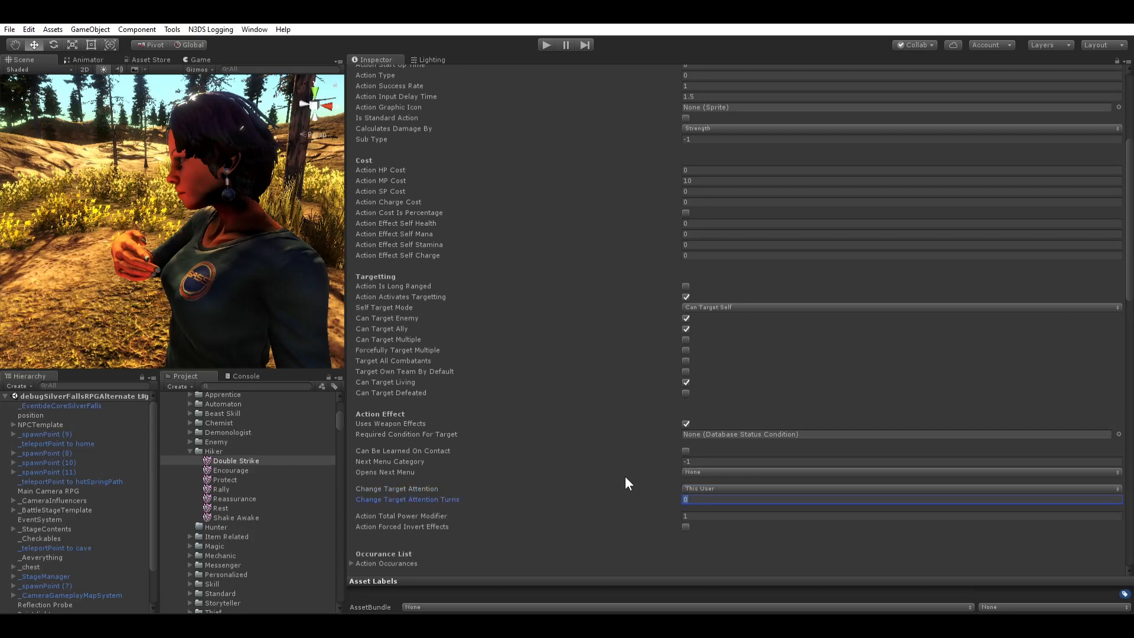
text(2)
scroll(713, 473, down, 1)
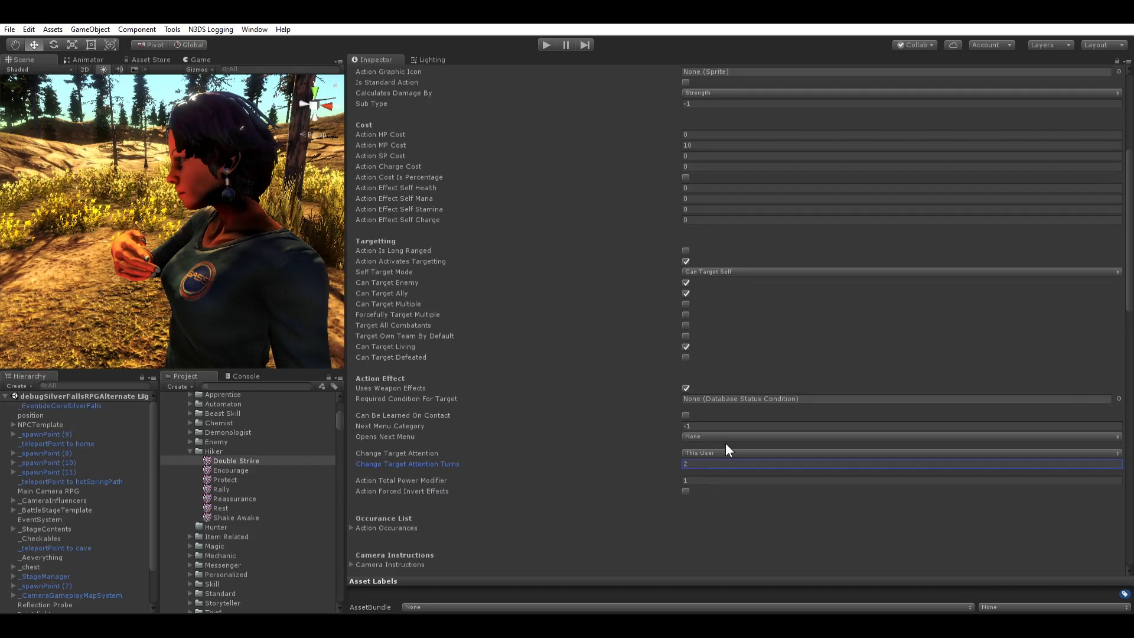
Step: Try an Action Total Power Modifier of 1.5 for Double Strike and set it back to 1
click(403, 477)
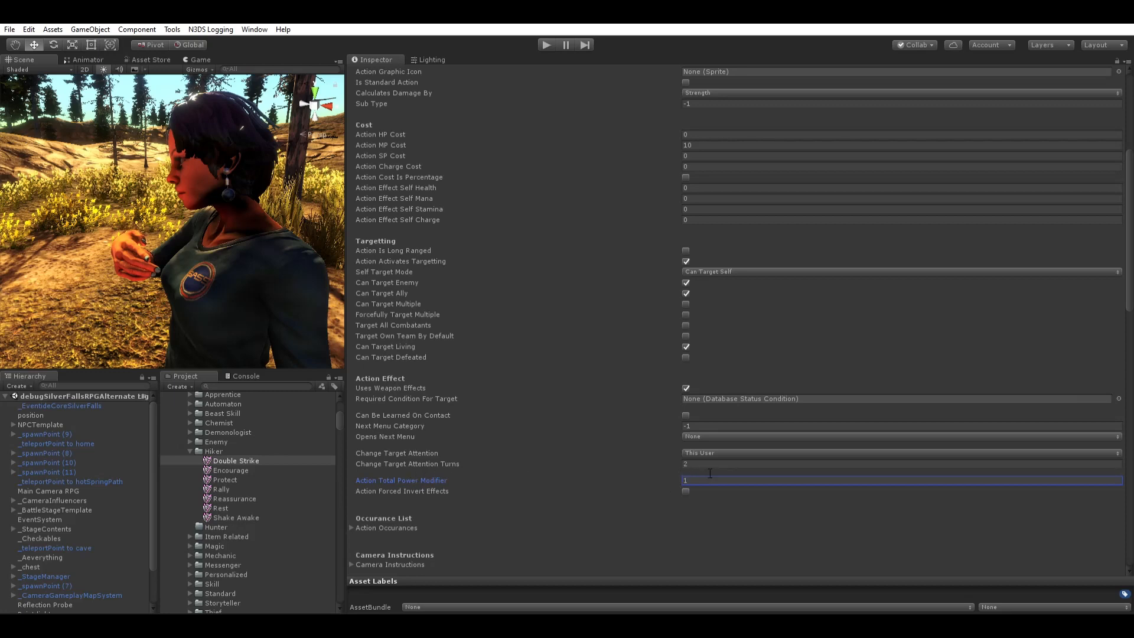
drag(710, 474, 583, 462)
text(1.5)
scroll(606, 474, down, 1)
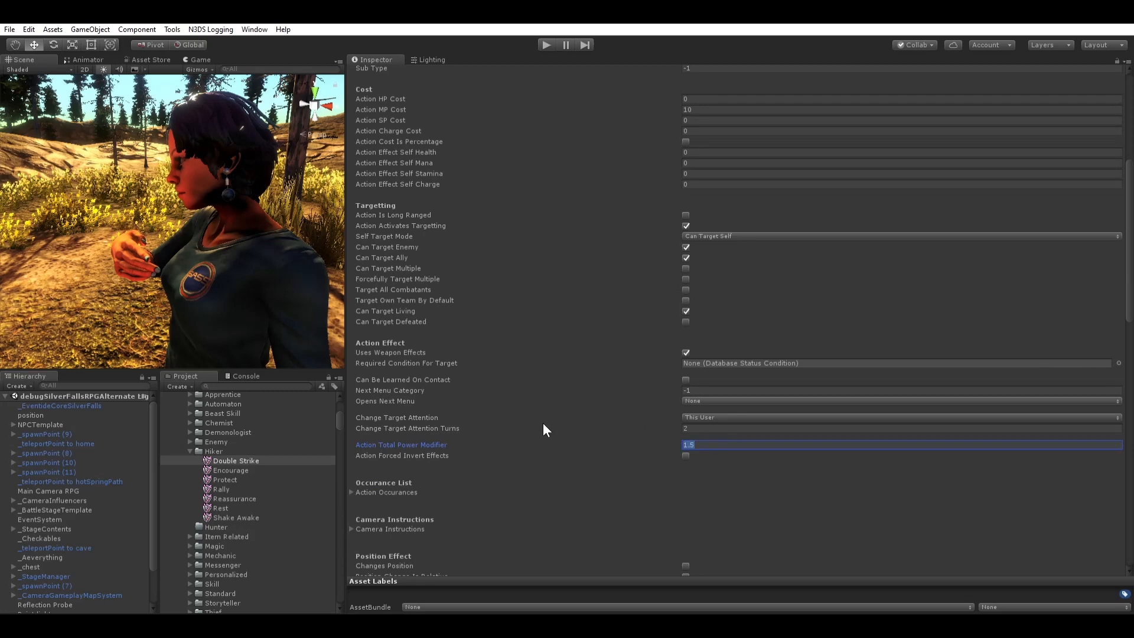
text(1)
scroll(421, 423, down, 2)
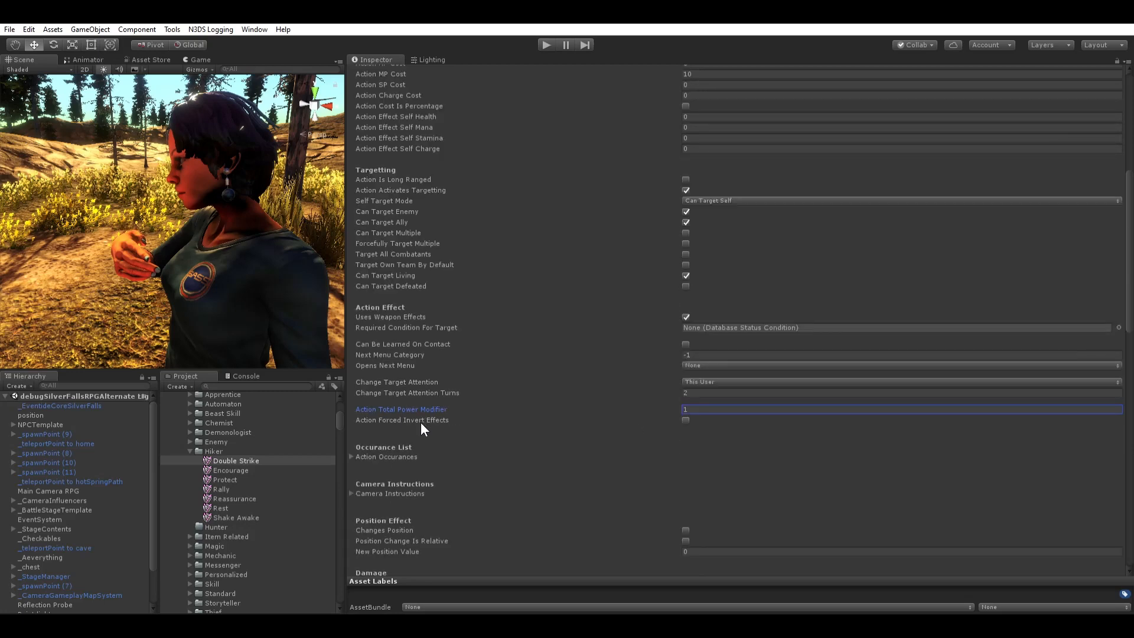
key(Tab)
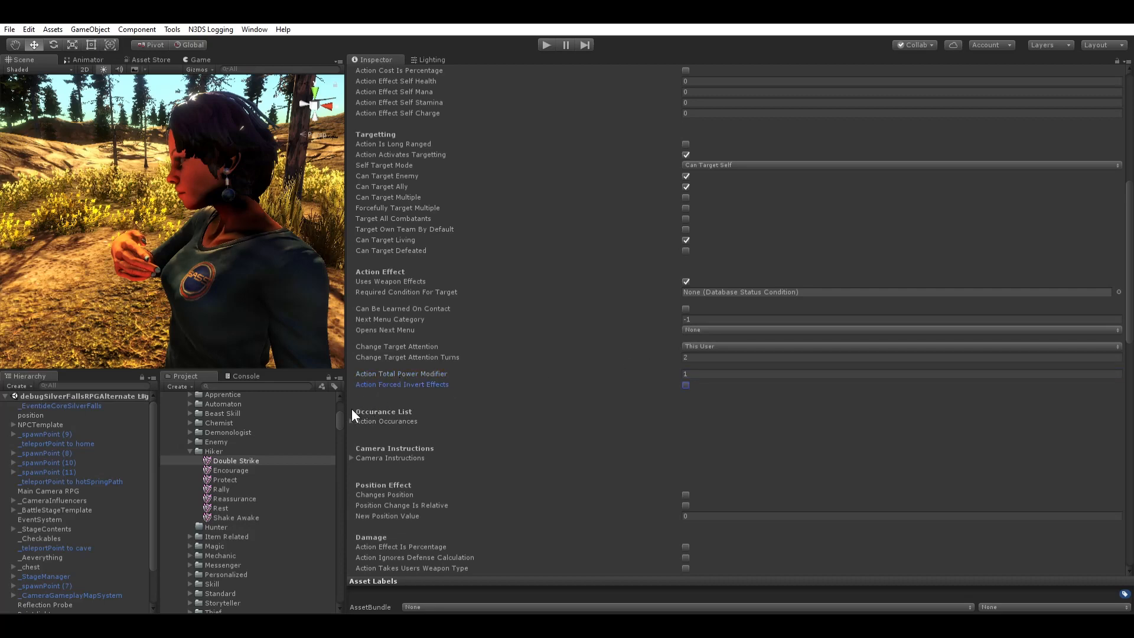
Step: Expand Double Strike's Camera Instructions and Action Occurances lists, including Element 0 and Element 1, to review the occurrence settings
click(352, 456)
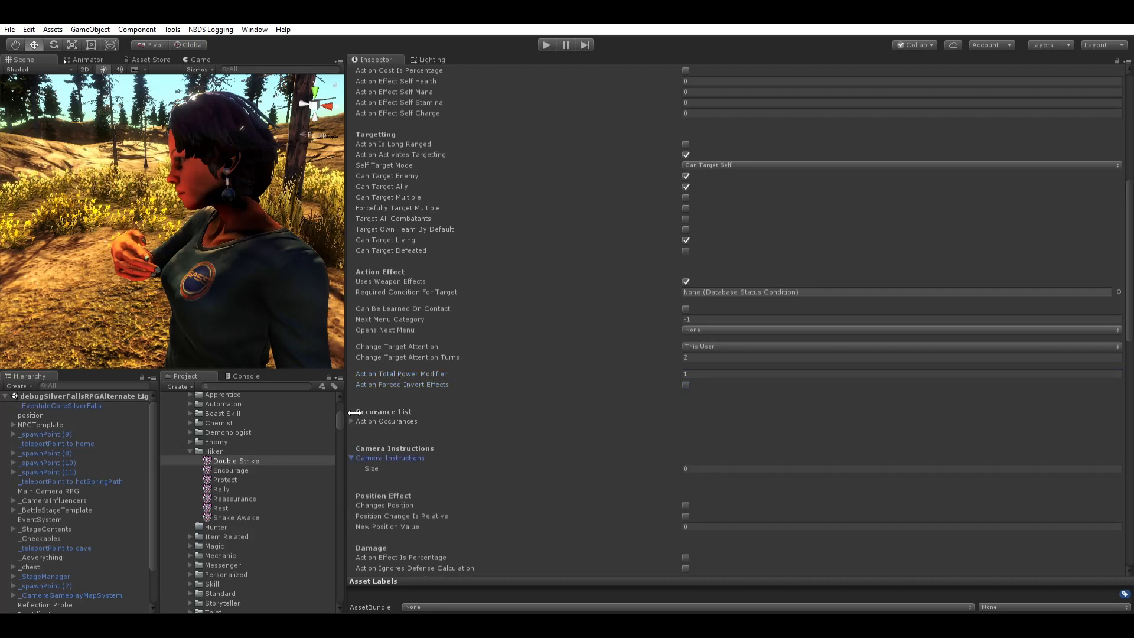
click(352, 421)
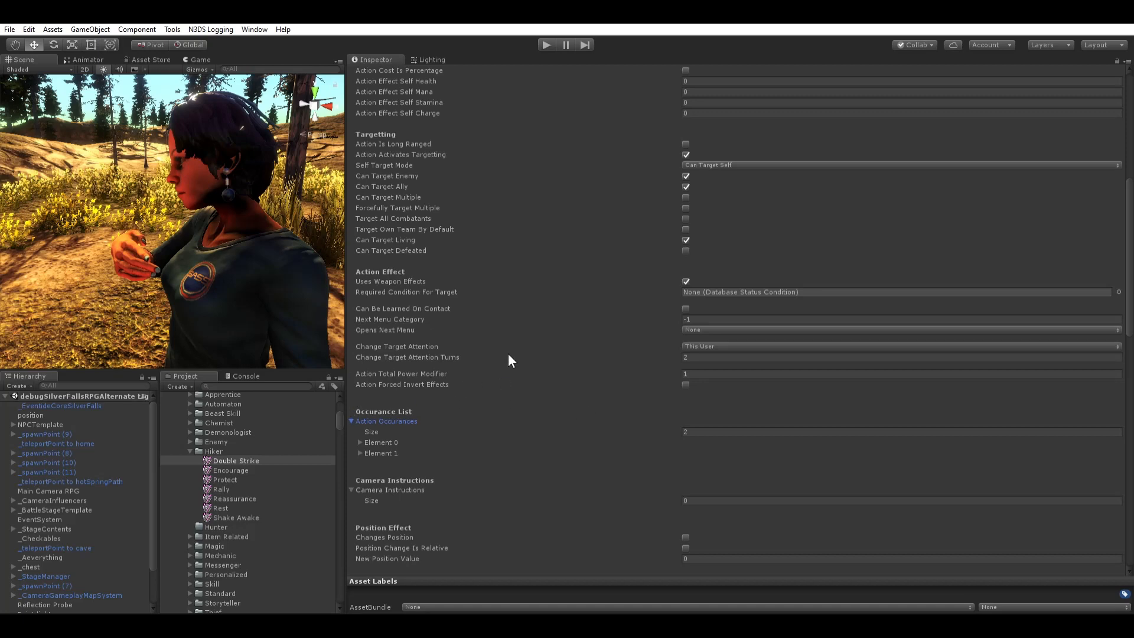
click(361, 442)
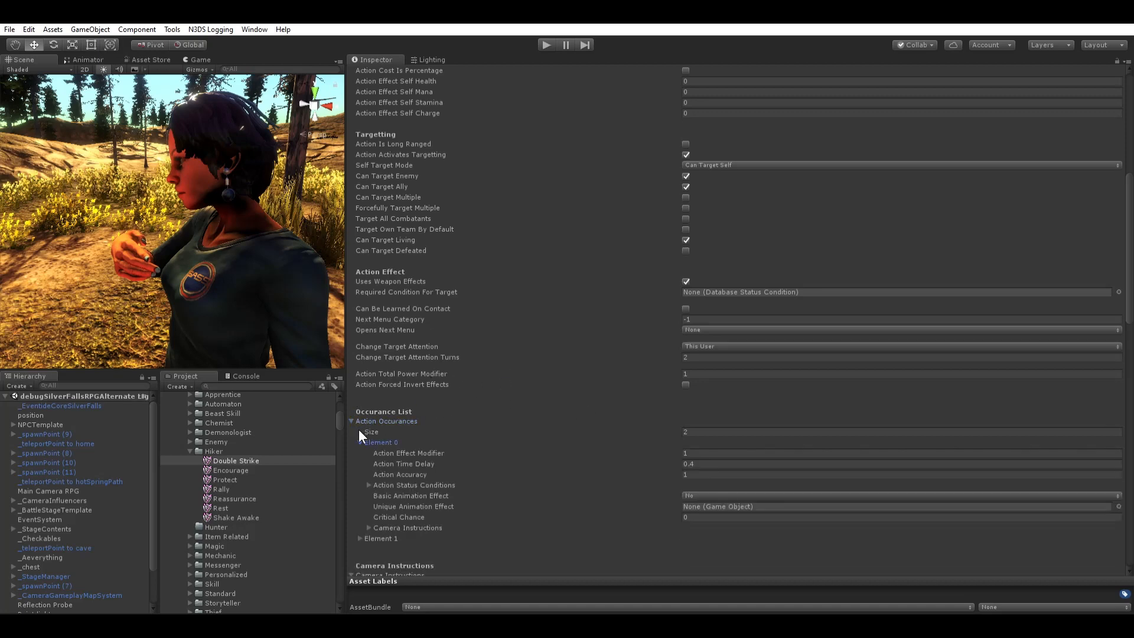
scroll(360, 430, down, 1)
click(360, 502)
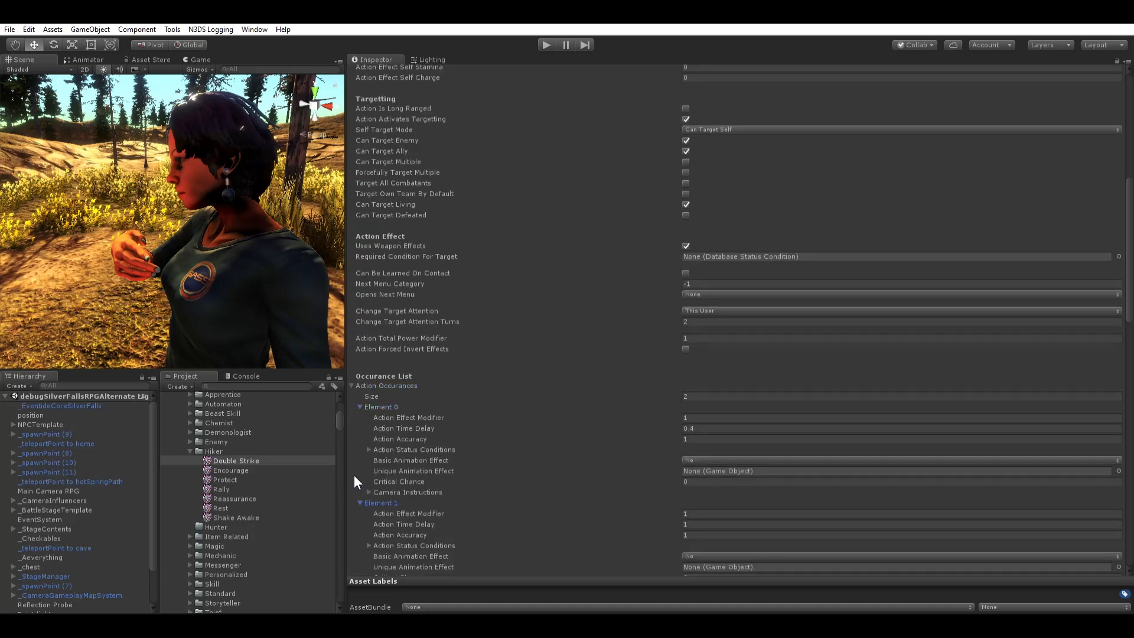
scroll(353, 475, down, 4)
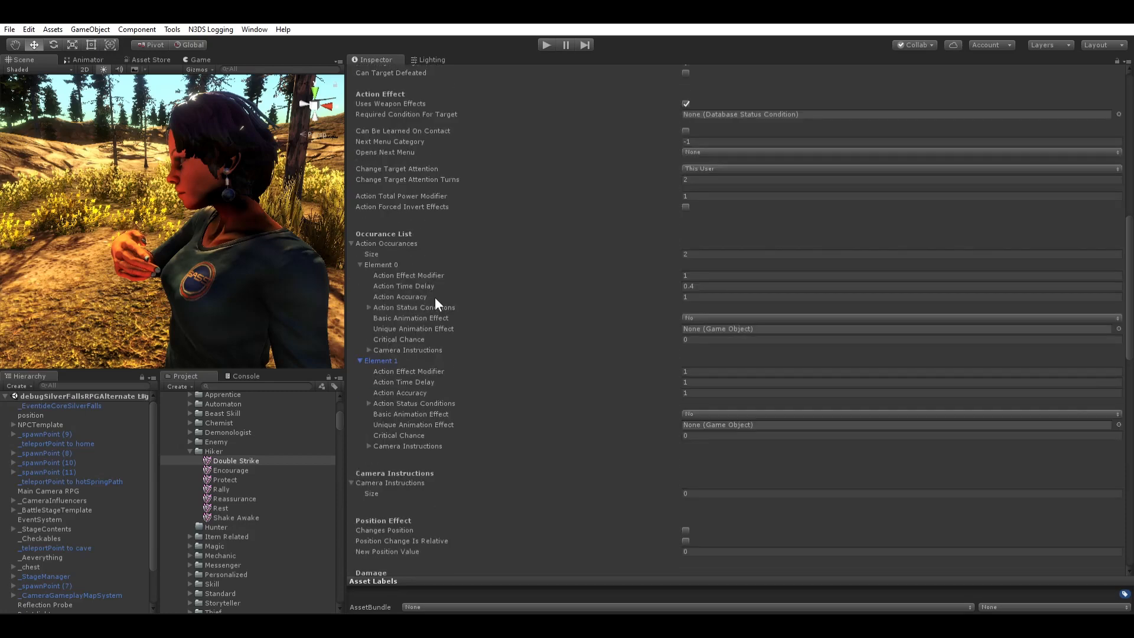
scroll(522, 306, up, 15)
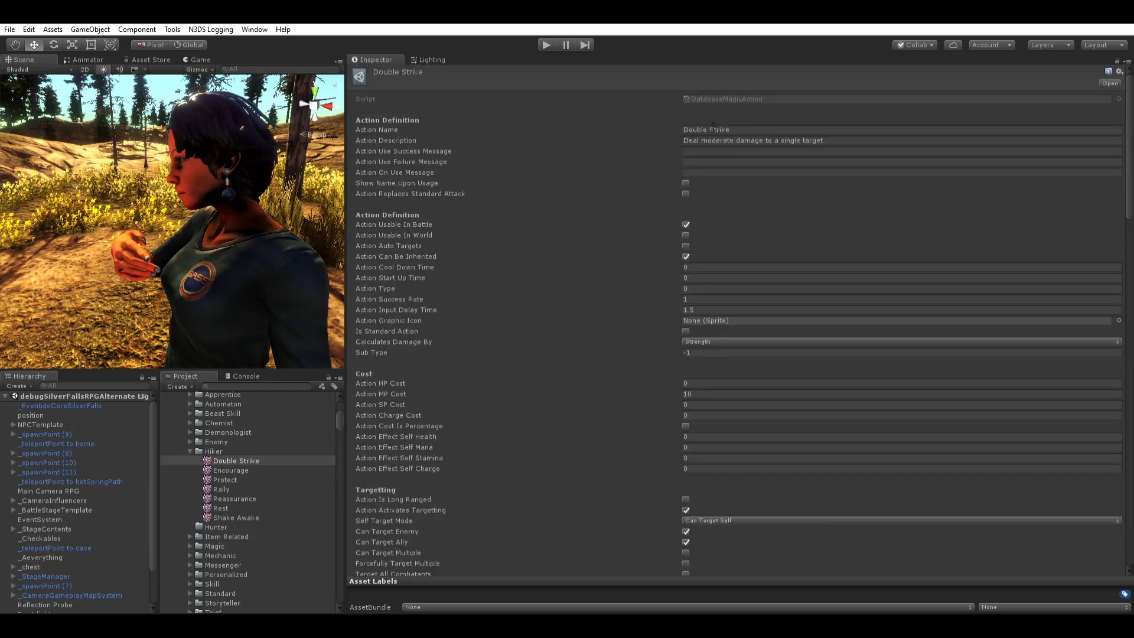
scroll(709, 130, down, 11)
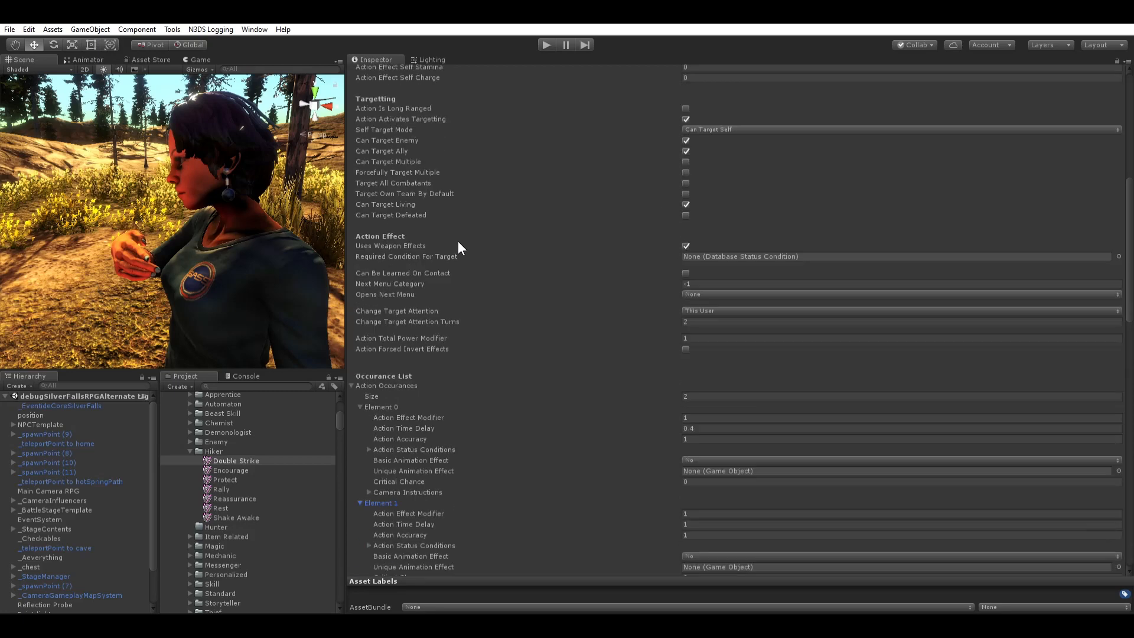
scroll(402, 361, down, 3)
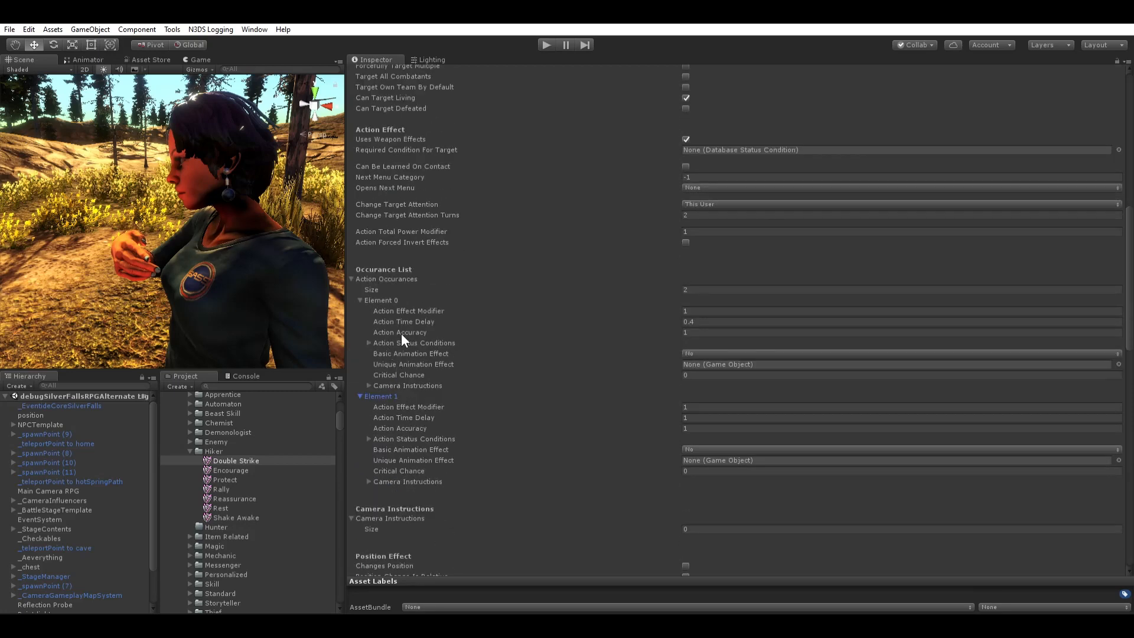
Step: Examine the Action Effect Modifier, Action Time Delay and Action Accuracy settings of the two action occurrences
click(708, 317)
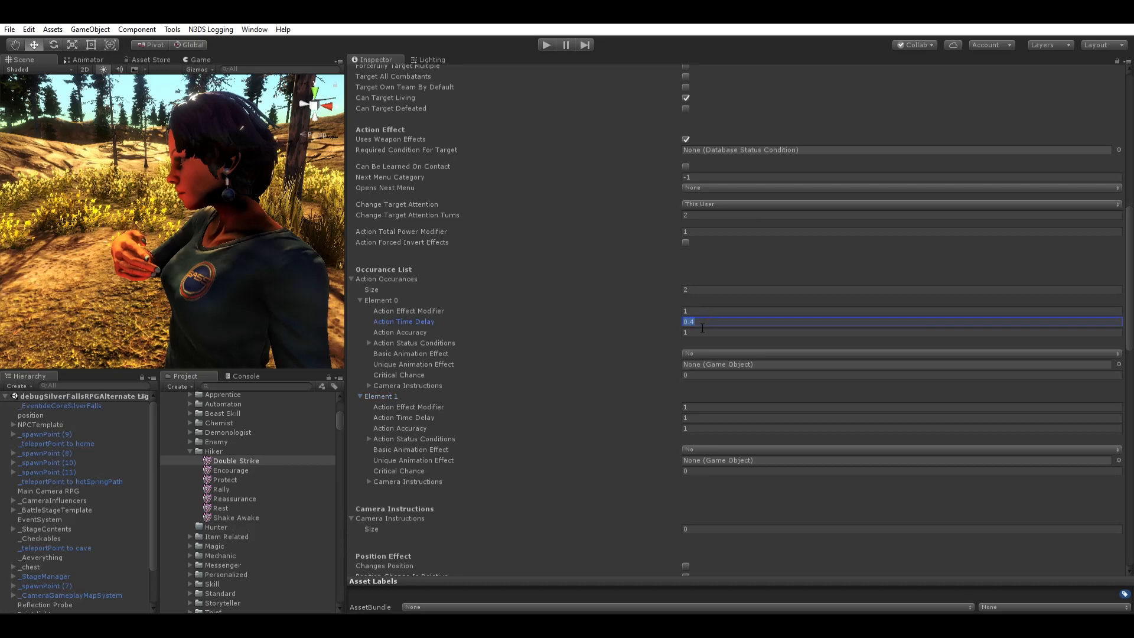
click(702, 329)
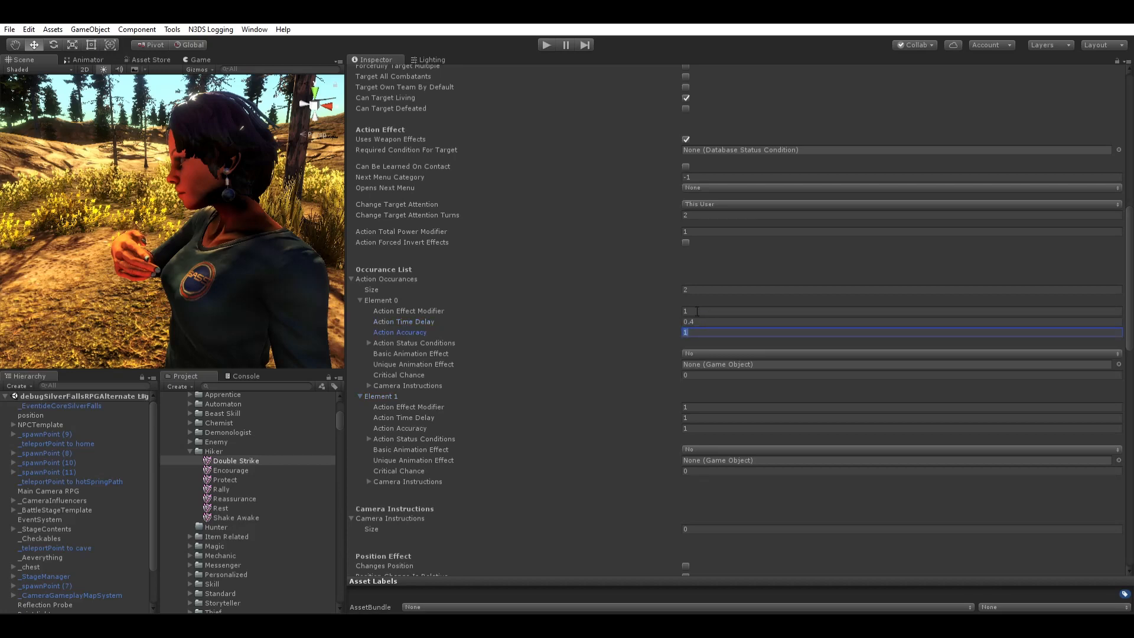
click(701, 311)
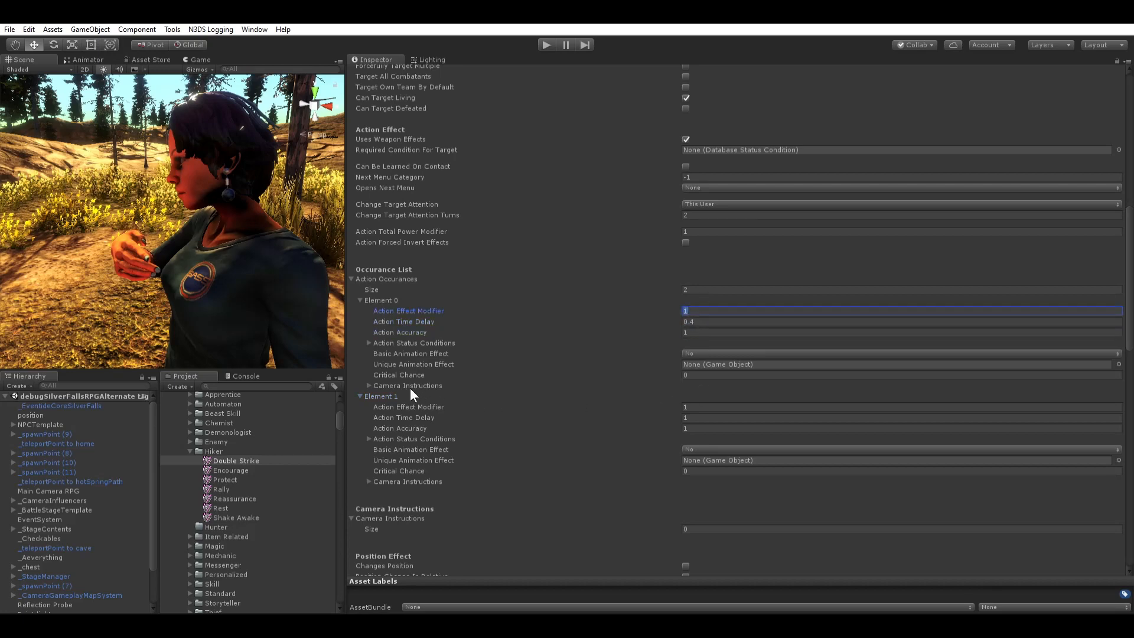
scroll(406, 385, down, 2)
click(710, 336)
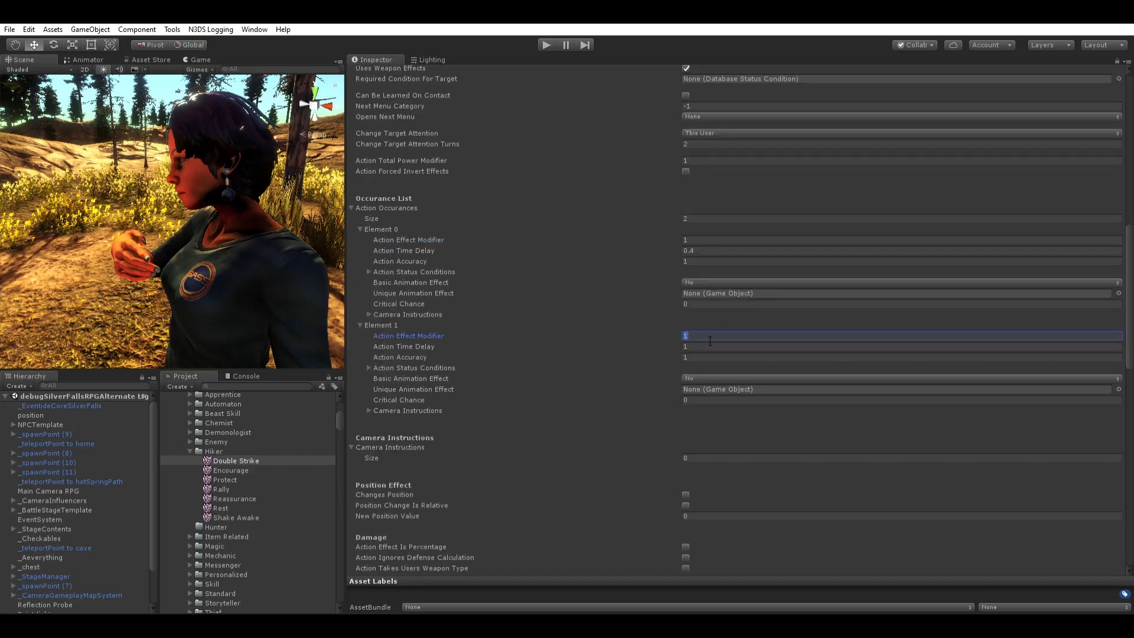
click(704, 354)
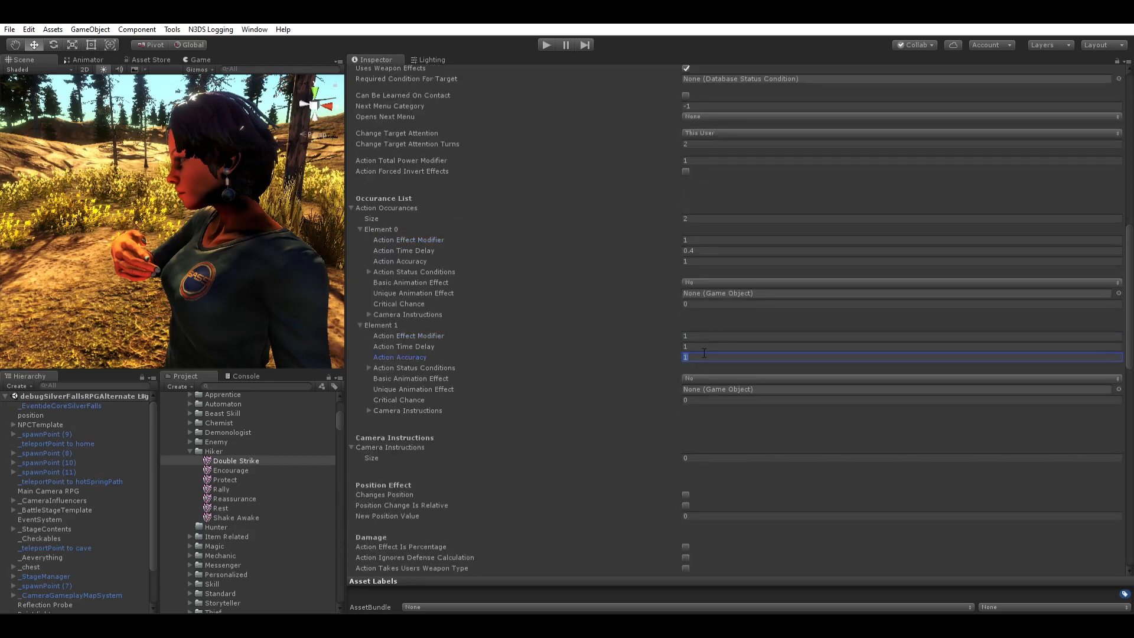
Step: Duplicate the Element 1 occurrence and set the Action Time Delay of the new Element 2 to 1.6
right_click(403, 323)
click(415, 339)
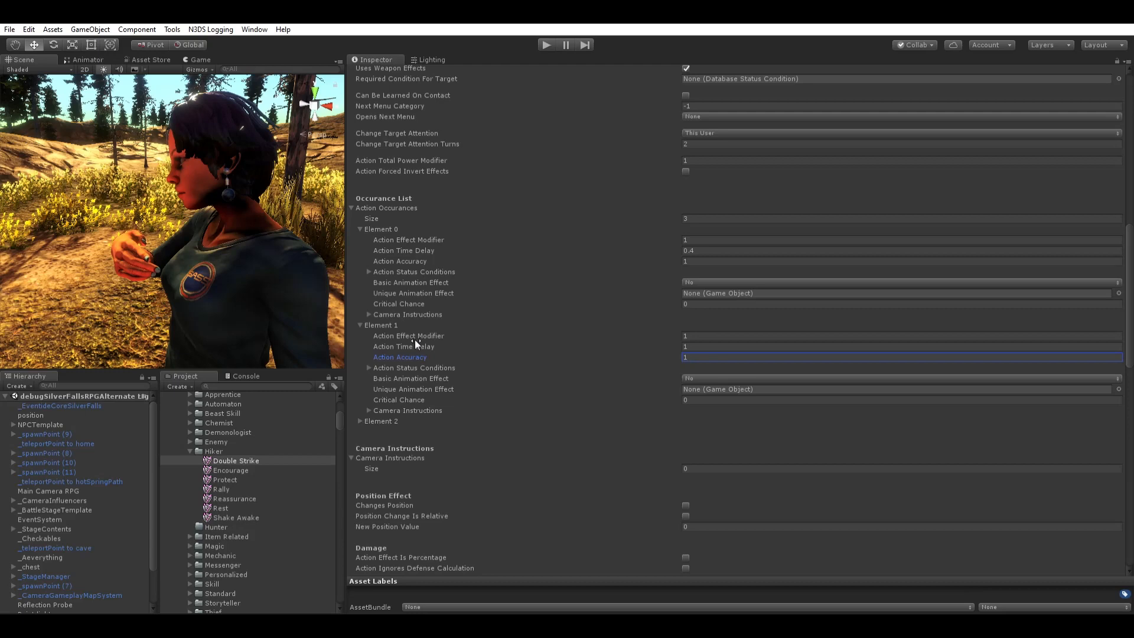
click(360, 420)
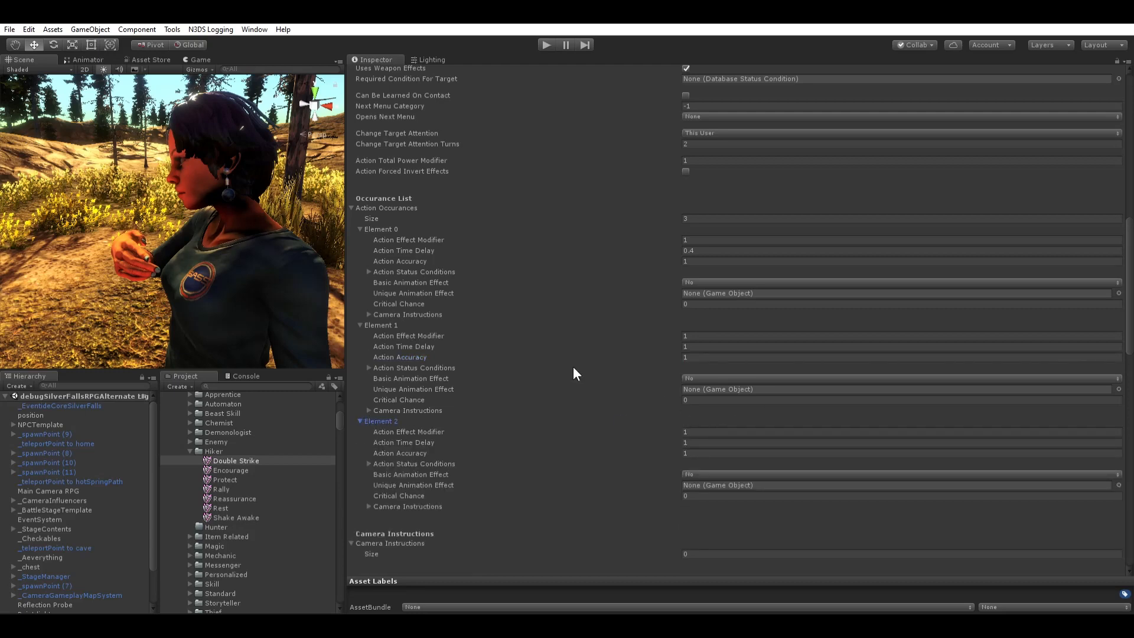
click(703, 441)
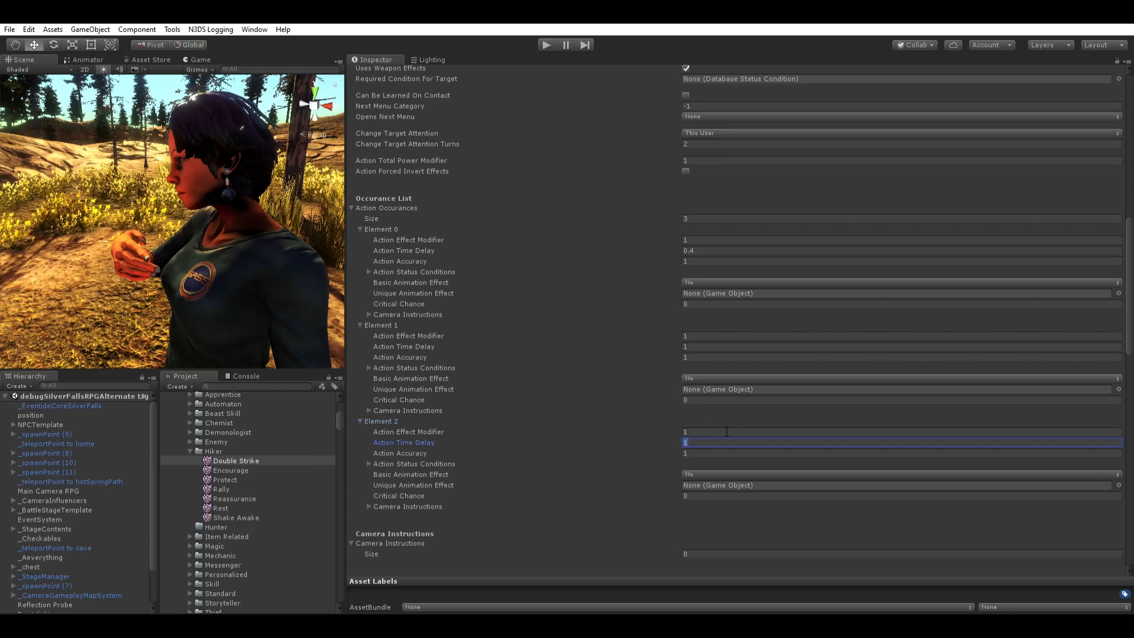
text(1.6)
scroll(437, 434, down, 1)
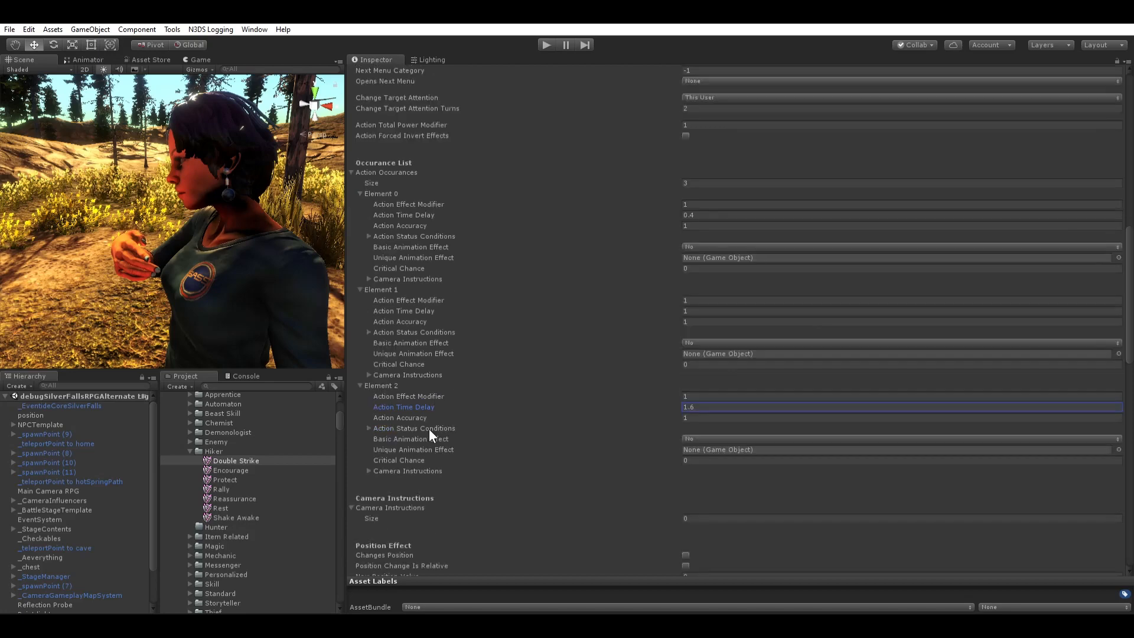
Step: Compare the time delays of Element 1 and Element 2 and set Element 2's Action Accuracy to 0.5
click(700, 311)
click(701, 407)
key(Tab)
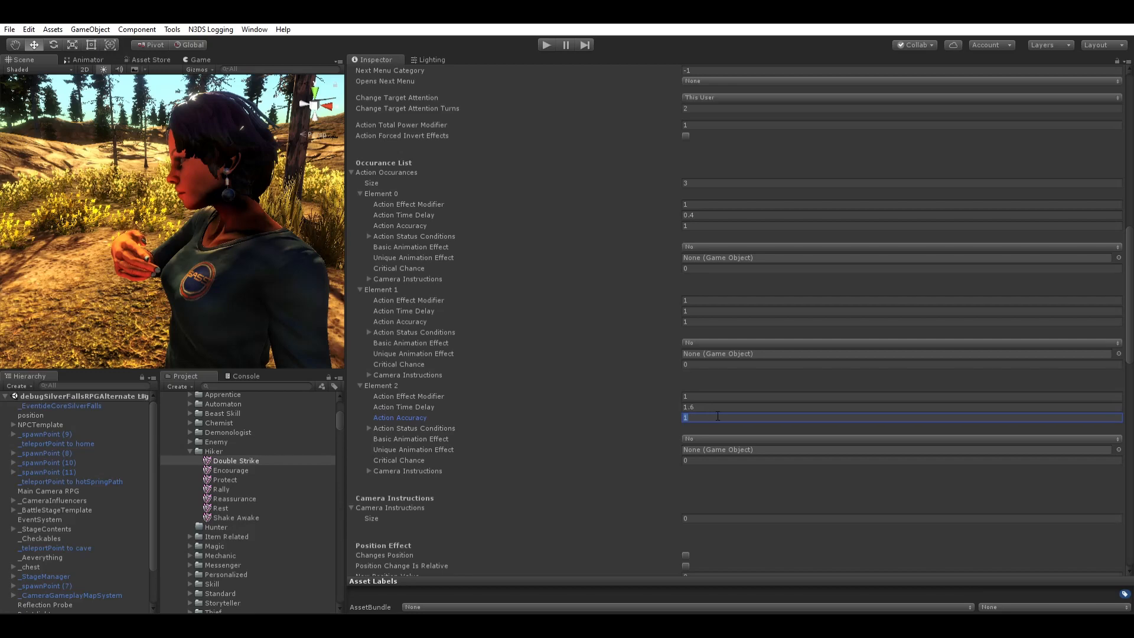
text(0.5)
Step: Add one status condition to occurrence Element 2, with Burn as the condition and a Status Accuracy of 0.2
click(370, 428)
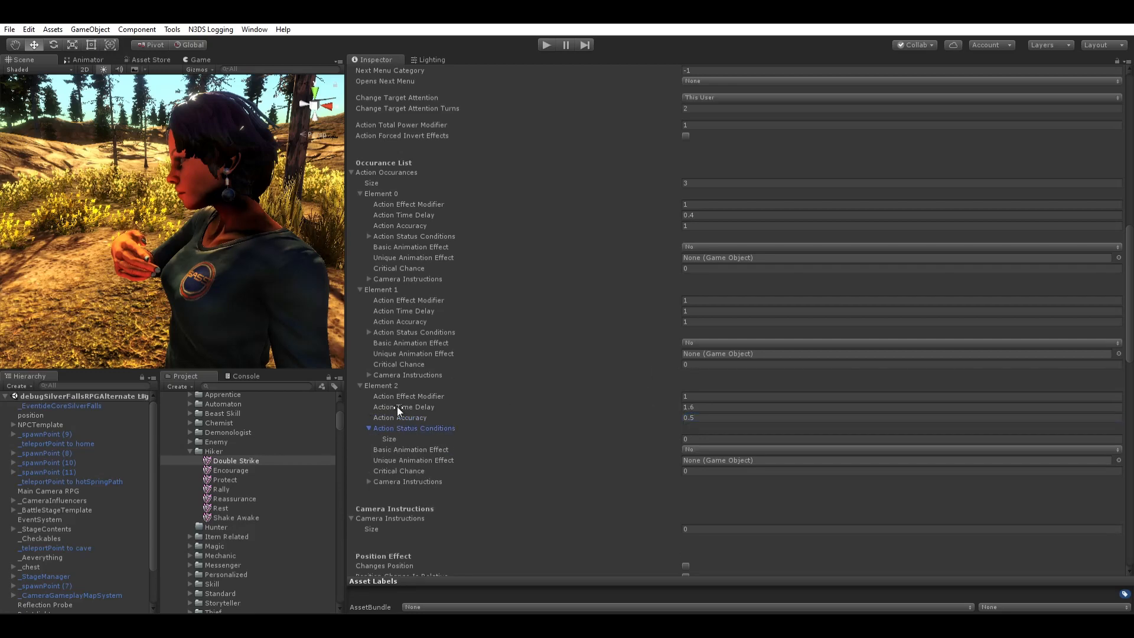
click(690, 438)
text(1)
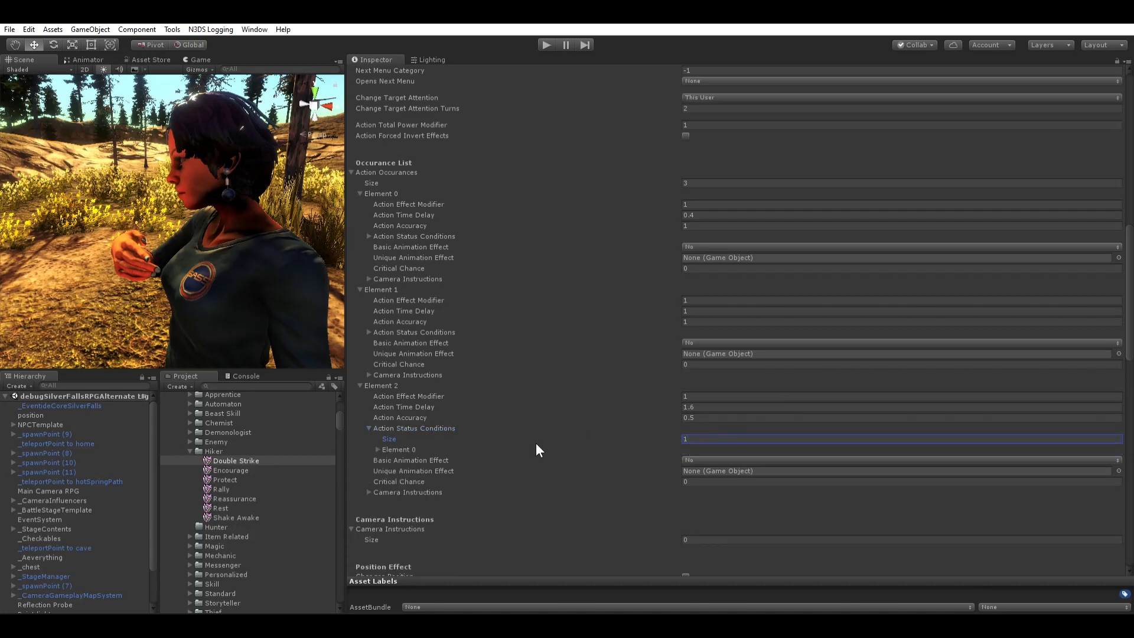
click(378, 449)
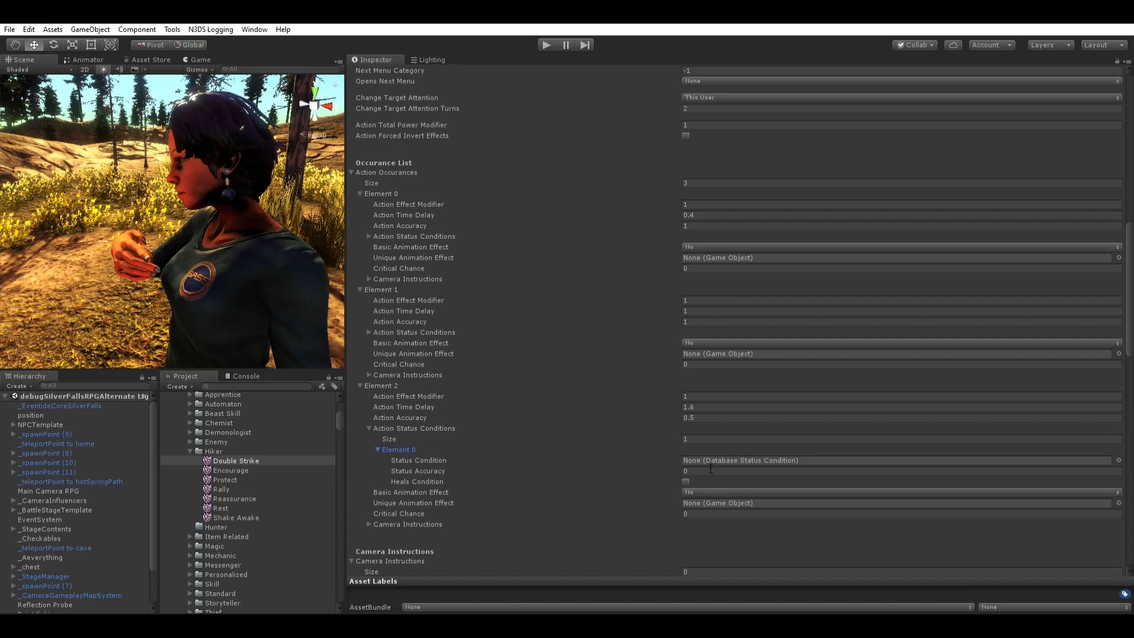
click(711, 469)
text(0.2)
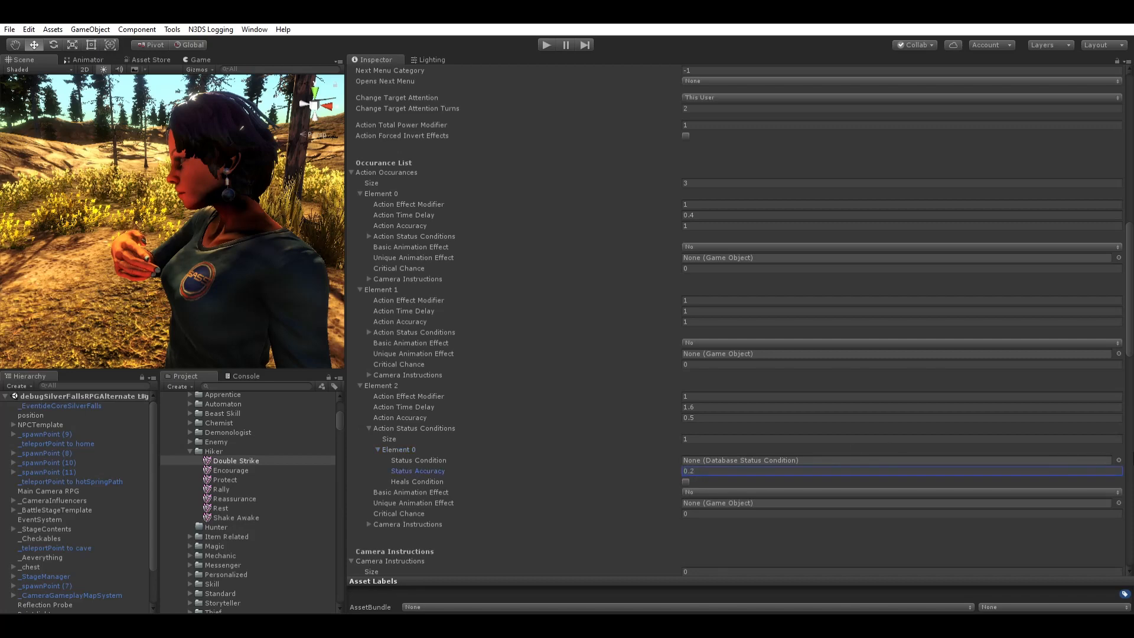
click(1119, 459)
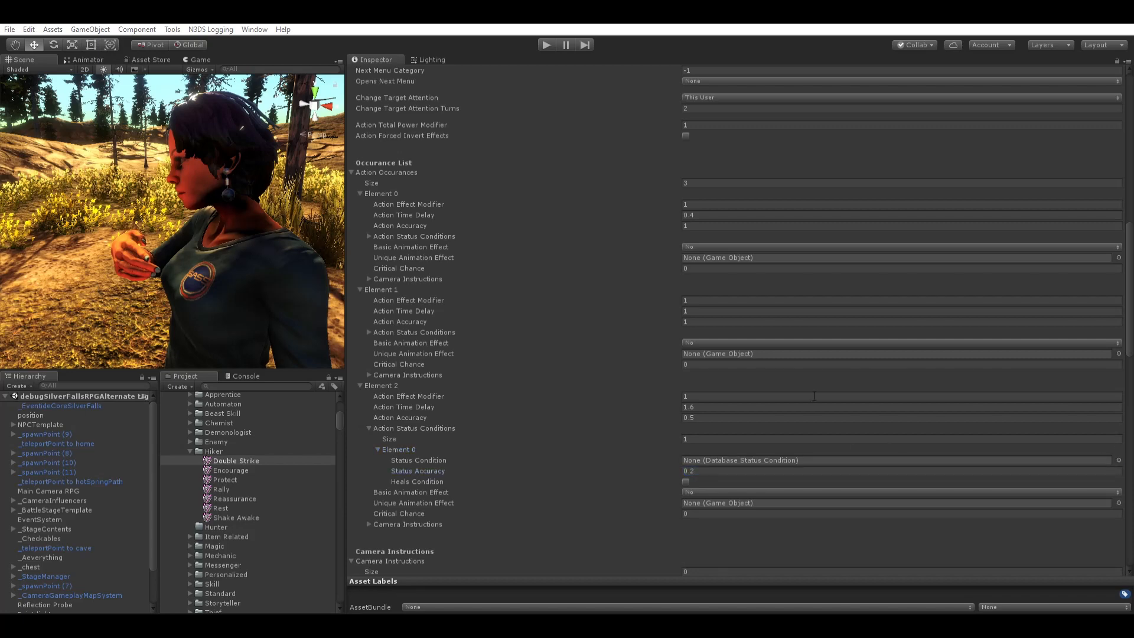
double_click(357, 268)
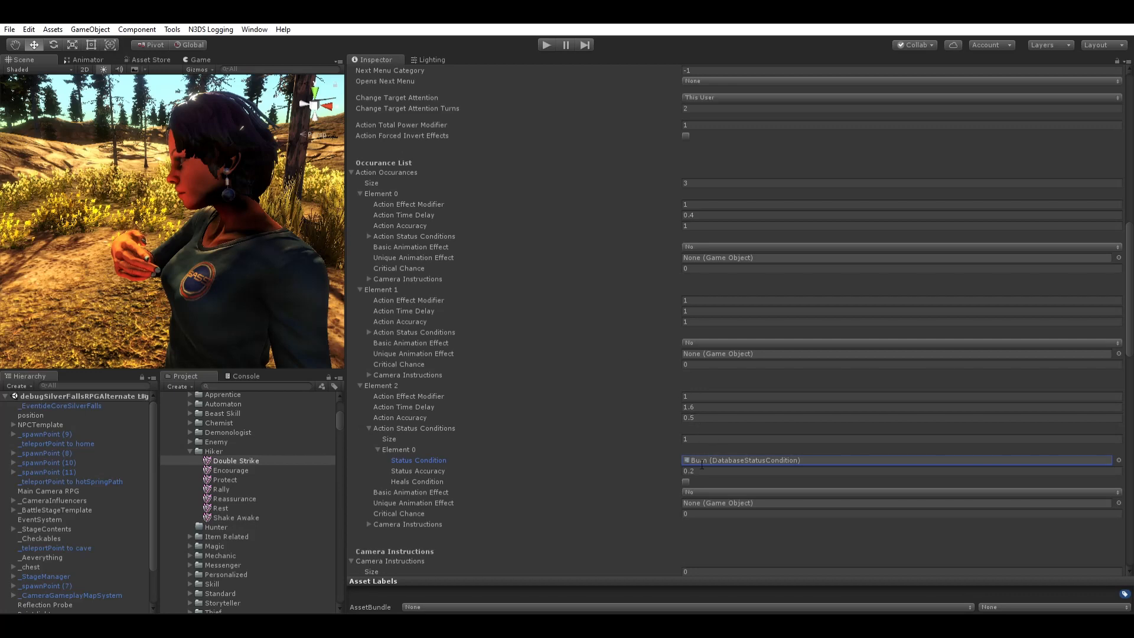
Step: Check Element 2's Basic Animation Effect and set its Critical Chance to 0.5
scroll(622, 448, down, 3)
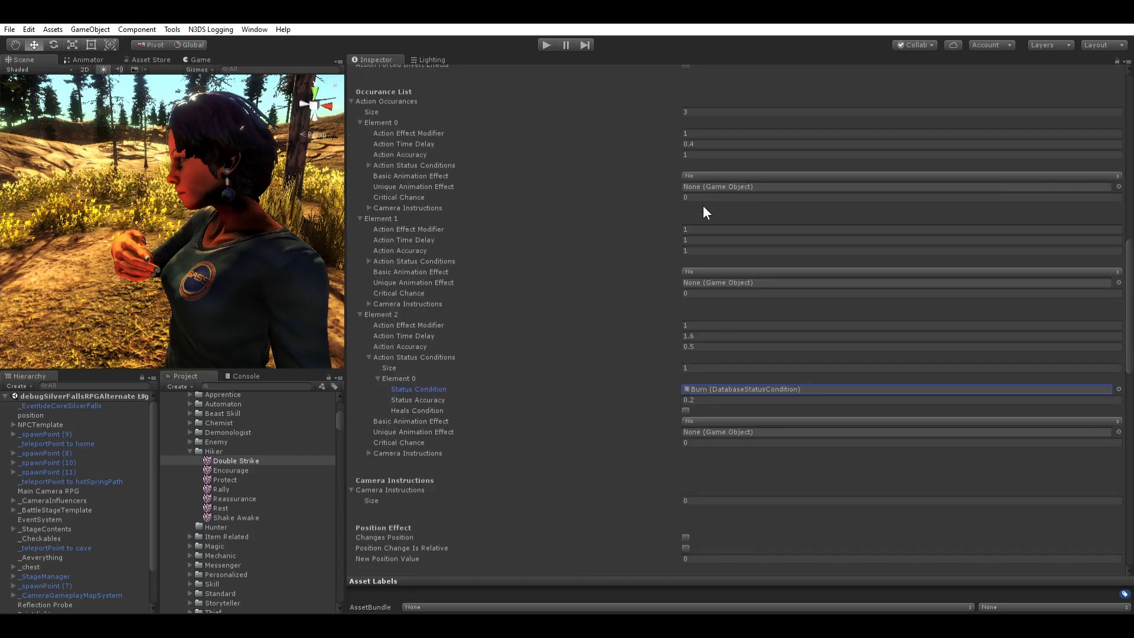
click(693, 421)
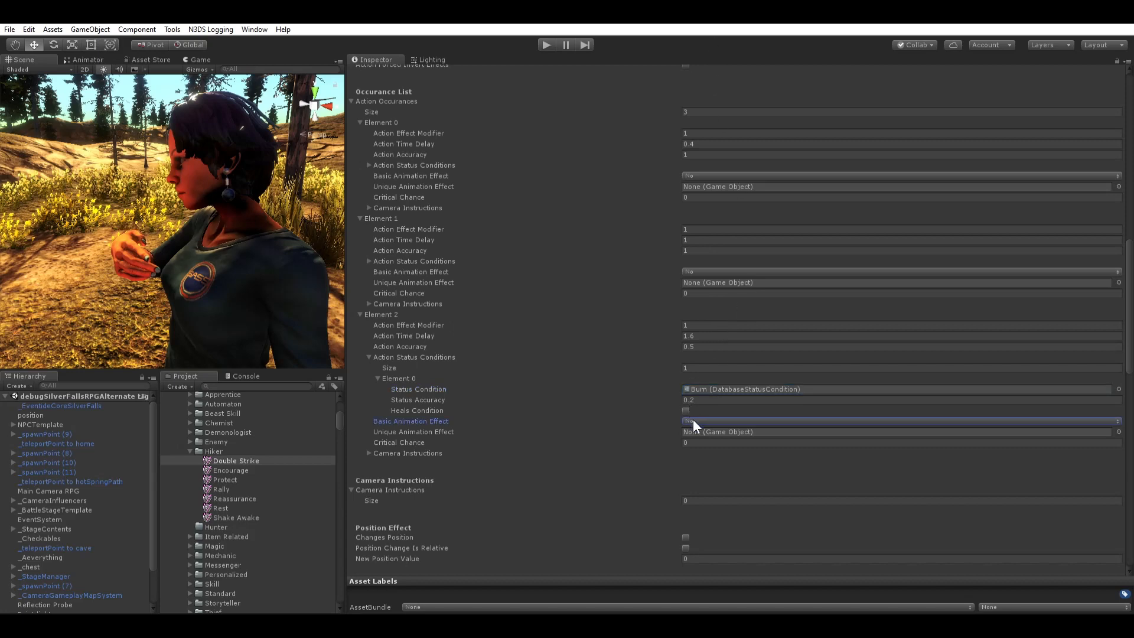
click(690, 441)
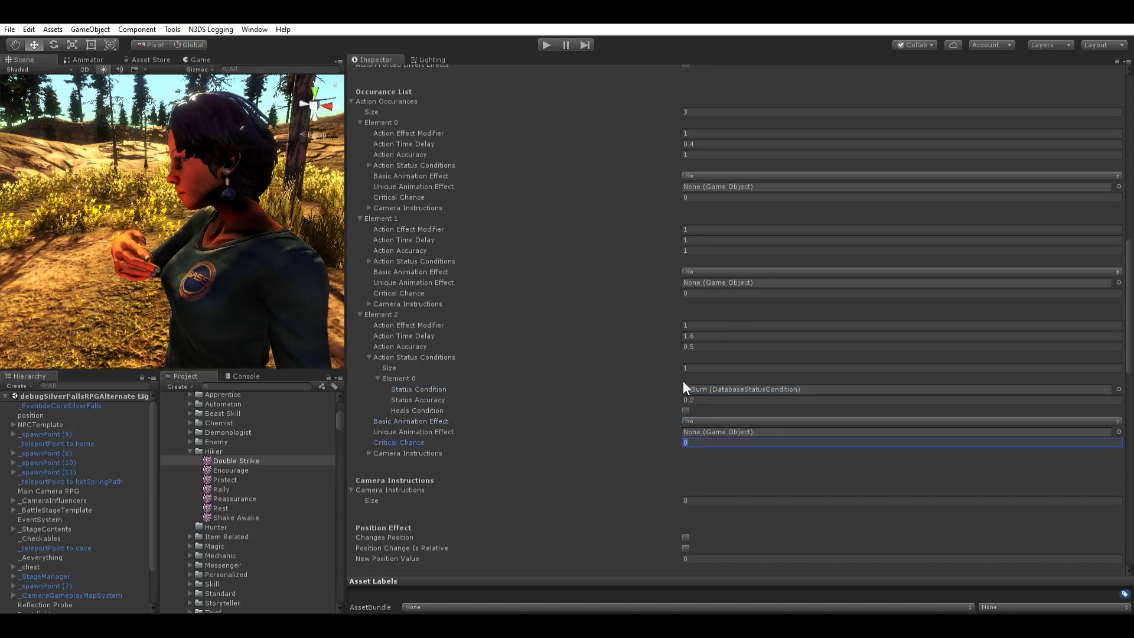
text(0.5)
Step: Add one camera instruction to occurrence Element 2 and expand it to review its settings
click(371, 453)
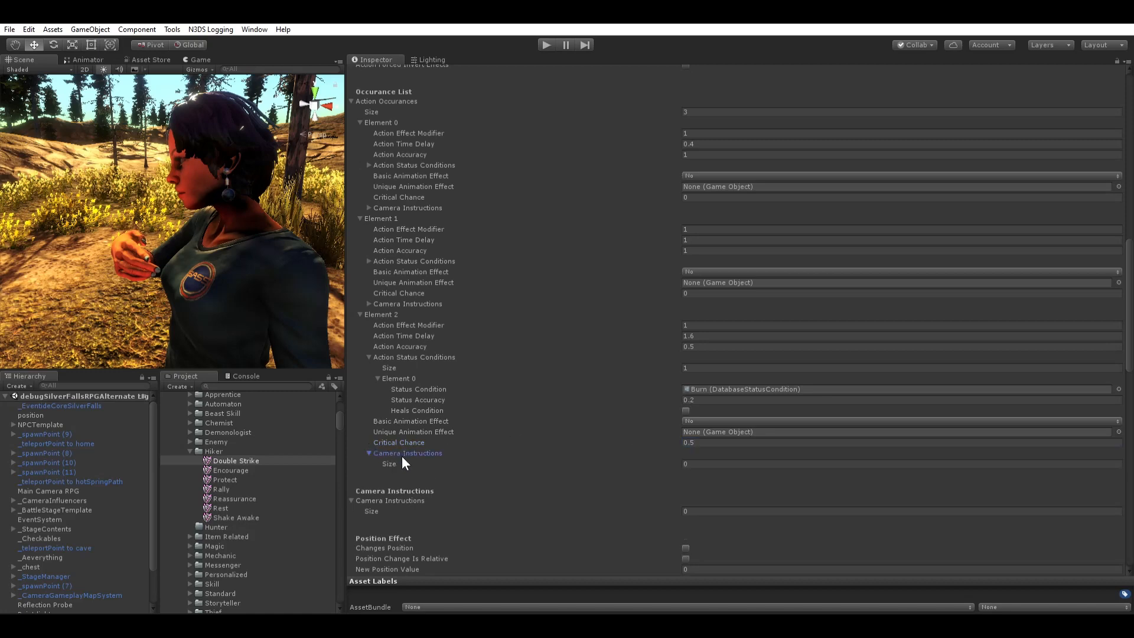
click(699, 460)
text(1)
key(Return)
click(378, 474)
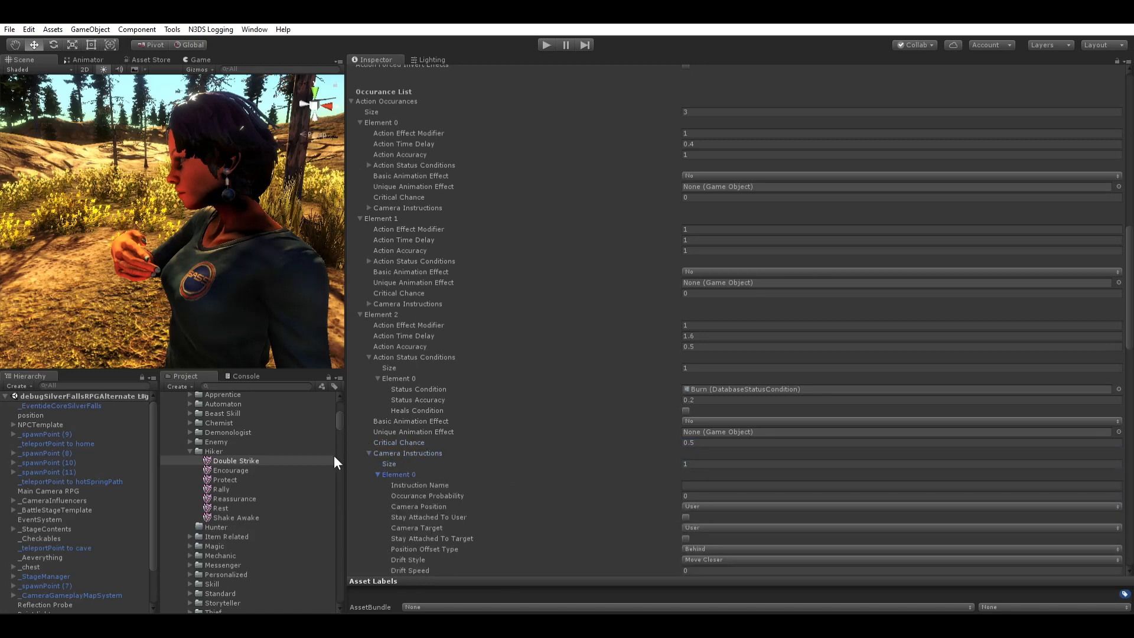
scroll(476, 419, down, 5)
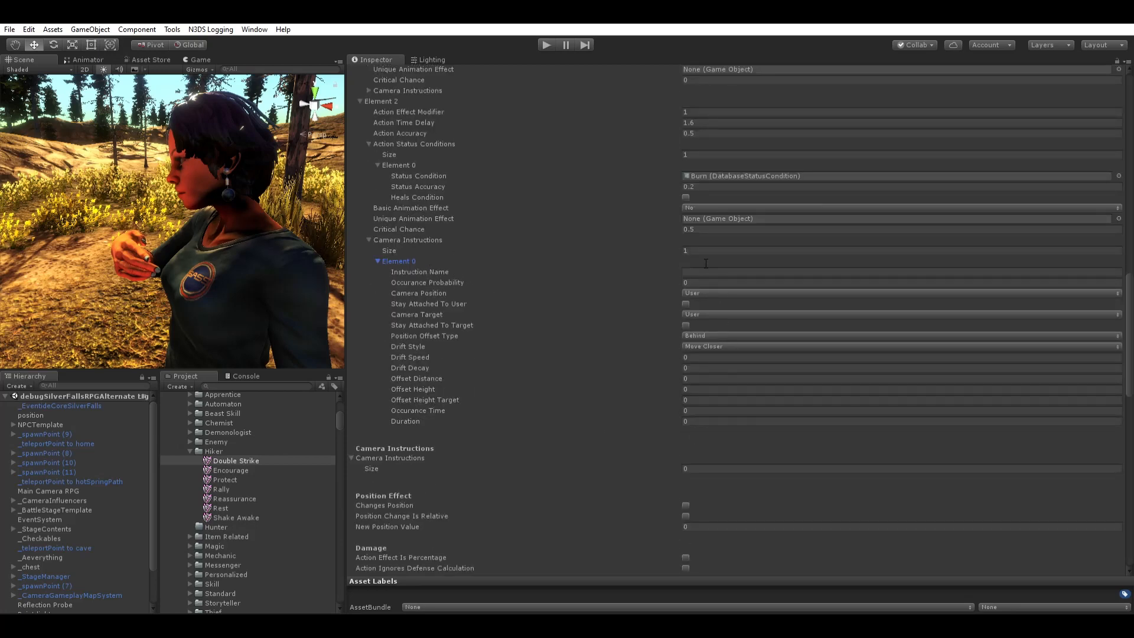
scroll(697, 401, up, 2)
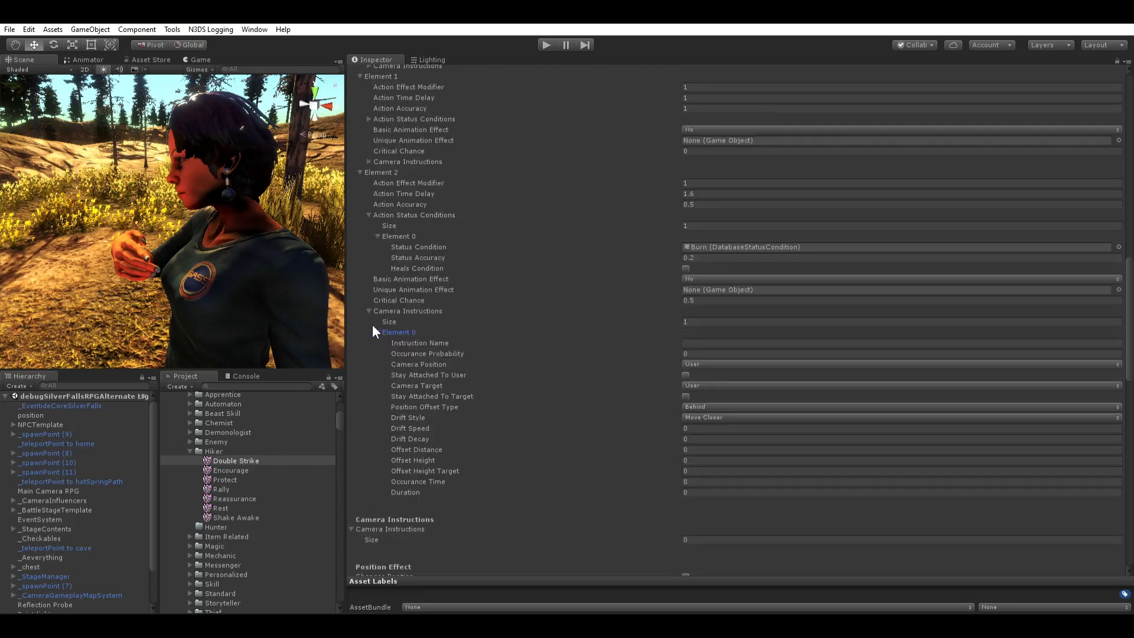
Step: Collapse the camera instruction under occurrence Element 2 and review the action's settings from its definition down to Position Effect
scroll(419, 377, up, 1)
click(378, 367)
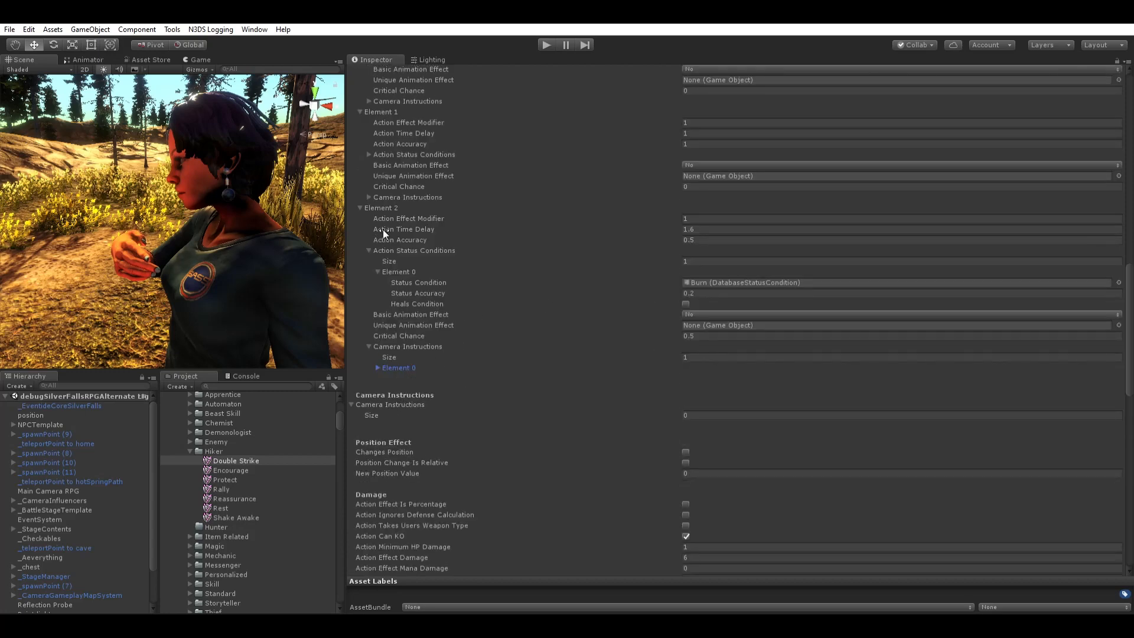
scroll(381, 359, up, 4)
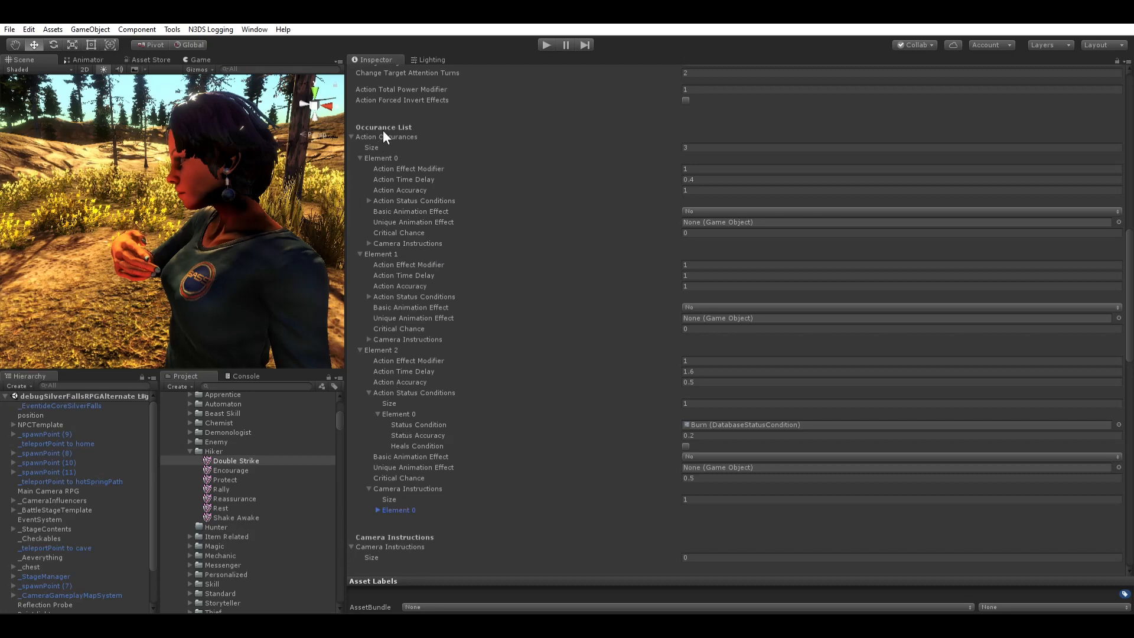
scroll(411, 236, up, 20)
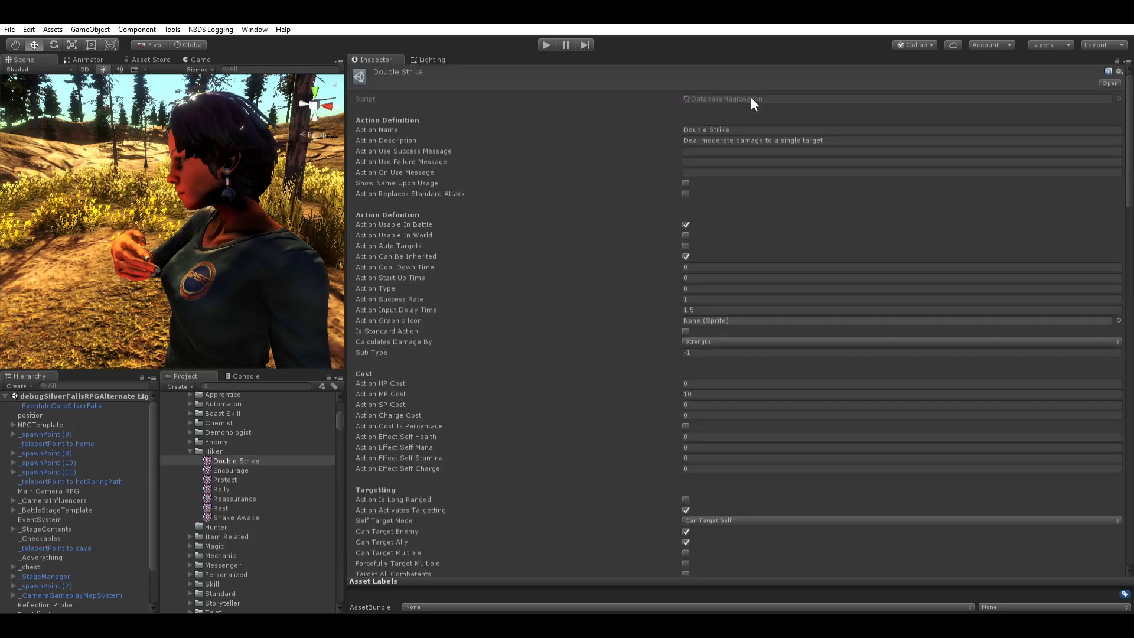
scroll(586, 154, down, 15)
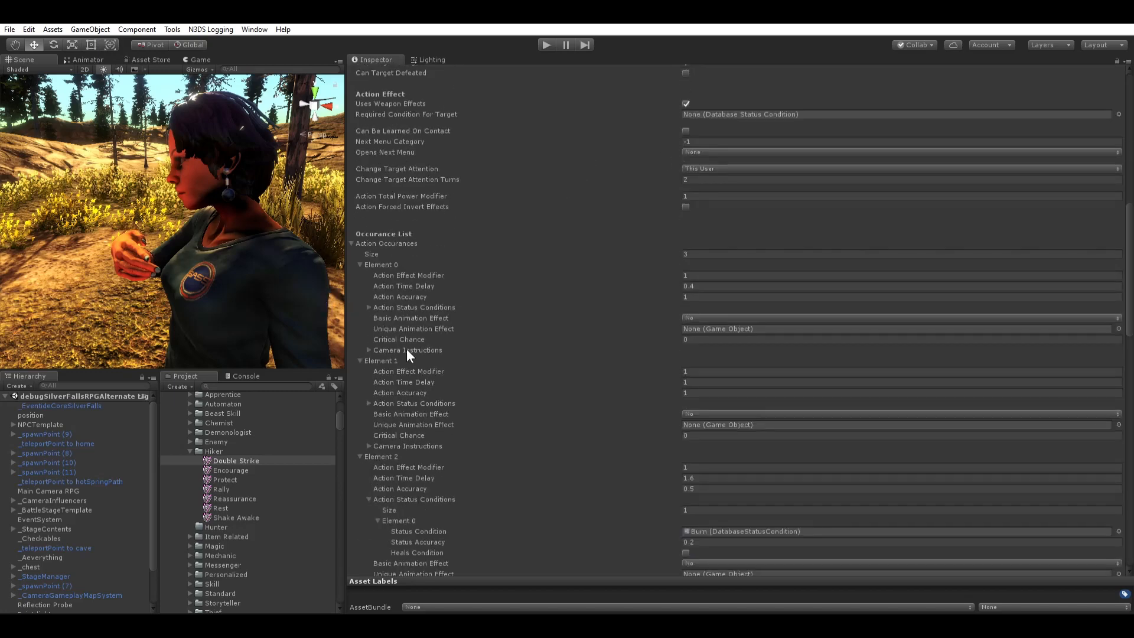
scroll(406, 349, down, 5)
scroll(410, 383, down, 4)
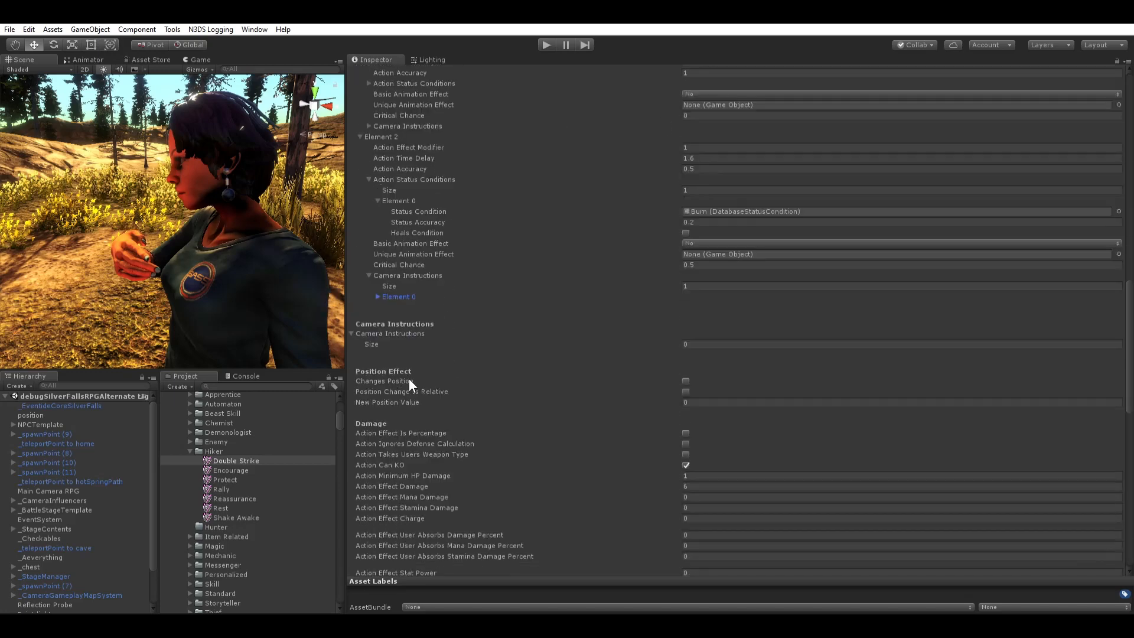
scroll(375, 337, down, 2)
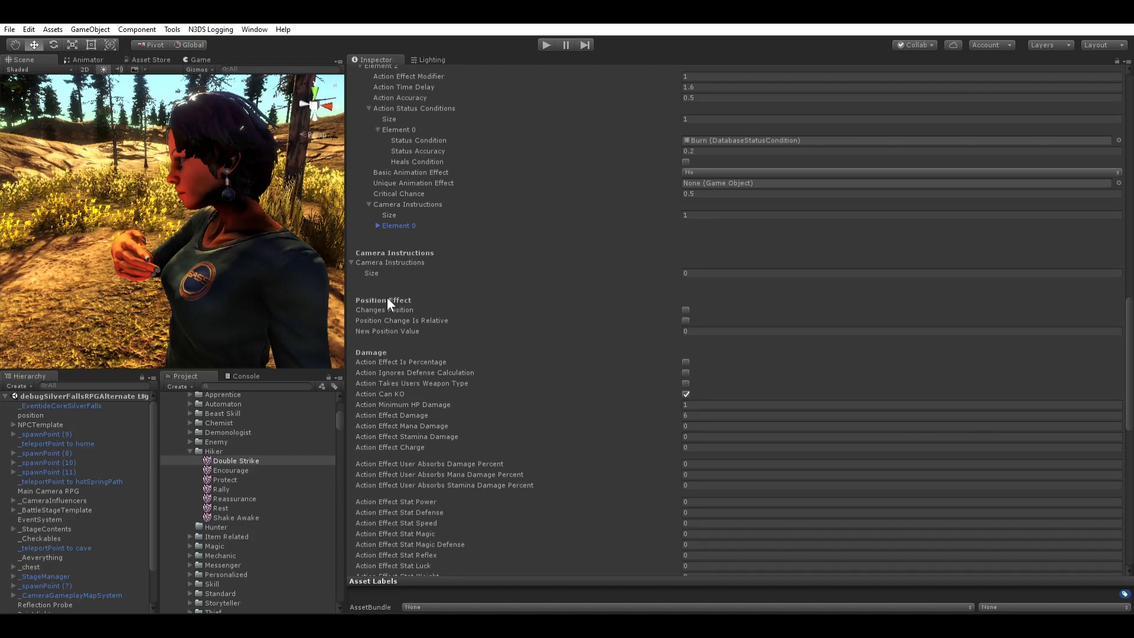
Step: Examine the Position Effect options, including Changes Position, and compare them with the action's definition, cost and targeting settings
click(387, 308)
scroll(395, 325, down, 1)
scroll(397, 326, down, 7)
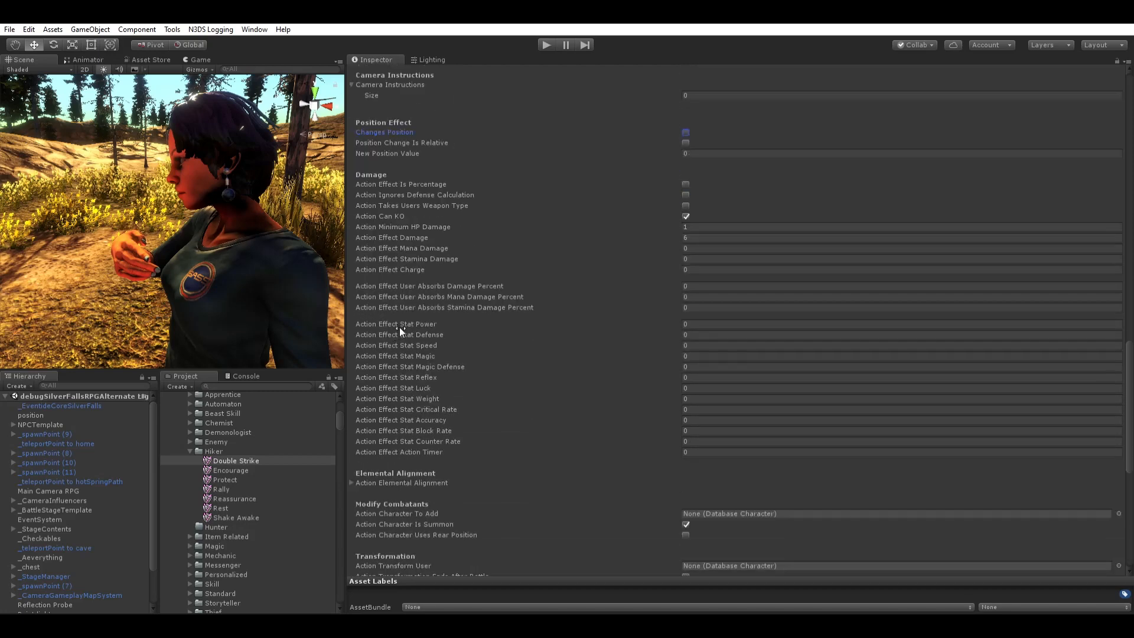
scroll(397, 326, up, 5)
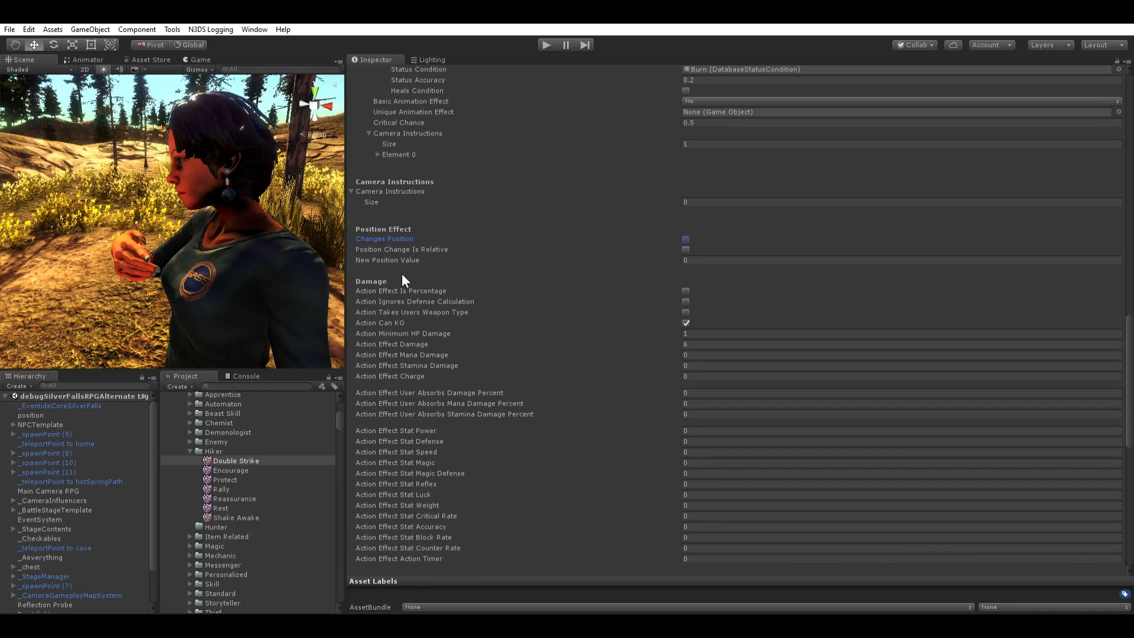
scroll(402, 274, up, 15)
scroll(498, 280, up, 6)
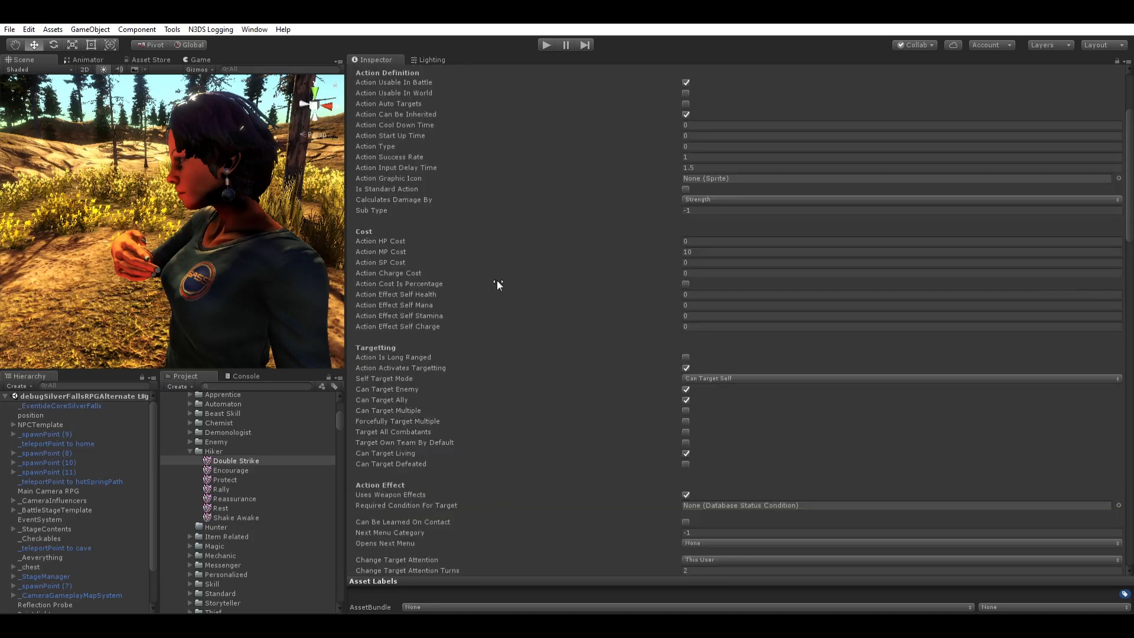
scroll(459, 210, down, 20)
scroll(430, 243, down, 5)
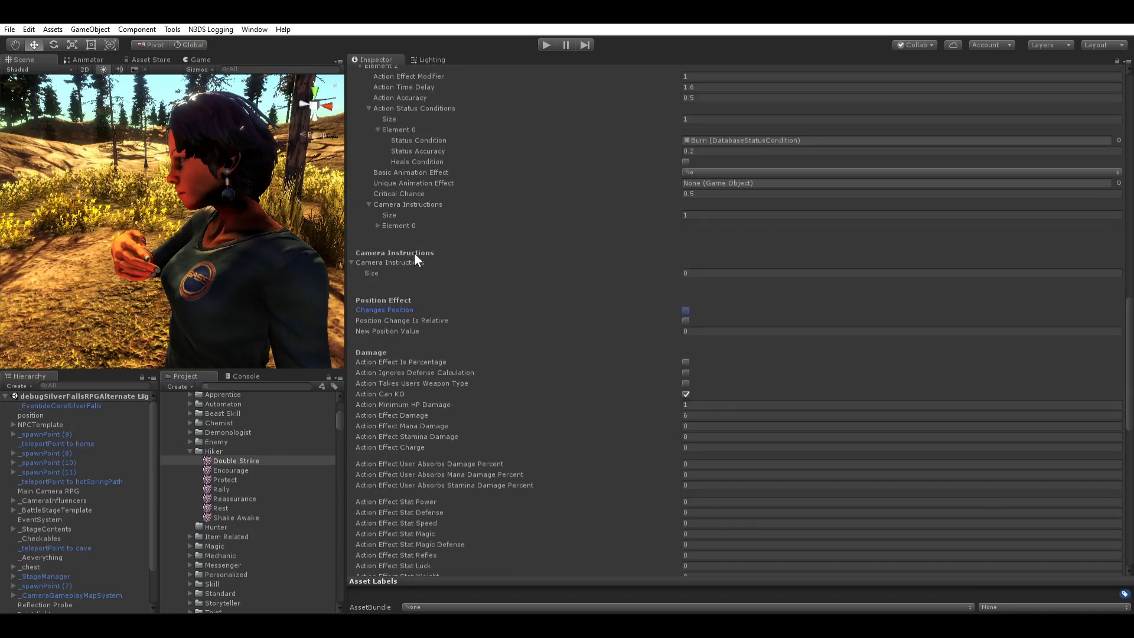
scroll(406, 324, down, 5)
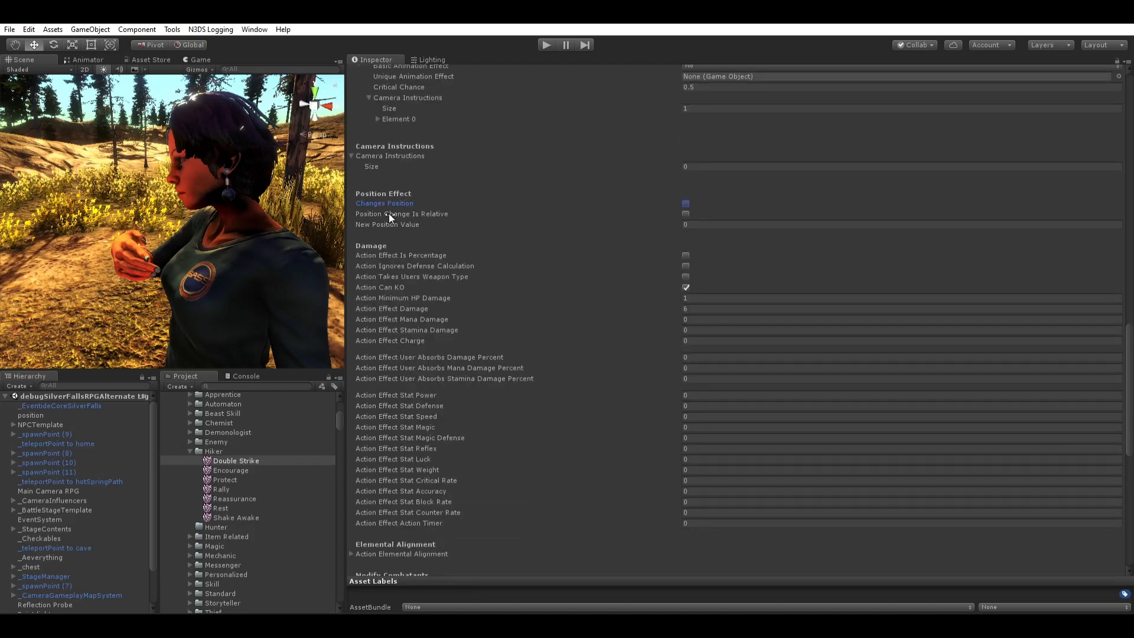
Step: Review the percentage and defense options in the Damage section and enable Action Takes Users Weapon Type
click(391, 248)
click(441, 266)
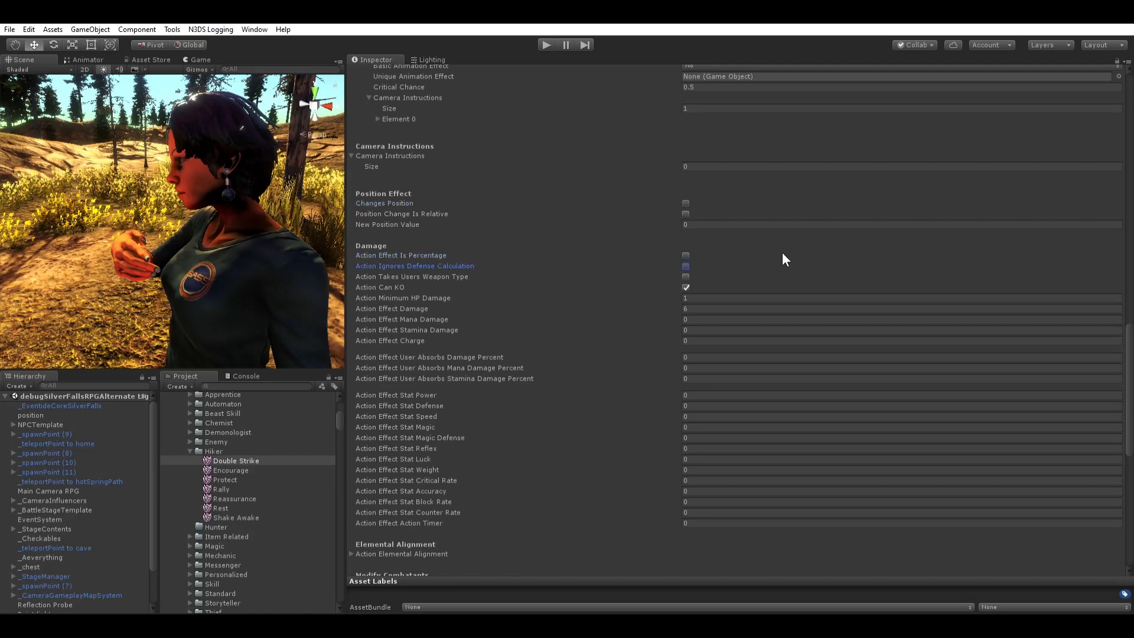
click(424, 276)
scroll(690, 275, up, 3)
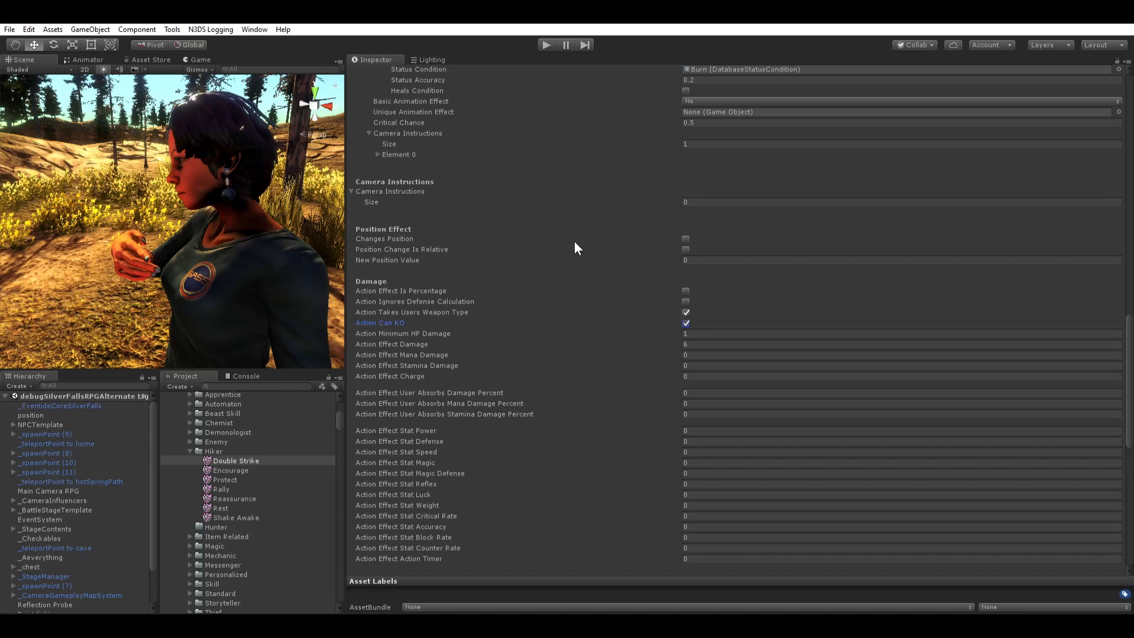
Step: Examine Action Minimum HP Damage and Action Effect Damage in relation to the effect modifiers in the occurrence list
key(Tab)
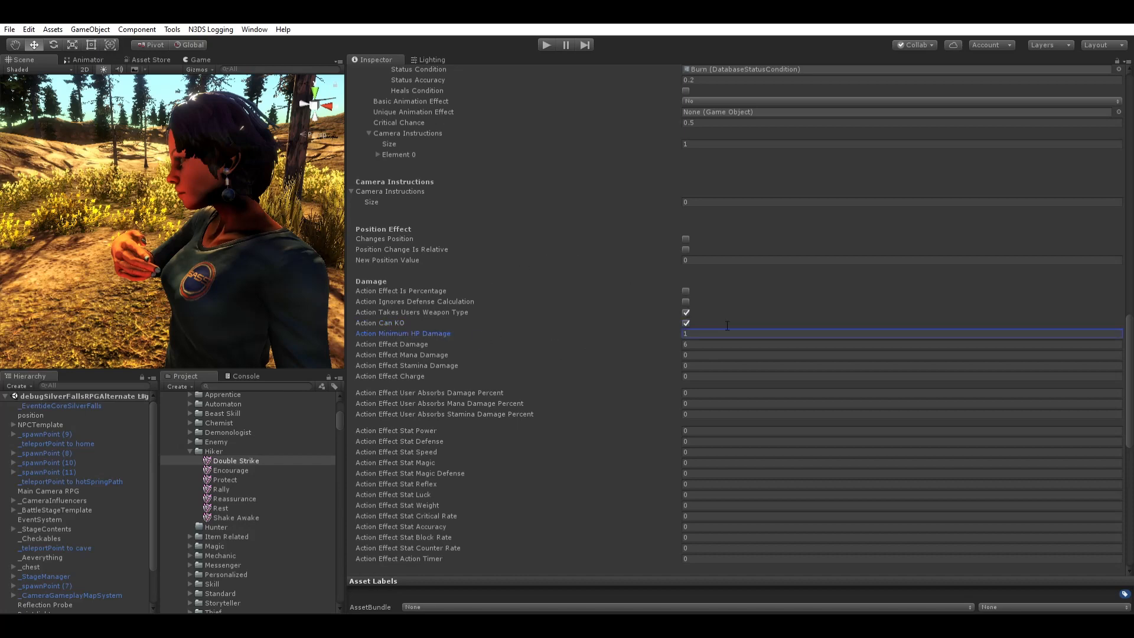
key(Return)
key(Tab)
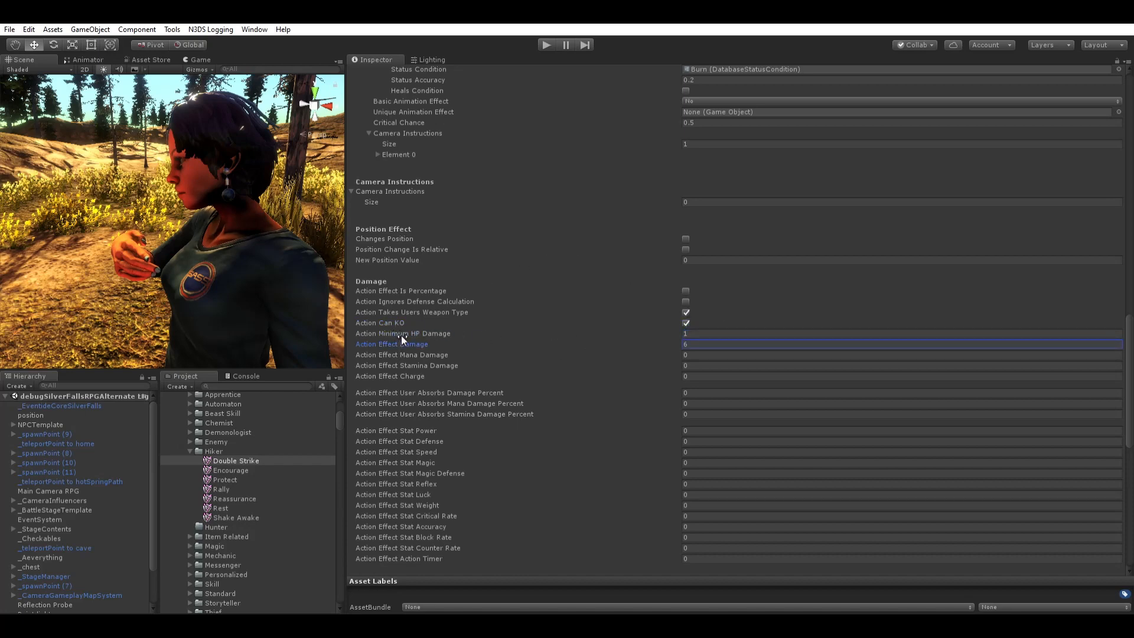
key(Return)
scroll(697, 342, up, 10)
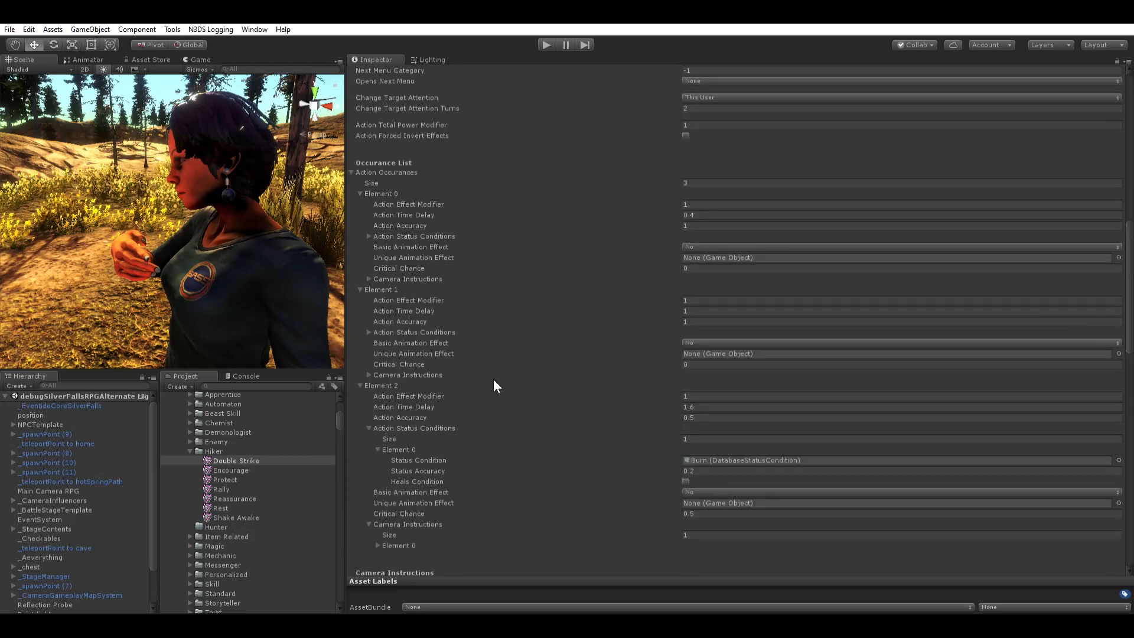
scroll(692, 440, down, 8)
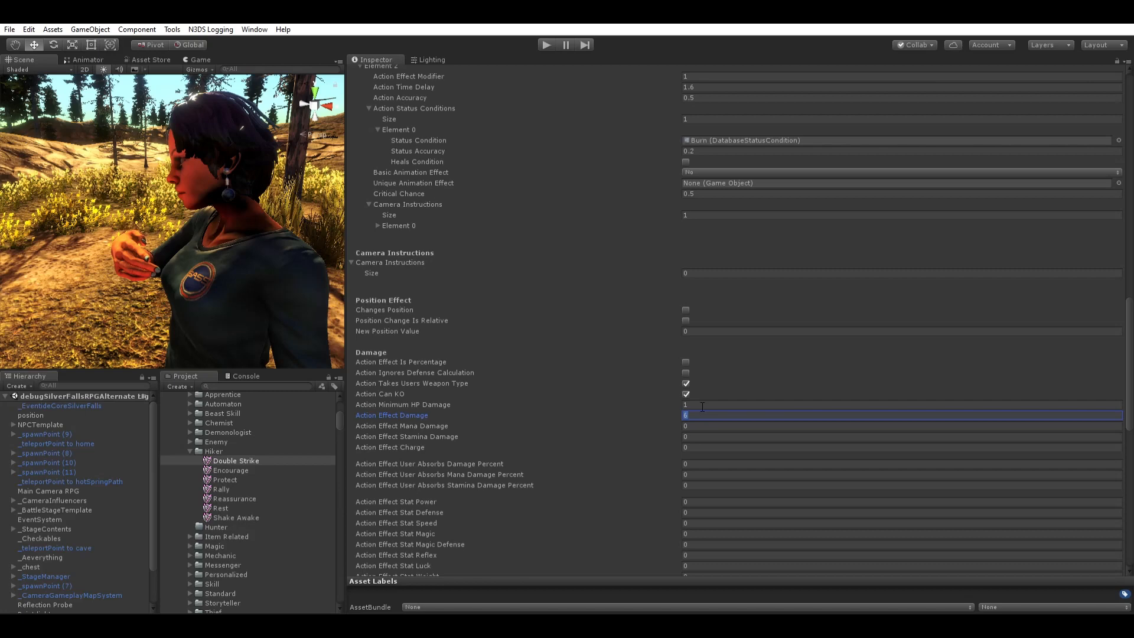
Step: Try an Action Effect Damage of 4956 and restore the value to 6
text(2408)
drag(1085, 409, 1093, 362)
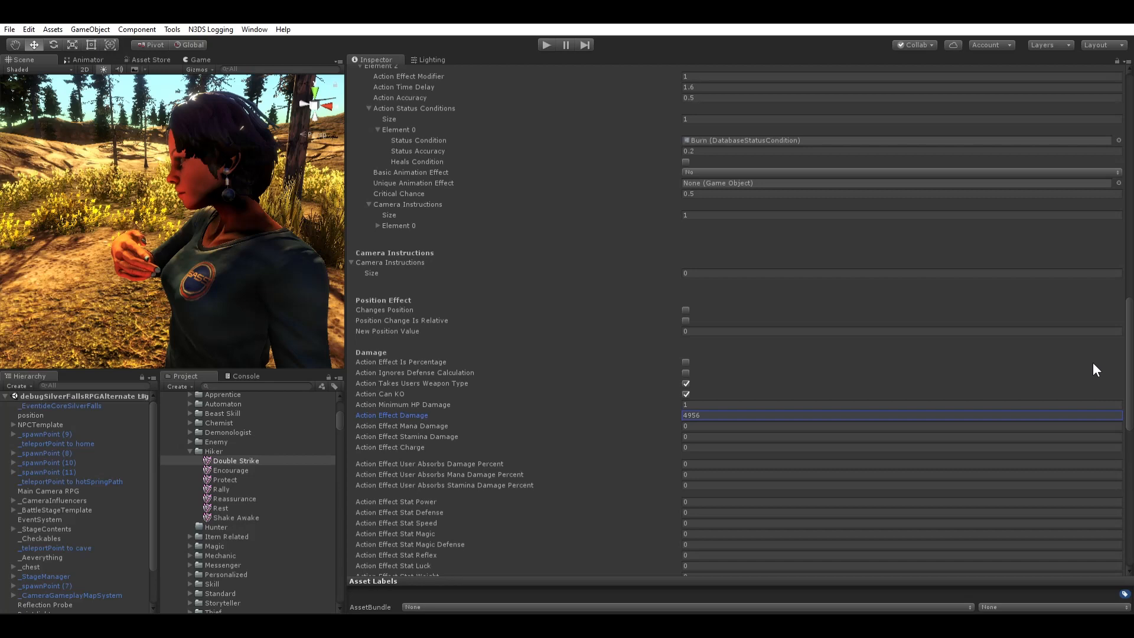
click(707, 411)
text(6)
key(Tab)
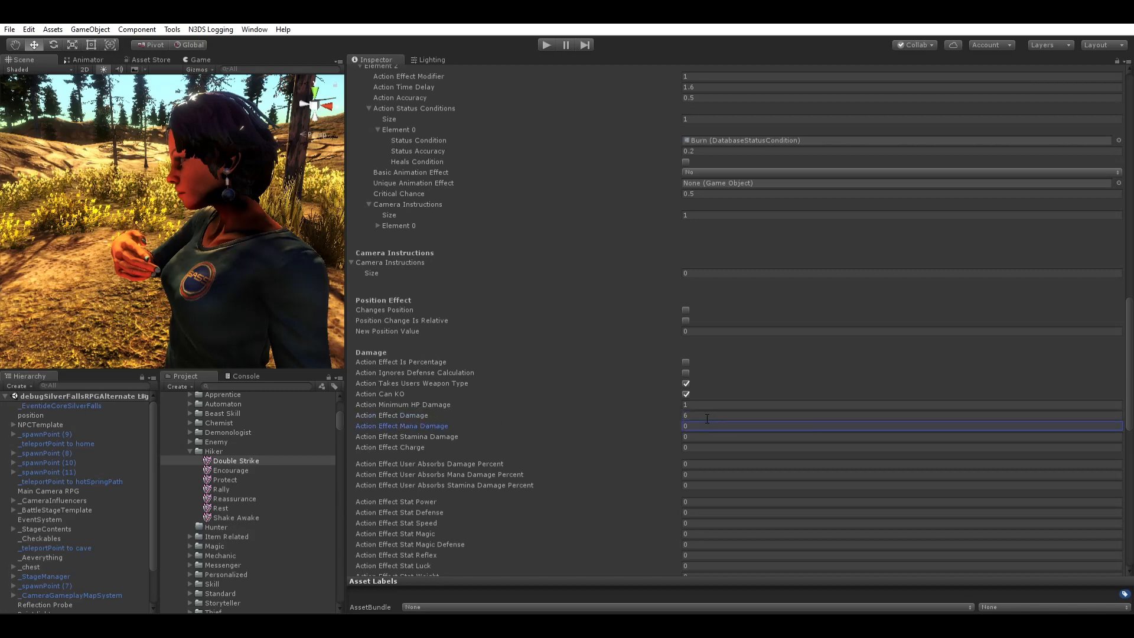
Step: Try an Action Effect Damage of 2 with Mana Damage and Stamina Damage both at 5
key(shift+Tab)
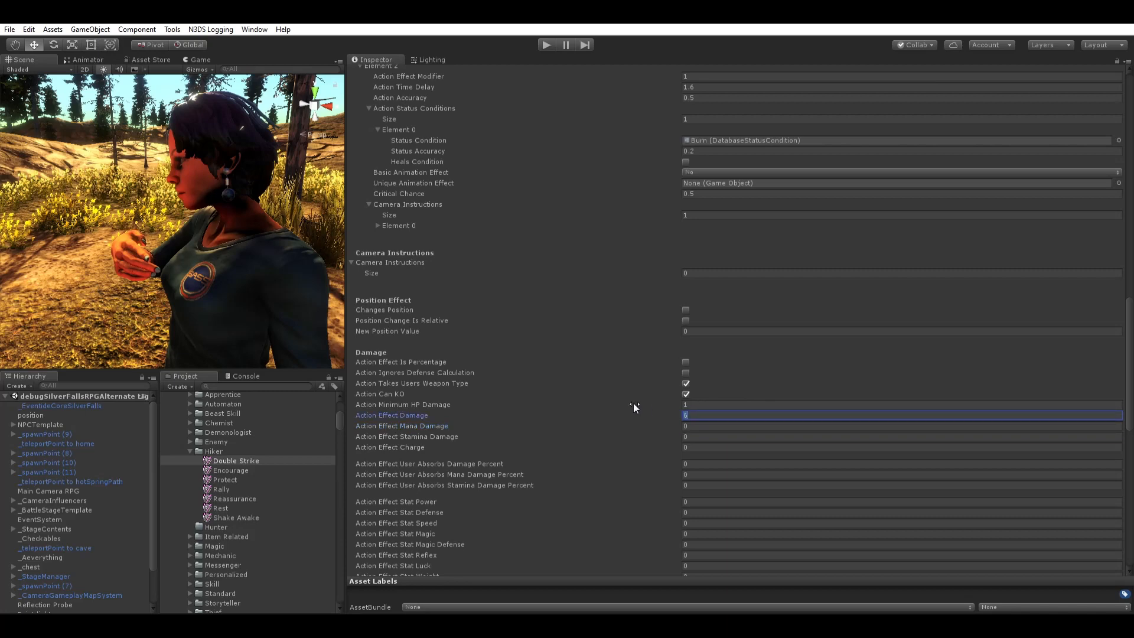
text(2)
key(Tab)
text(4)
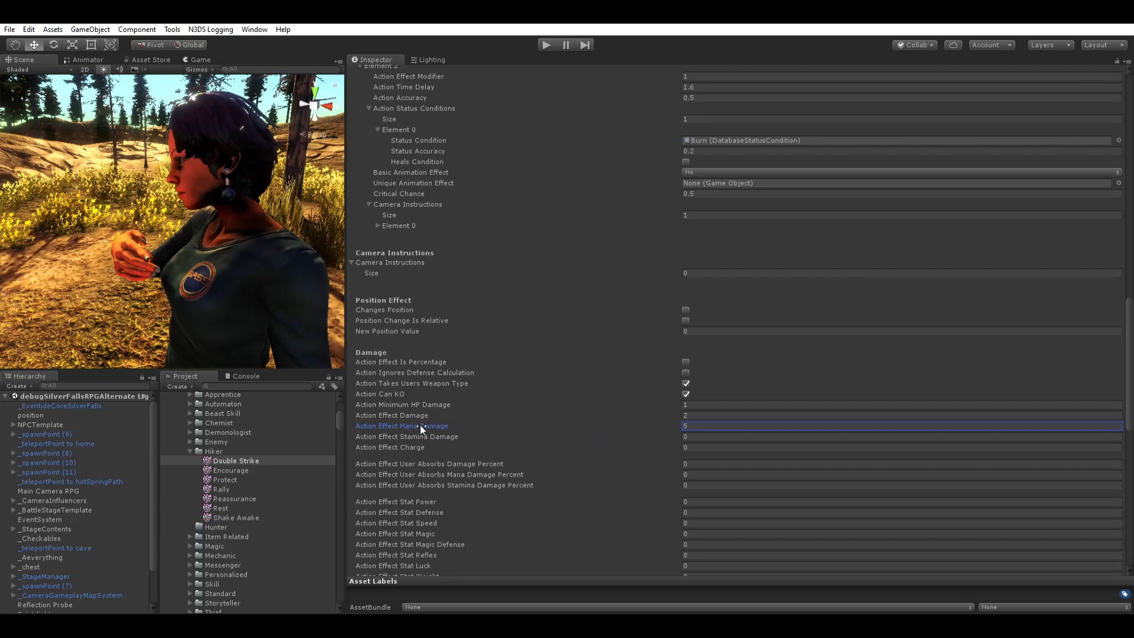
scroll(419, 424, down, 2)
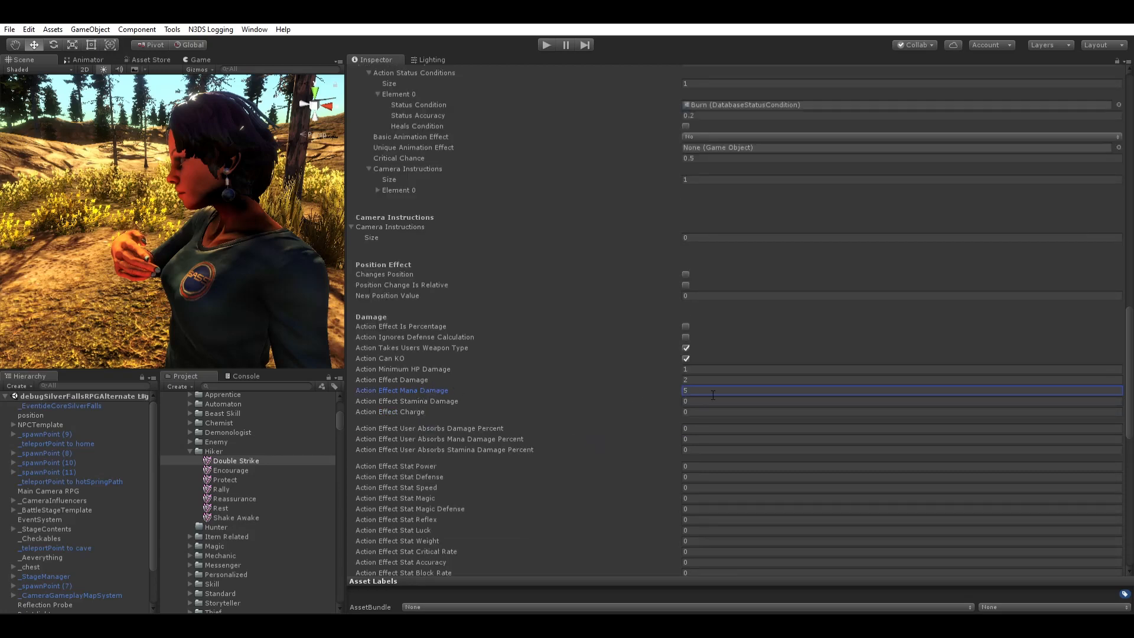
key(Tab)
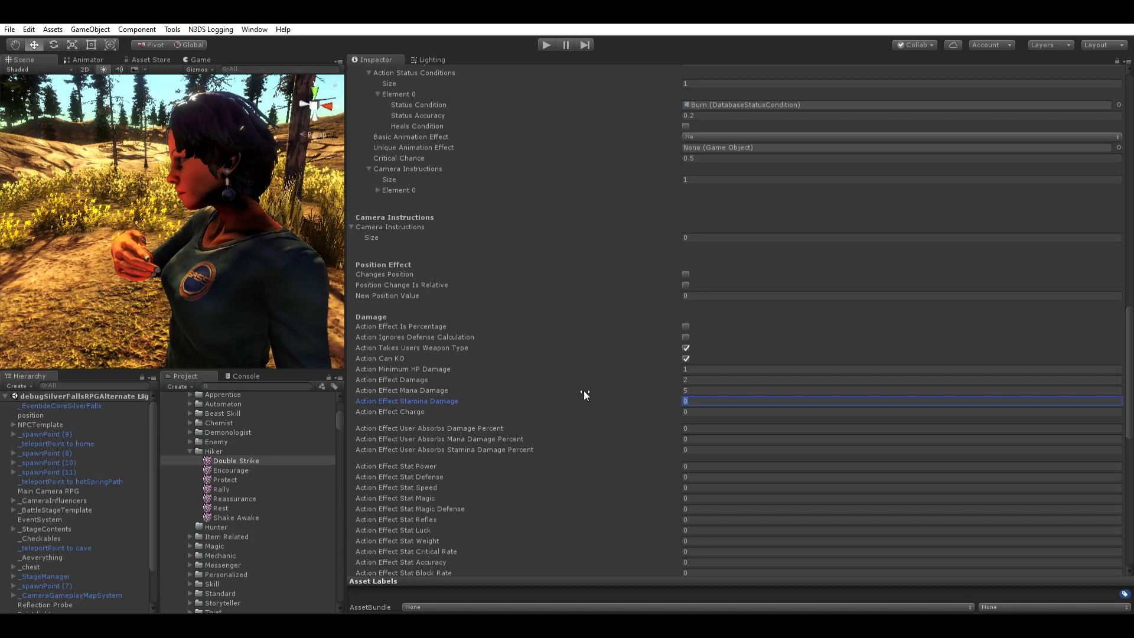
text(5)
Step: Reset Stamina Damage and Mana Damage to 0 and set Action Effect Damage to 1
text(0)
key(shift+Tab)
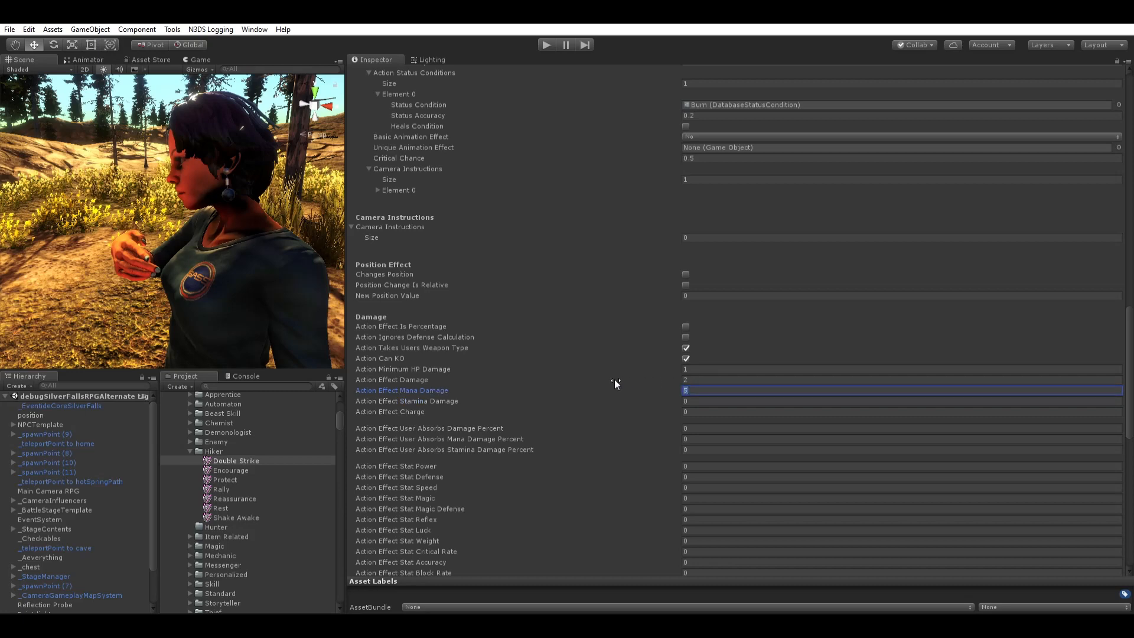
text(0)
key(shift+Tab)
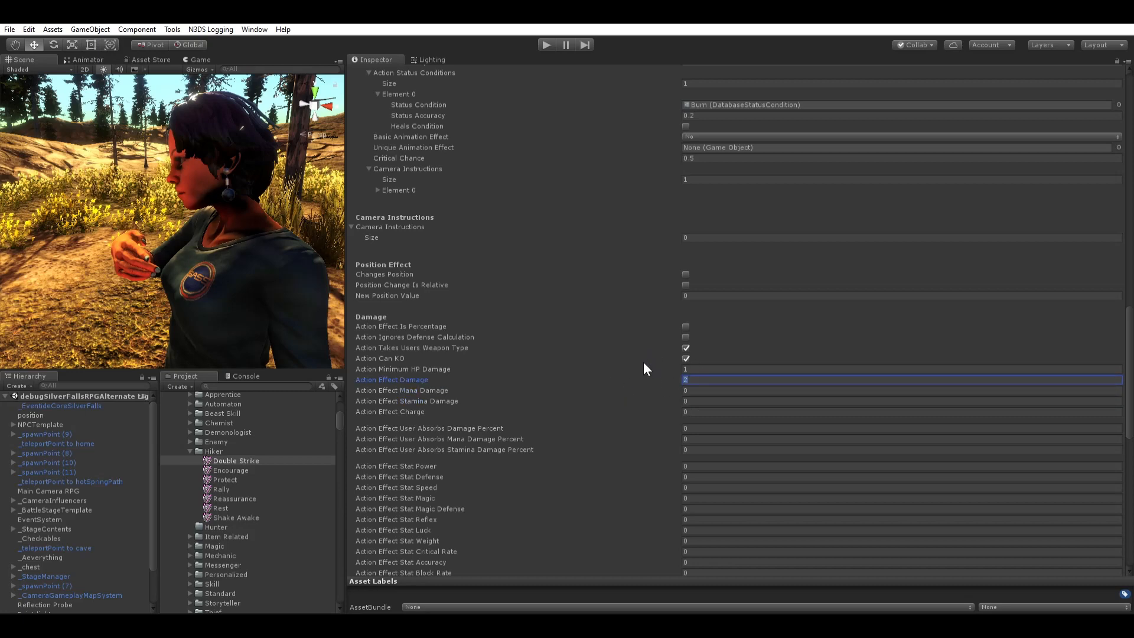
text(1)
Step: Try an Action Effect Charge of 2 and reset it to 0
key(Tab)
key(Tab)
key(Tab)
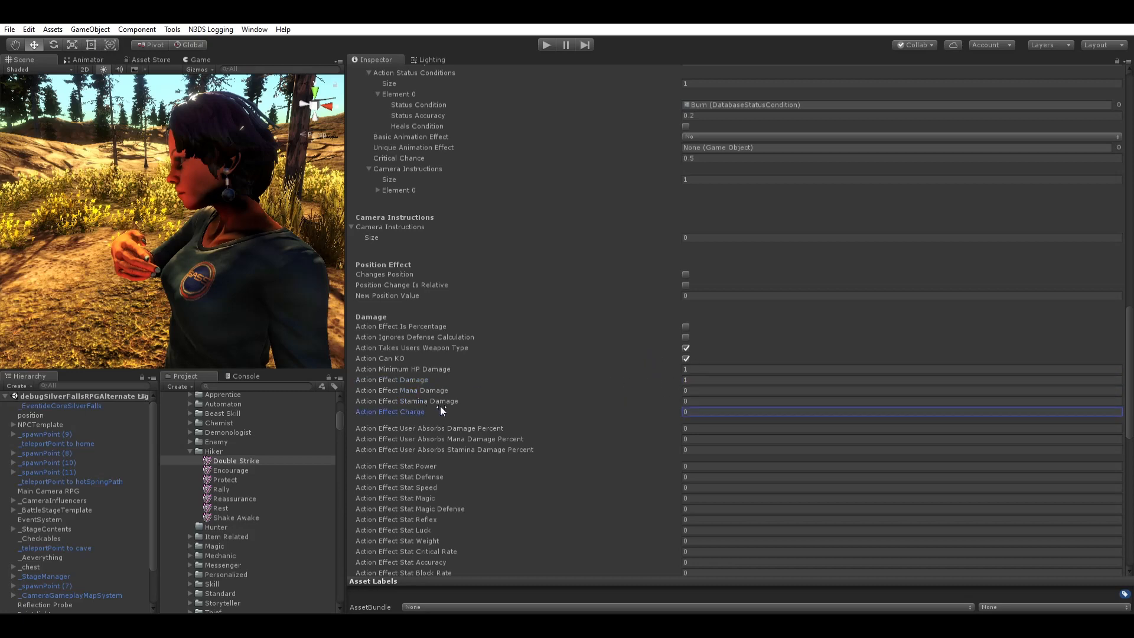
text(2)
text(0)
key(Tab)
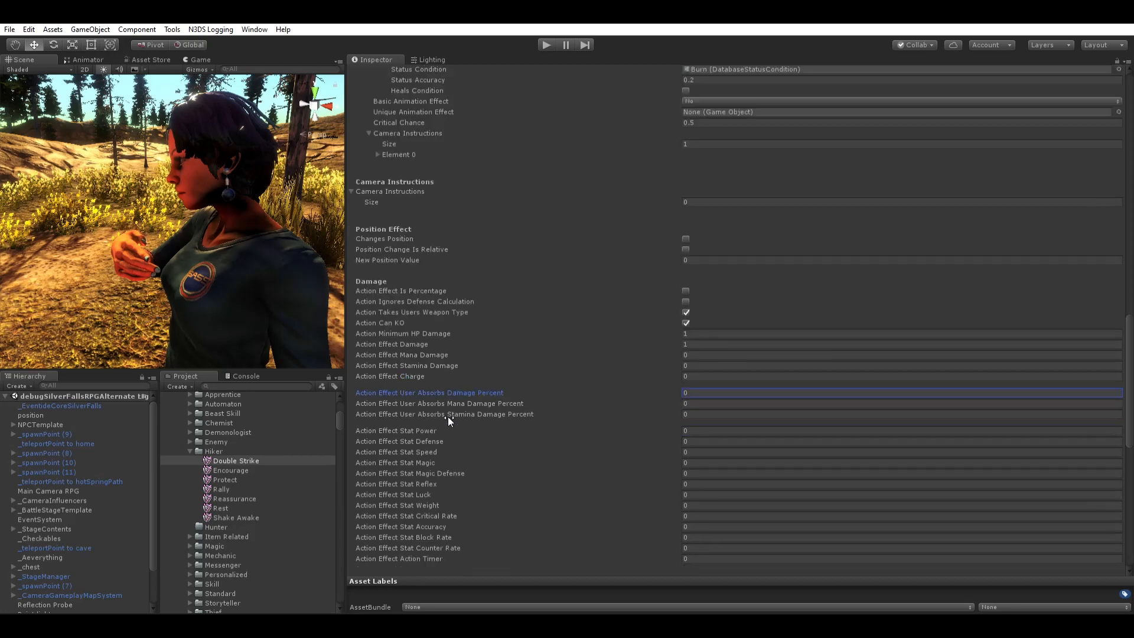
Step: Examine the remaining settings below Damage, from the absorb percentages and stat effects through transformation, inventory, graphics and special definitions
scroll(464, 384, down, 5)
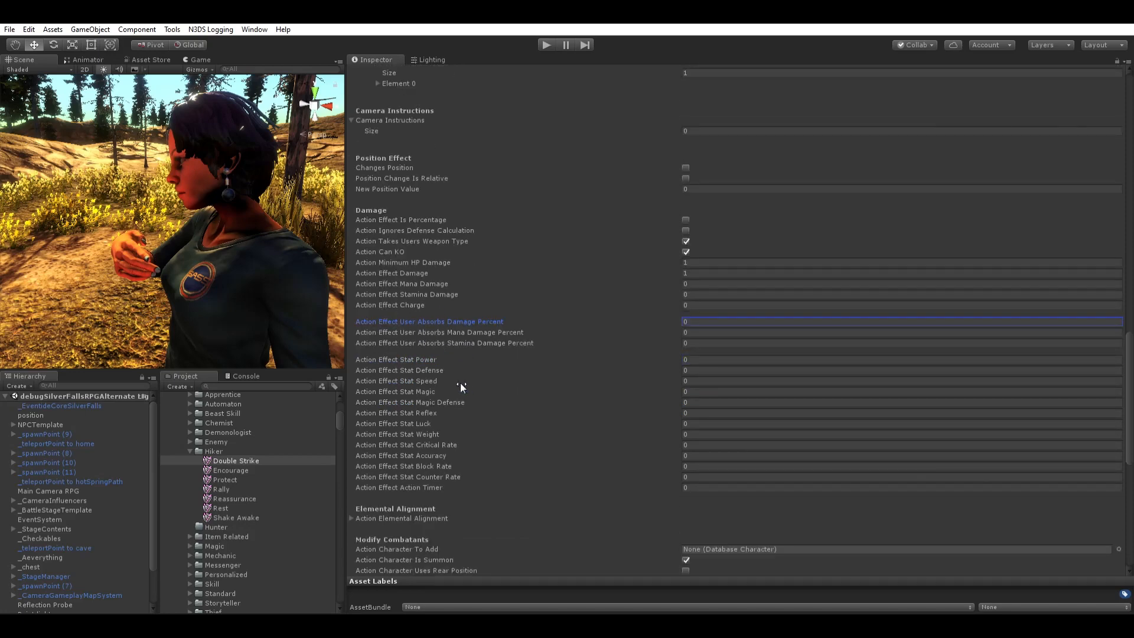
scroll(454, 393, down, 5)
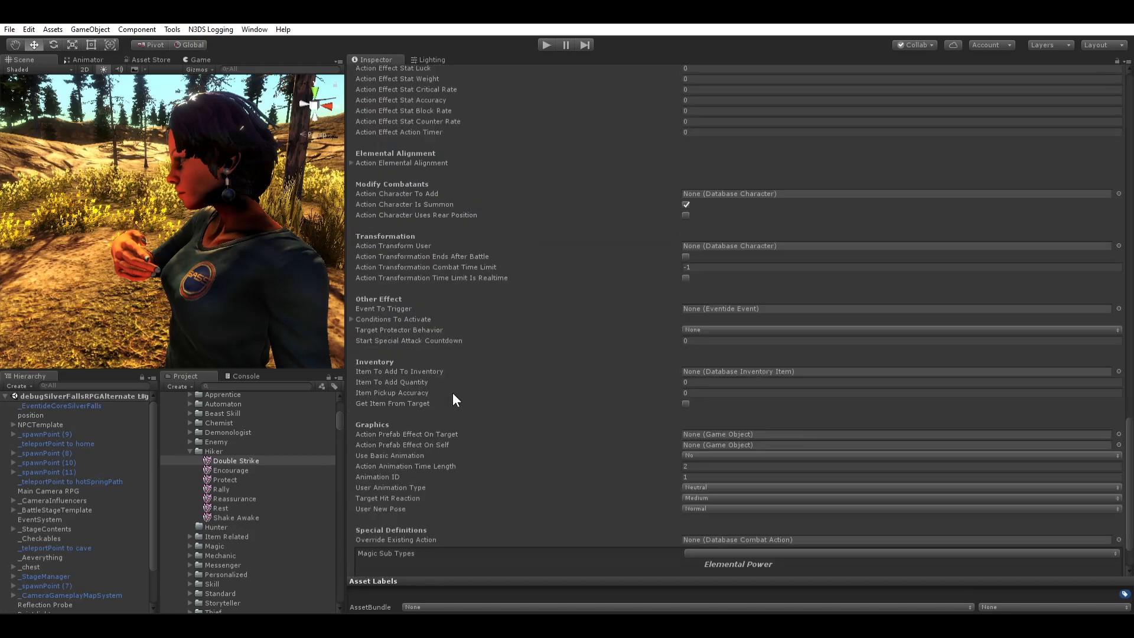
scroll(462, 413, up, 9)
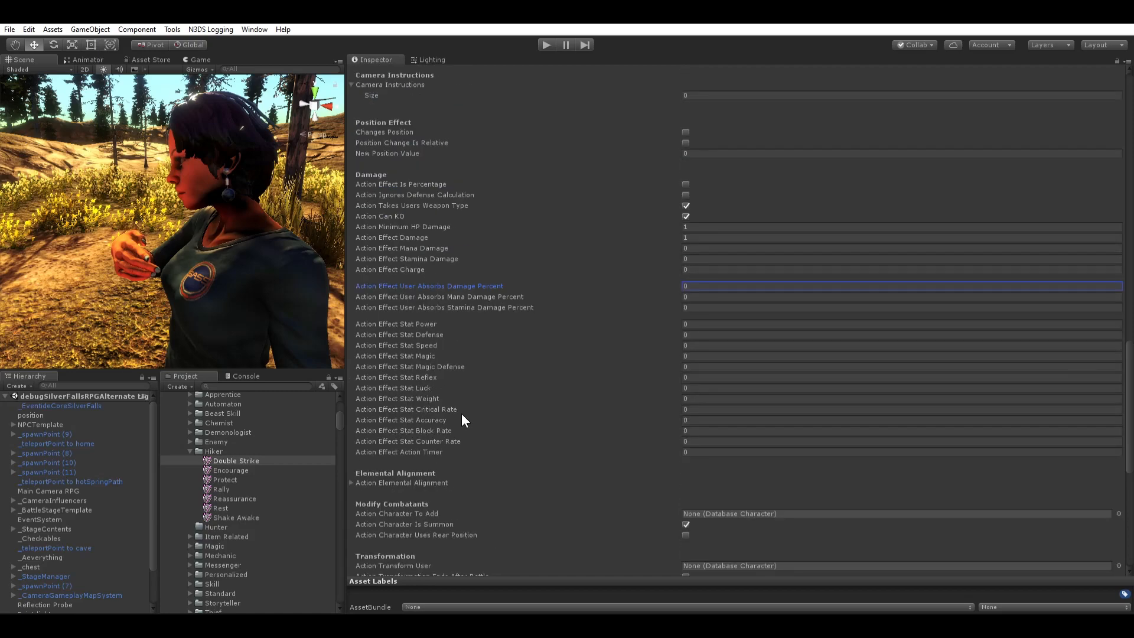
scroll(508, 414, down, 14)
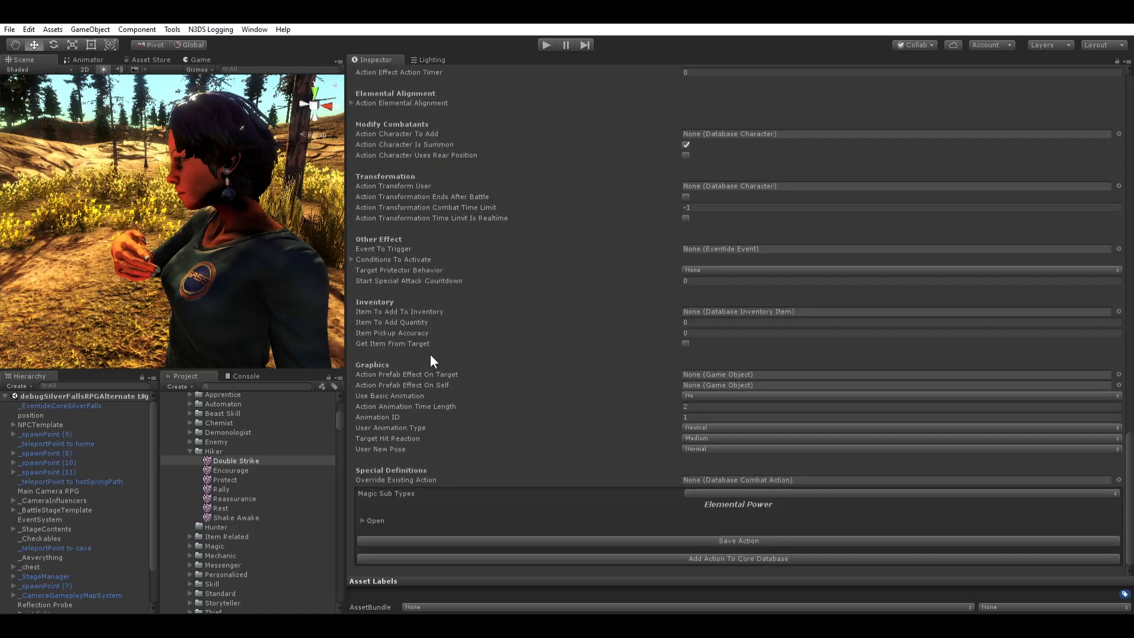
scroll(466, 390, up, 5)
scroll(544, 418, down, 5)
scroll(509, 452, up, 11)
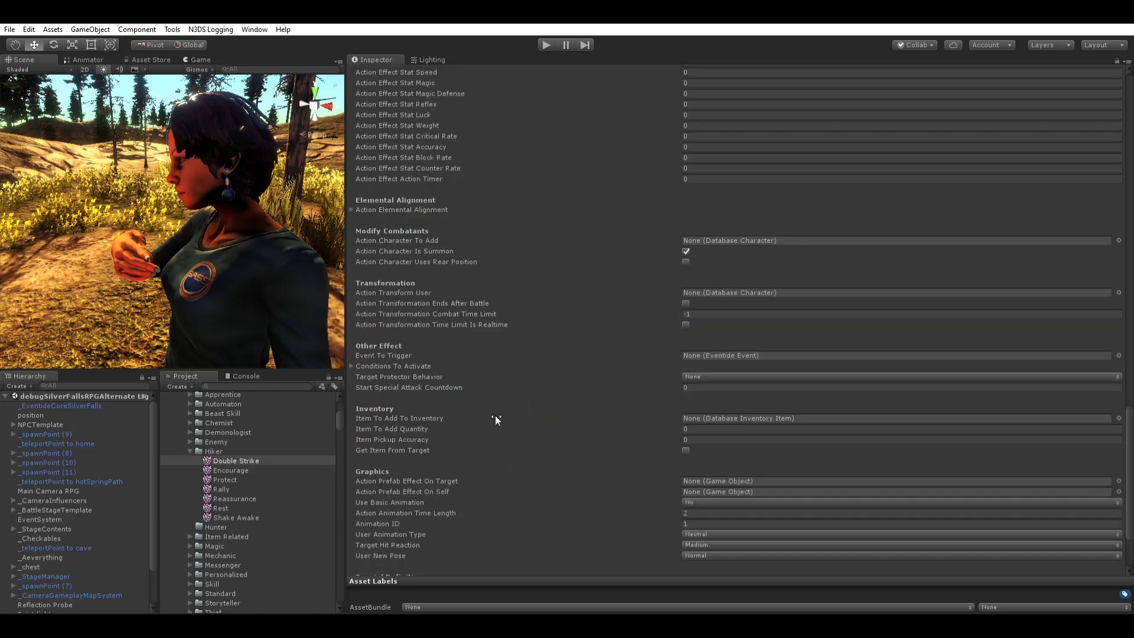
scroll(590, 361, up, 1)
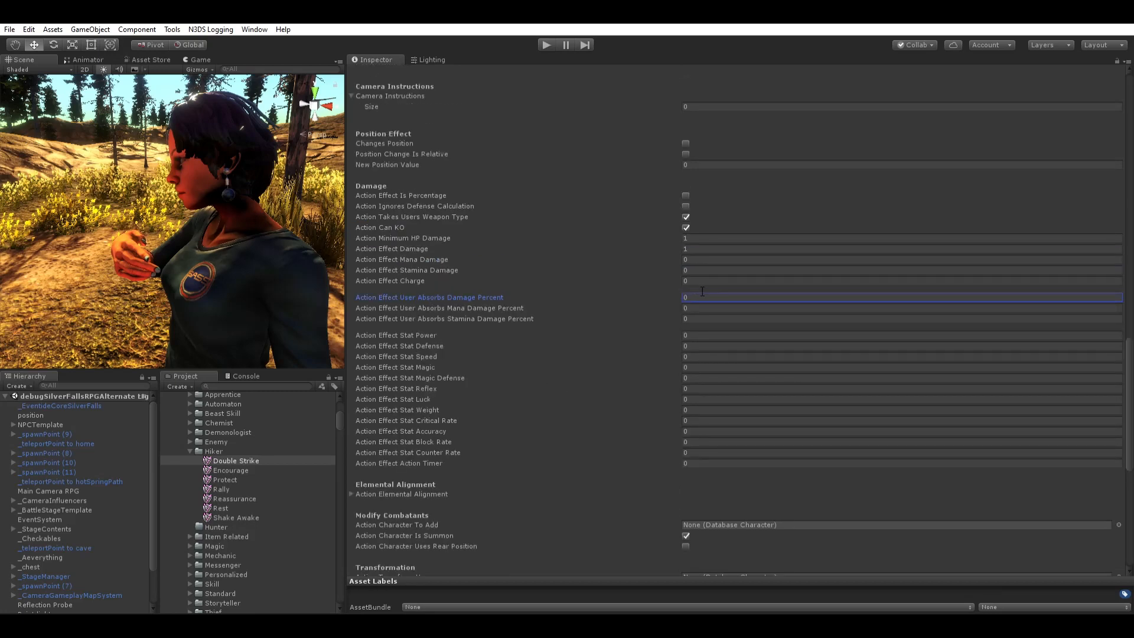
Step: Set the user's absorb percentages for damage, mana damage and stamina damage to 0.2 each
click(703, 292)
text(0.2)
click(697, 304)
text(0.2)
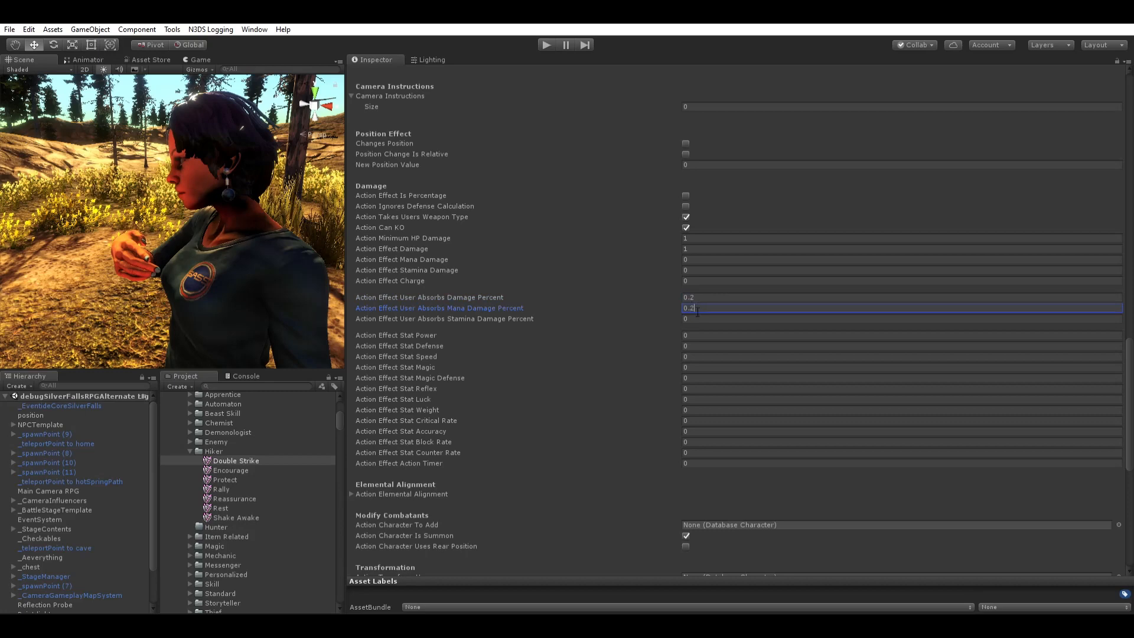
key(Tab)
text(0.2)
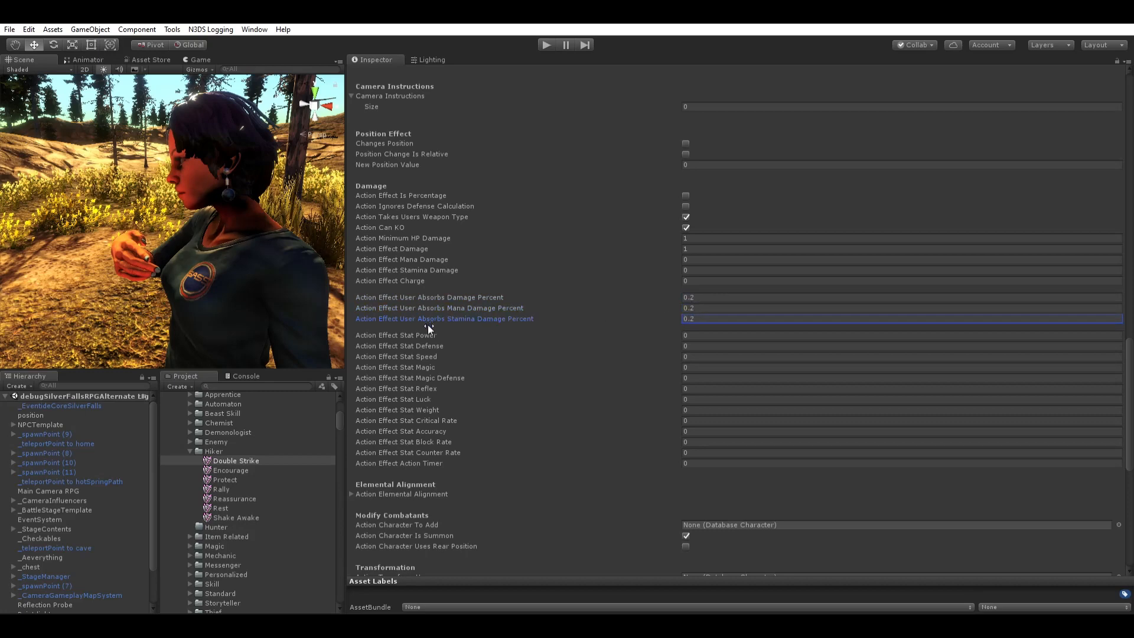
Step: Try Action Effect Stat Power values of 0.06 and -0.2
key(Tab)
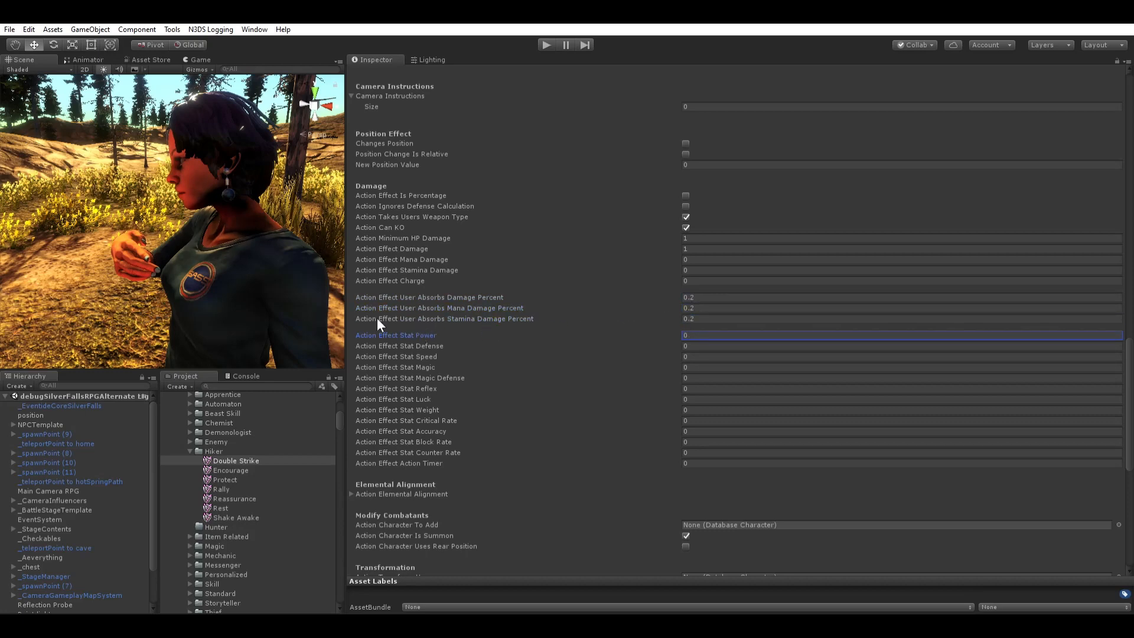
text(0.06)
text(-)
text(0.)
text(2)
Step: Try an Action Effect Stat Power of -0.05 and reset it to 0
scroll(423, 332, up, 3)
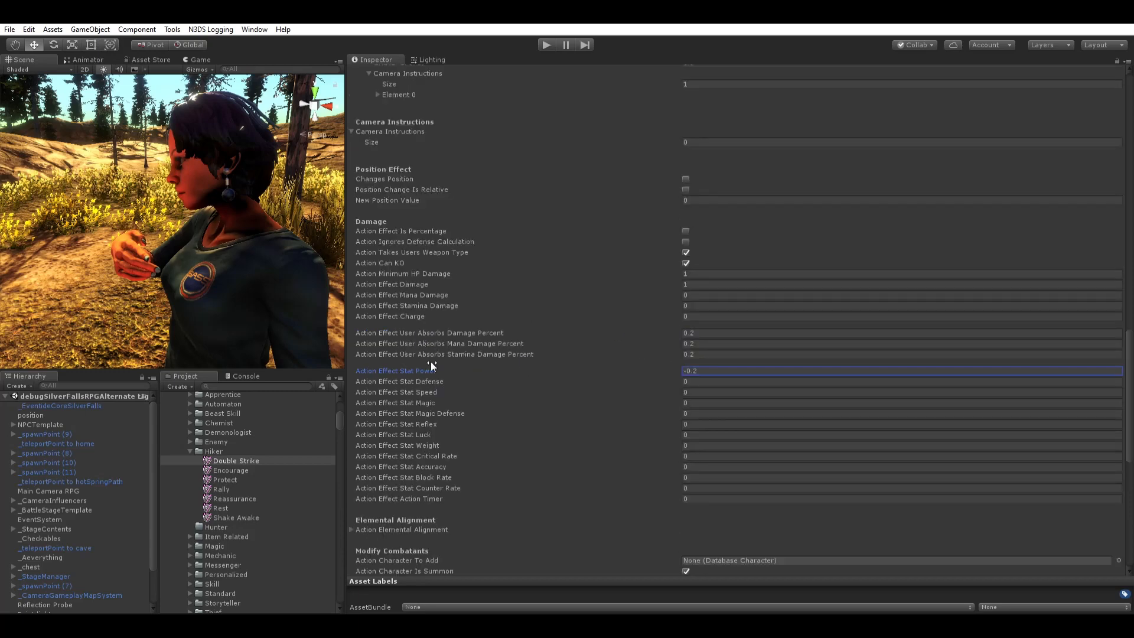
scroll(693, 367, up, 6)
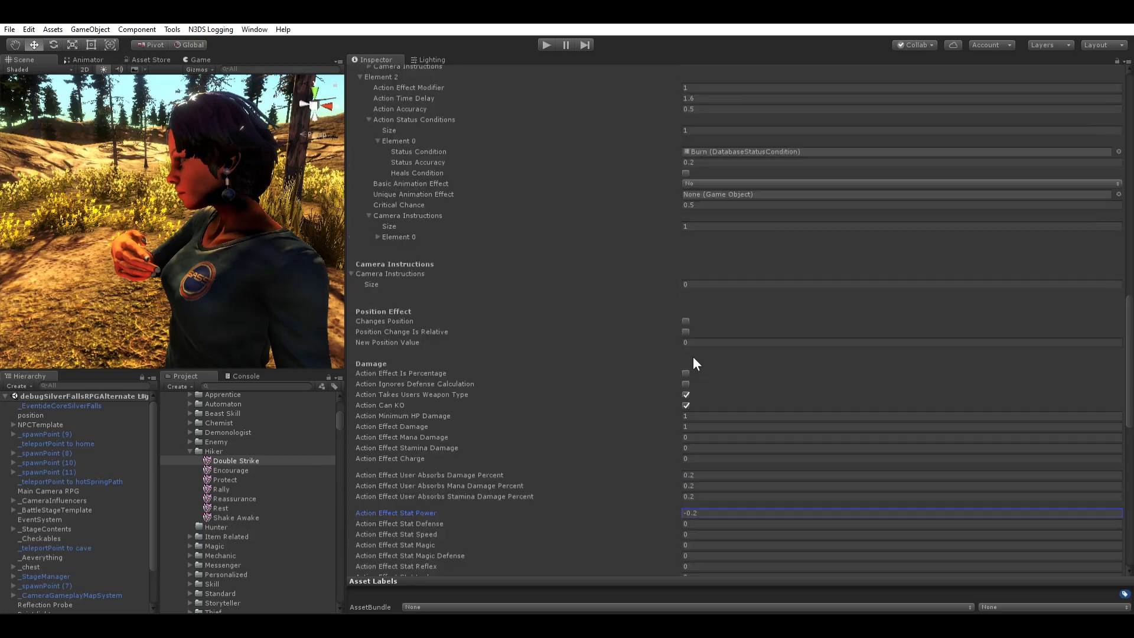
scroll(651, 372, up, 4)
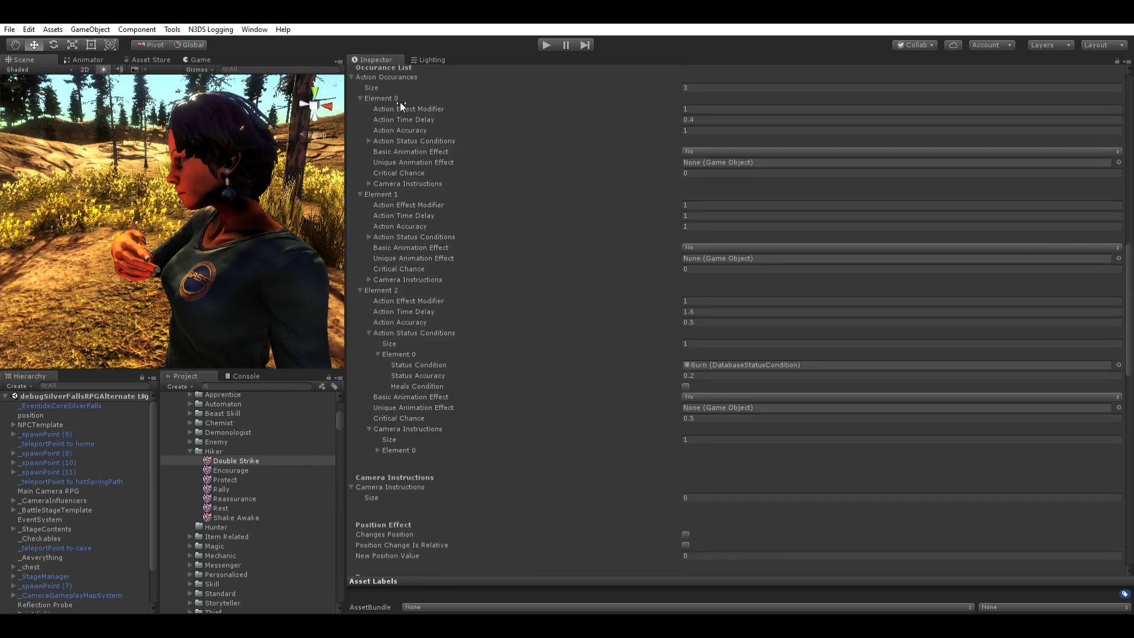
scroll(421, 439, down, 8)
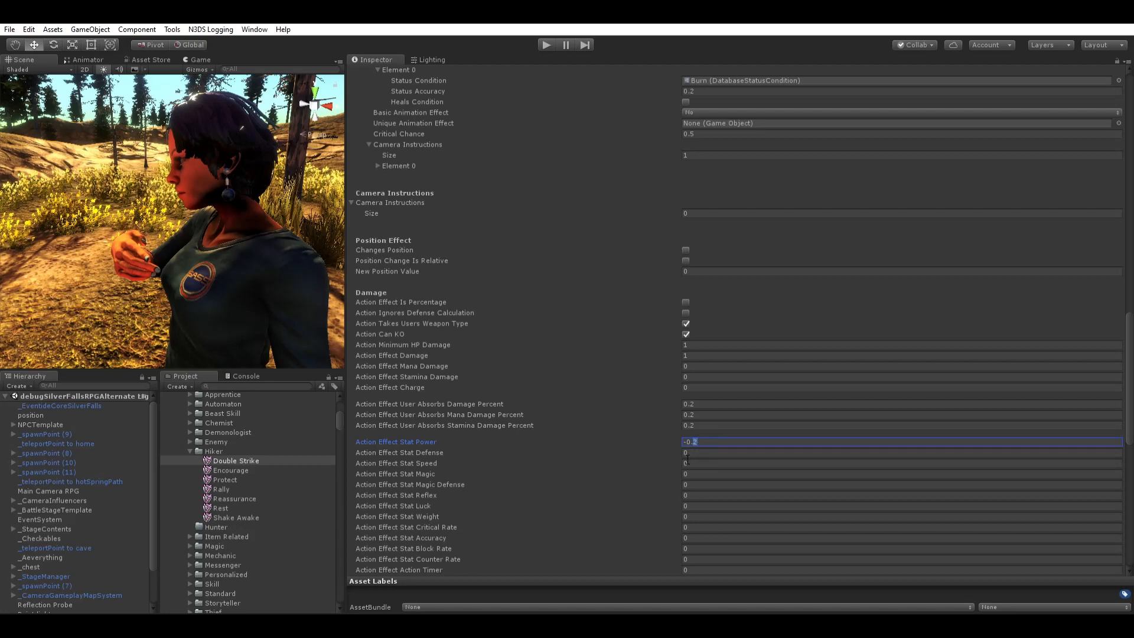
scroll(687, 460, up, 1)
text(05)
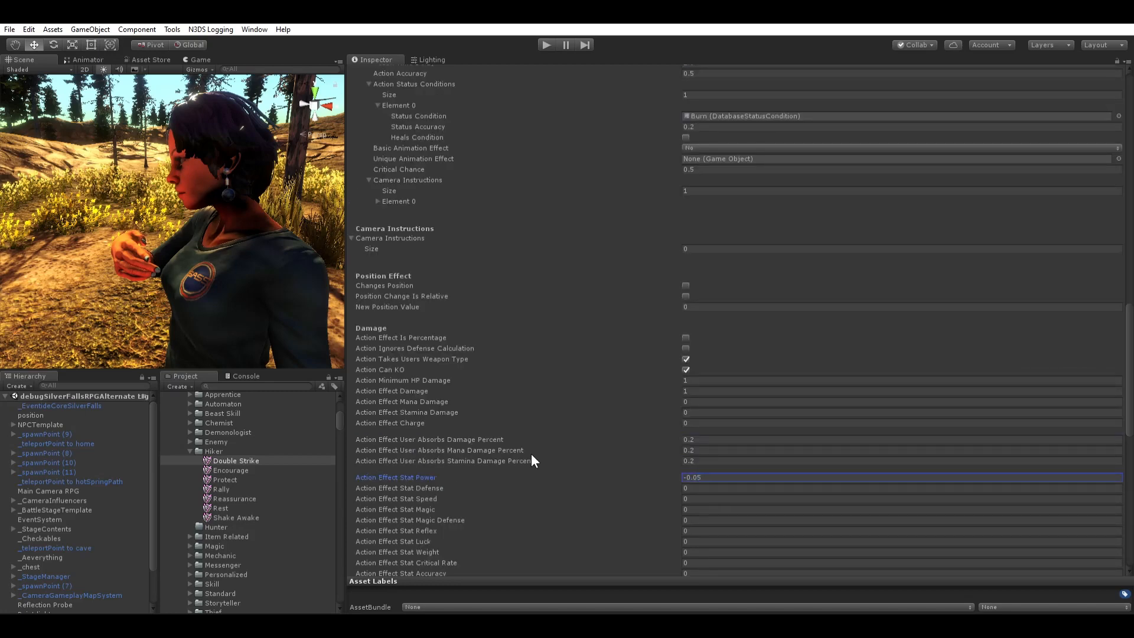
scroll(697, 418, down, 3)
click(721, 370)
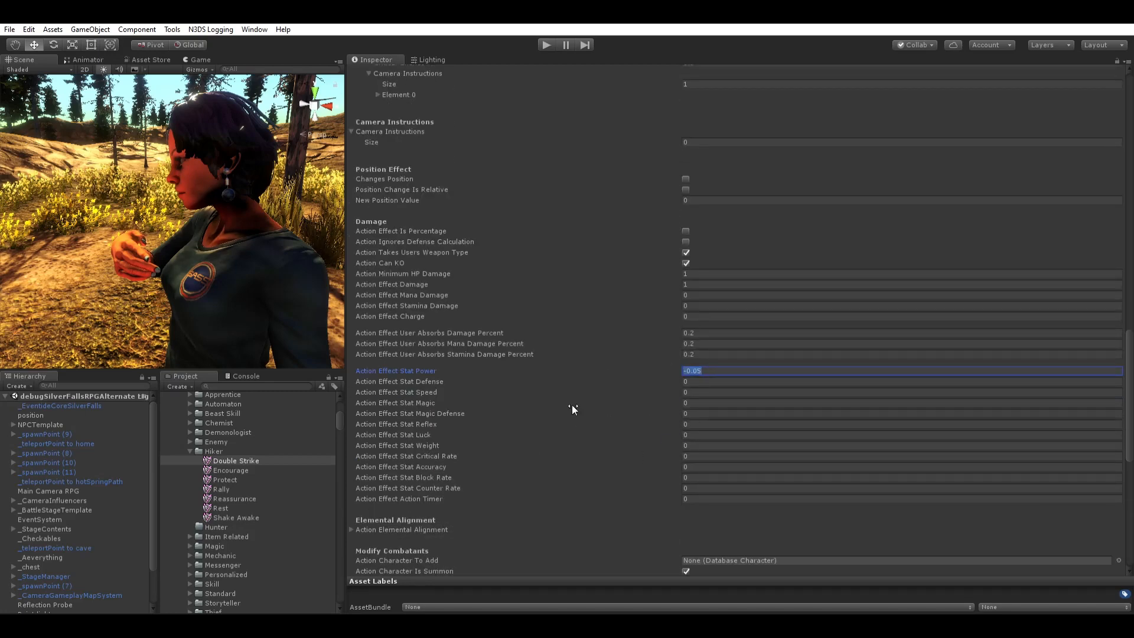
text(0)
Step: Try Action Effect Action Timer values of 0.5 and -0.2
click(718, 402)
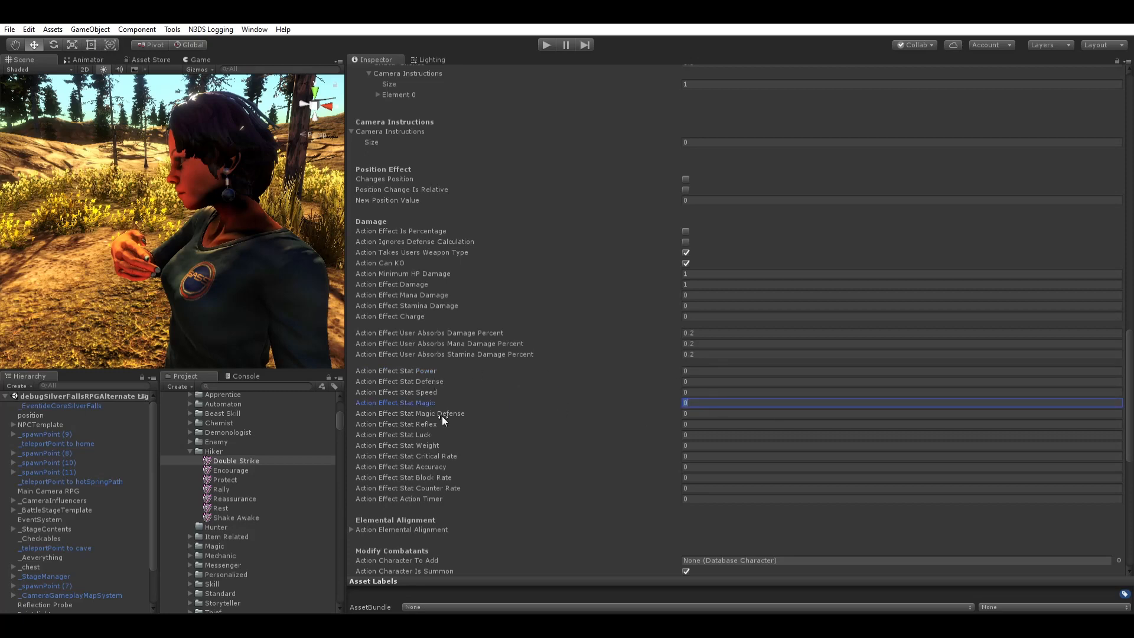
click(431, 494)
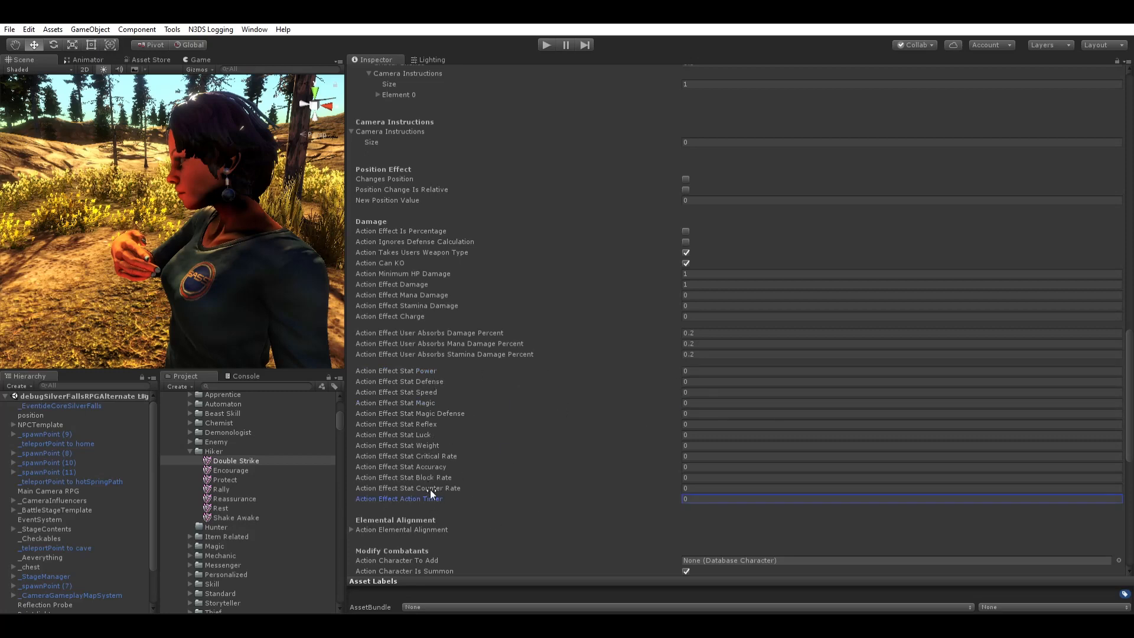
scroll(697, 437, down, 3)
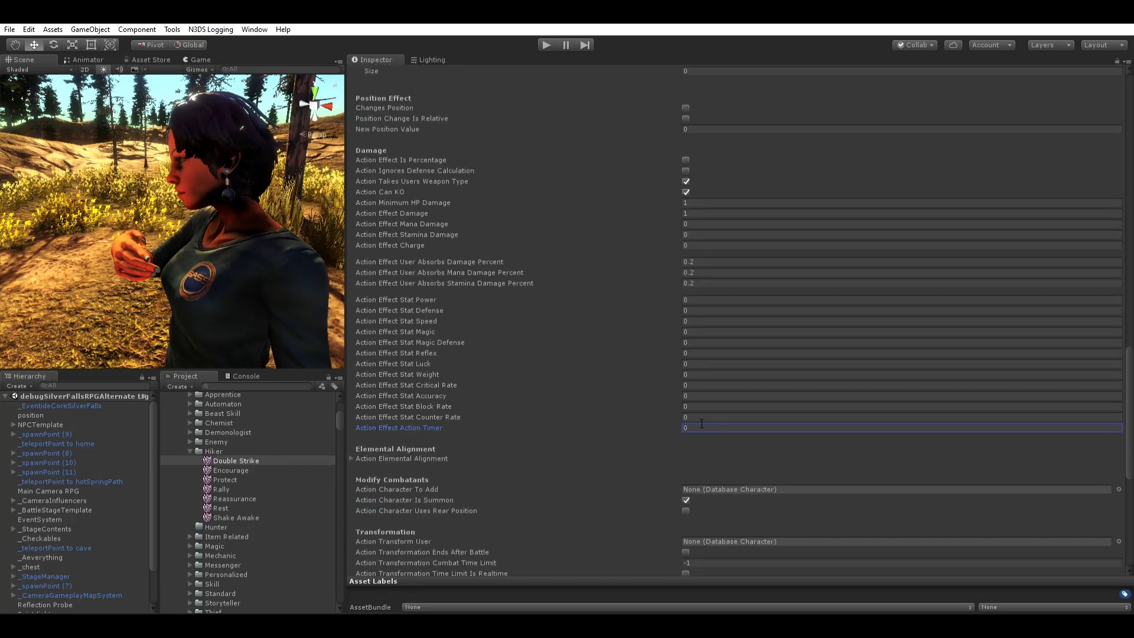
drag(702, 424, 516, 415)
text(0.5)
text(-0.2)
Step: Review the occurrence list and reset Action Effect Action Timer to 0
scroll(680, 265, up, 8)
scroll(576, 222, down, 9)
drag(721, 389, 618, 381)
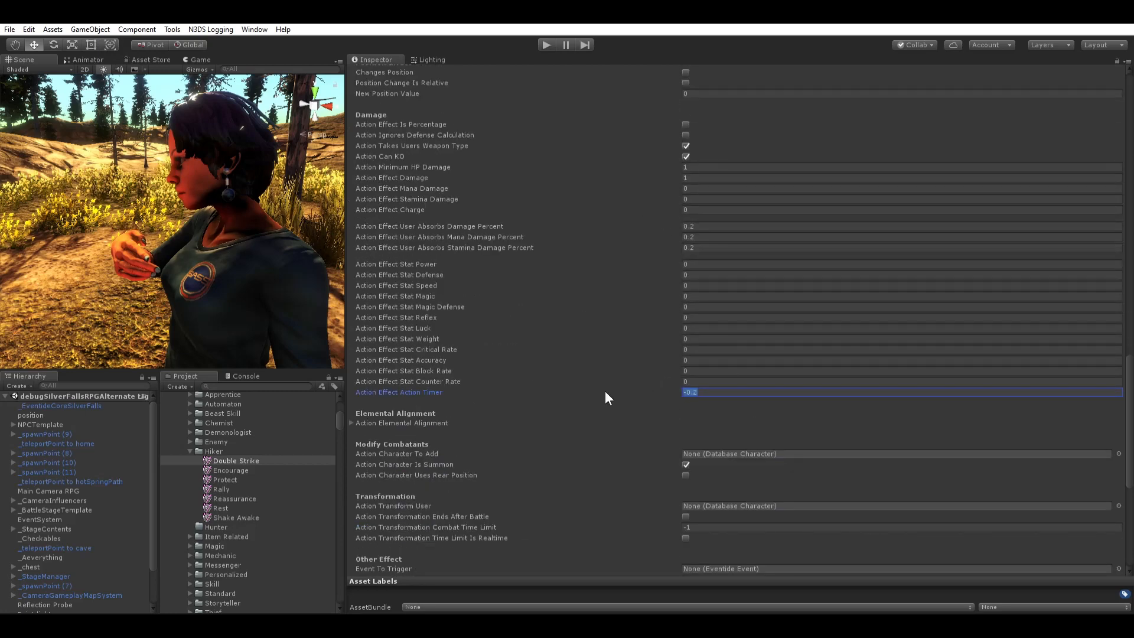
scroll(683, 371, up, 13)
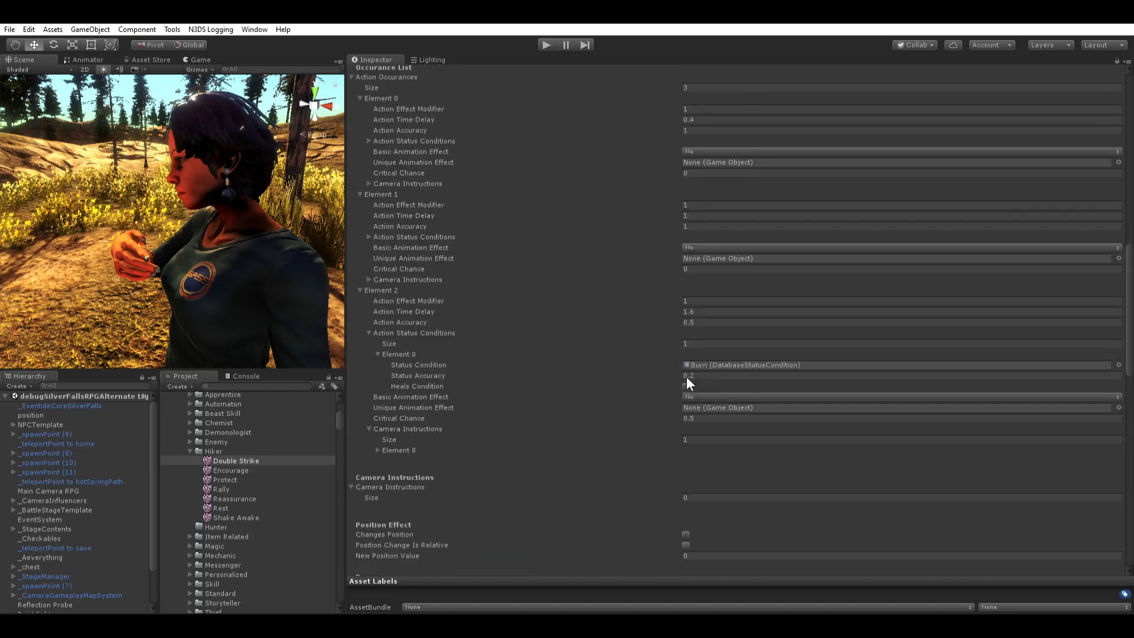
scroll(679, 343, down, 6)
scroll(693, 350, down, 6)
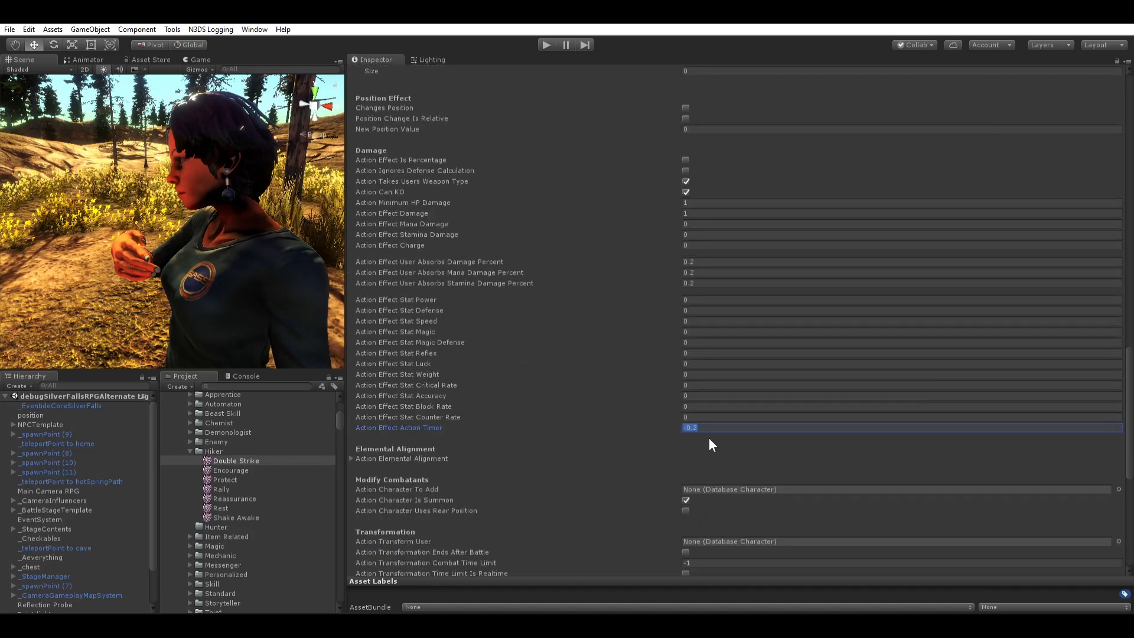
text(0)
Step: Expand Action Elemental Alignment and examine its element entries from Element 0 to Element 9
click(351, 450)
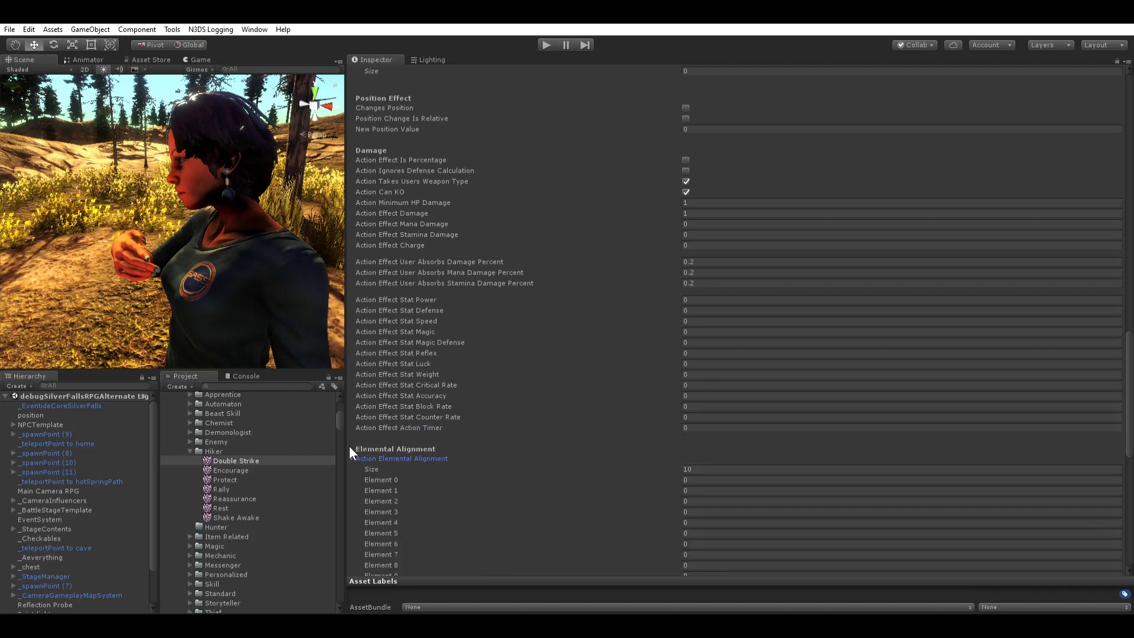
scroll(350, 451, down, 2)
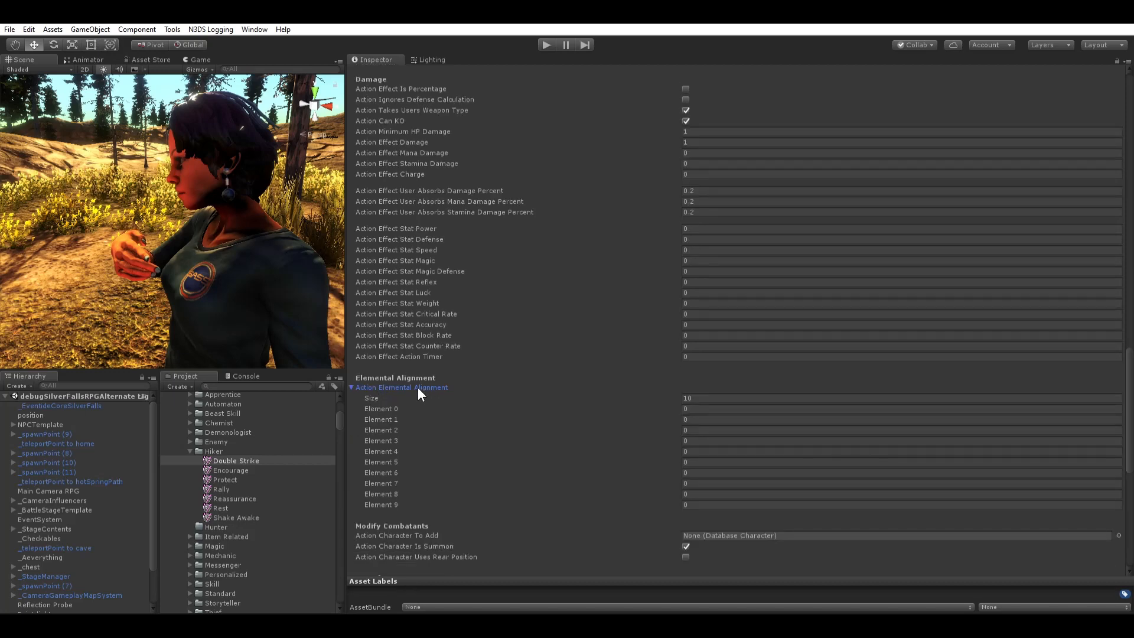
scroll(391, 373, down, 4)
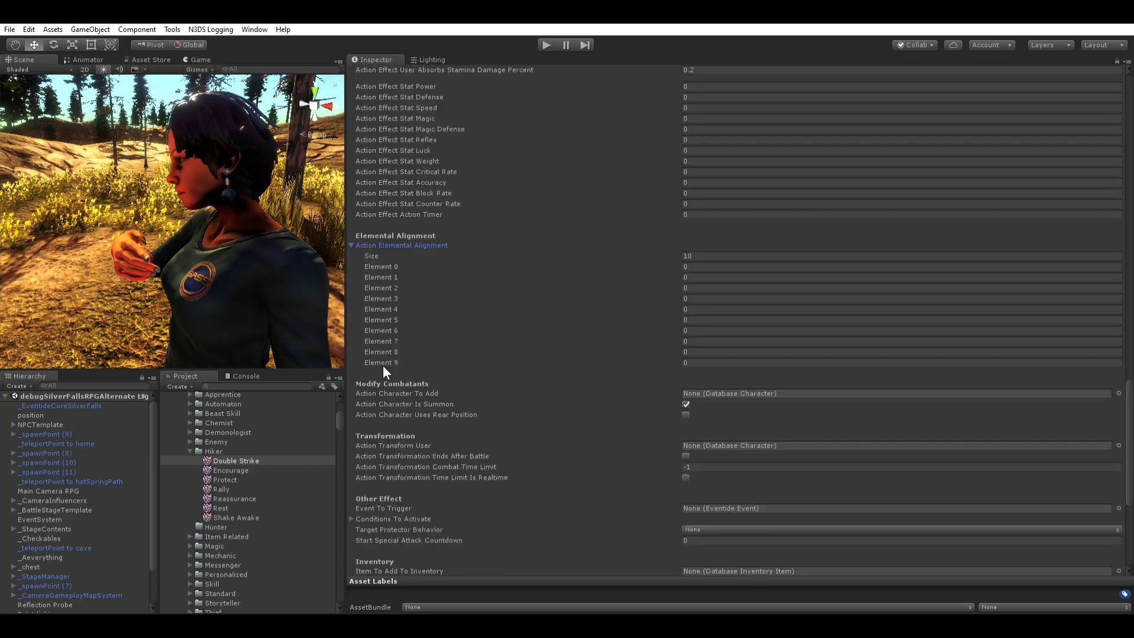
scroll(382, 369, up, 1)
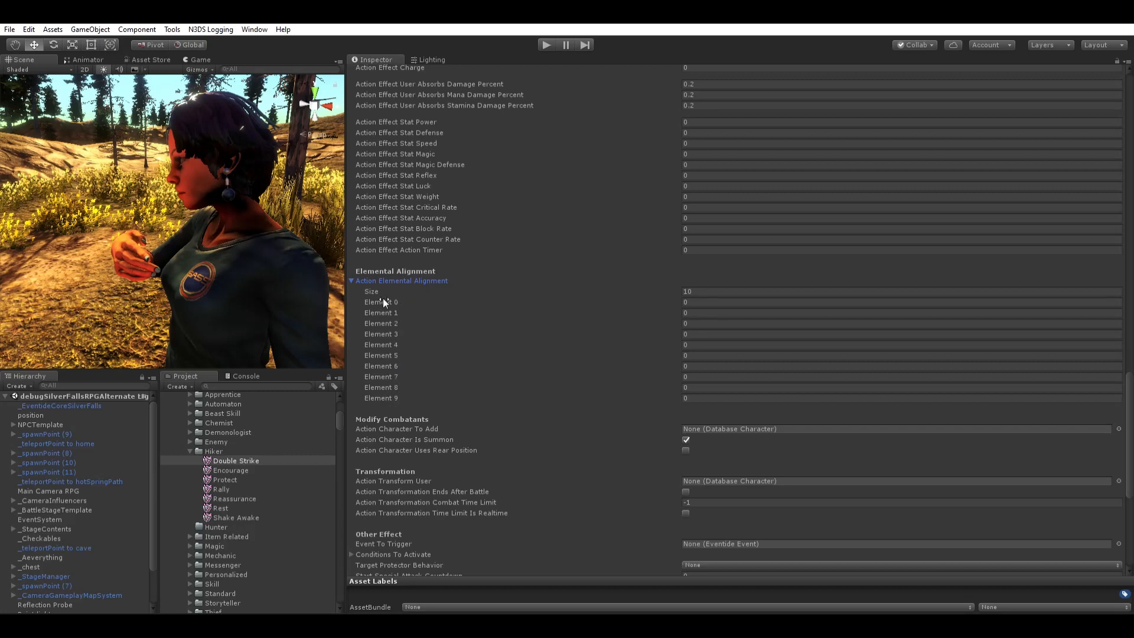
Step: Try Action Elemental Alignment values, such as 5 for Element 2, reset them to 0 and collapse the list
click(395, 314)
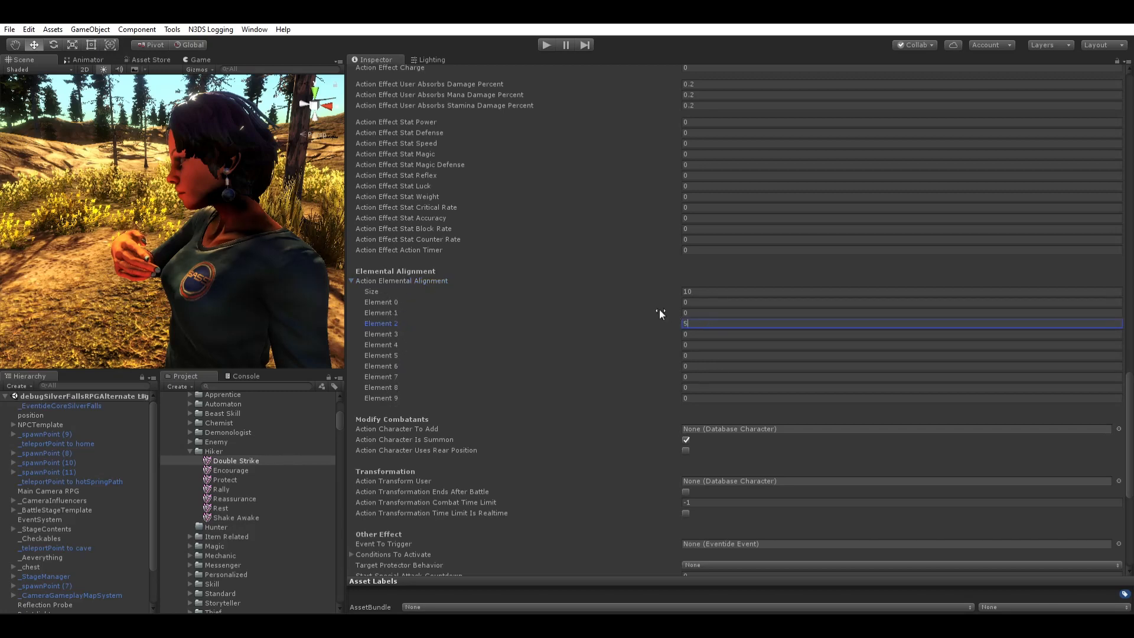
text(0)
text(2)
key(Return)
text(0)
click(354, 280)
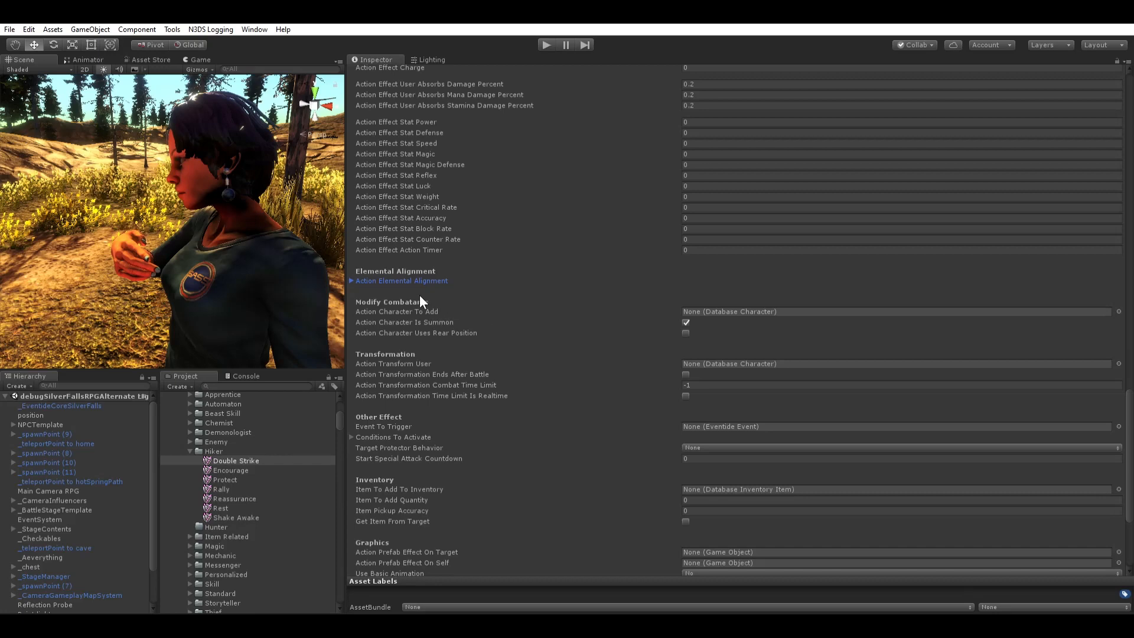
Step: View the characters available for Action Character To Add under Modify Combatants without assigning one
key(Tab)
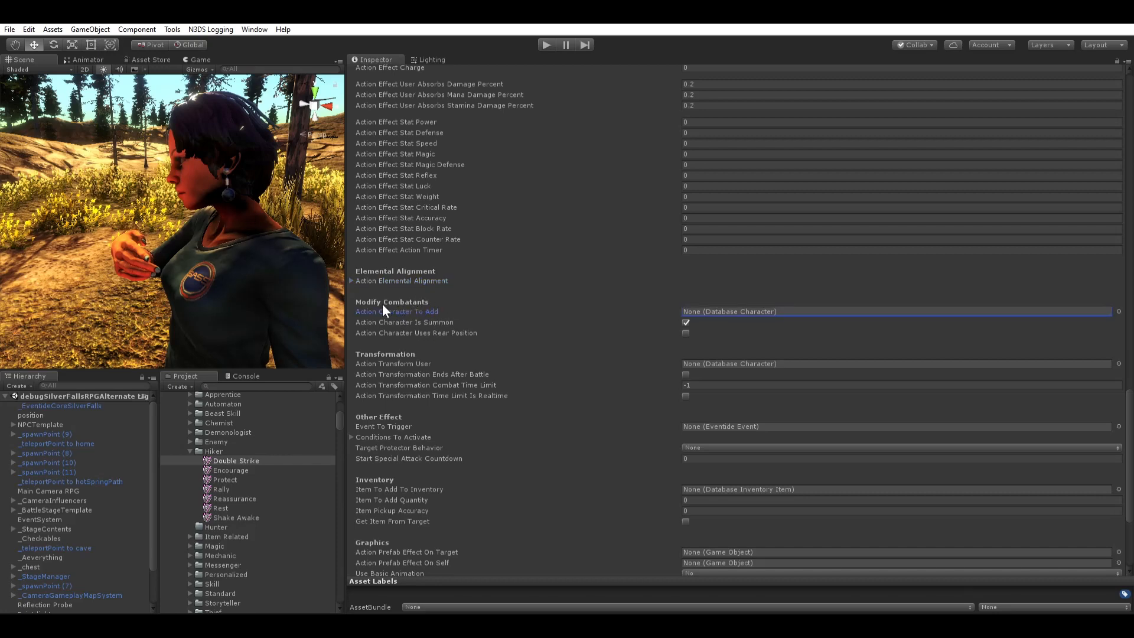
click(1118, 310)
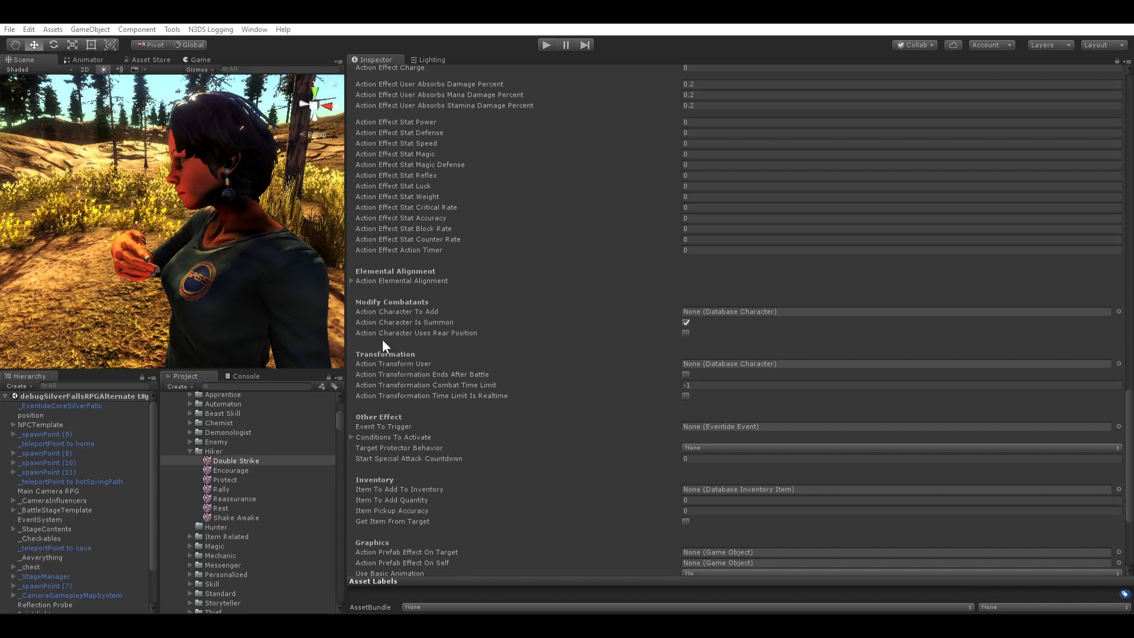
click(700, 101)
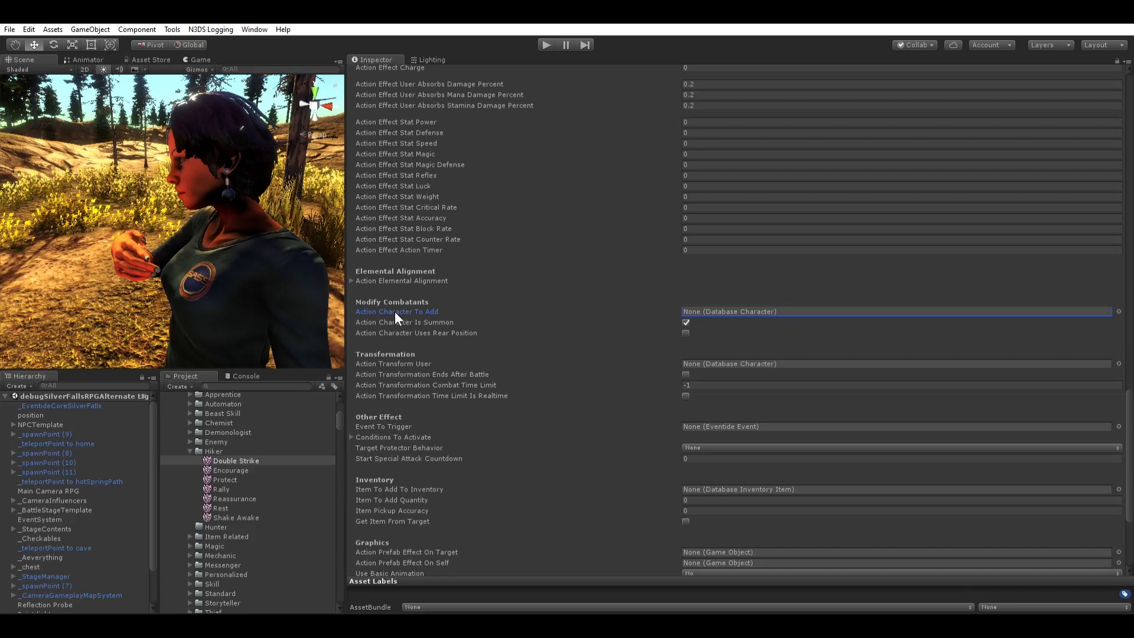
Step: Review the summon option and enable Action Character Uses Rear Position under Modify Combatants
key(Tab)
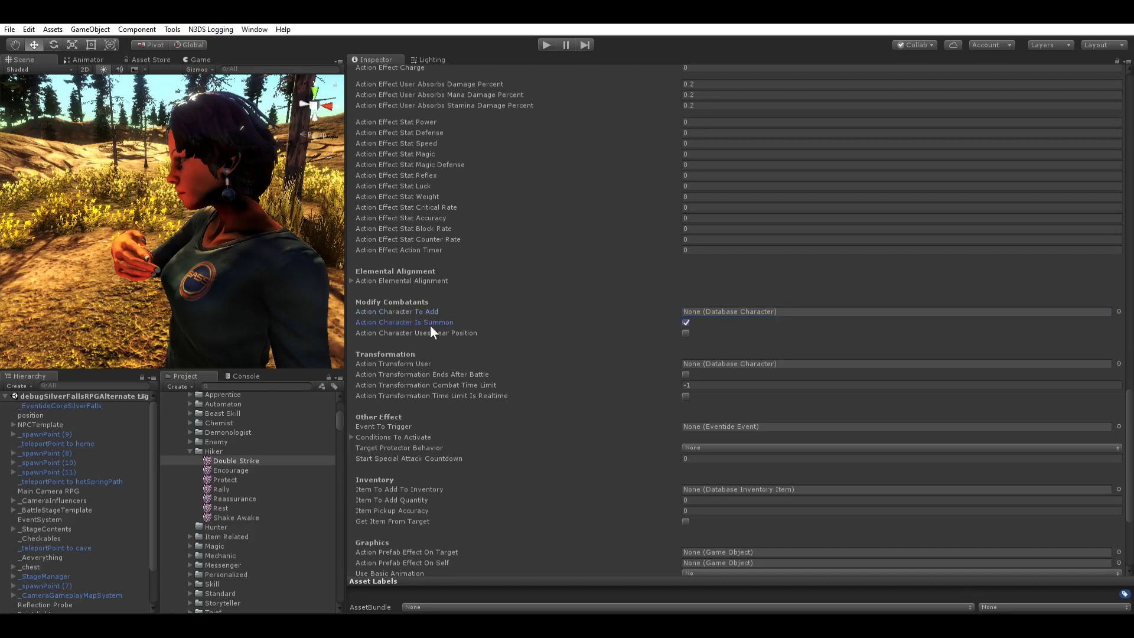
key(Tab)
scroll(166, 229, down, 8)
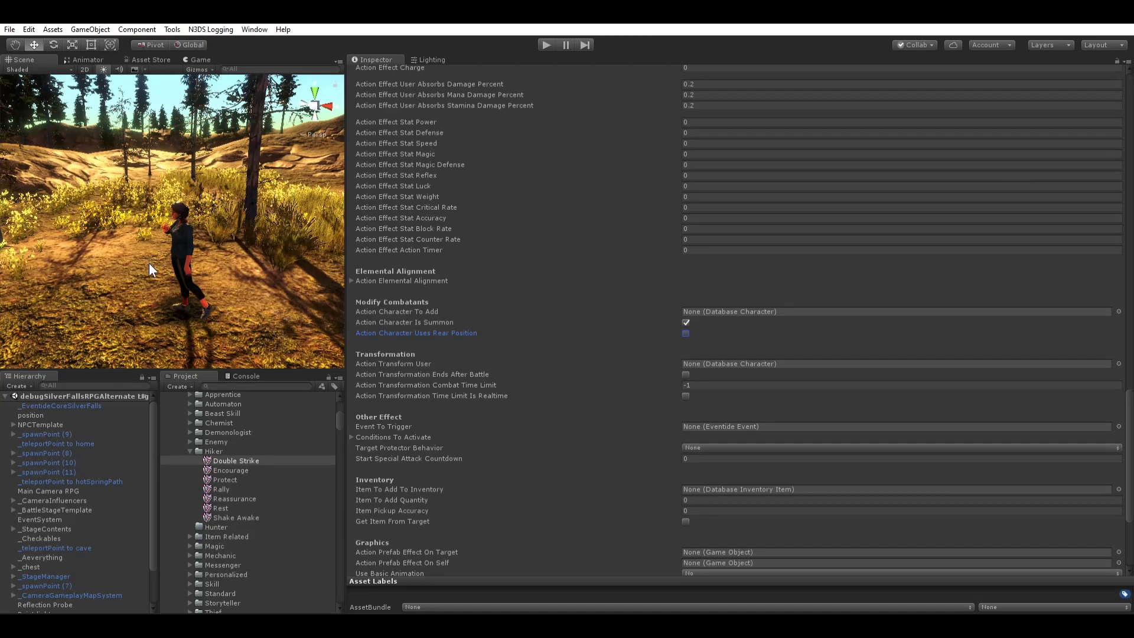
middle_drag(149, 264, 214, 247)
scroll(214, 248, up, 2)
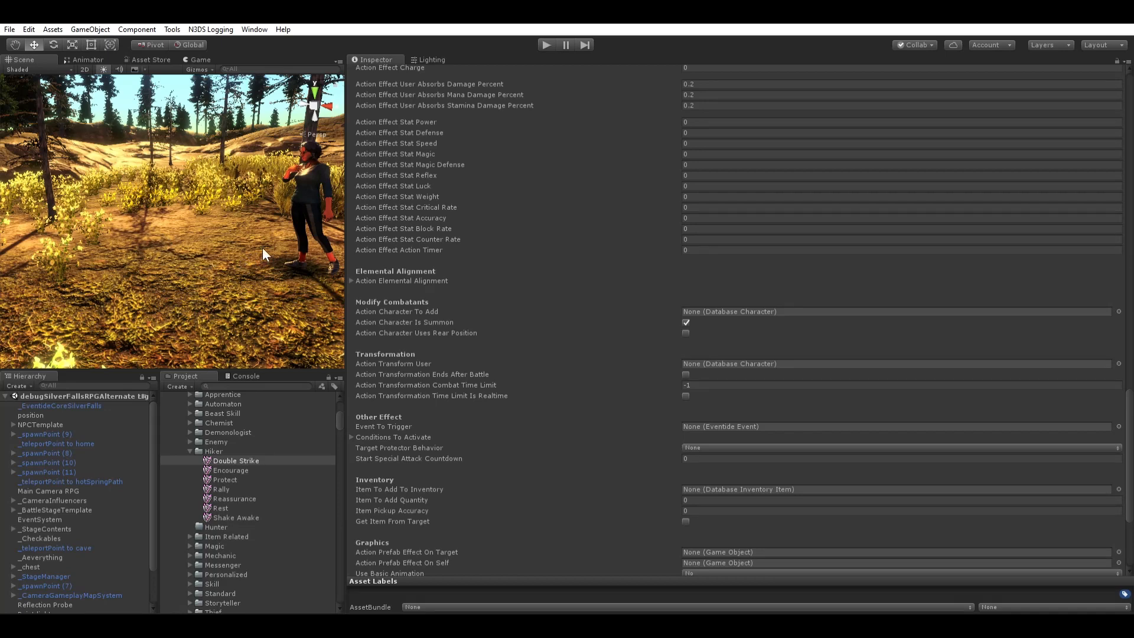
middle_drag(262, 247, 194, 267)
click(467, 332)
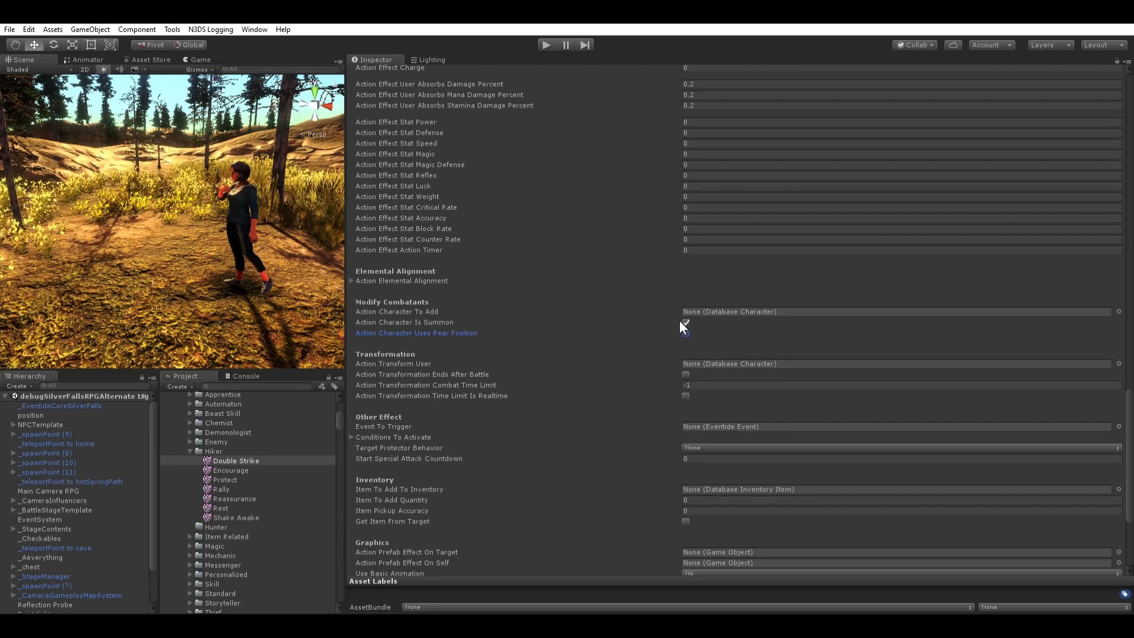
Step: View the characters available for Action Transform User under Transformation without assigning one
click(405, 363)
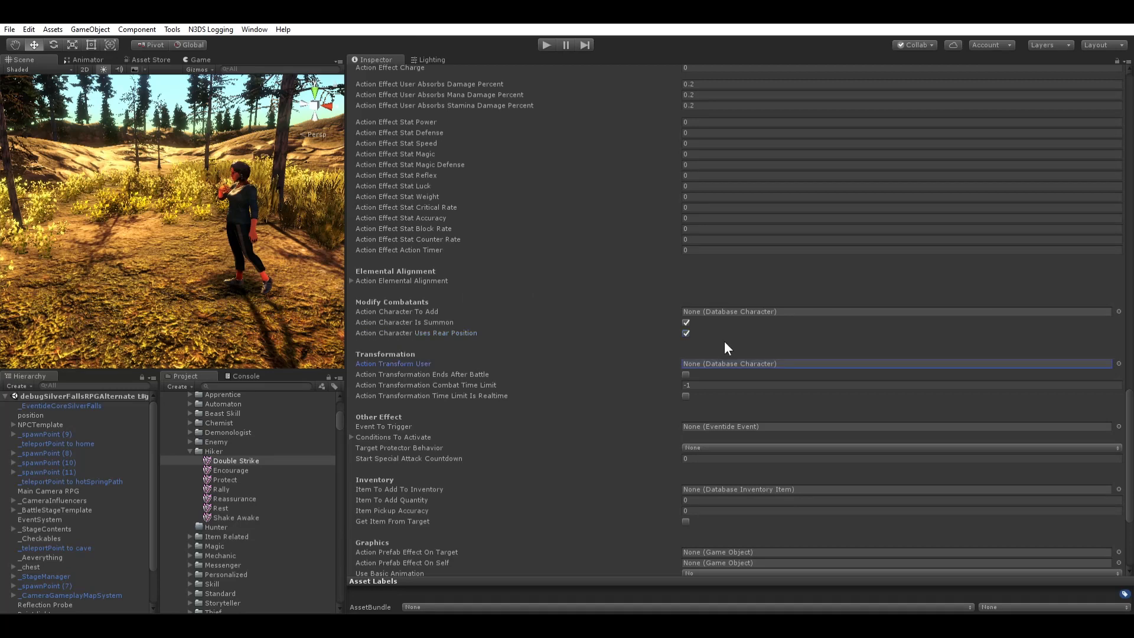
click(1119, 362)
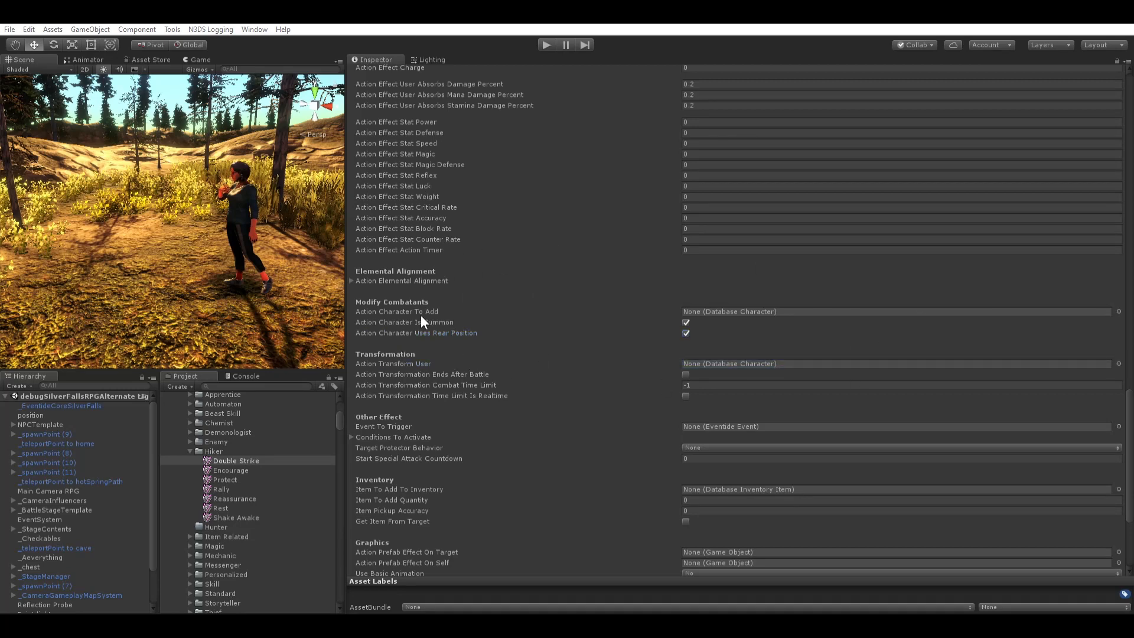
scroll(422, 319, down, 3)
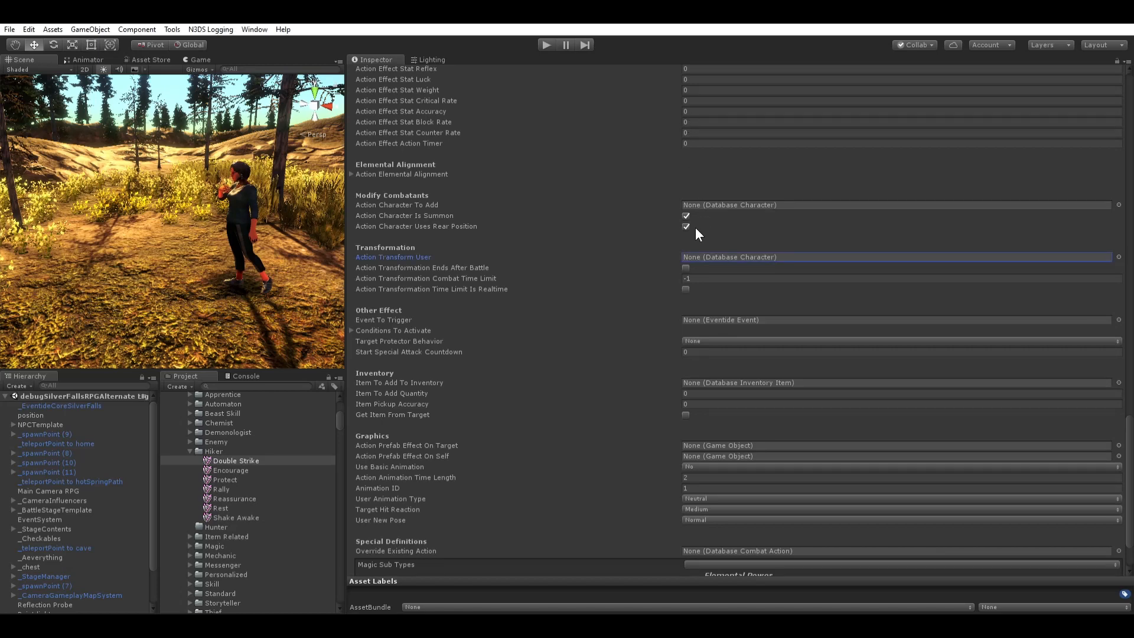
scroll(695, 228, up, 2)
click(1079, 317)
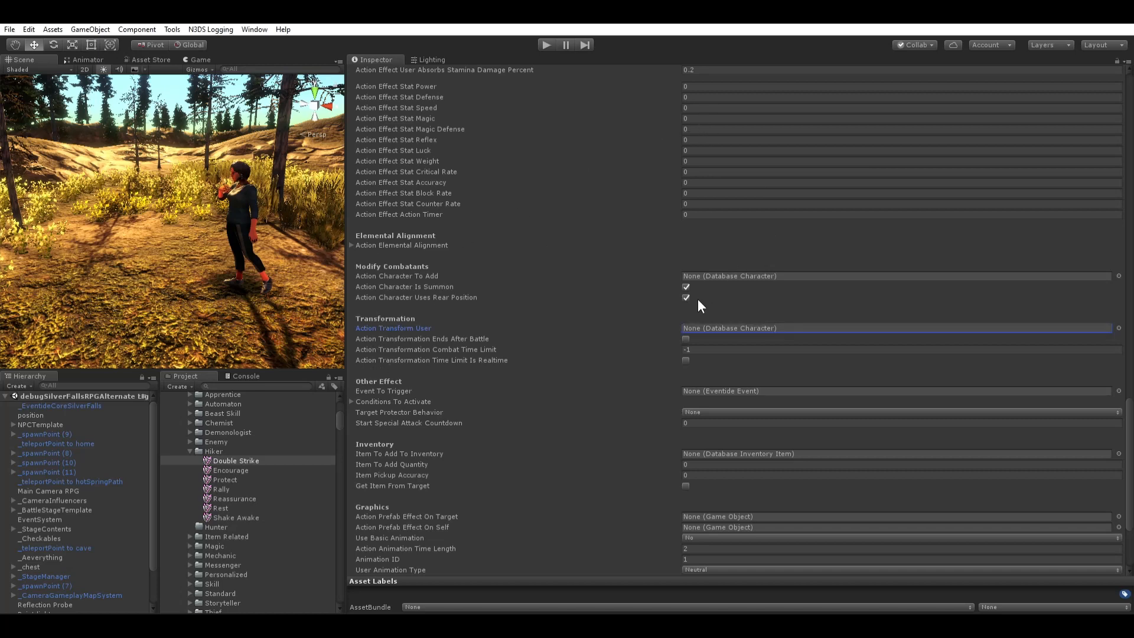
Step: Examine the transformation's end-after-battle and time limit settings, and Event To Trigger under Other Effect
click(431, 327)
scroll(428, 327, up, 1)
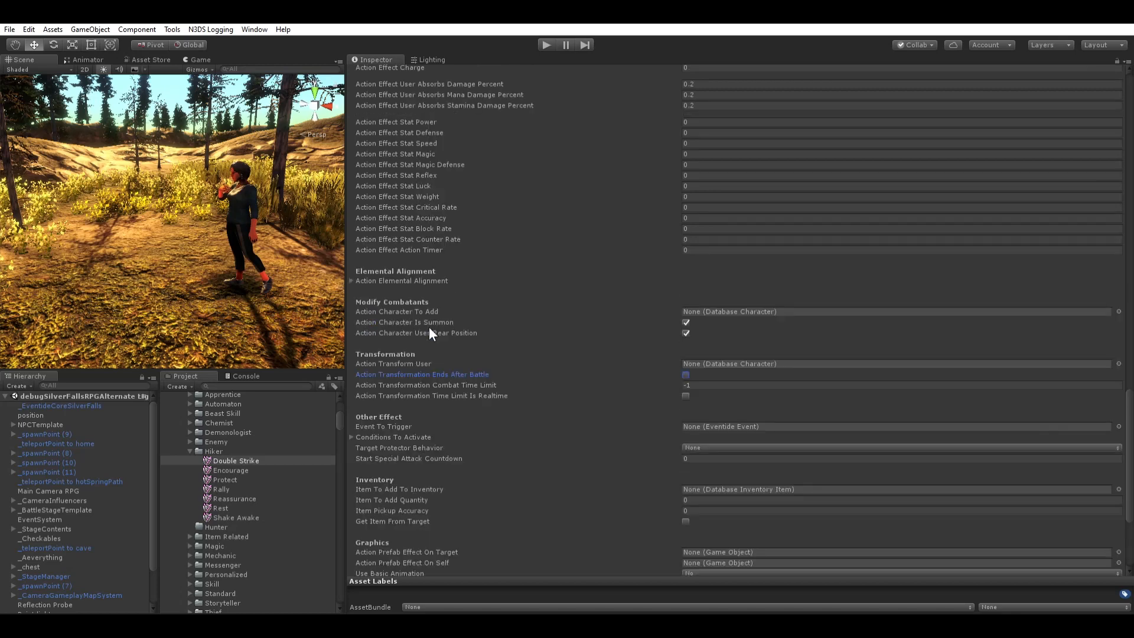
click(469, 380)
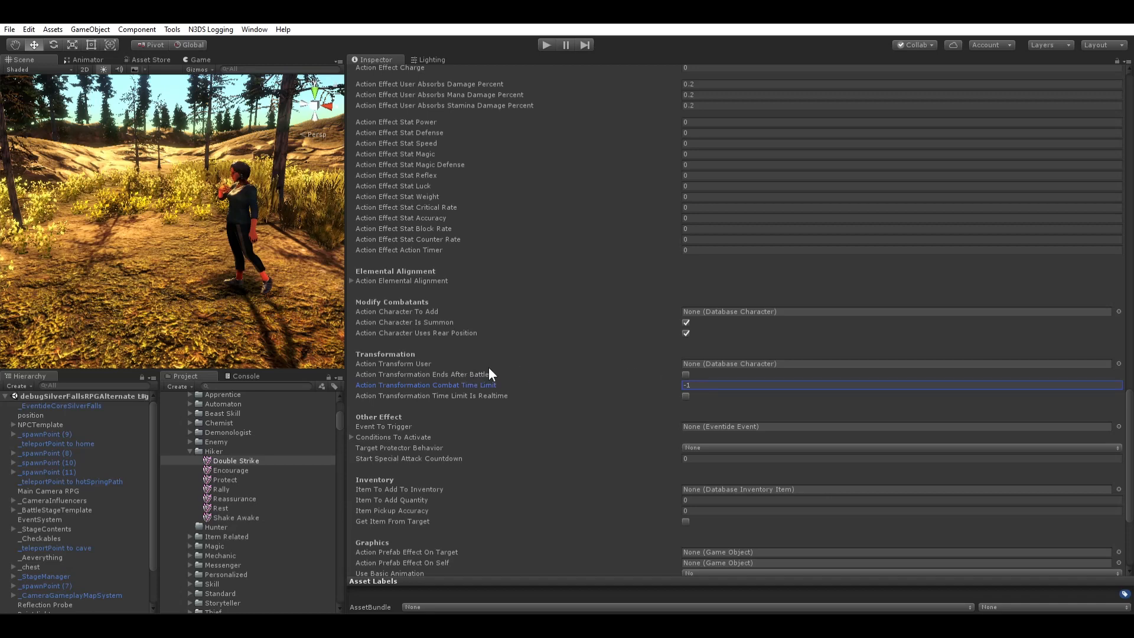
click(476, 393)
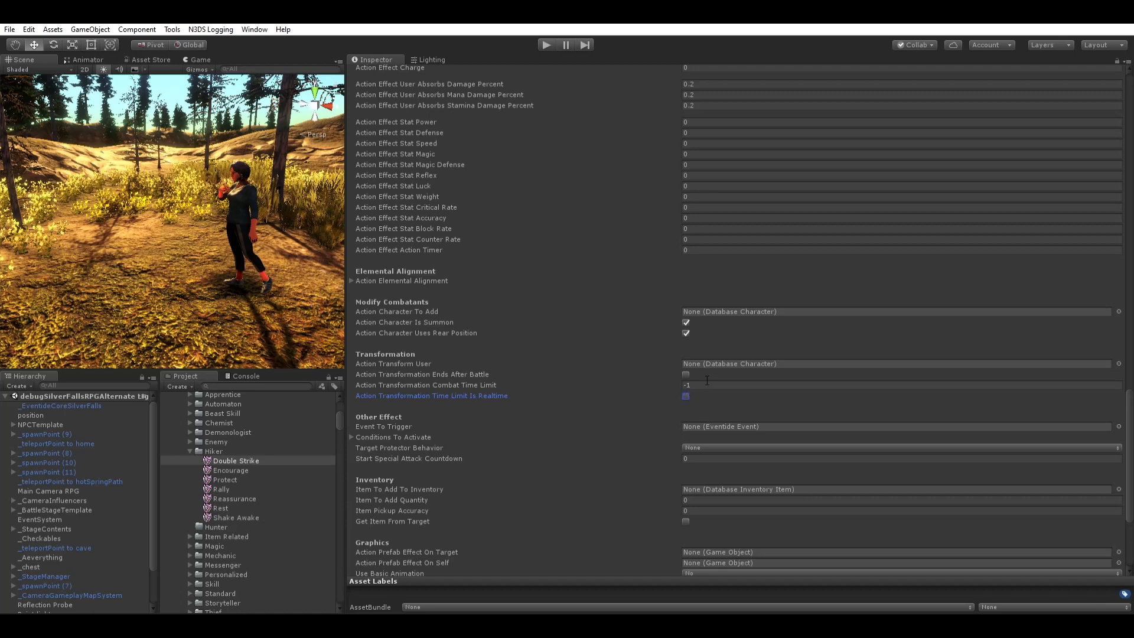
scroll(707, 380, down, 5)
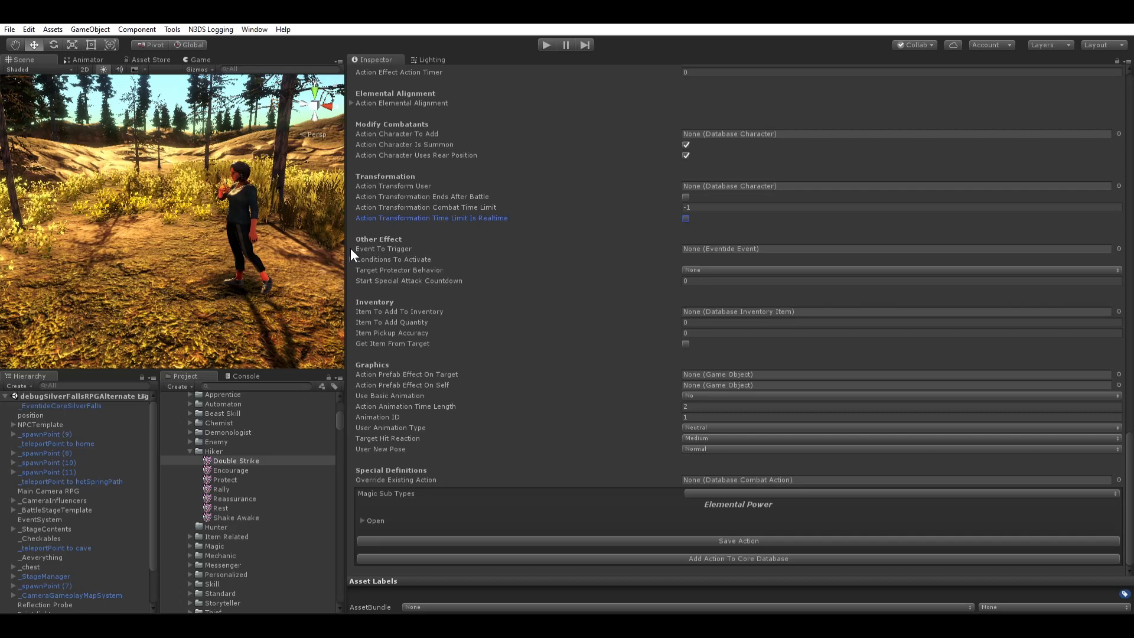
click(361, 248)
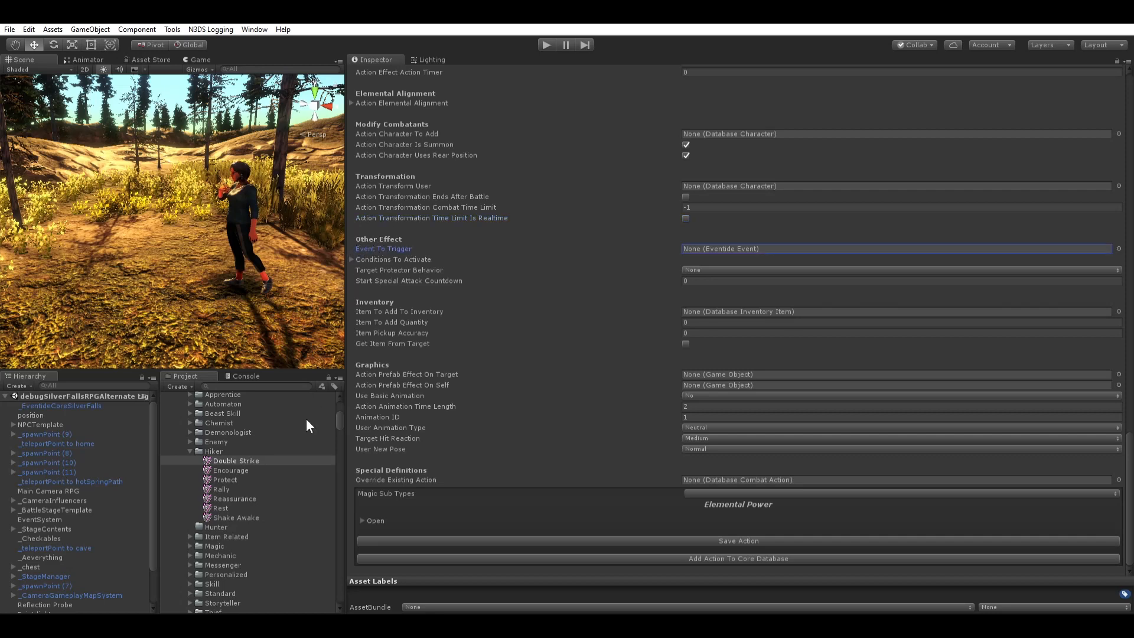
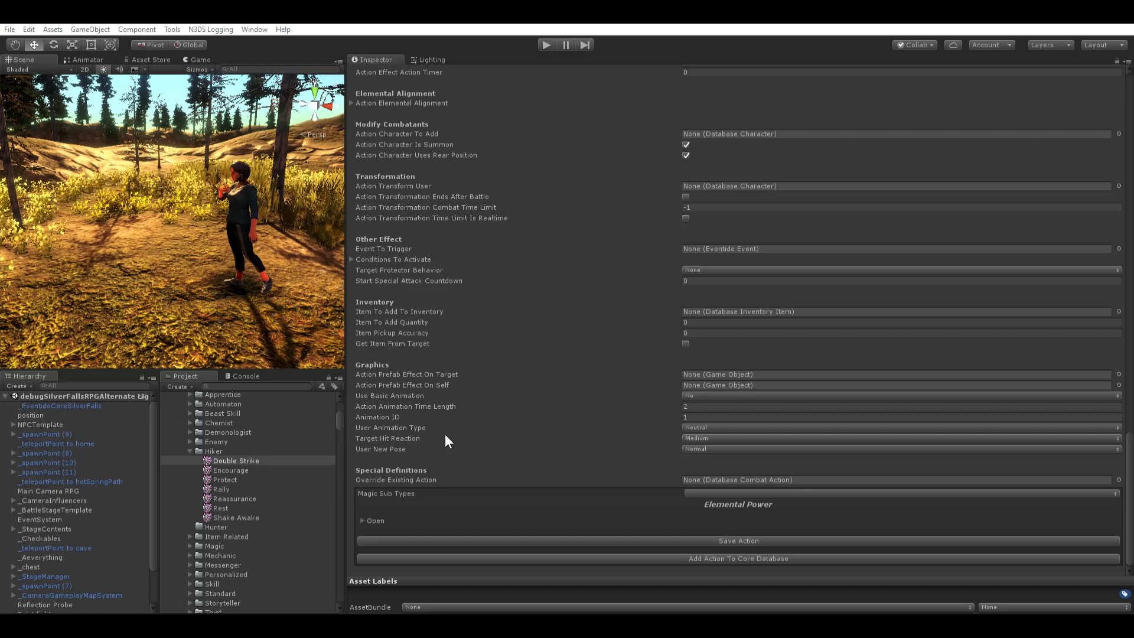
Step: Set the size of Conditions To Activate under Other Effect to 1
click(502, 249)
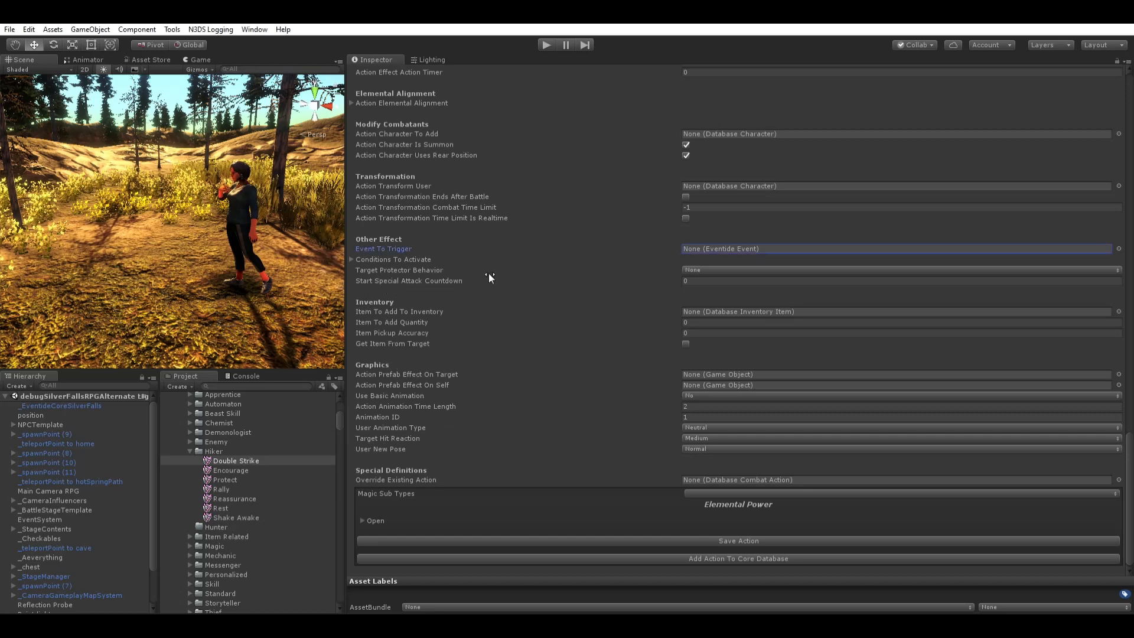
click(352, 258)
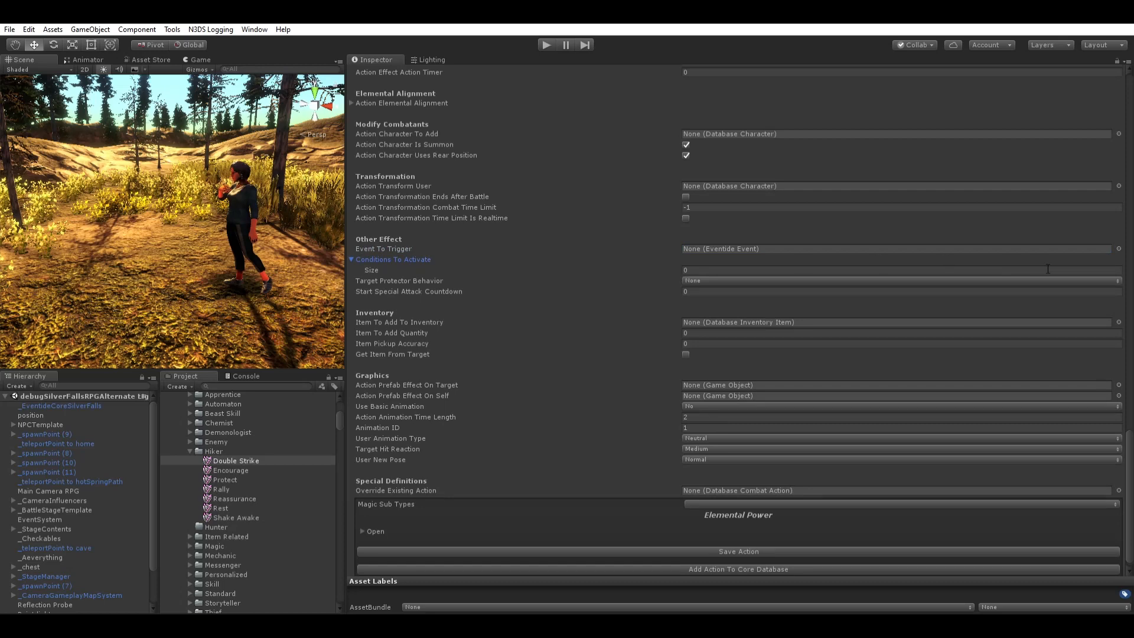
click(733, 270)
text(1)
key(Return)
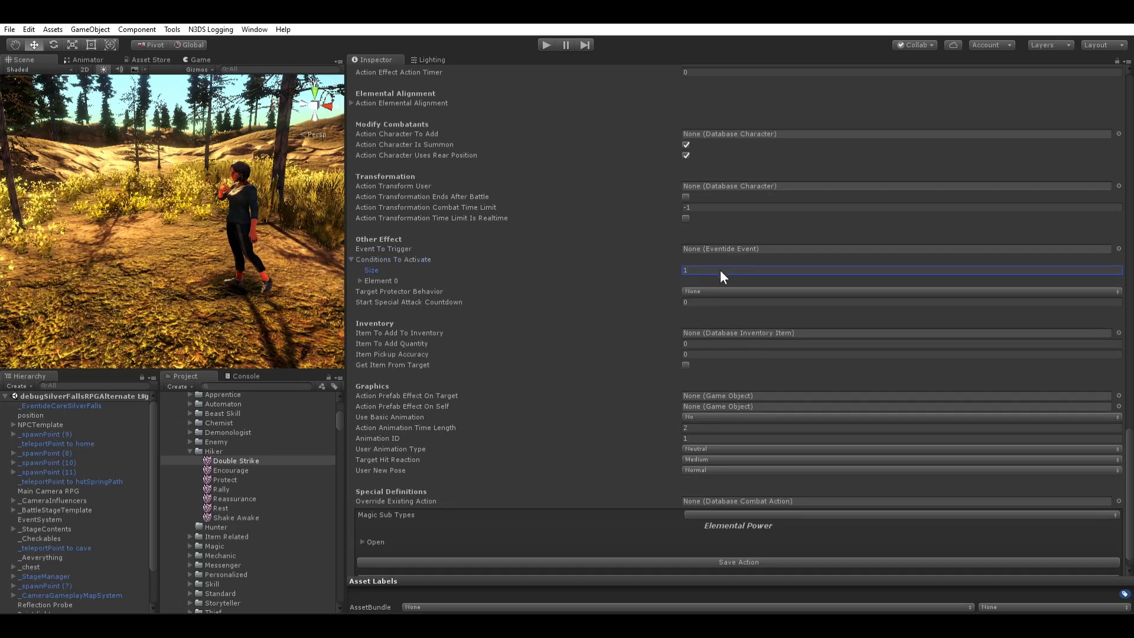
Step: Inspect the status condition, accuracy and healing settings of the first Conditions To Activate entry
click(359, 280)
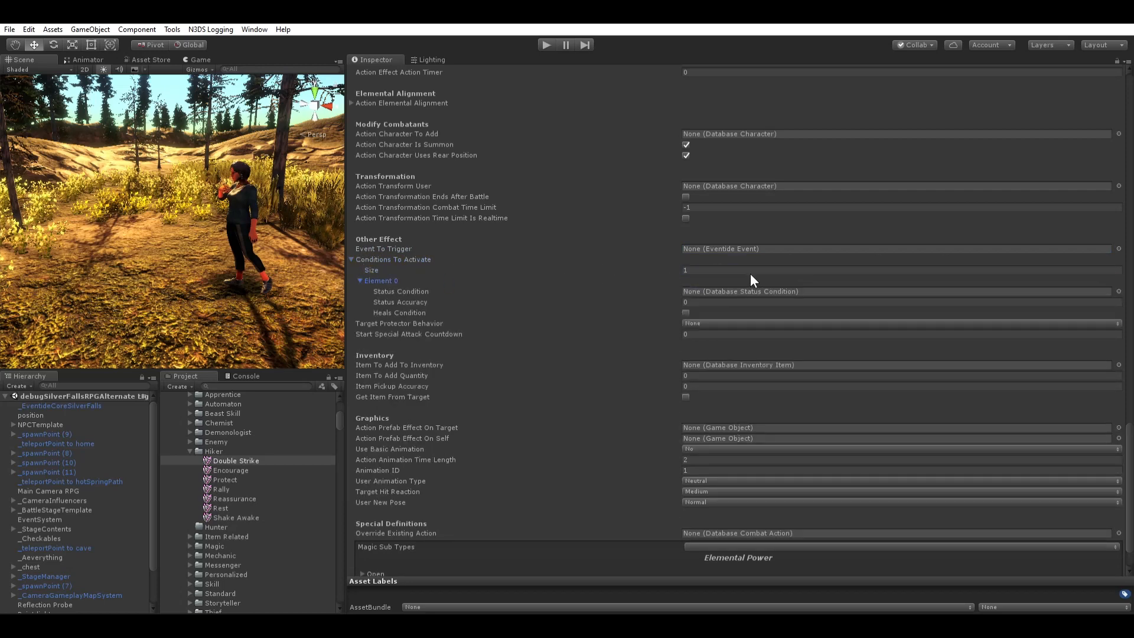
click(746, 289)
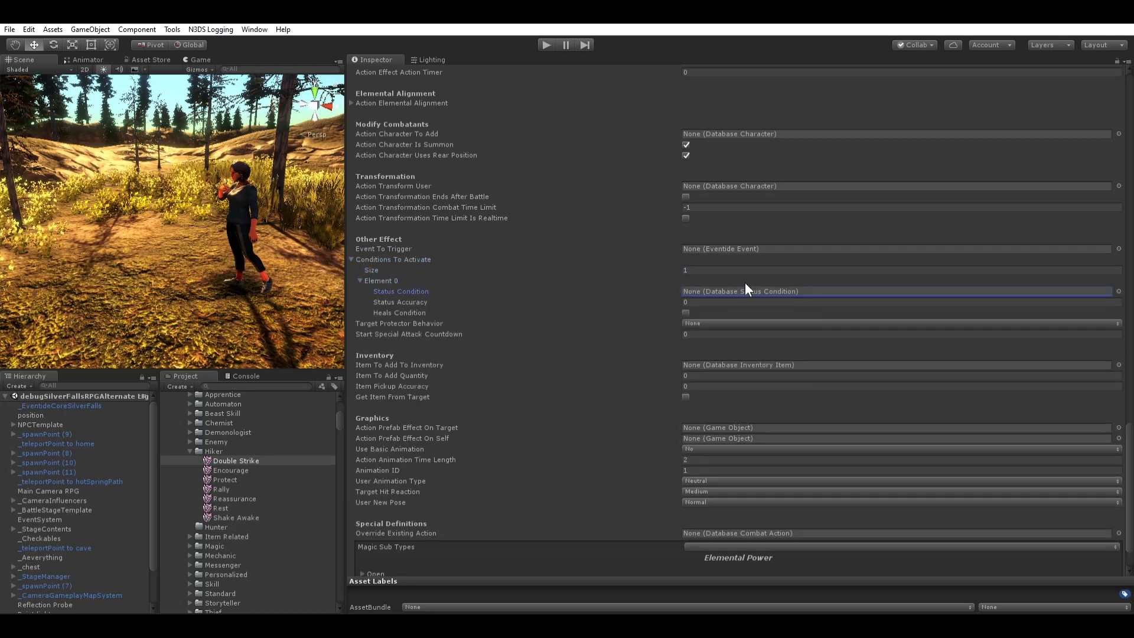
click(690, 307)
click(363, 277)
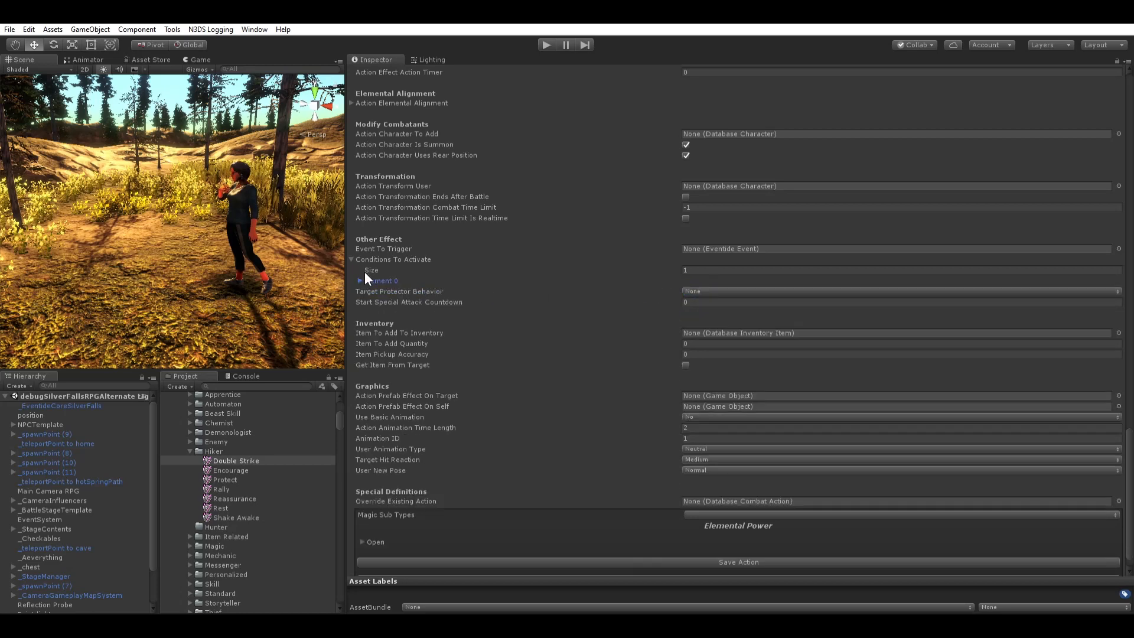
Step: Review the Target Protector Behavior and Start Special Attack Countdown settings under Other Effect
key(Tab)
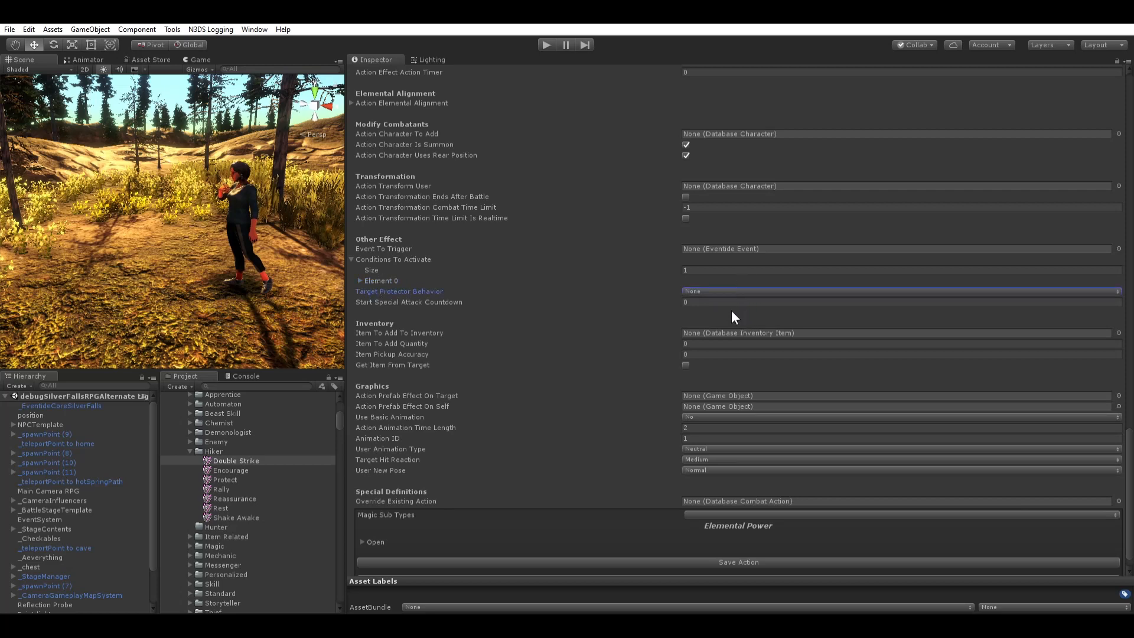
key(Tab)
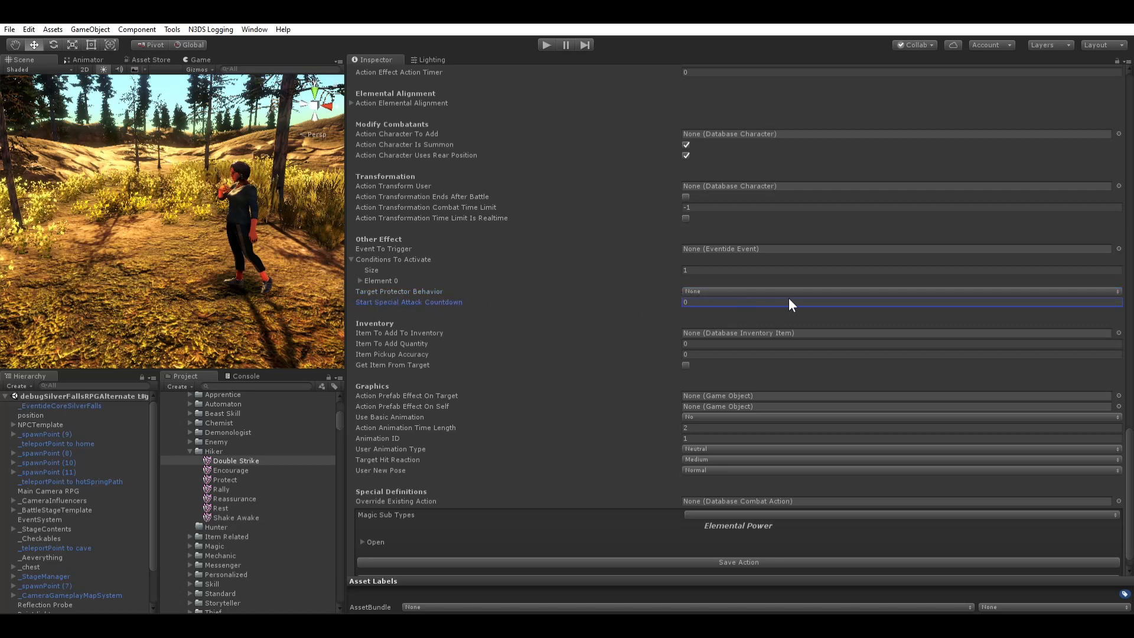
scroll(416, 274, down, 1)
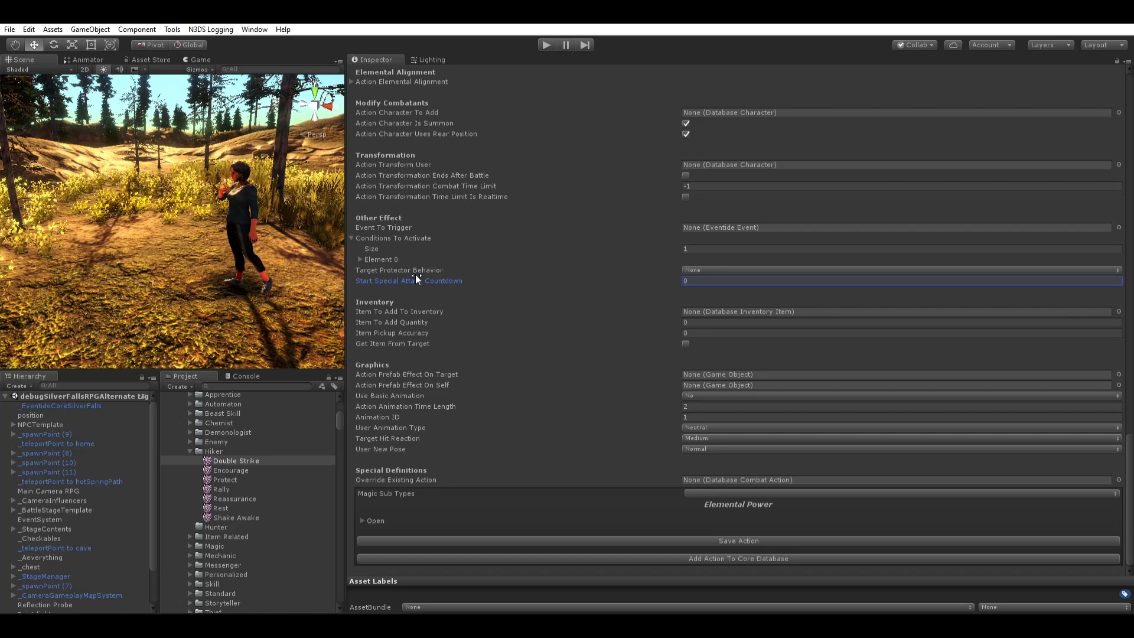
Step: Assign the Antique Book weapon as Item To Add To Inventory in the Inventory section
click(693, 310)
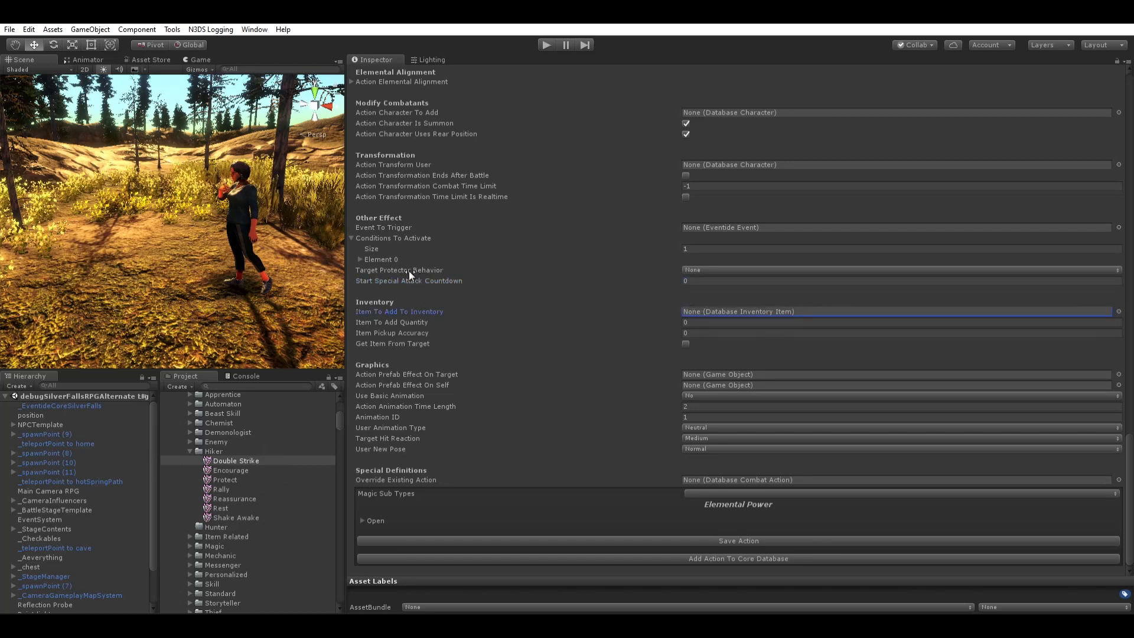
scroll(215, 287, up, 3)
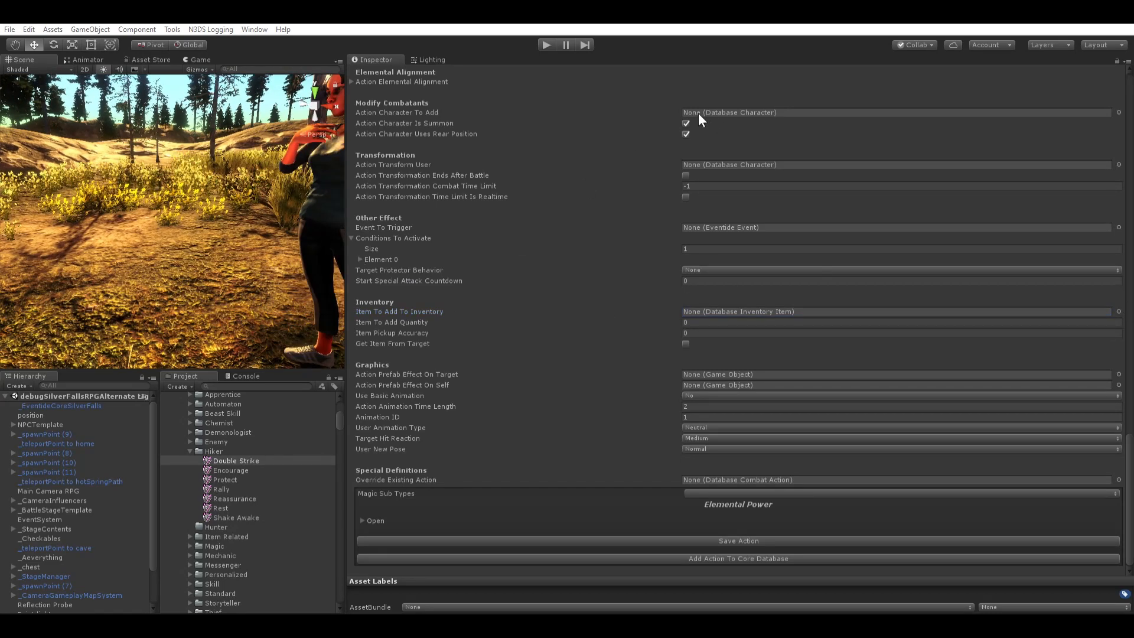
key(Tab)
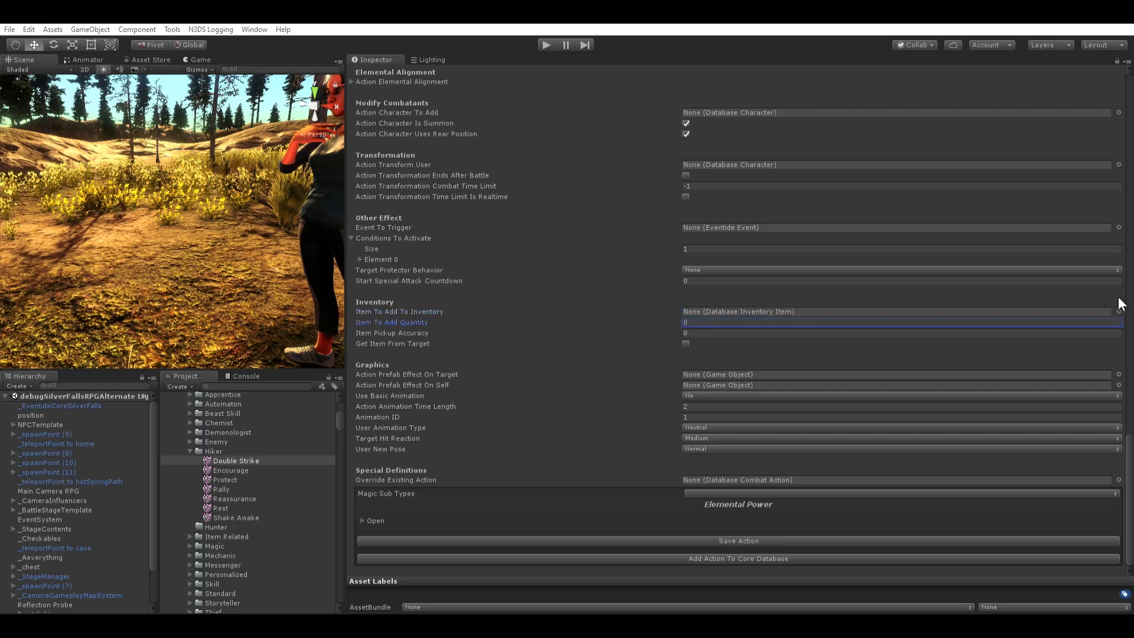
double_click(391, 413)
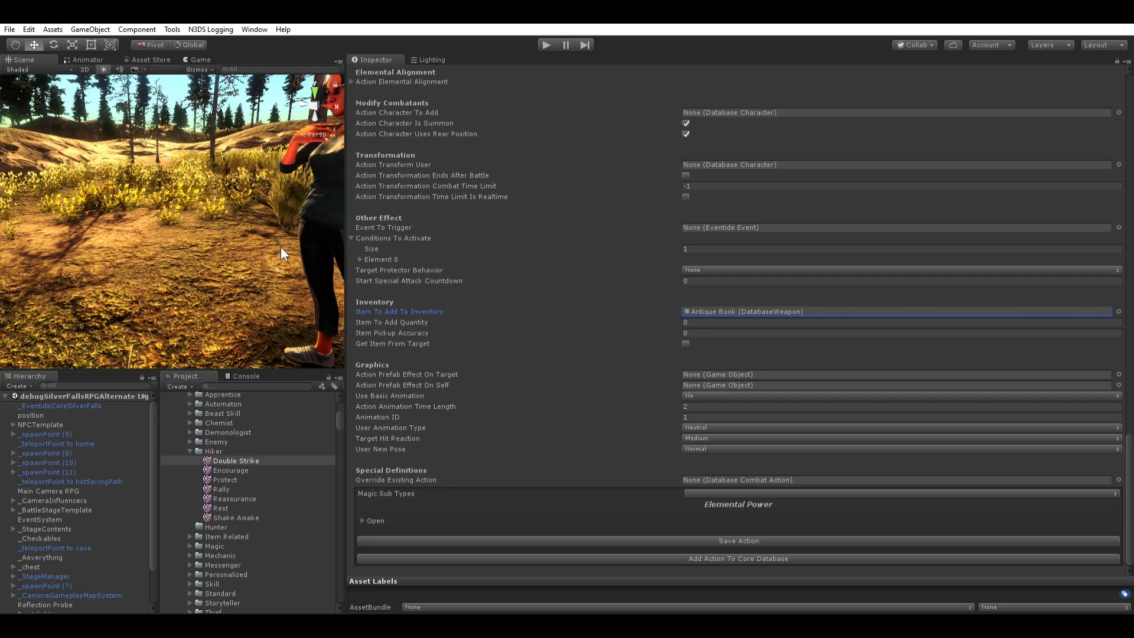
scroll(281, 248, down, 4)
middle_drag(281, 247, 260, 253)
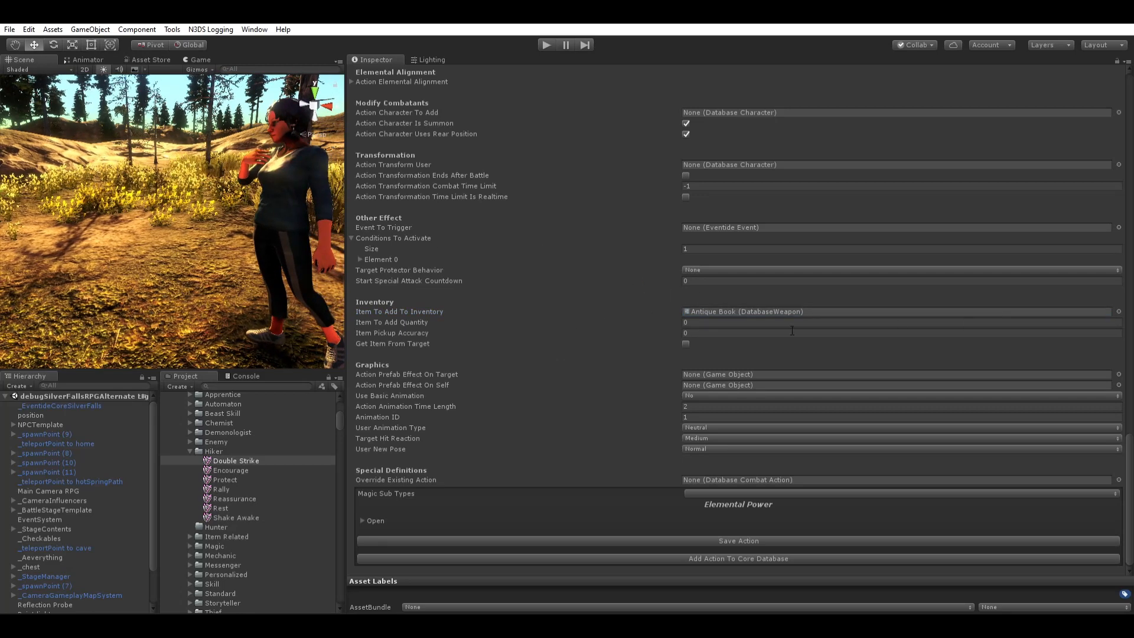
Step: Set Item To Add Quantity to 2 and Item Pickup Accuracy to 0.5, leaving Get Item From Target disabled
click(726, 318)
text(2)
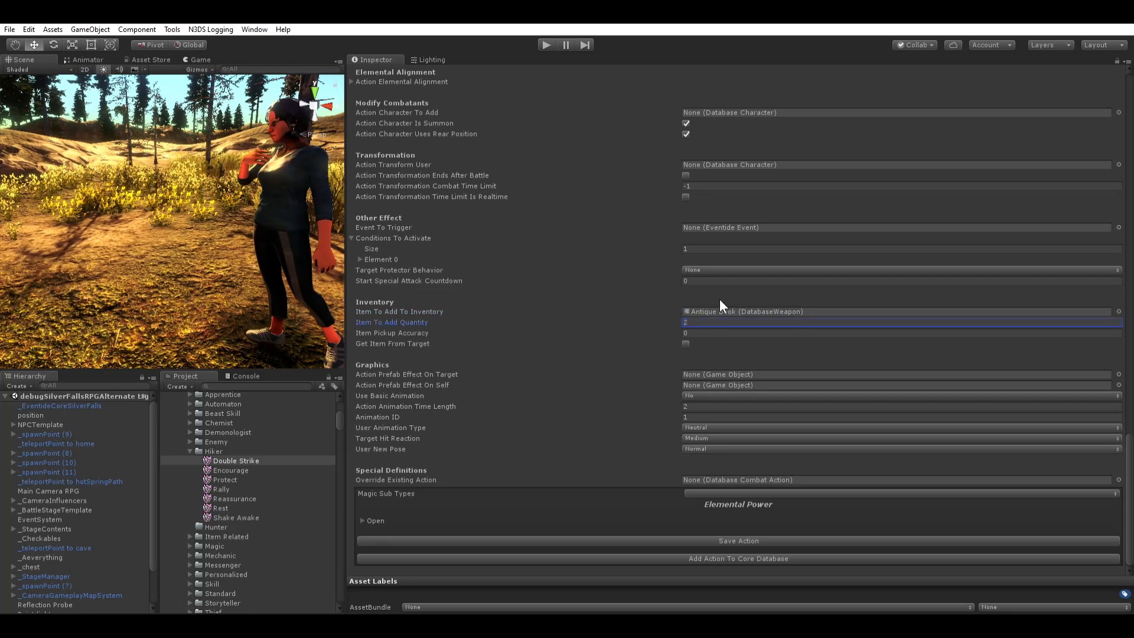
click(404, 338)
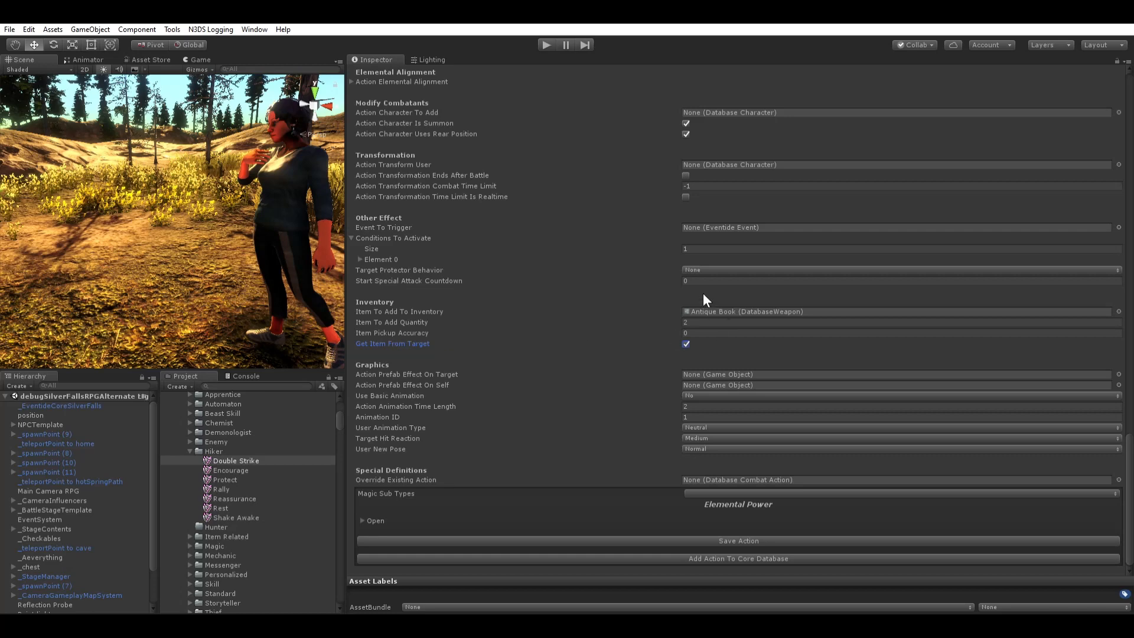
click(405, 328)
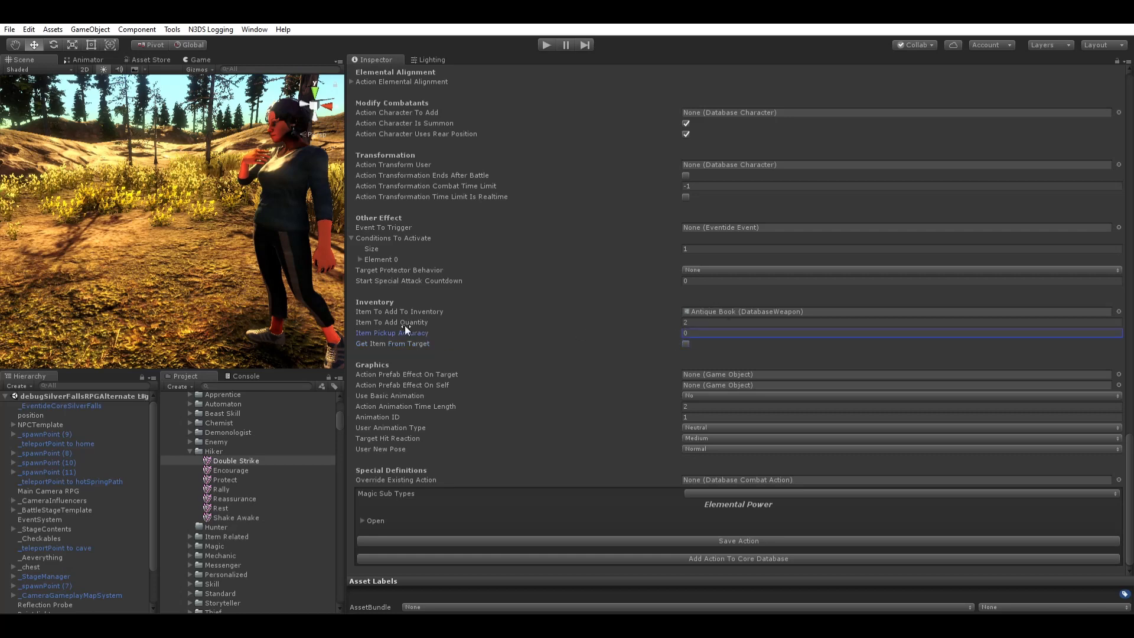
click(716, 329)
text(.5)
key(Tab)
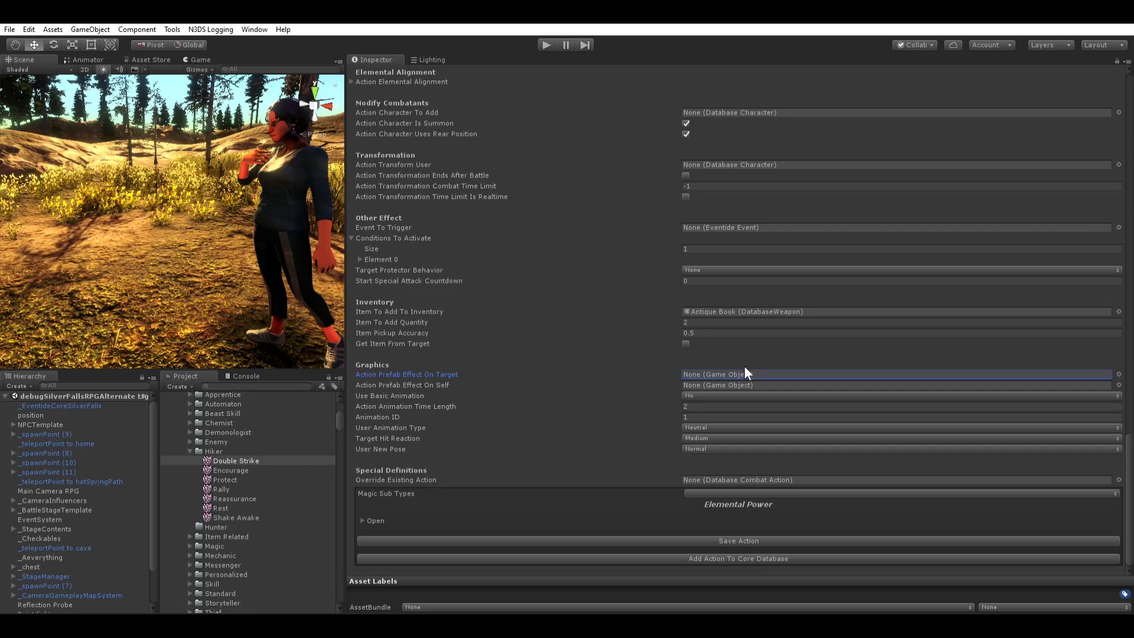
Step: Examine the Graphics settings from the prefab effects on target and self through the animation options, hit reaction and user pose
scroll(226, 221, down, 3)
middle_drag(257, 237, 221, 280)
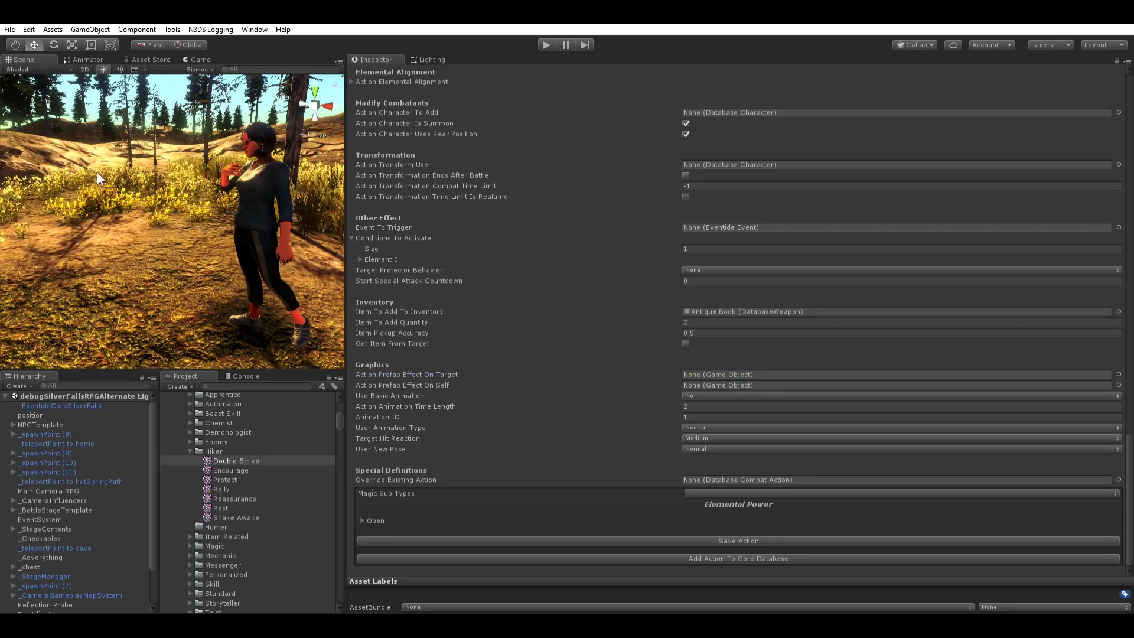
click(731, 373)
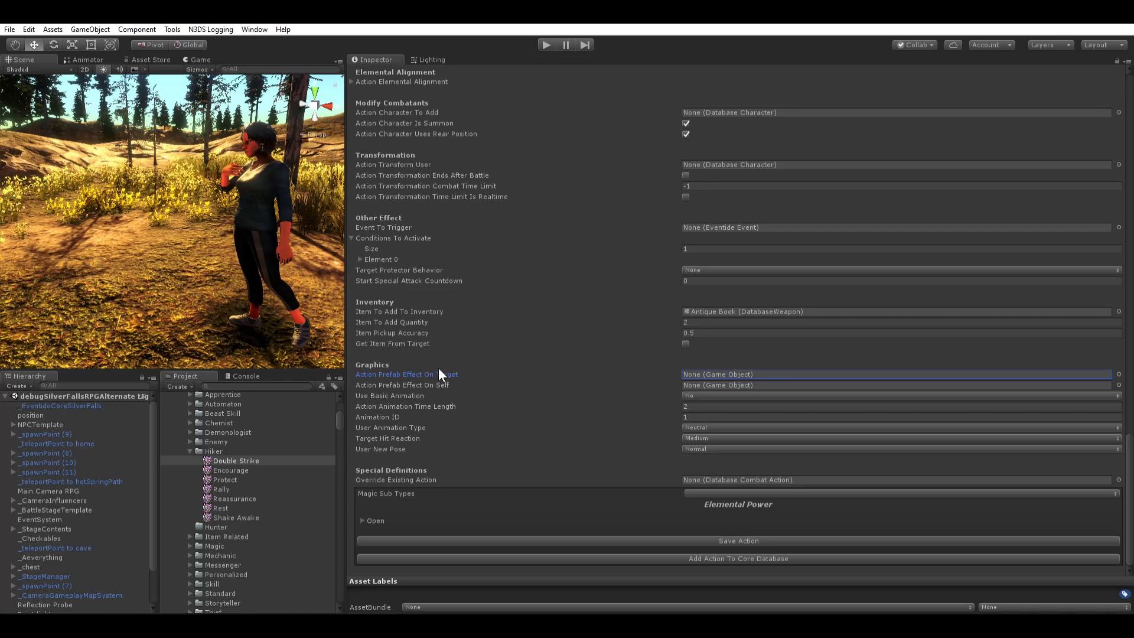
key(Tab)
key(Tab)
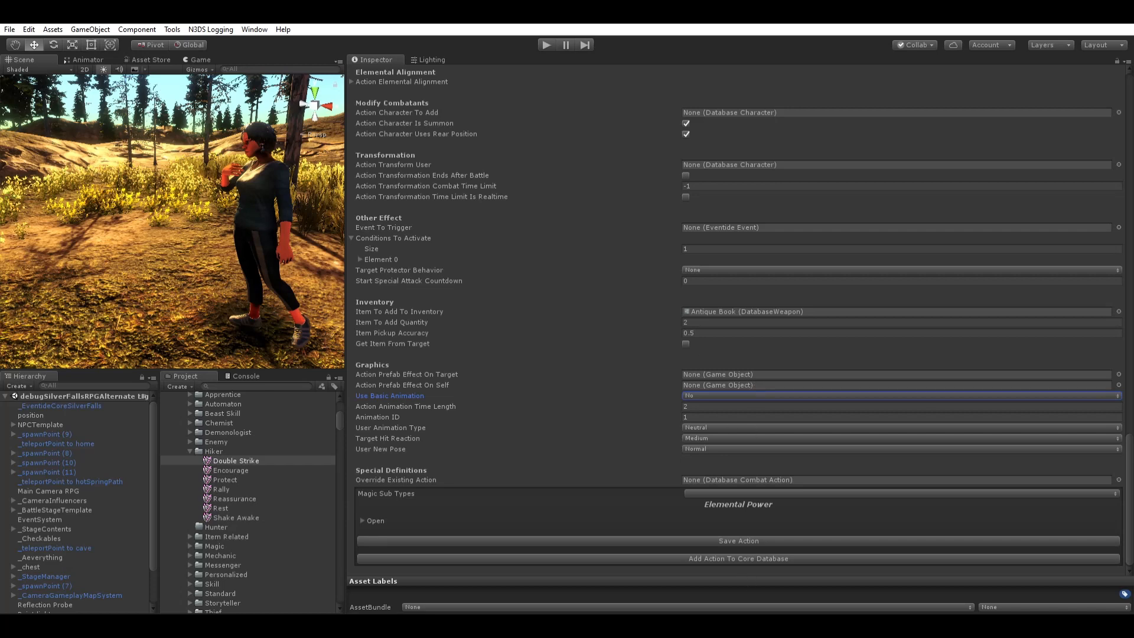
key(Tab)
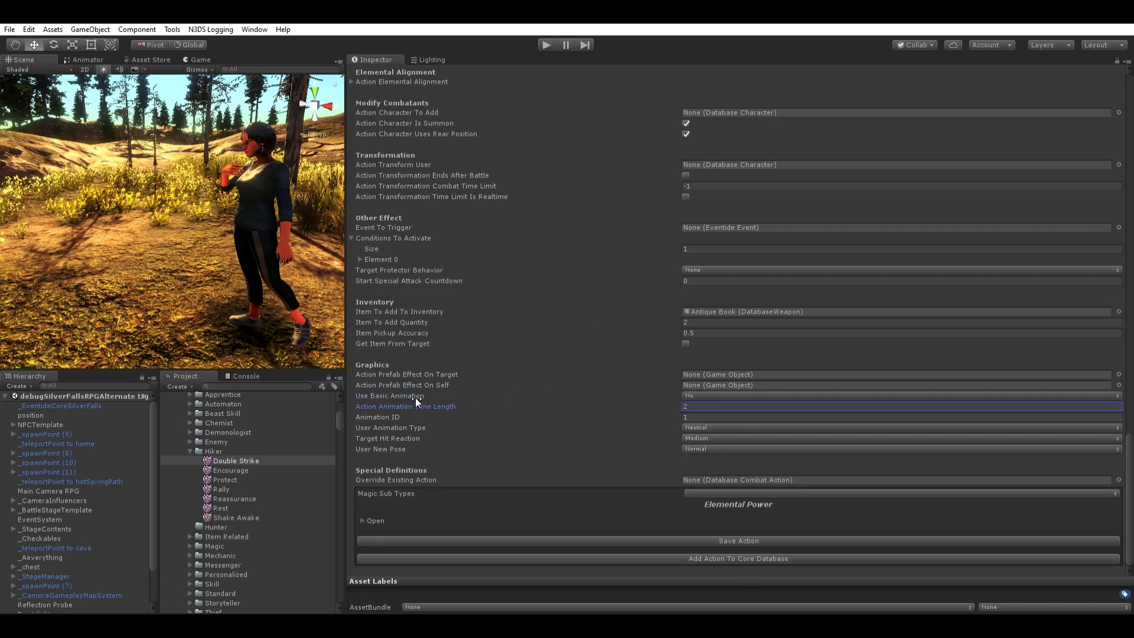
key(Tab)
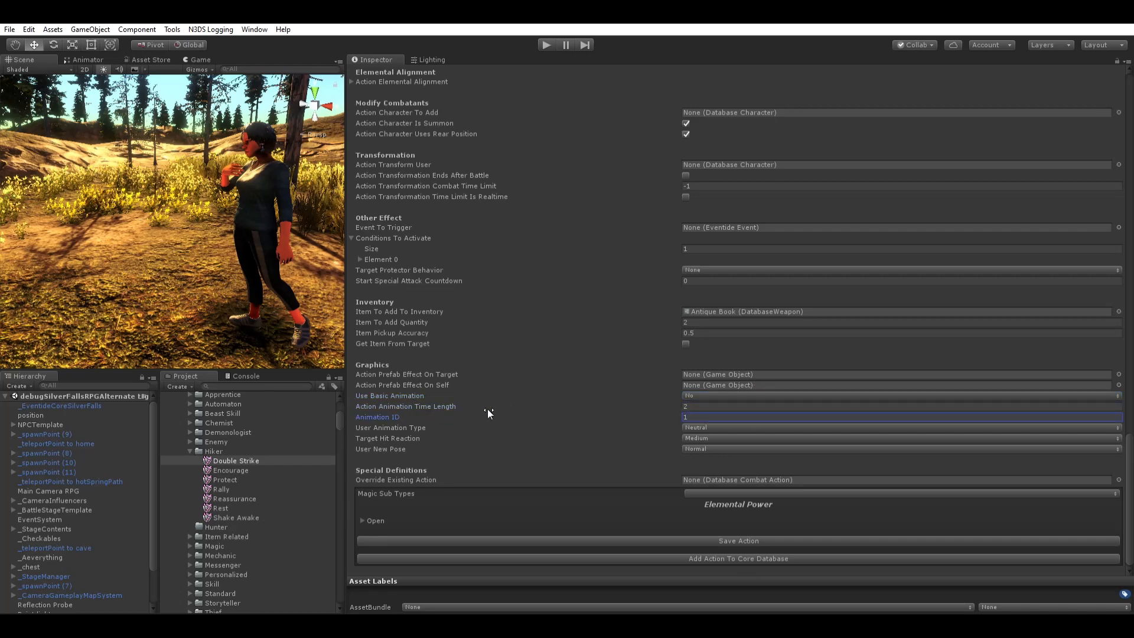
key(Tab)
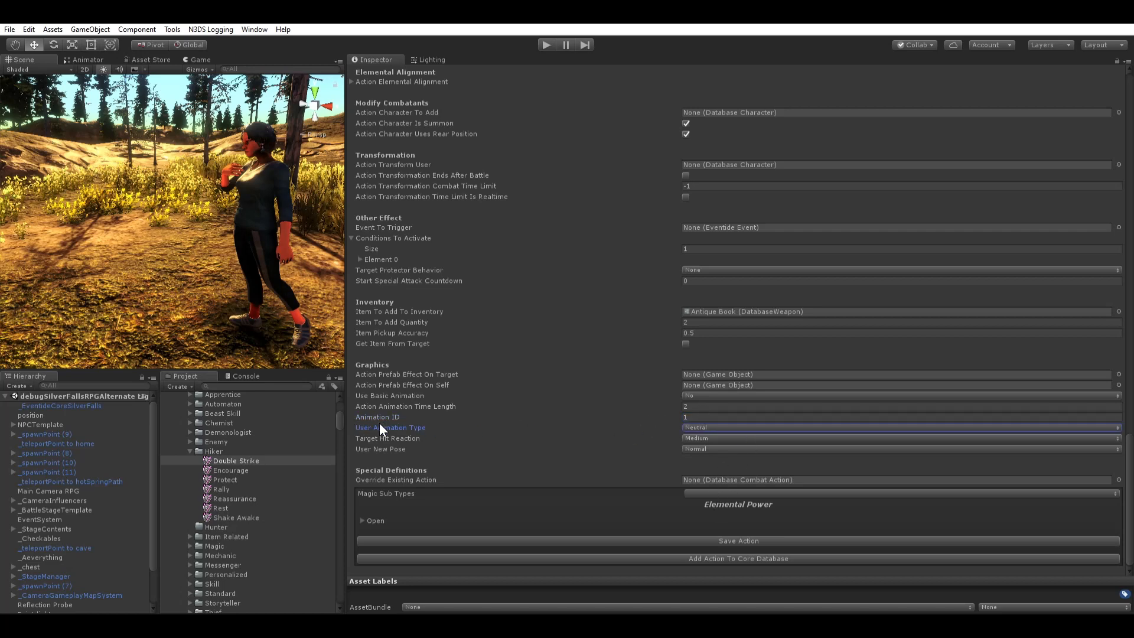
key(Tab)
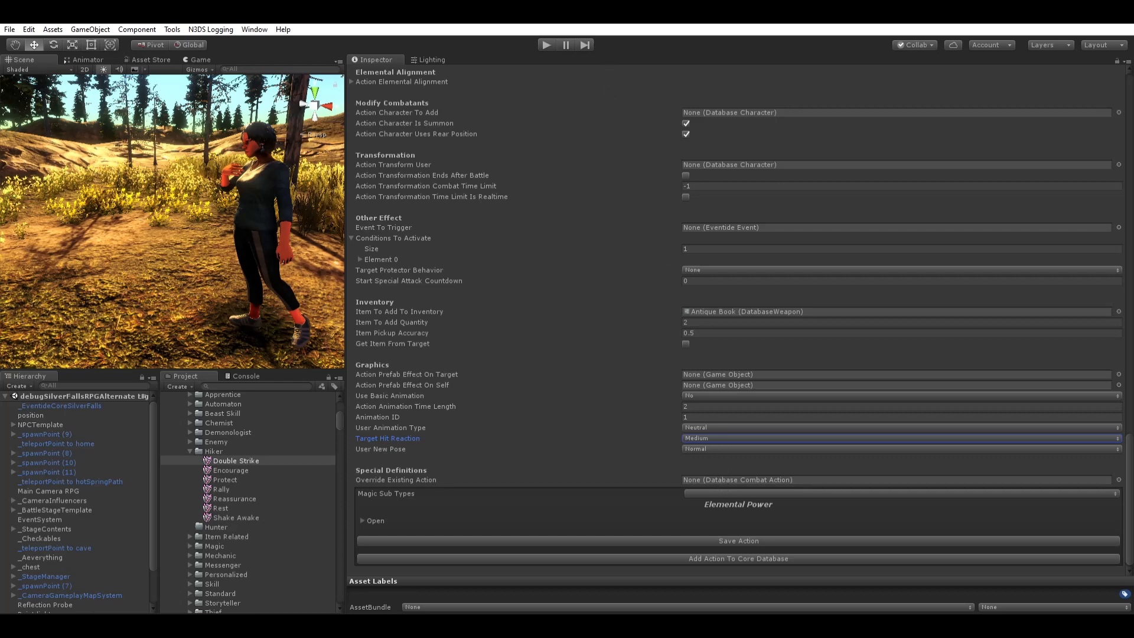
key(Tab)
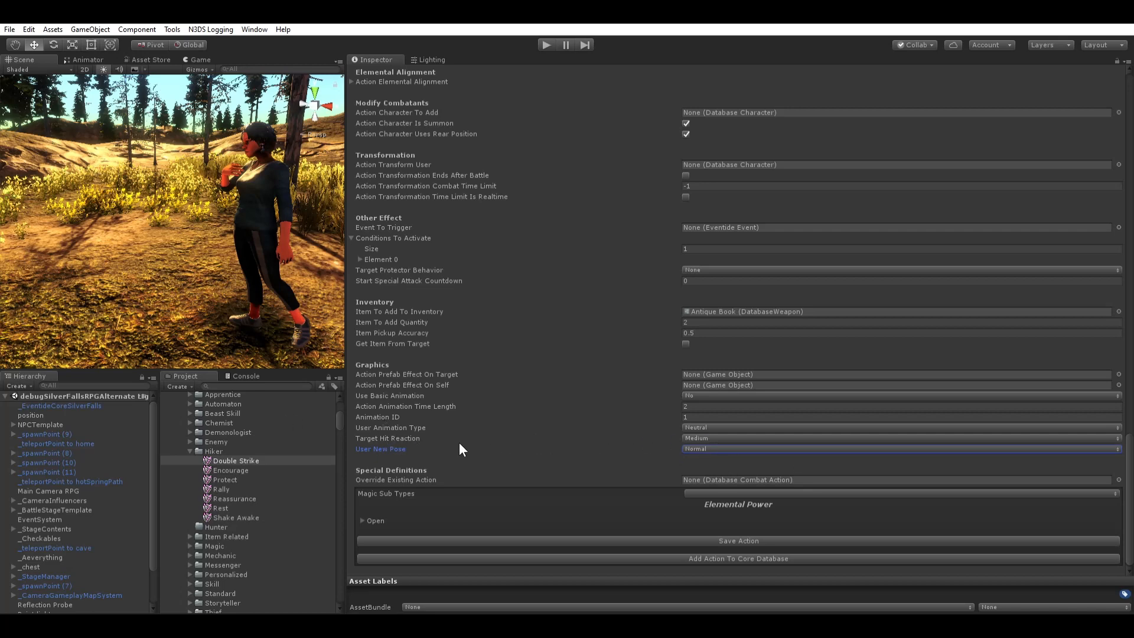
Step: Assign the Alert magic action as Override Existing Action under Special Definitions
key(Tab)
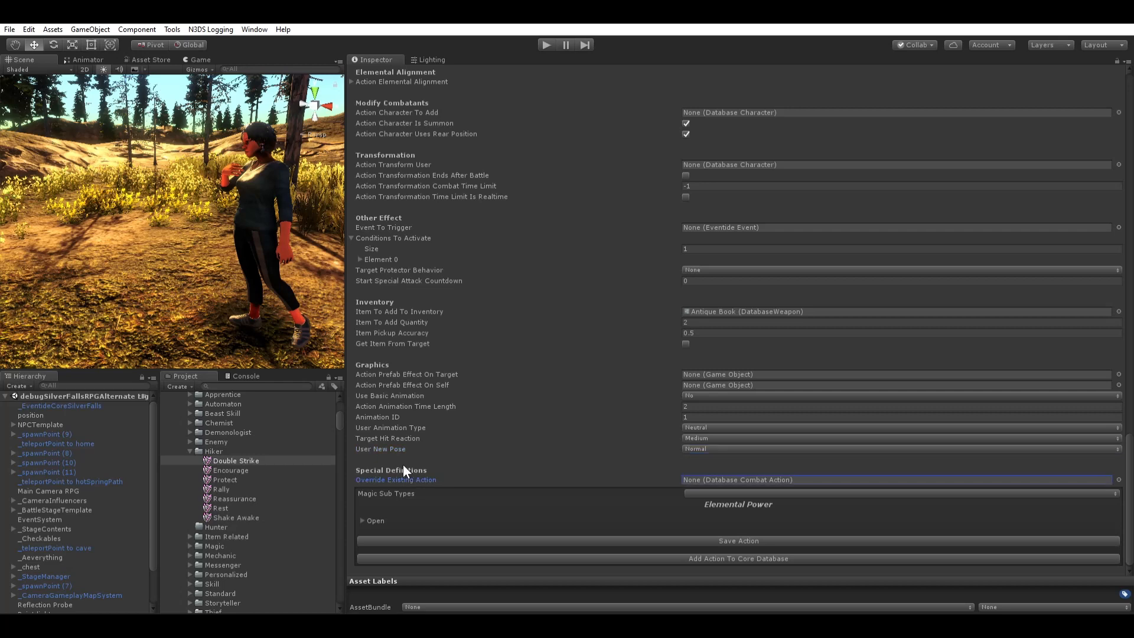
scroll(402, 470, up, 10)
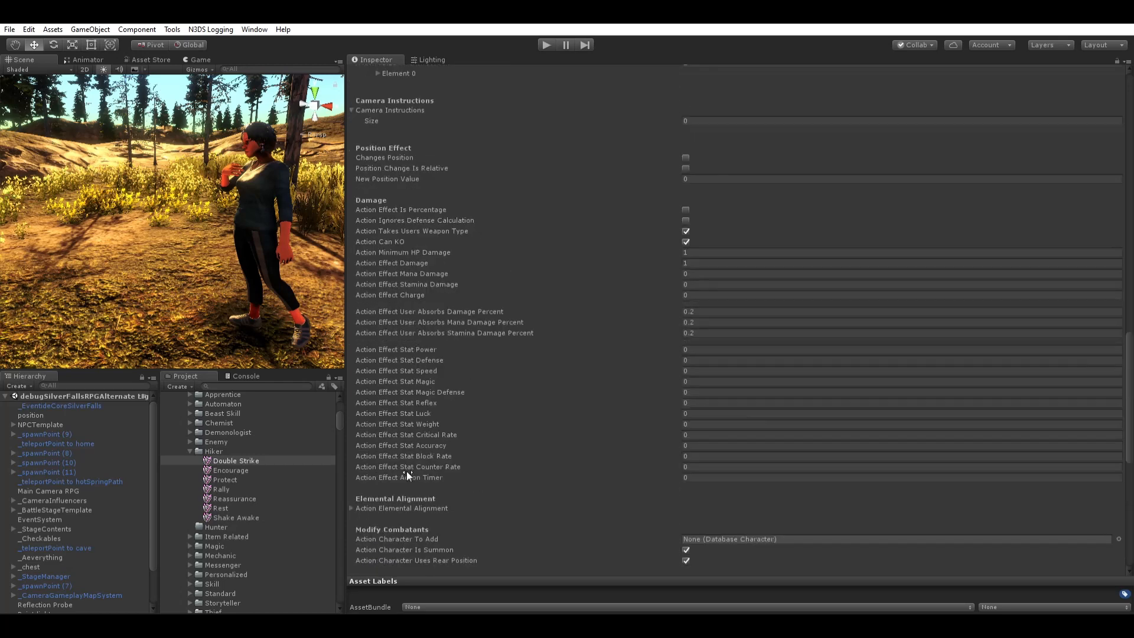
scroll(402, 469, down, 10)
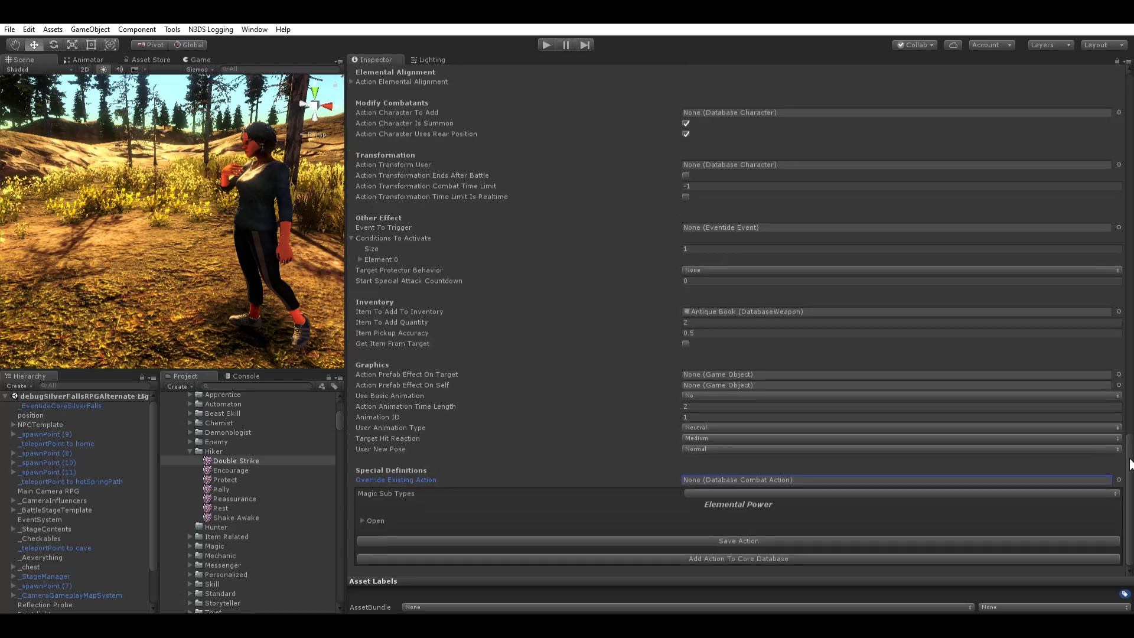
click(1121, 466)
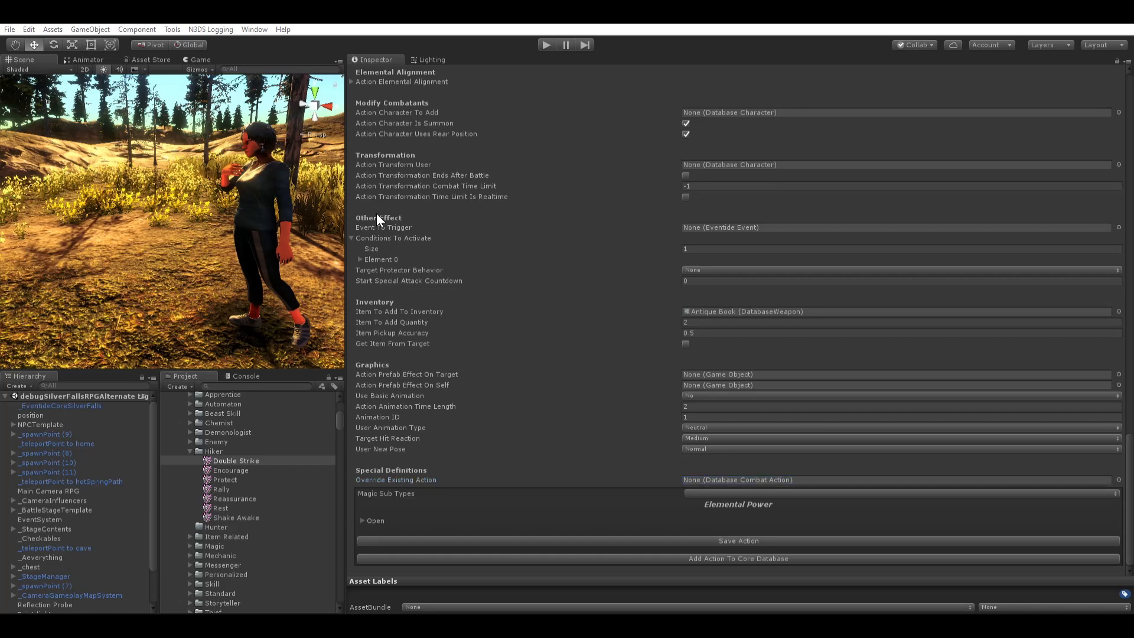
double_click(362, 240)
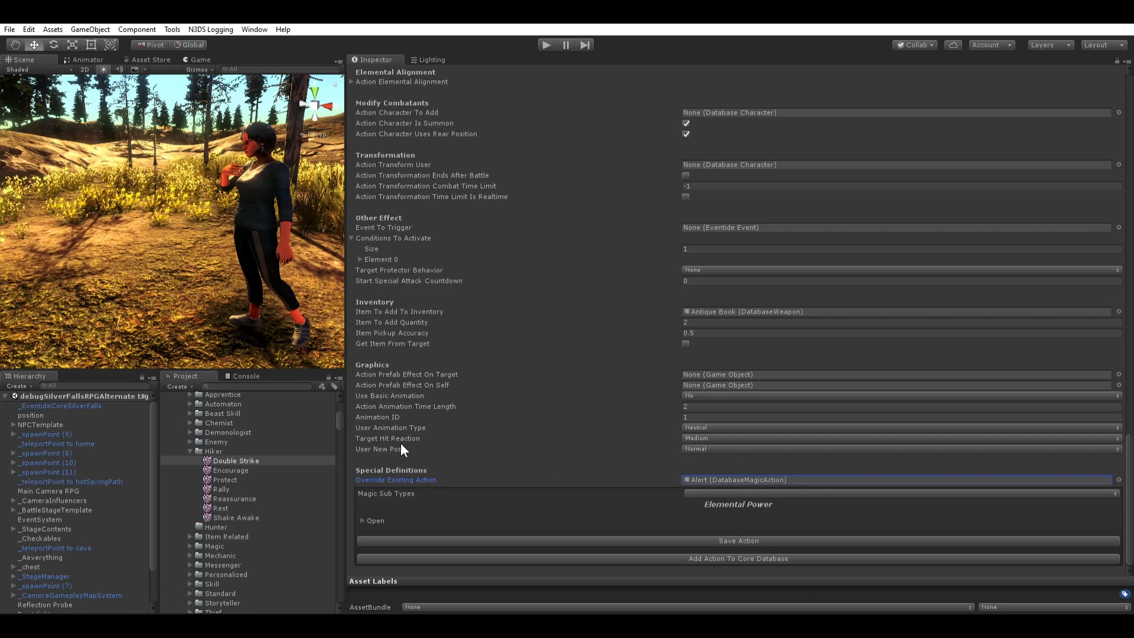
Step: Set Magic Sub Types to Beast Skill and expand the Elemental Power values
click(400, 493)
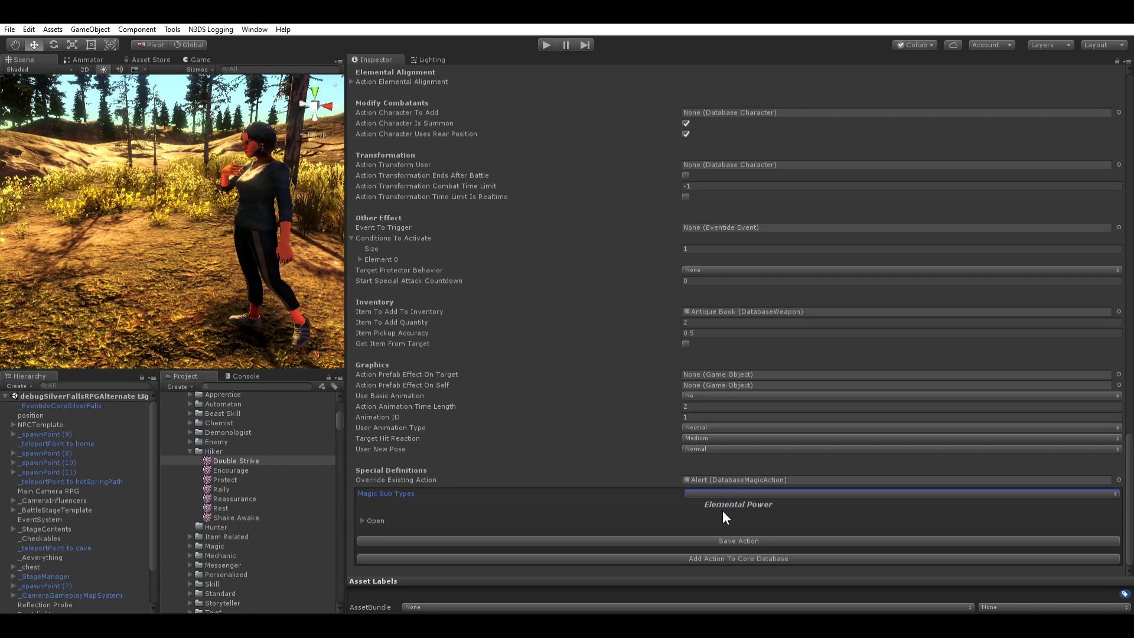
click(360, 506)
scroll(364, 509, down, 3)
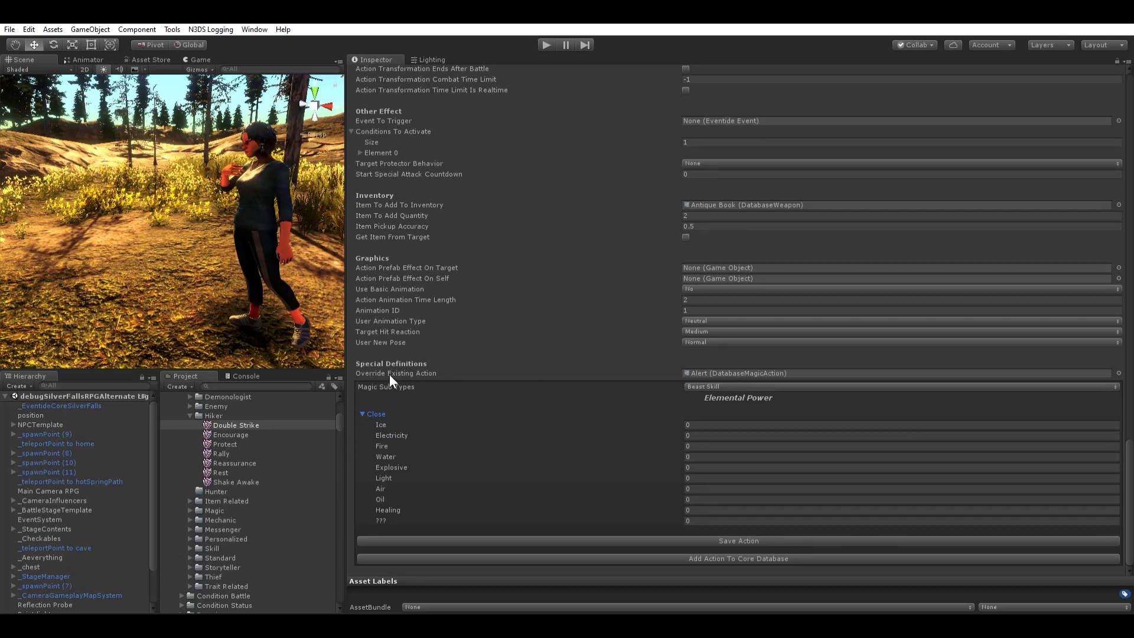
scroll(390, 499, up, 1)
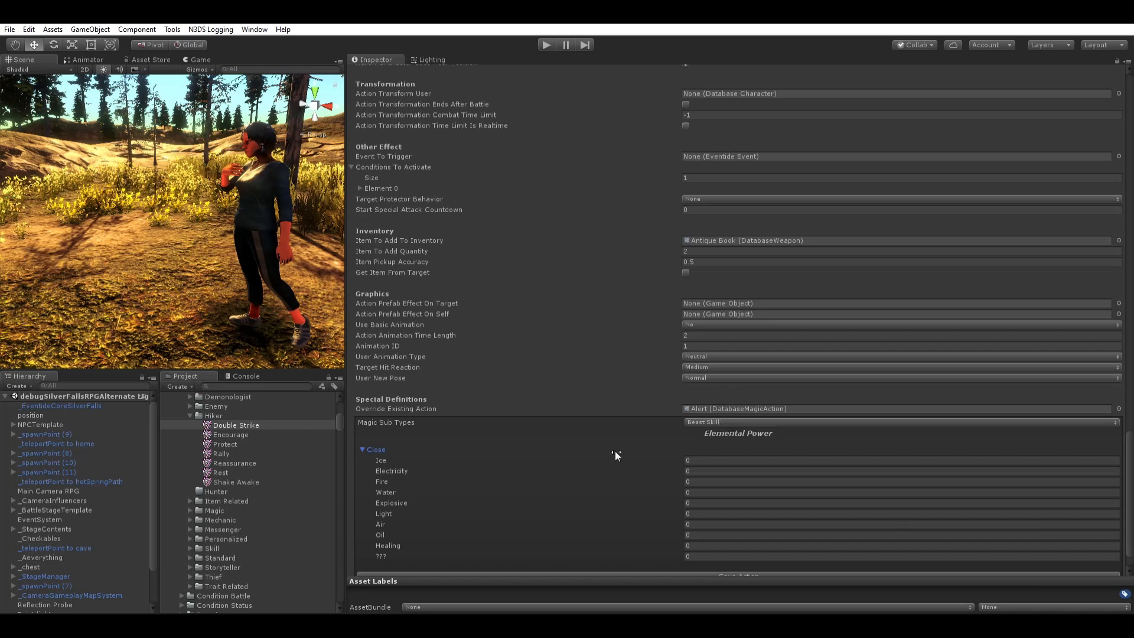
scroll(449, 489, down, 1)
scroll(425, 479, up, 7)
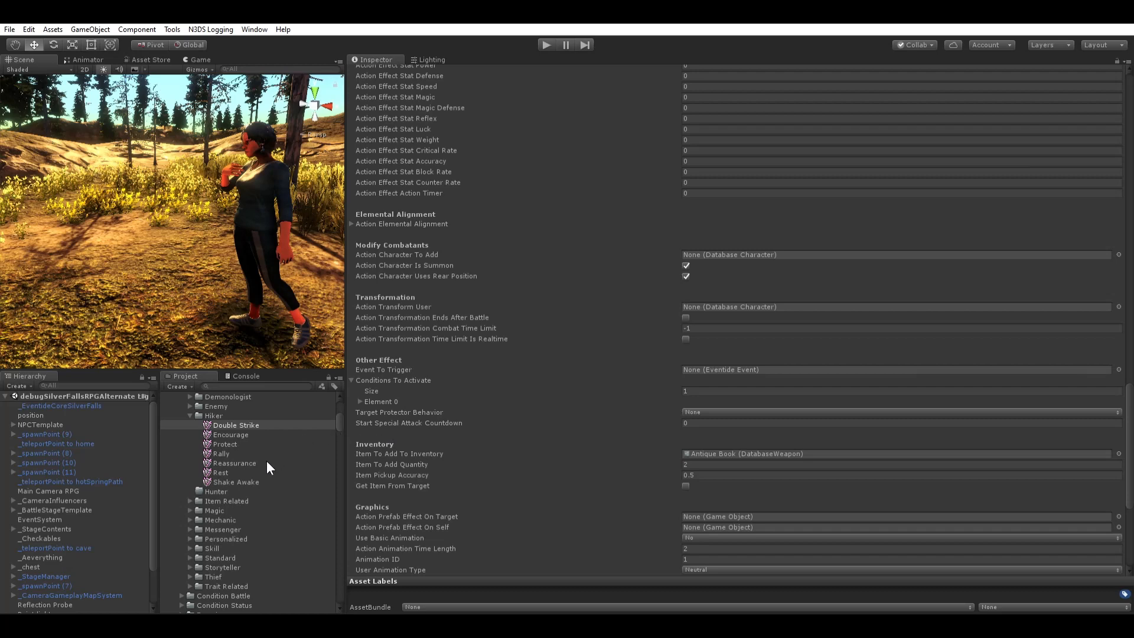
scroll(266, 462, up, 10)
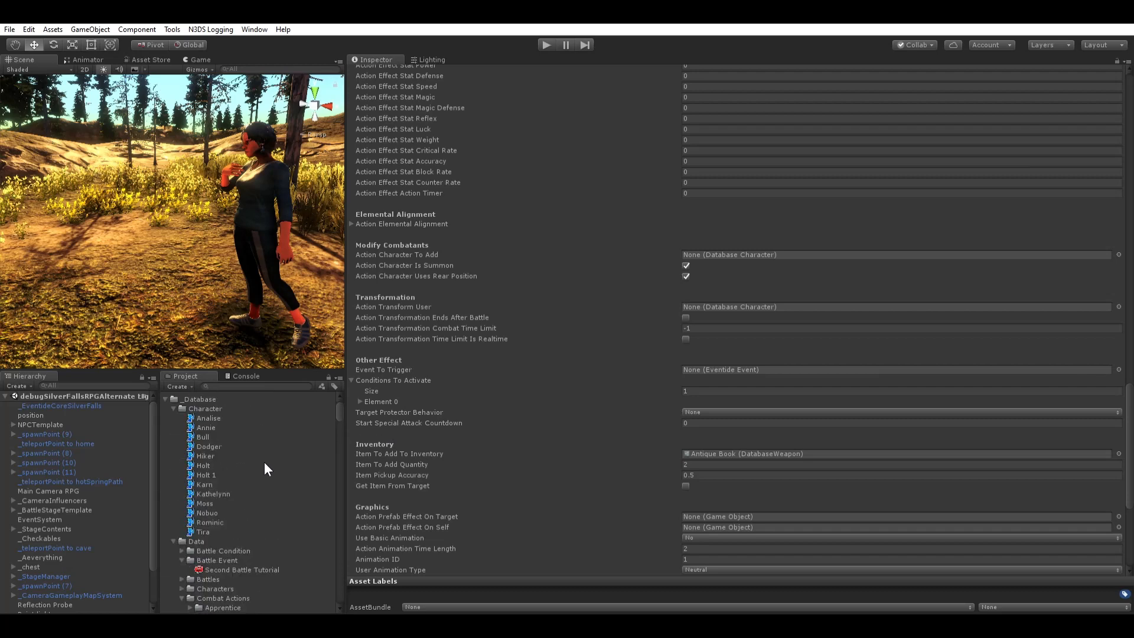
middle_drag(297, 306, 192, 306)
scroll(206, 306, up, 5)
scroll(204, 308, down, 4)
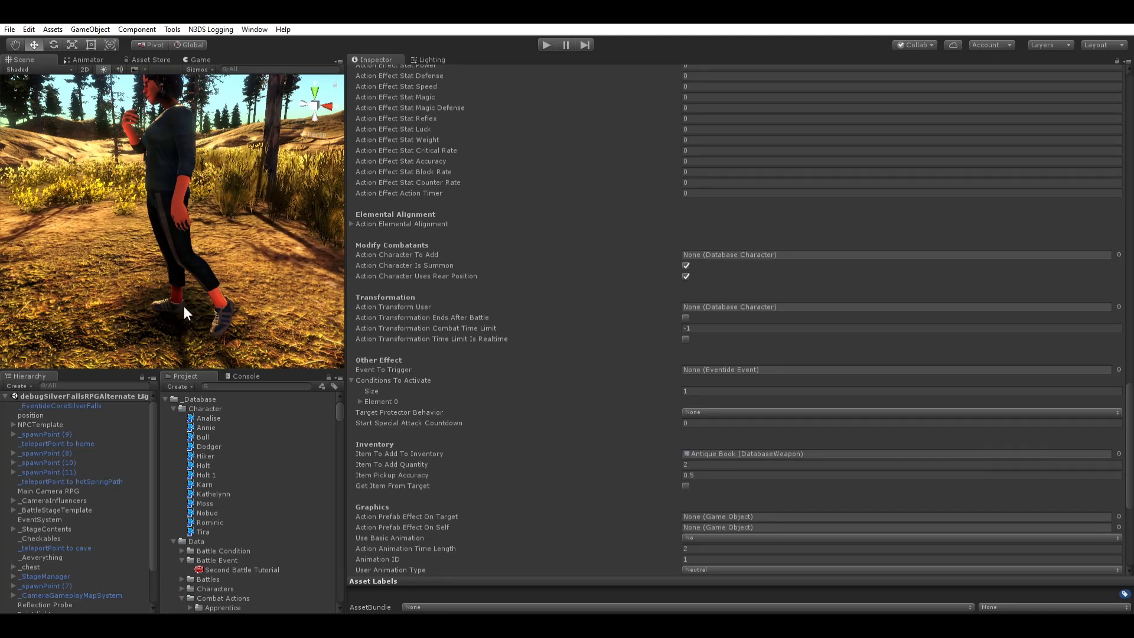
scroll(186, 308, up, 4)
scroll(186, 307, down, 2)
middle_drag(186, 307, 218, 284)
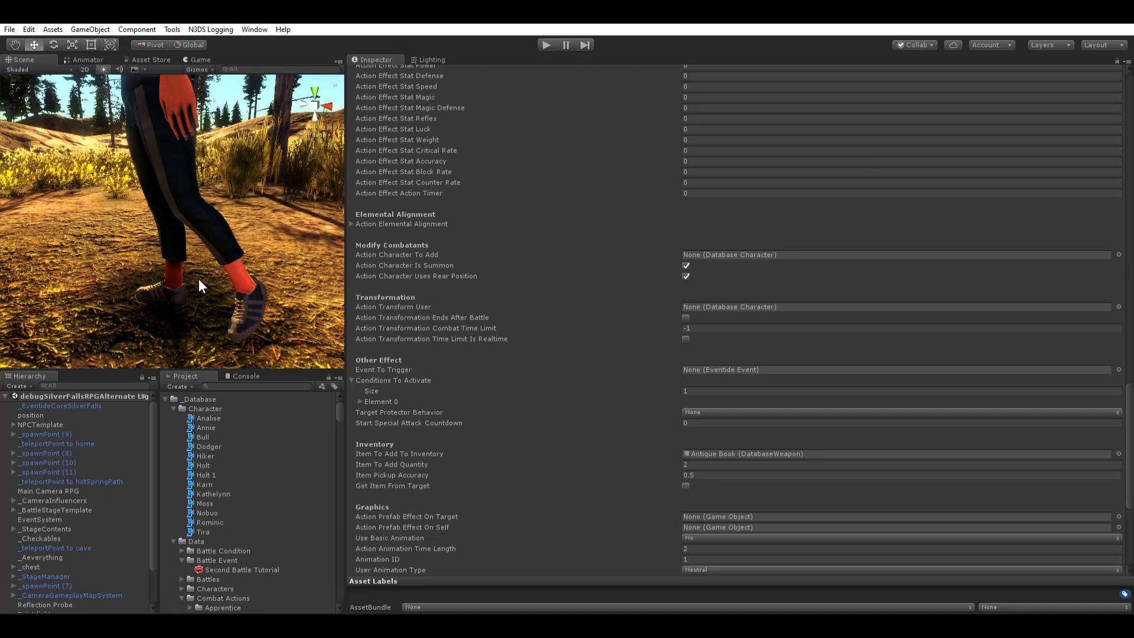
Step: Review all of Double Strike's settings, from Action Definition, Cost and Targetting through the Occurance List and Damage to Special Definitions and Elemental Power
scroll(565, 353, up, 10)
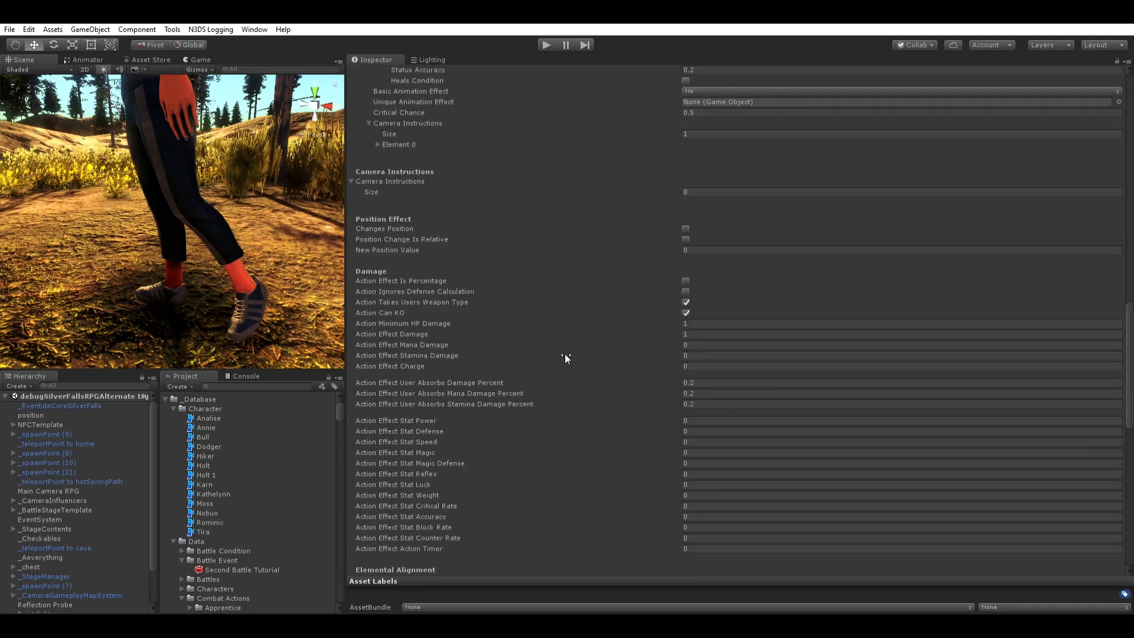
scroll(557, 350, down, 18)
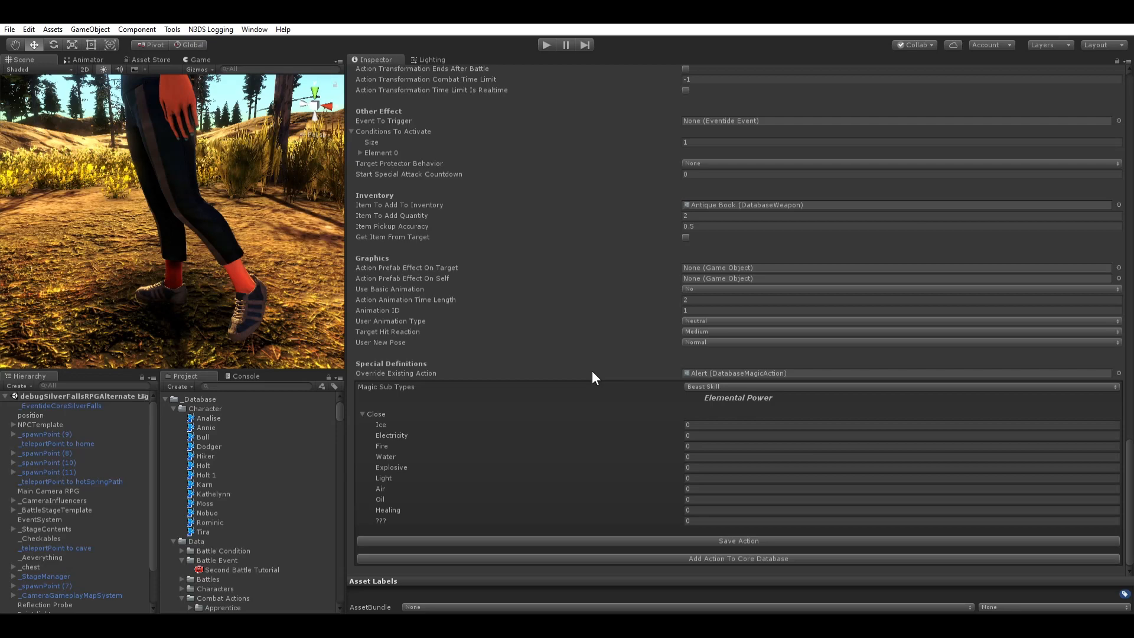
scroll(590, 384, up, 20)
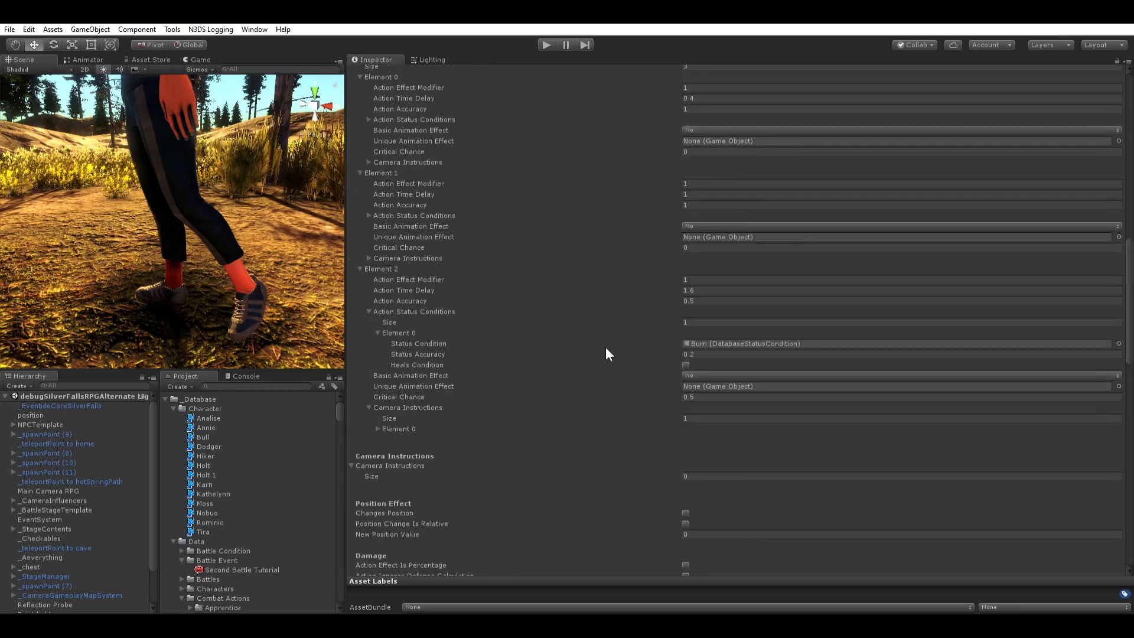
scroll(608, 353, up, 20)
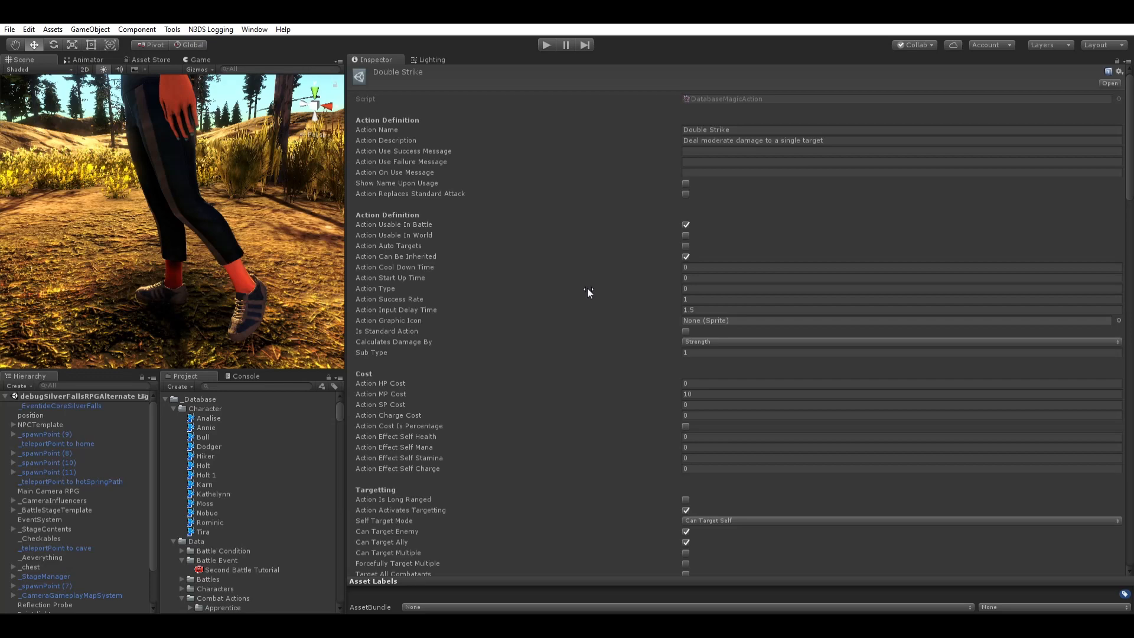
scroll(221, 249, down, 4)
middle_drag(172, 234, 189, 261)
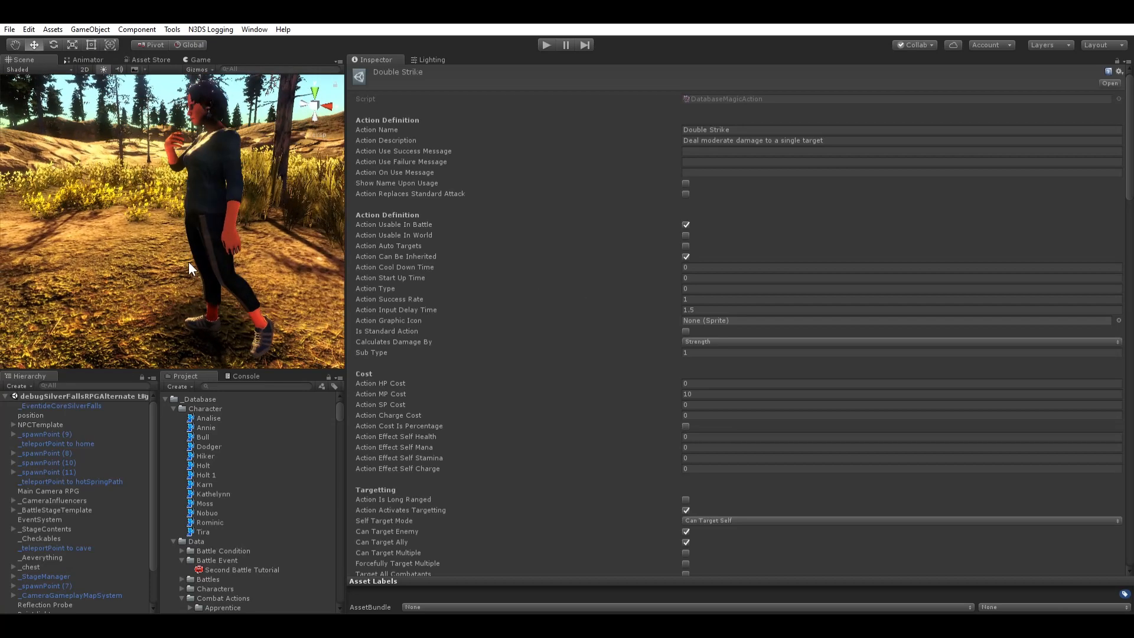
scroll(204, 272, up, 4)
middle_drag(244, 303, 233, 278)
scroll(243, 289, up, 6)
scroll(228, 268, down, 2)
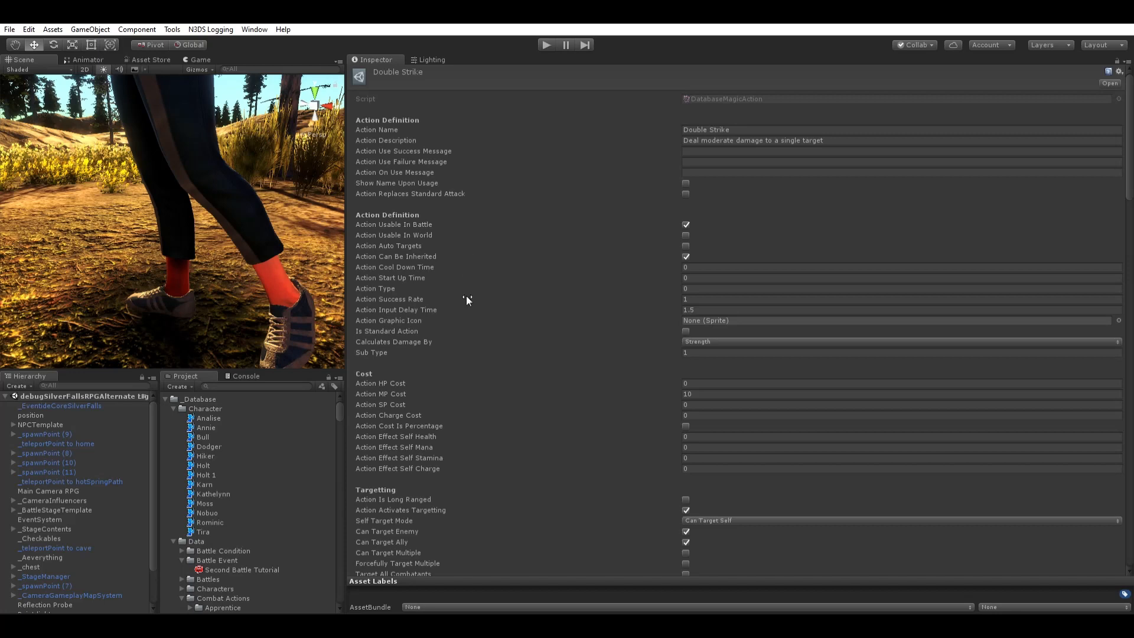
scroll(466, 296, down, 10)
scroll(515, 459, down, 5)
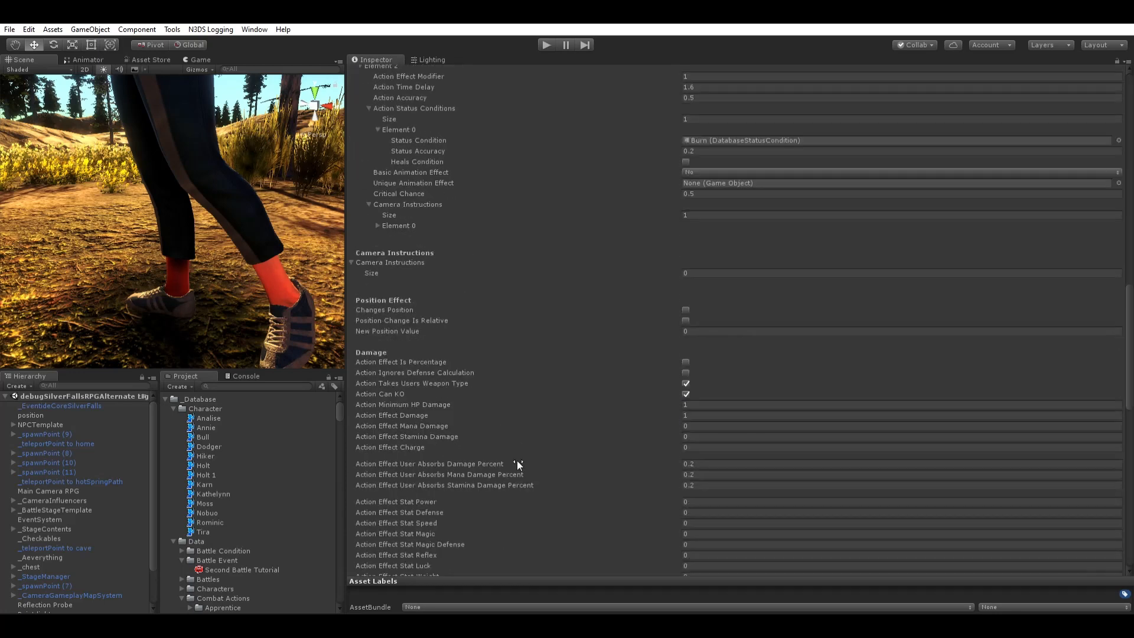
scroll(513, 459, down, 4)
scroll(491, 465, down, 10)
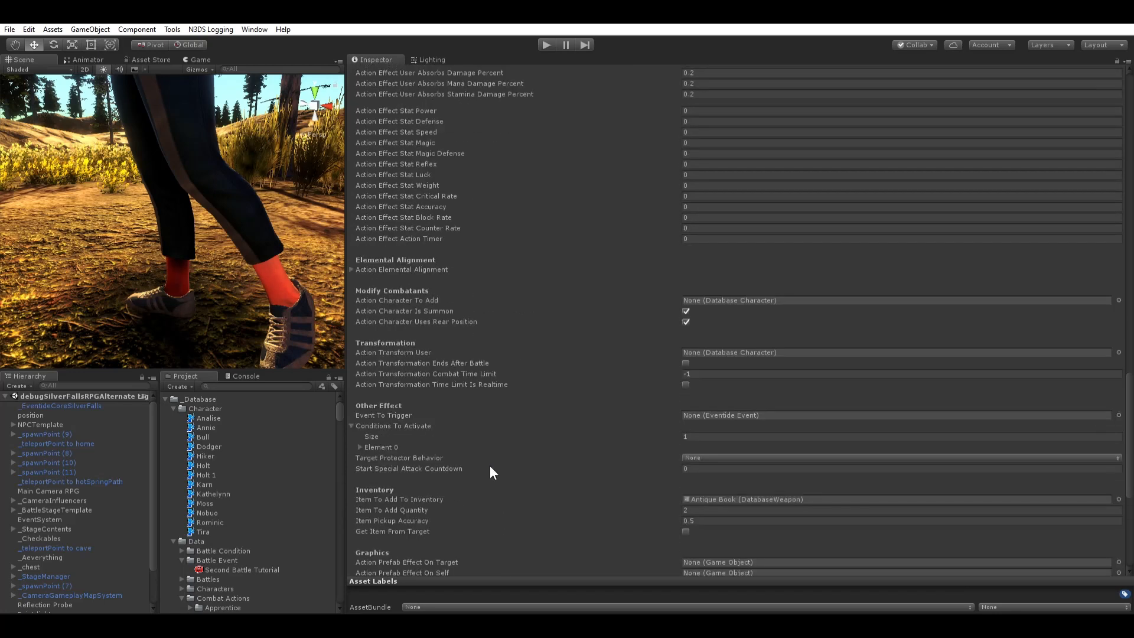
scroll(449, 502, up, 15)
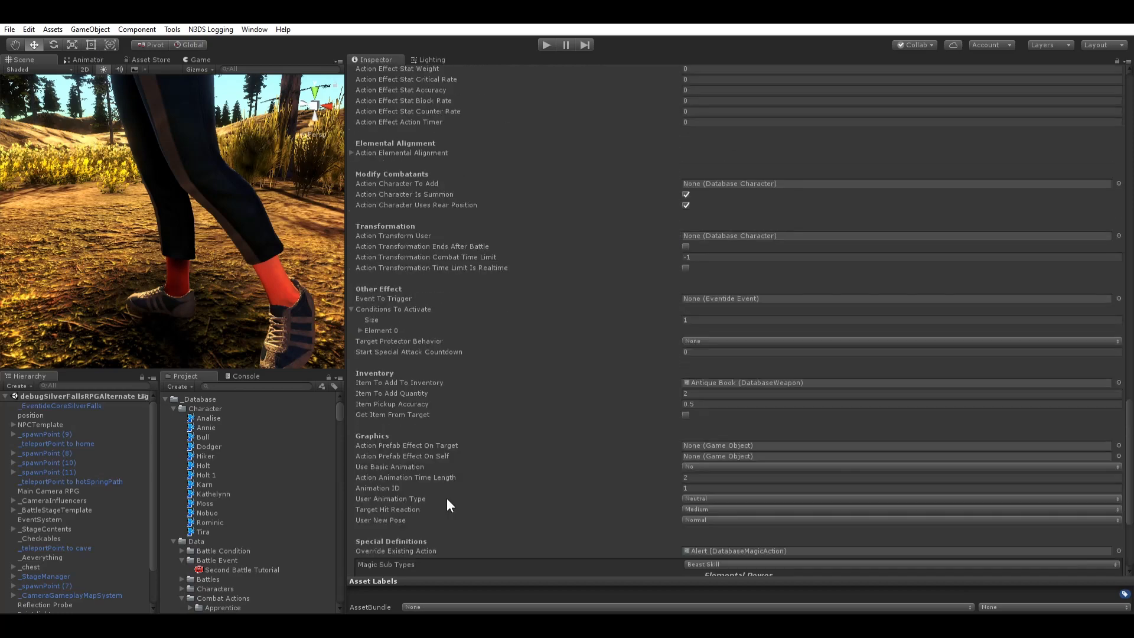
scroll(447, 500, up, 15)
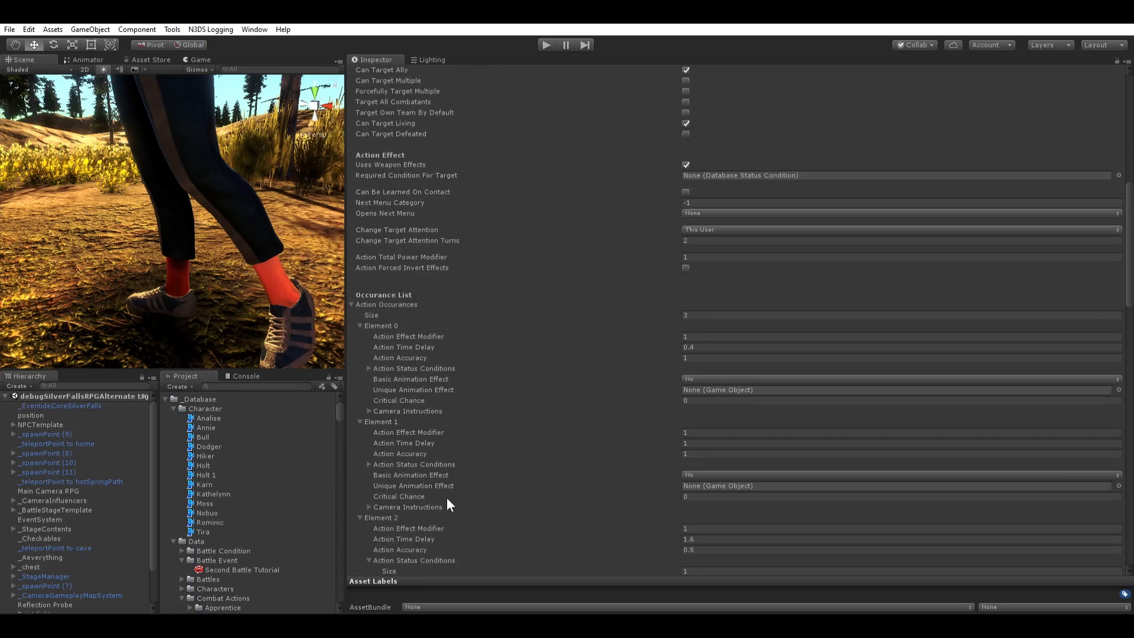
scroll(462, 375, up, 3)
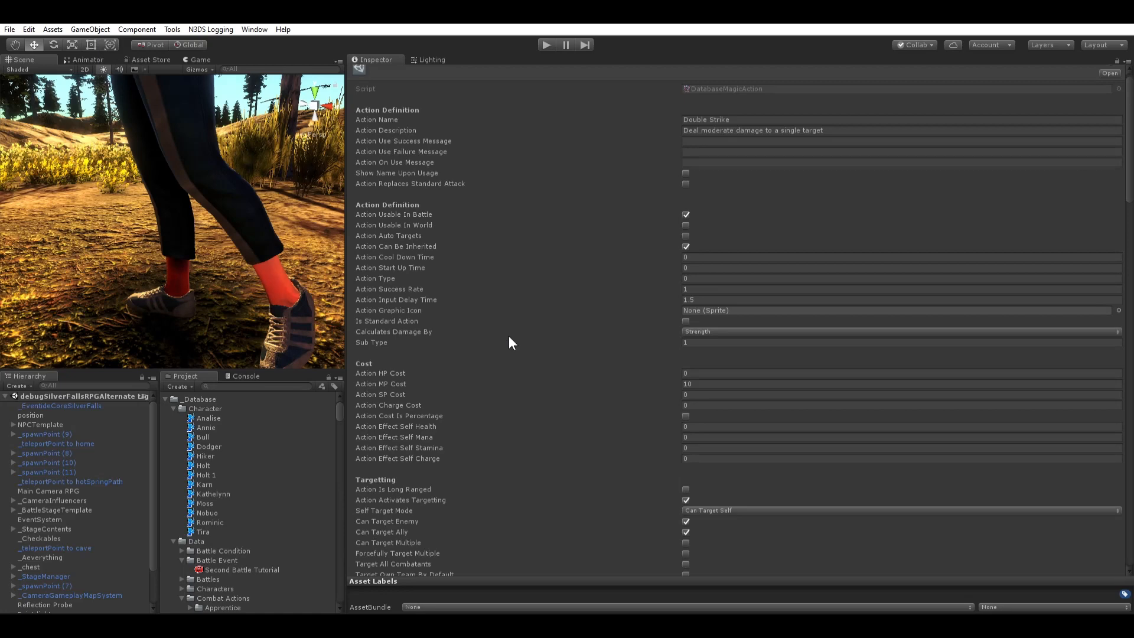
scroll(434, 248, up, 1)
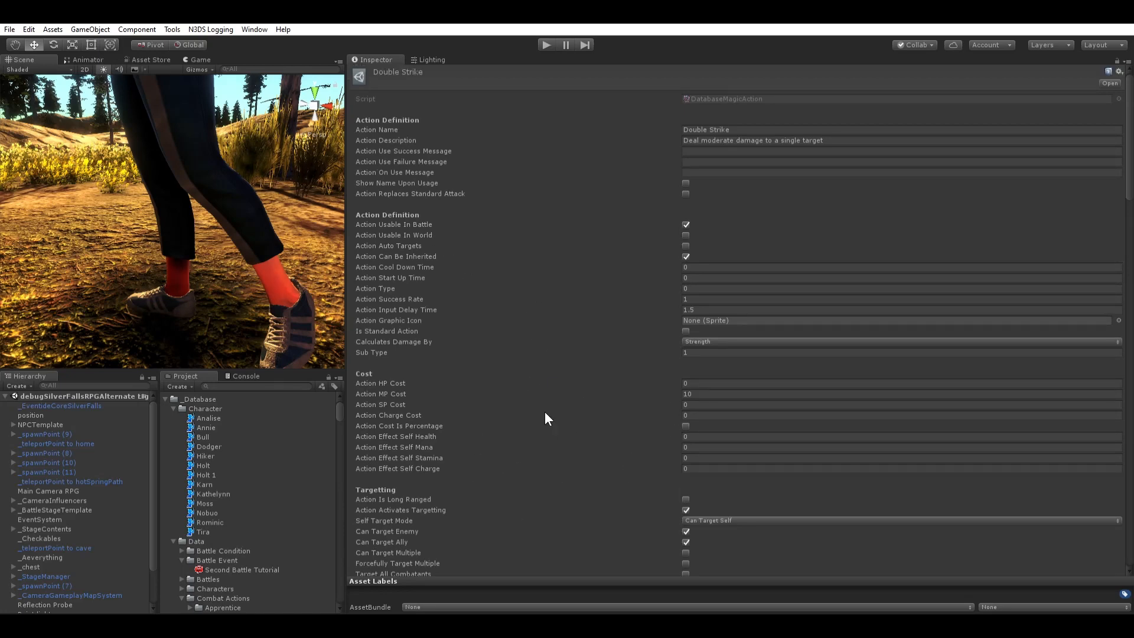
scroll(505, 431, down, 20)
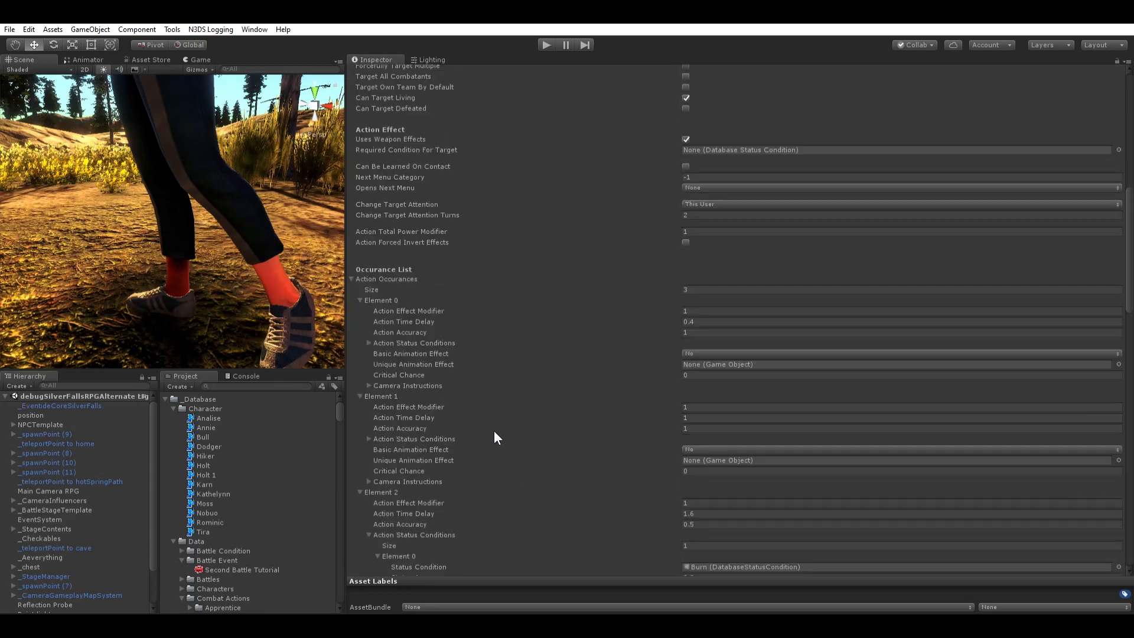
scroll(491, 431, down, 20)
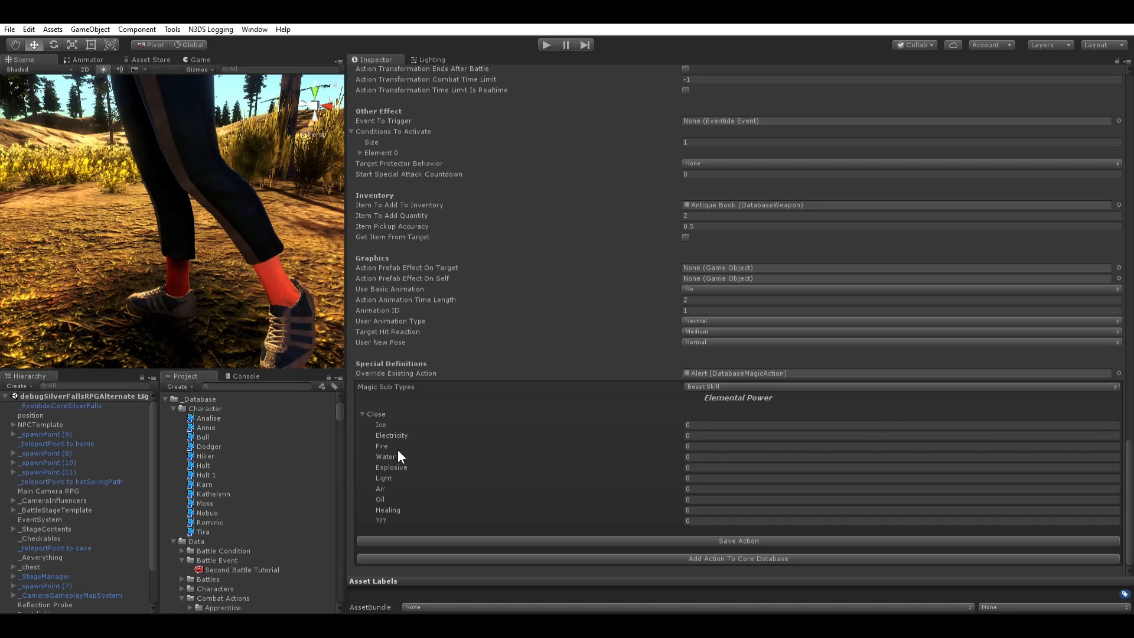
scroll(271, 498, down, 10)
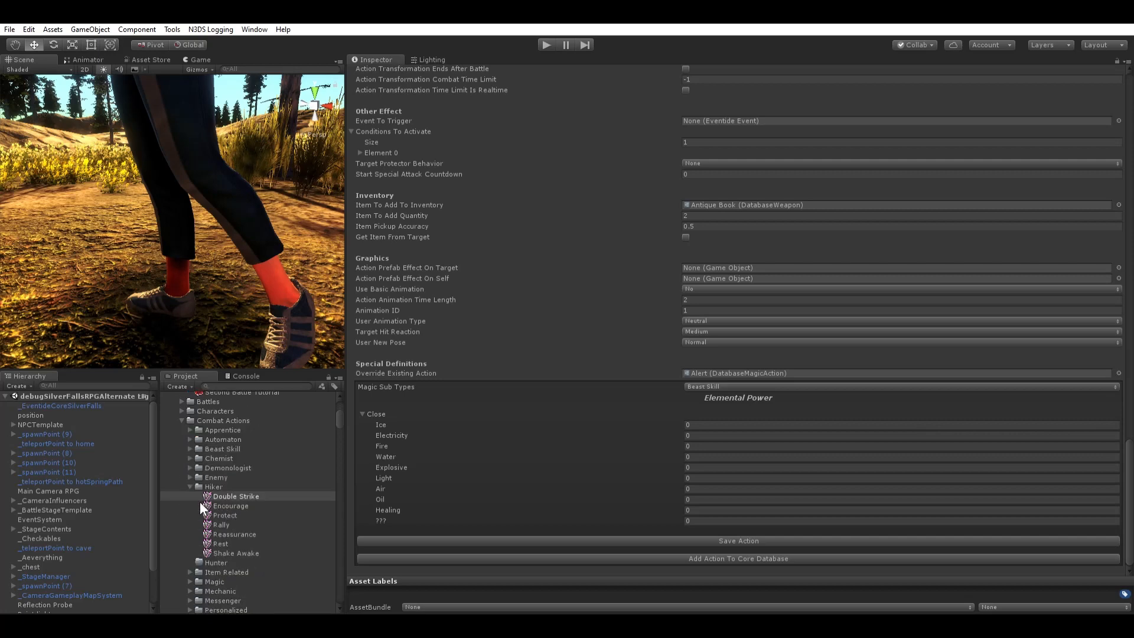
scroll(620, 383, up, 15)
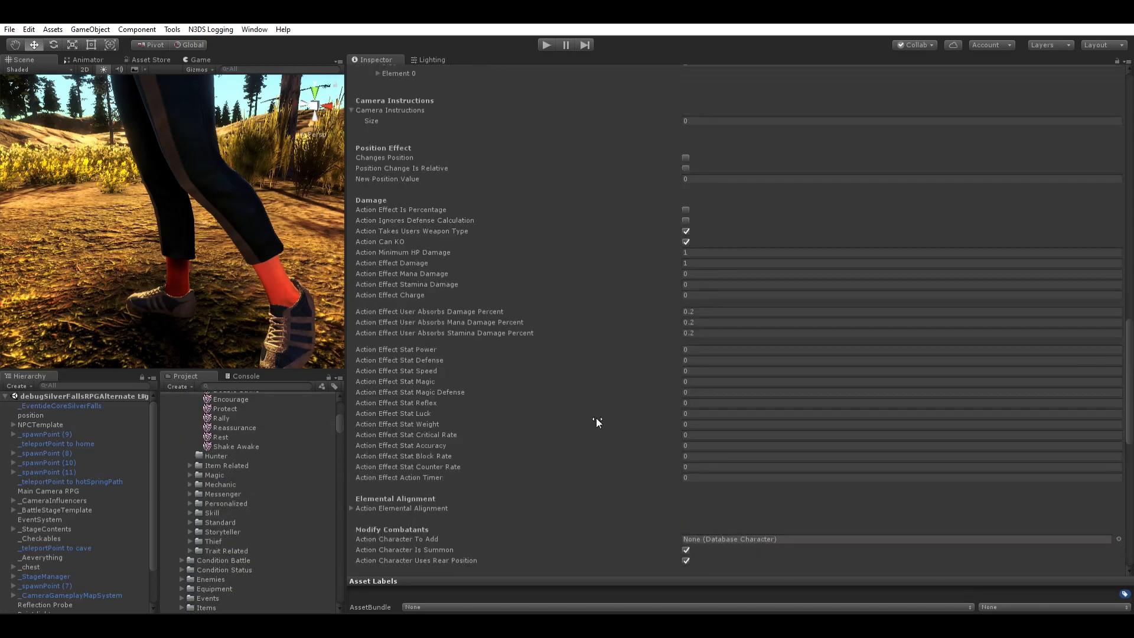
scroll(594, 417, up, 8)
scroll(590, 417, up, 10)
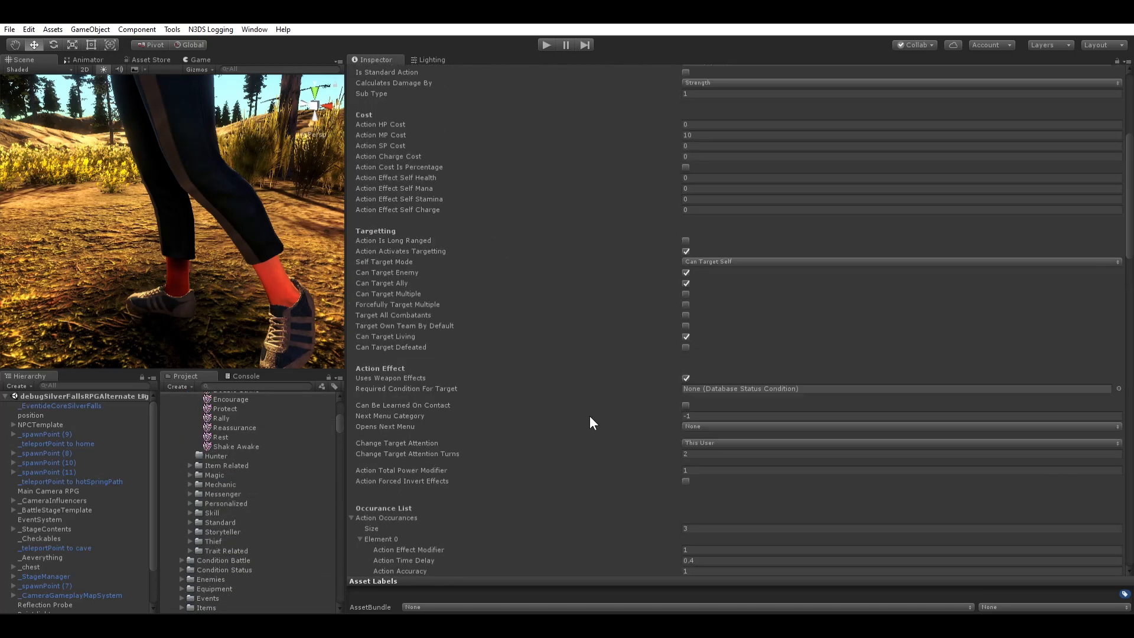
scroll(587, 416, up, 8)
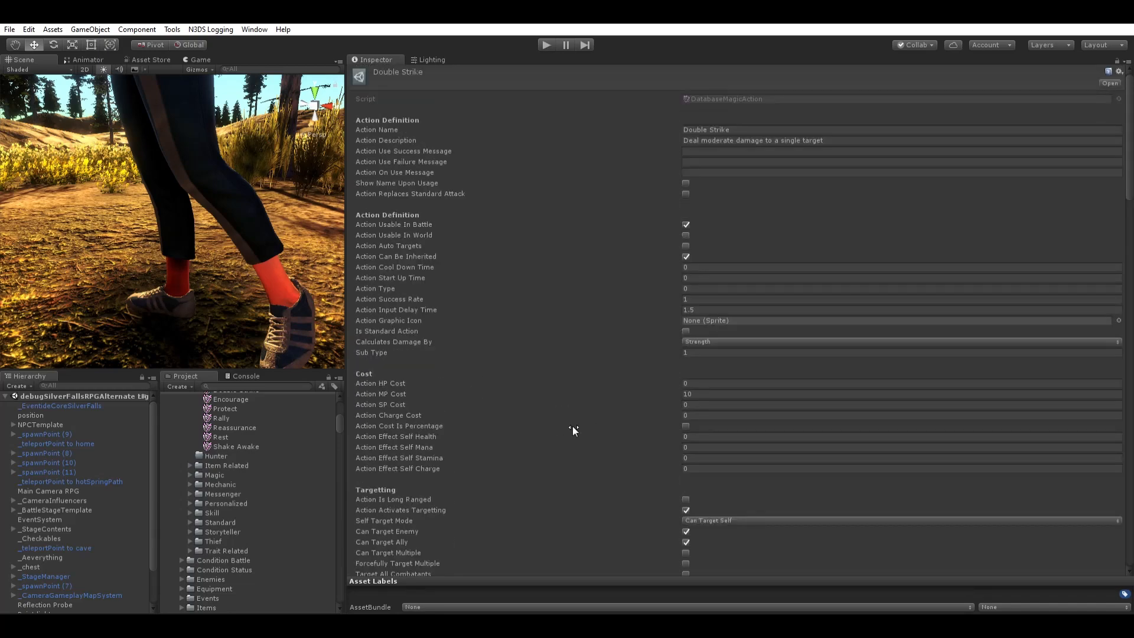
scroll(127, 294, down, 5)
middle_drag(135, 248, 171, 267)
scroll(172, 264, down, 2)
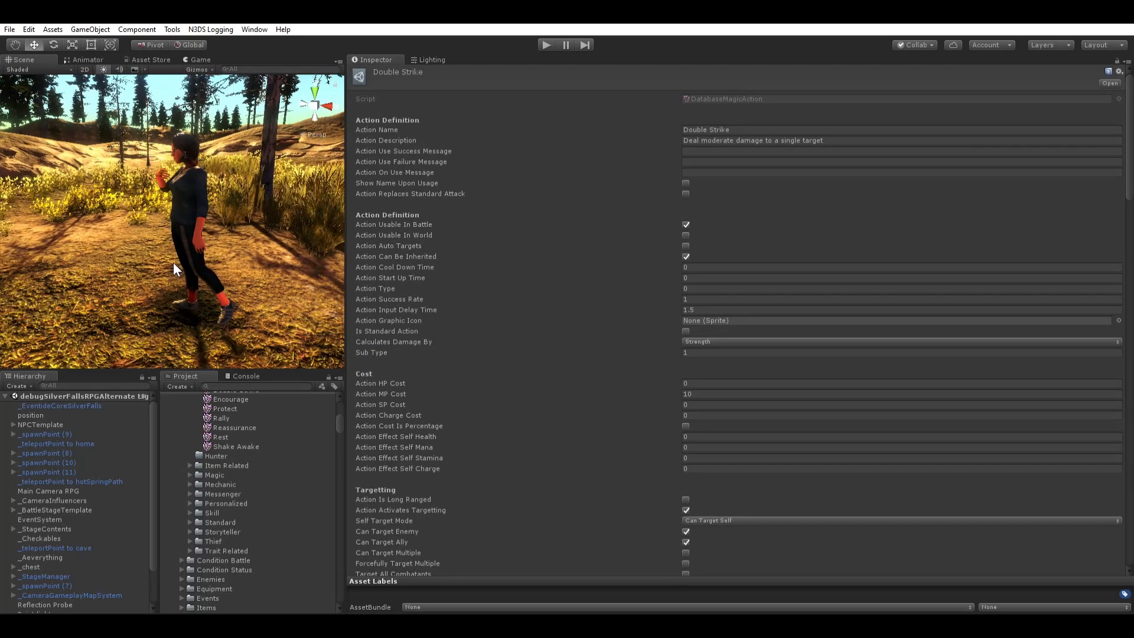
scroll(175, 269, up, 3)
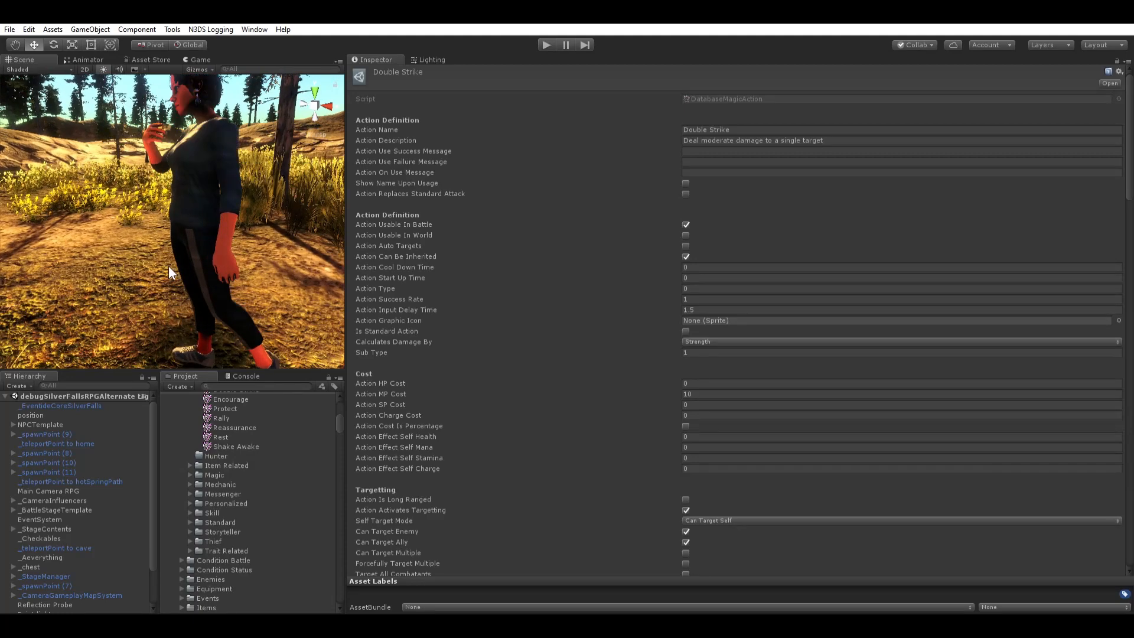
middle_drag(169, 266, 169, 296)
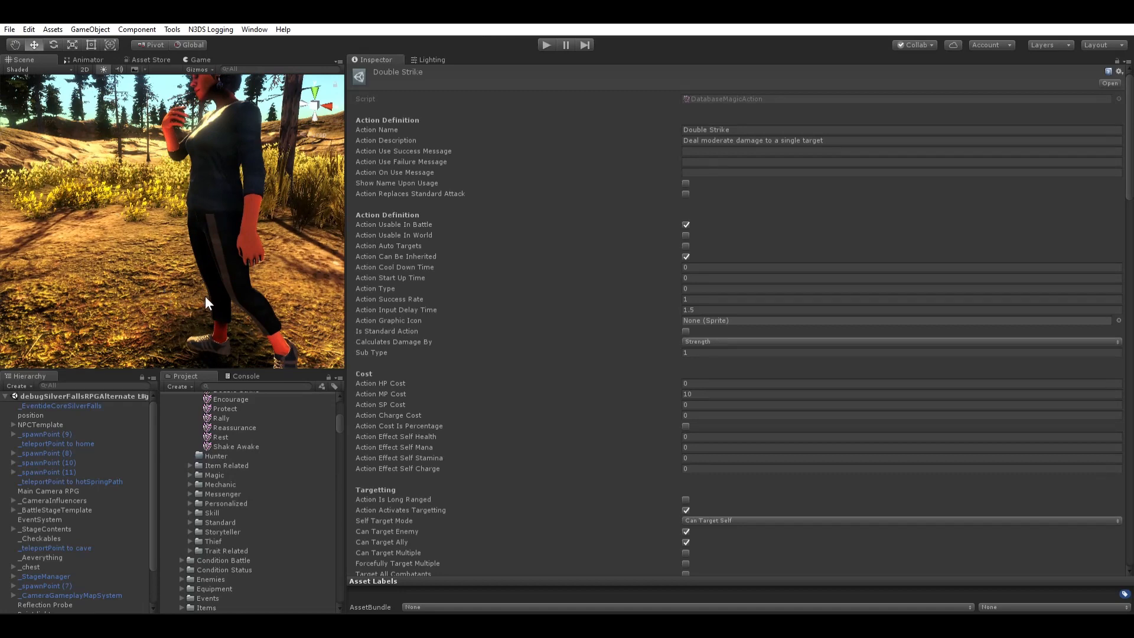
scroll(257, 461, up, 4)
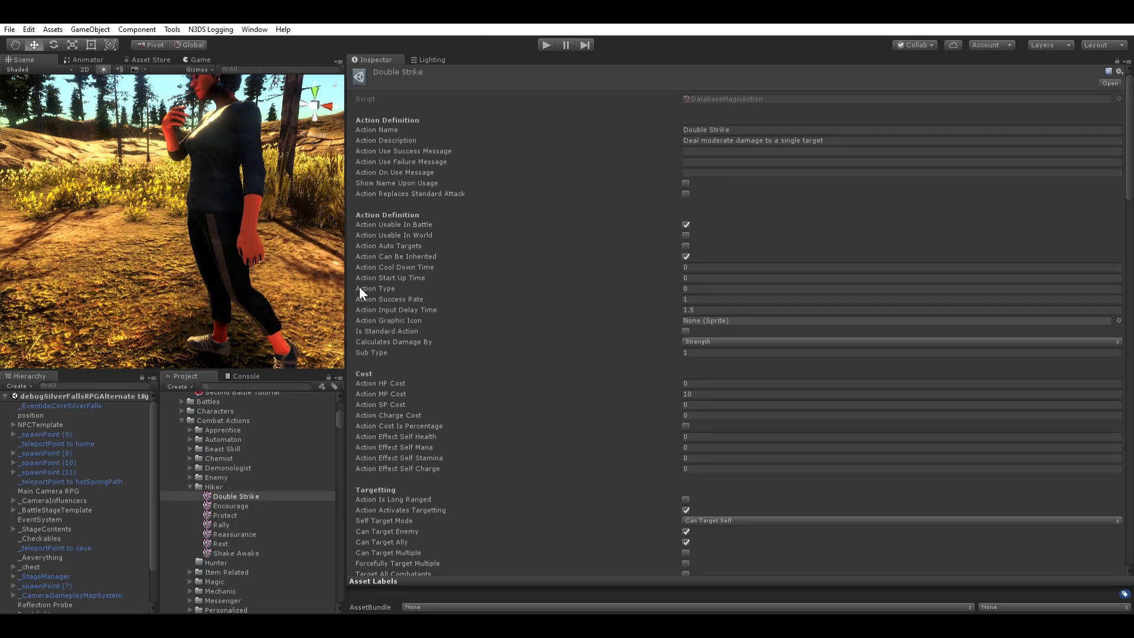
scroll(389, 431, down, 15)
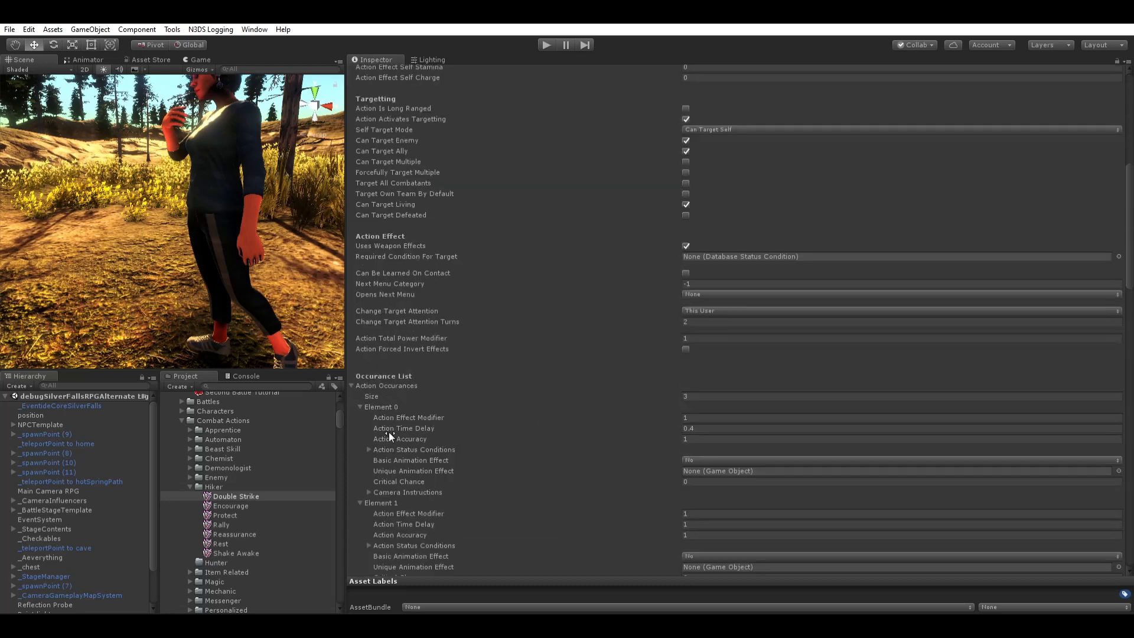
scroll(230, 450, down, 7)
scroll(207, 460, up, 2)
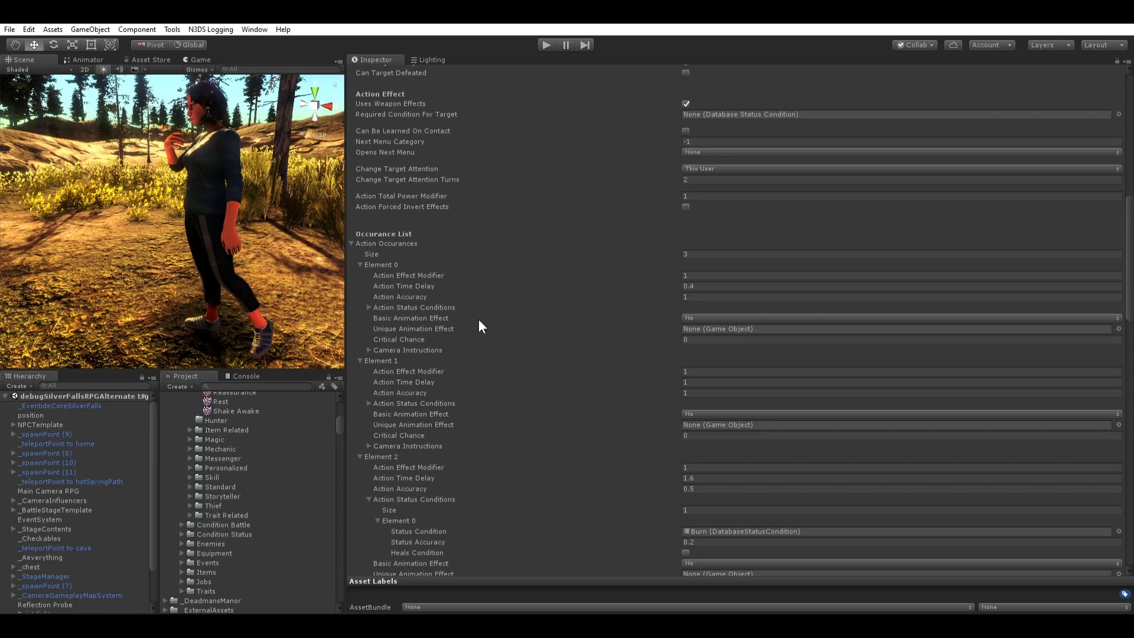
scroll(499, 346, up, 10)
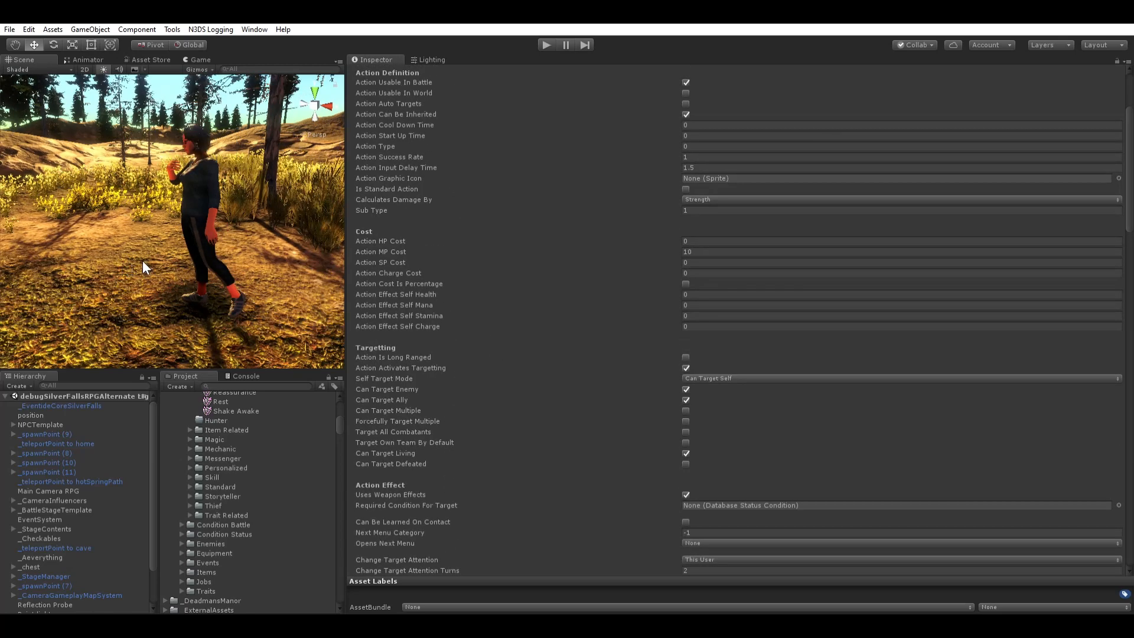
key(q)
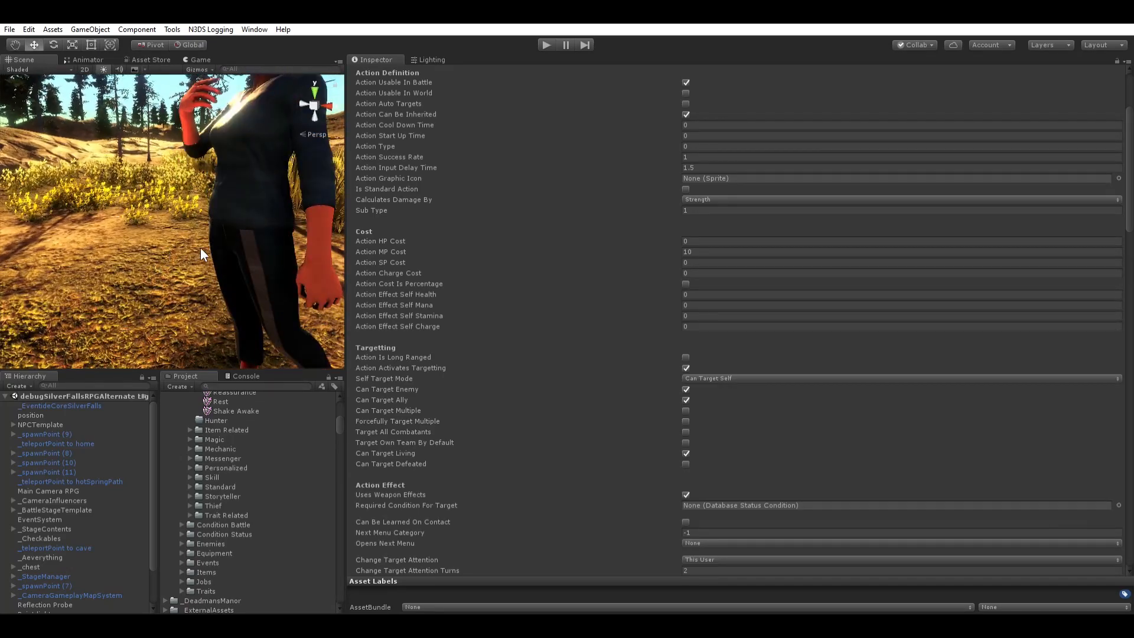
key(q)
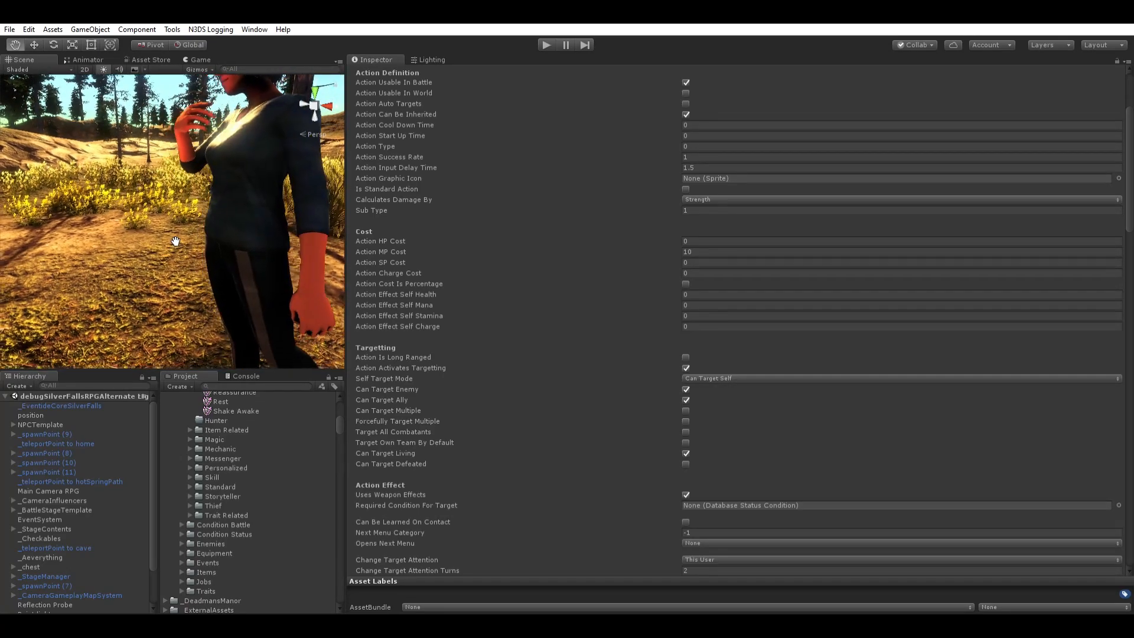
key(w)
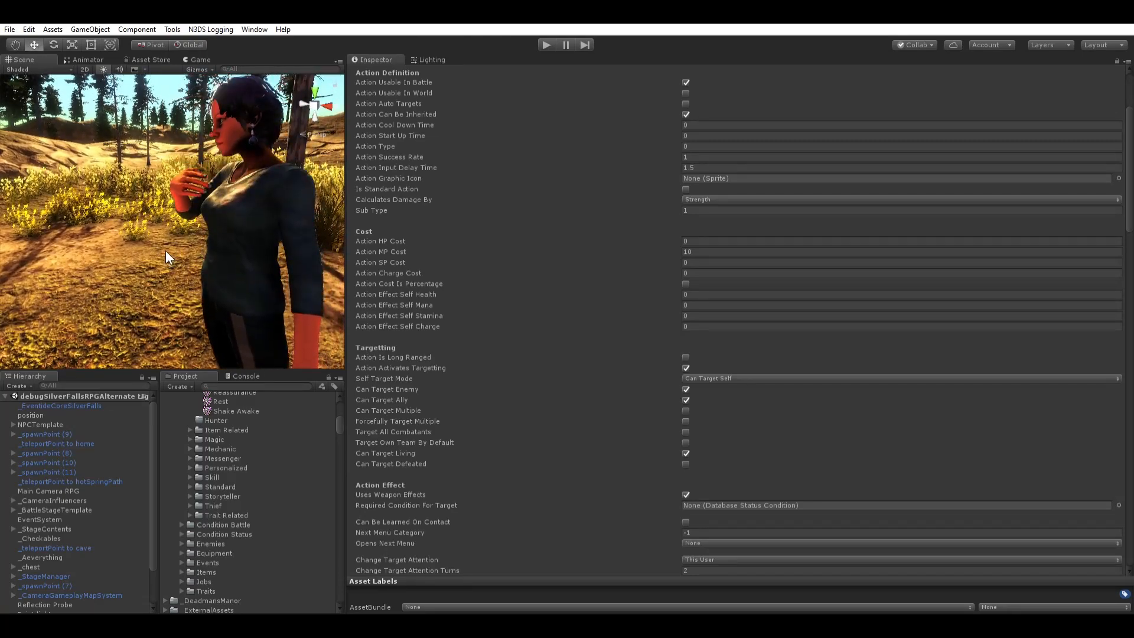
Step: Enlarge the Scene view vertically and frame the full standing character in it
middle_drag(165, 251, 158, 235)
scroll(154, 247, down, 4)
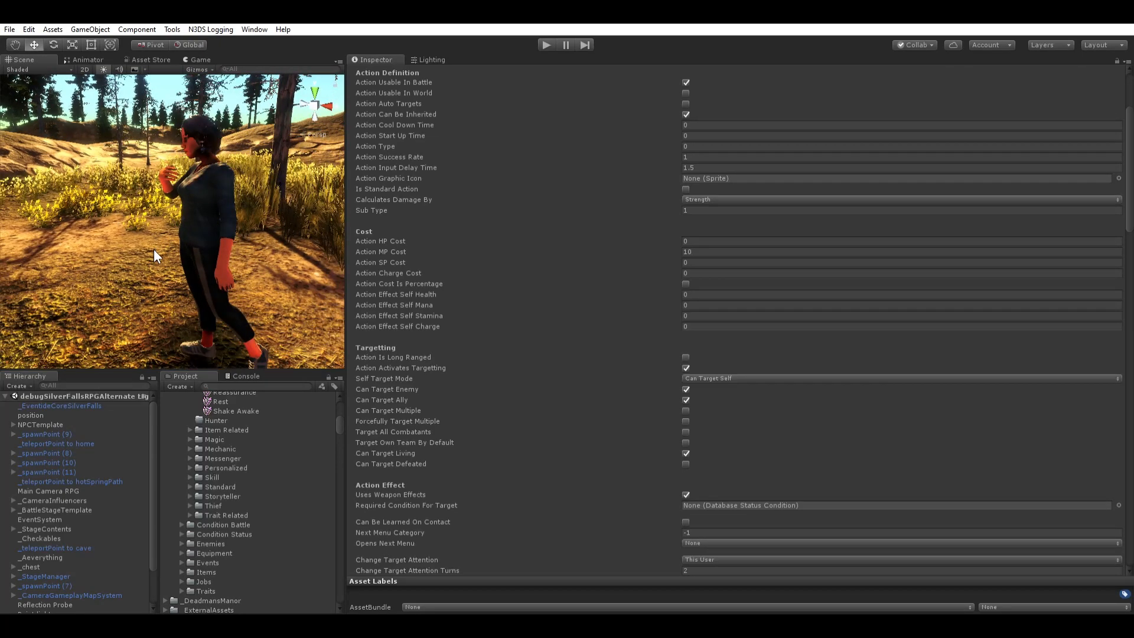
scroll(155, 249, up, 3)
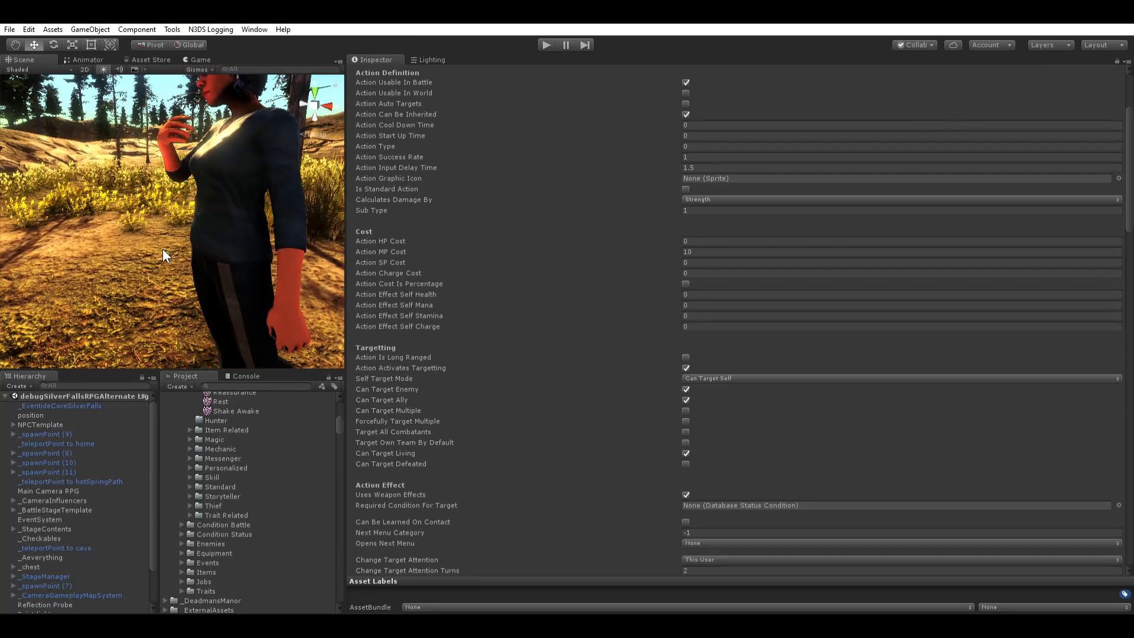
drag(229, 370, 228, 455)
scroll(182, 297, down, 3)
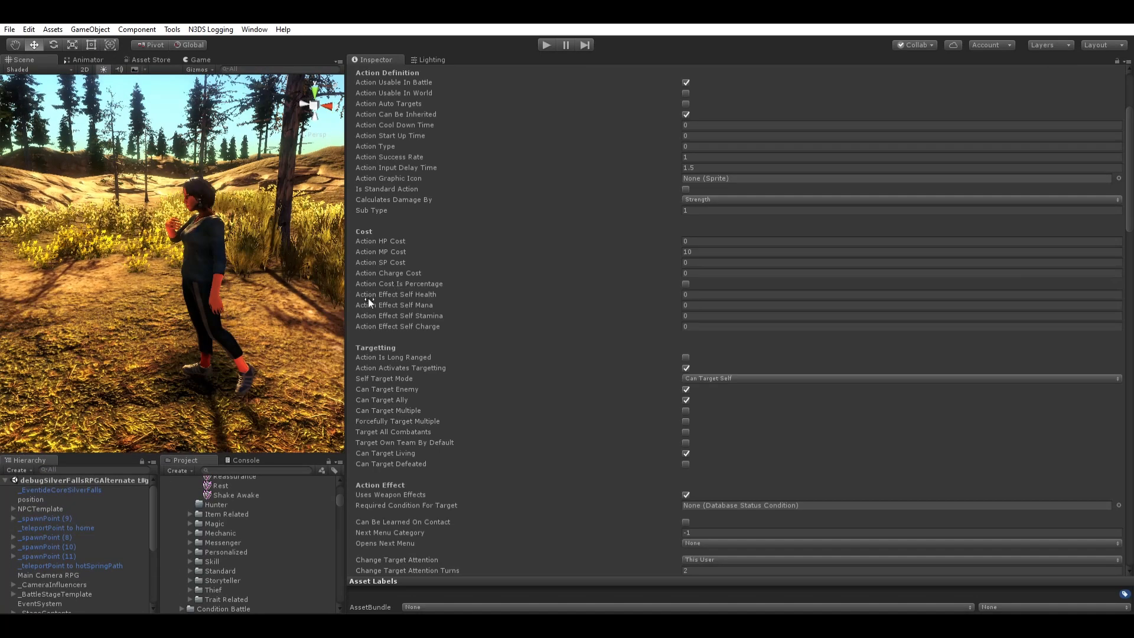
Step: Widen the Scene view and reframe the standing character in it
drag(351, 296, 495, 296)
scroll(271, 258, down, 3)
middle_drag(230, 306, 291, 313)
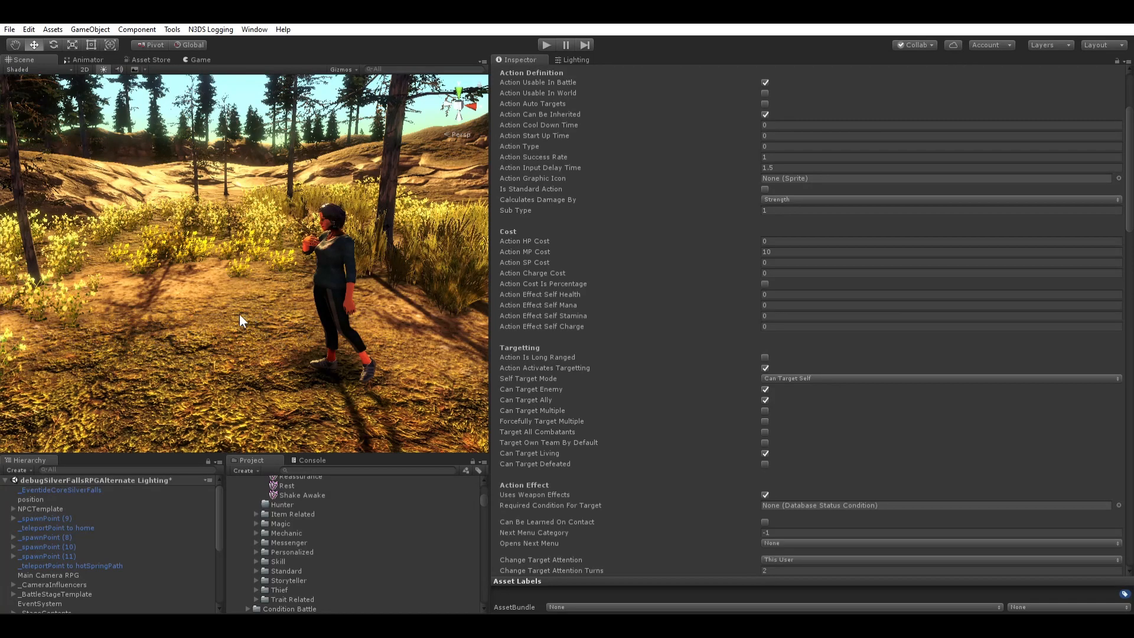
scroll(242, 313, down, 2)
scroll(296, 314, up, 3)
middle_drag(294, 315, 264, 319)
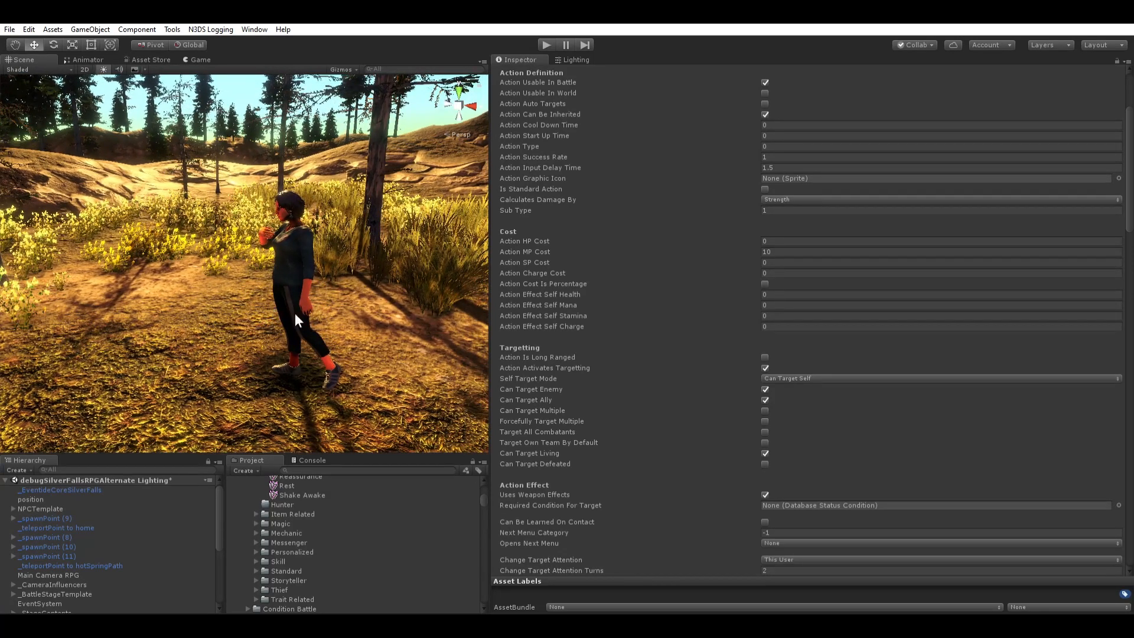
scroll(201, 319, up, 2)
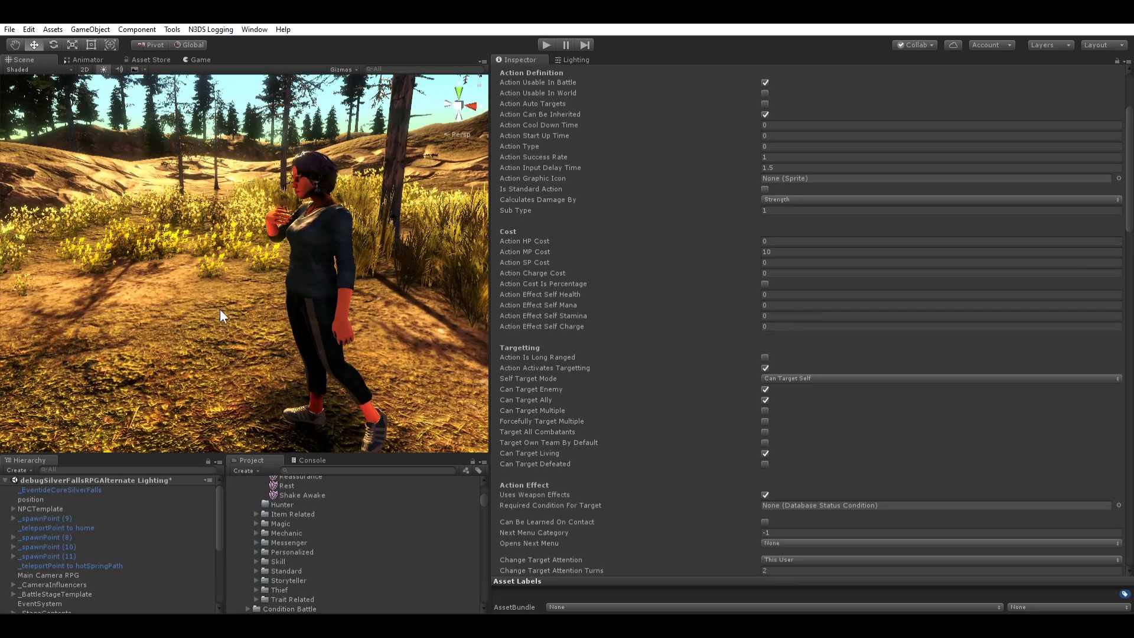
scroll(214, 309, down, 2)
middle_drag(198, 376, 245, 370)
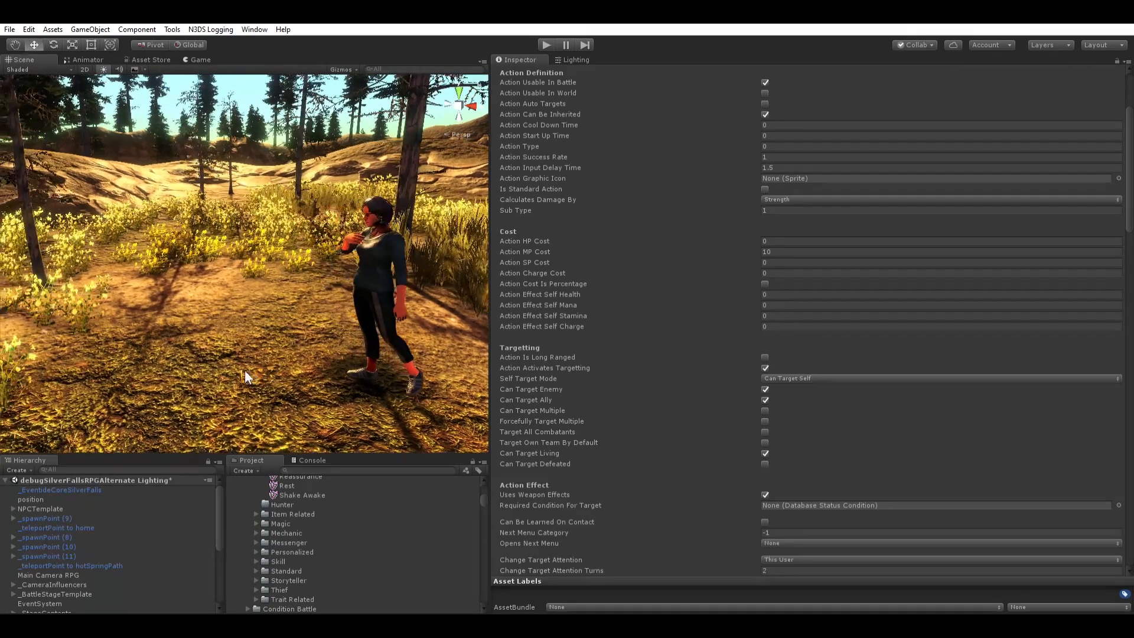
scroll(284, 361, up, 2)
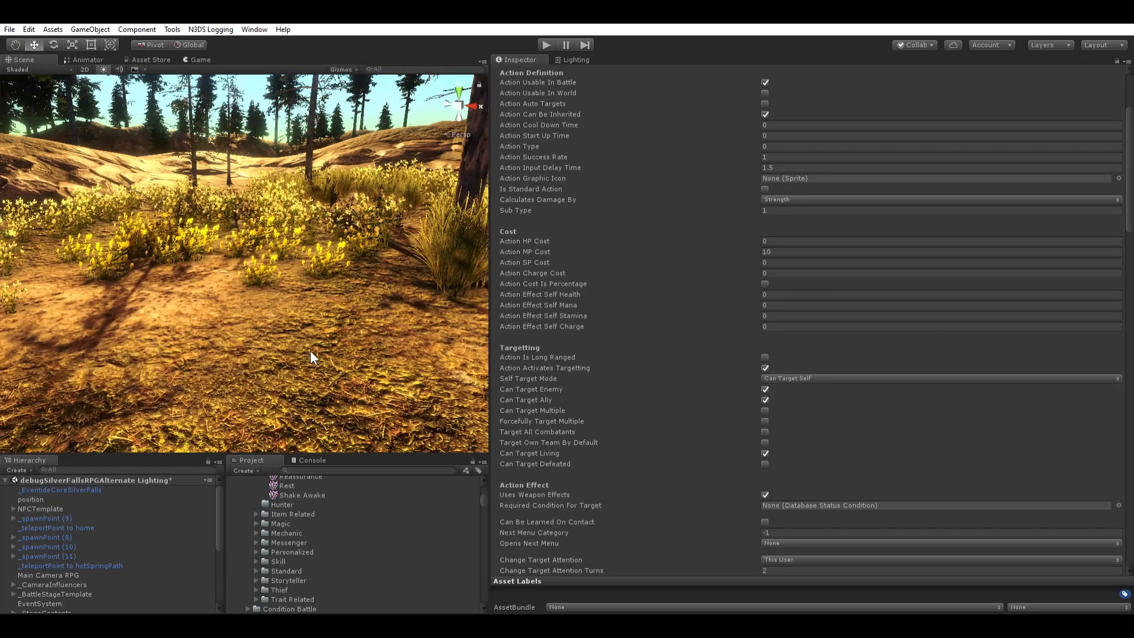
Step: Review the Hiker combat actions and Double Strike's settings from Action Definition down to Elemental Power
scroll(298, 535, up, 5)
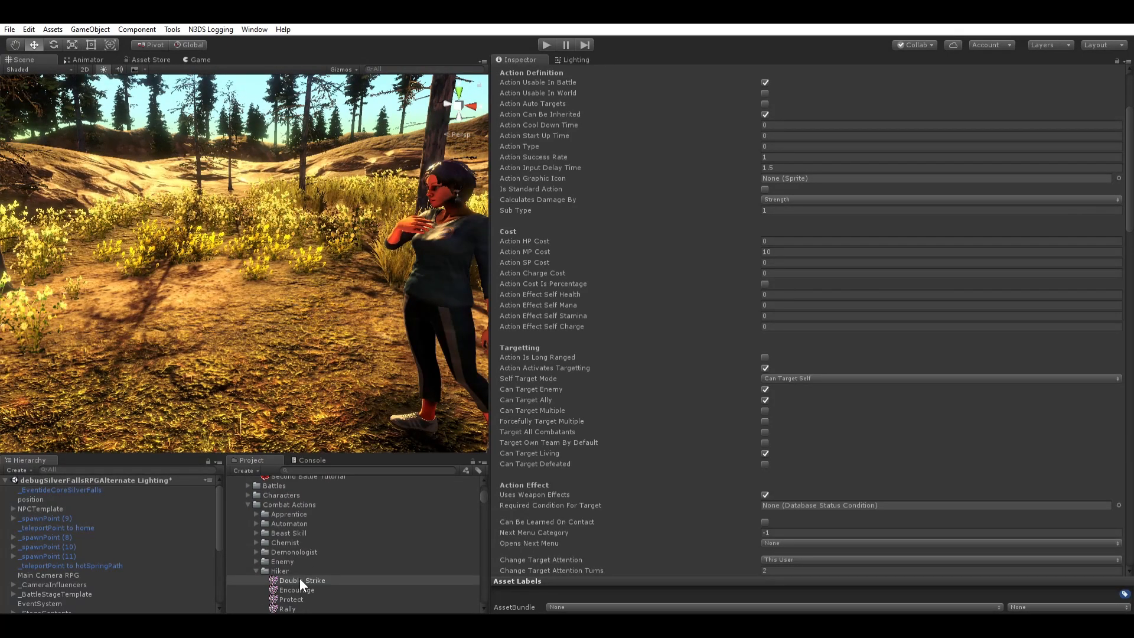
scroll(289, 558, down, 3)
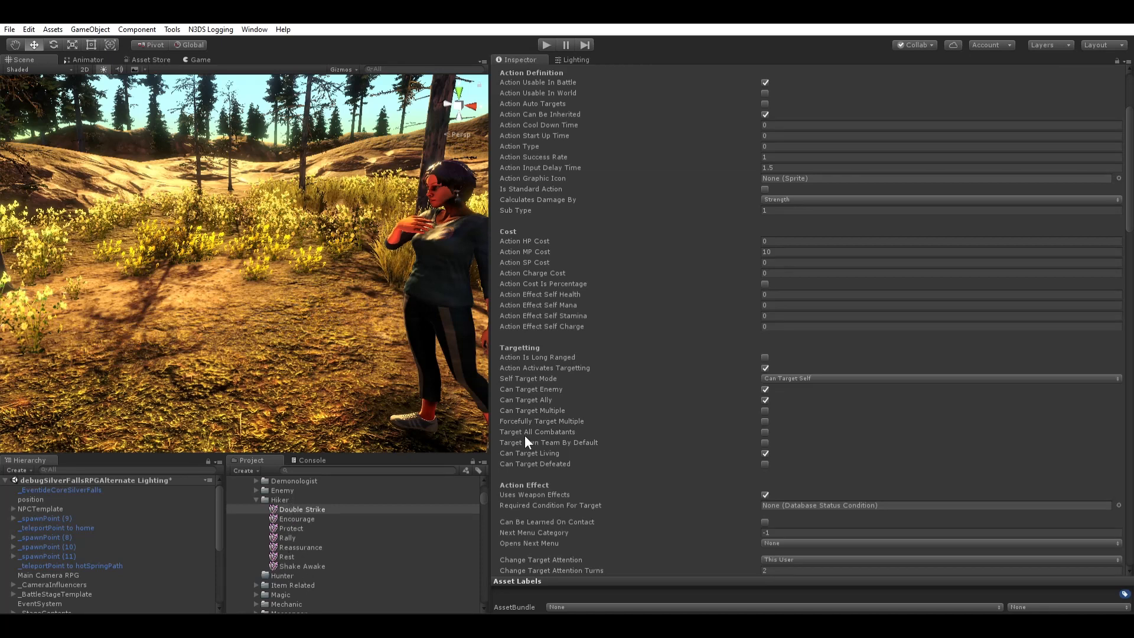
scroll(638, 373, up, 5)
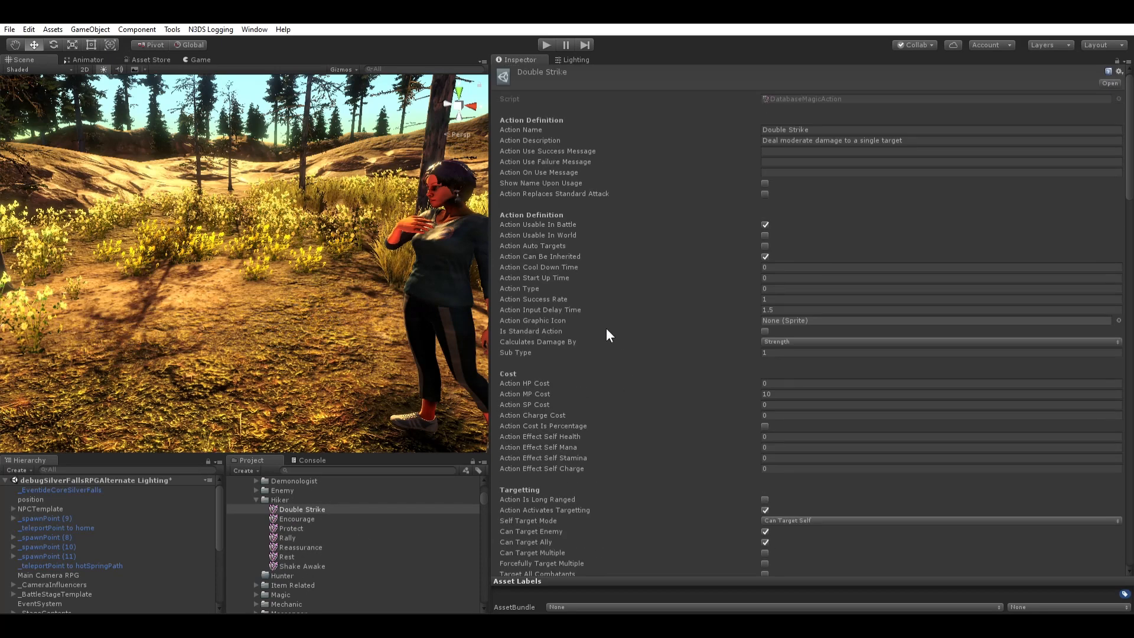
scroll(604, 355, down, 15)
scroll(601, 391, down, 15)
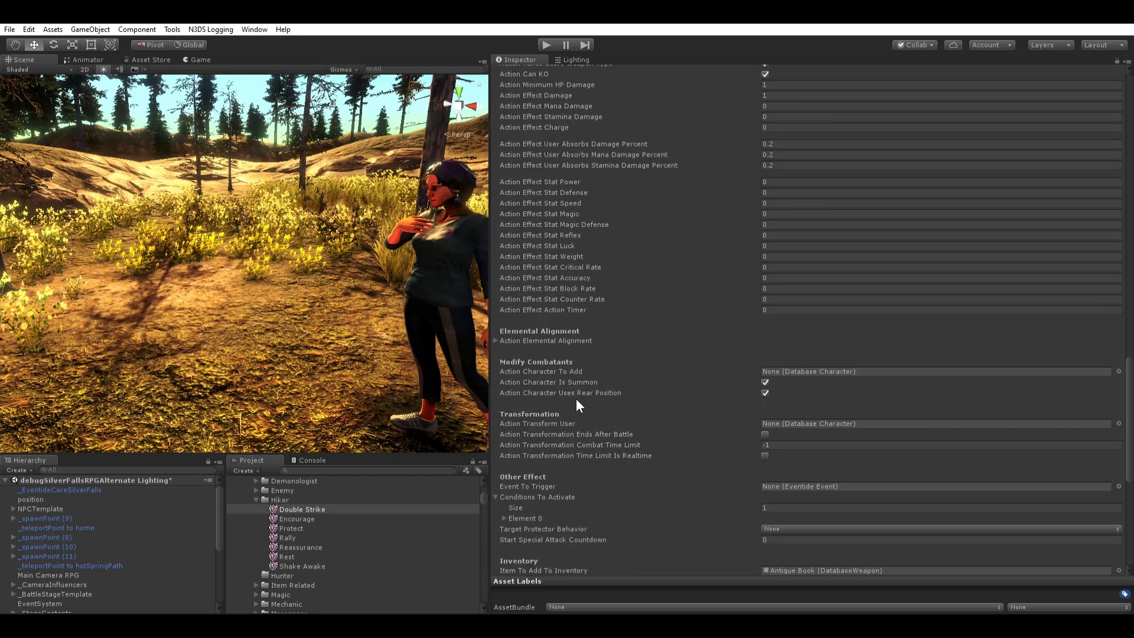
scroll(631, 378, down, 5)
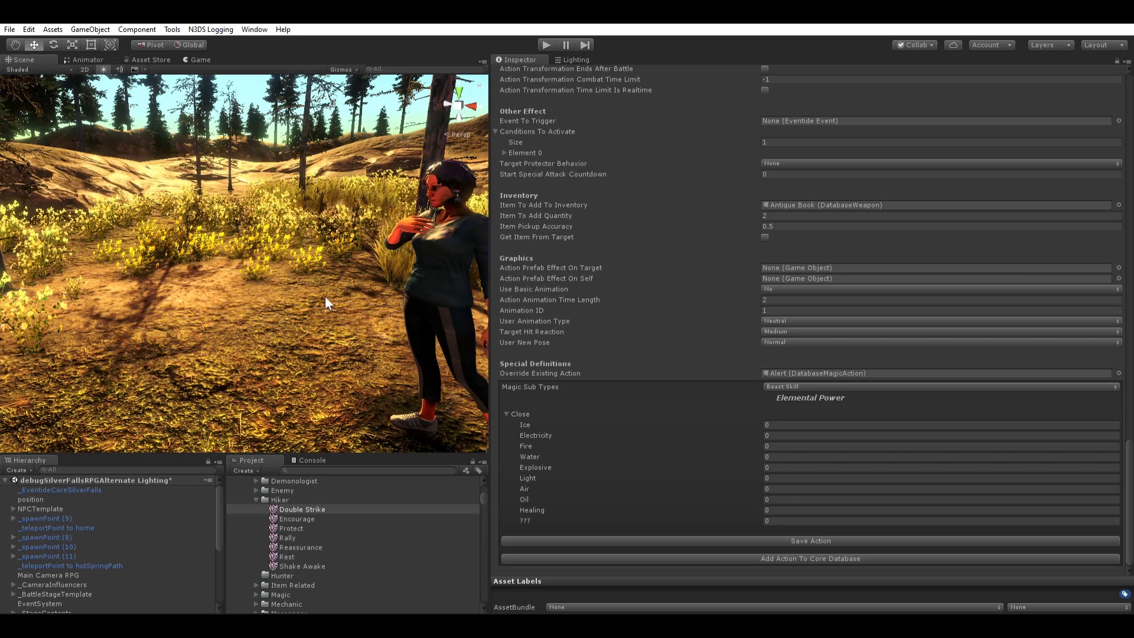
scroll(311, 311, down, 3)
middle_drag(318, 293, 289, 343)
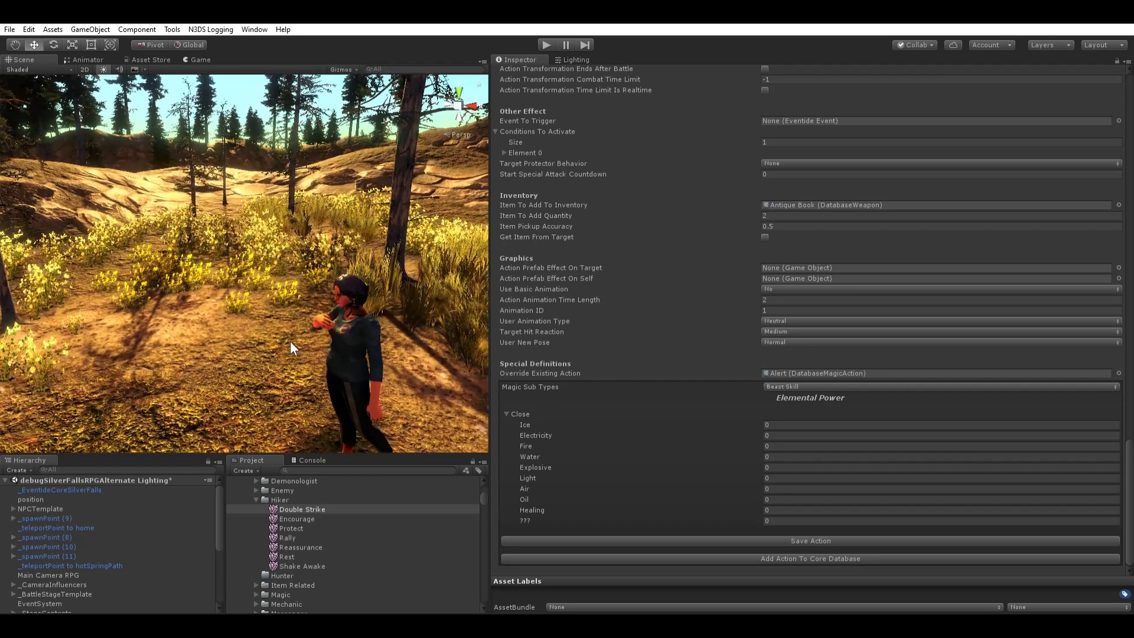
scroll(285, 344, up, 3)
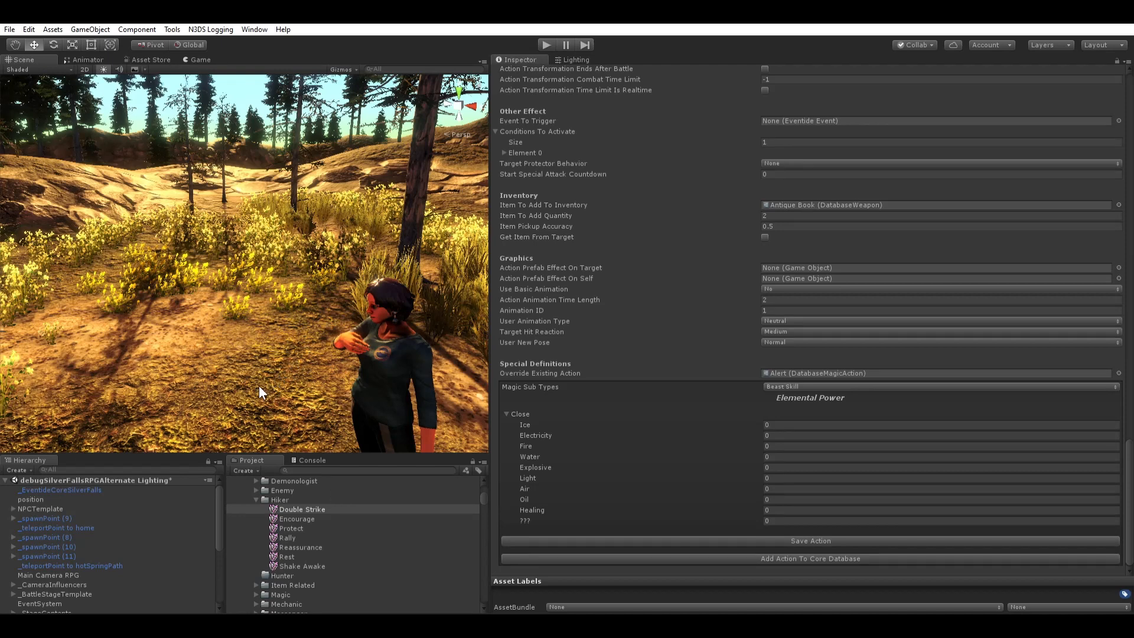
scroll(258, 385, down, 1)
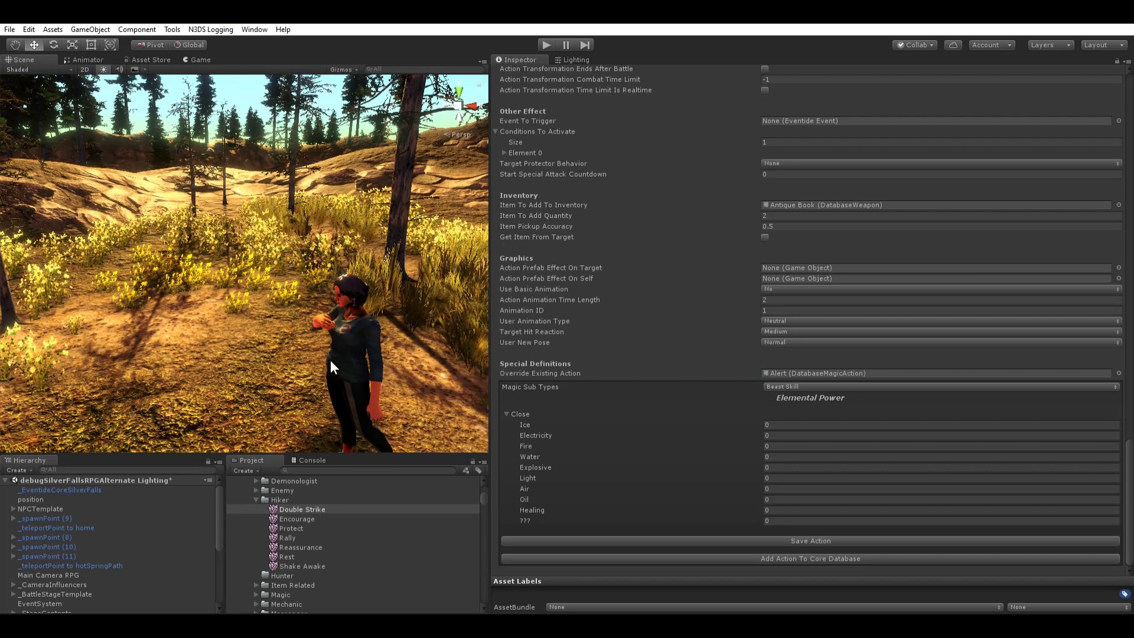
scroll(305, 522, up, 5)
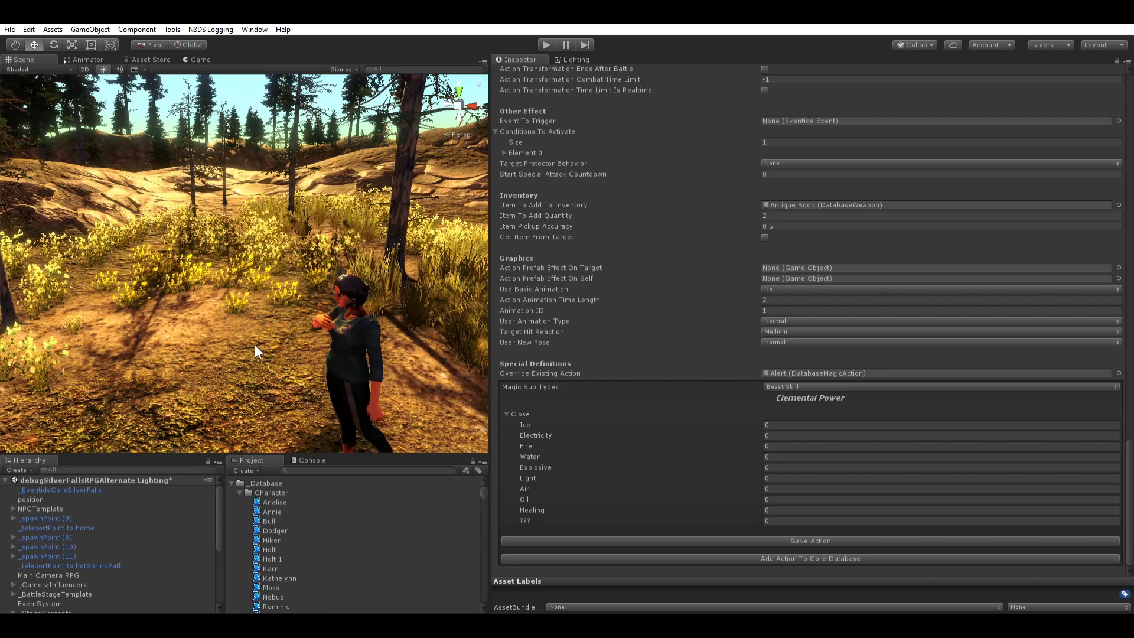
middle_drag(310, 381, 235, 338)
scroll(232, 343, up, 4)
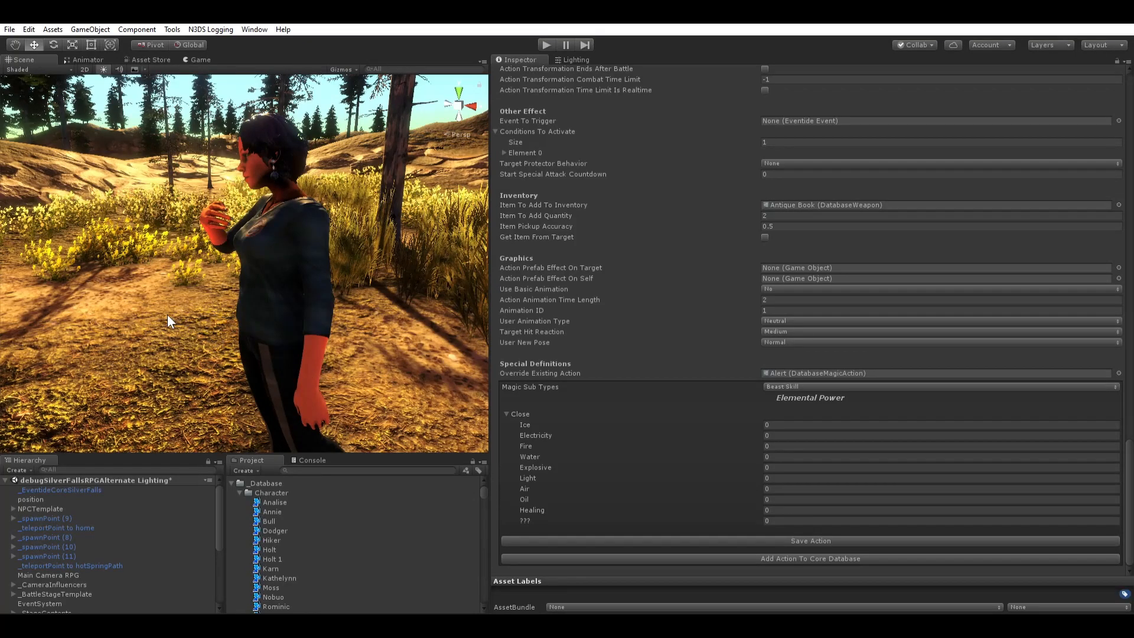
middle_drag(167, 320, 414, 341)
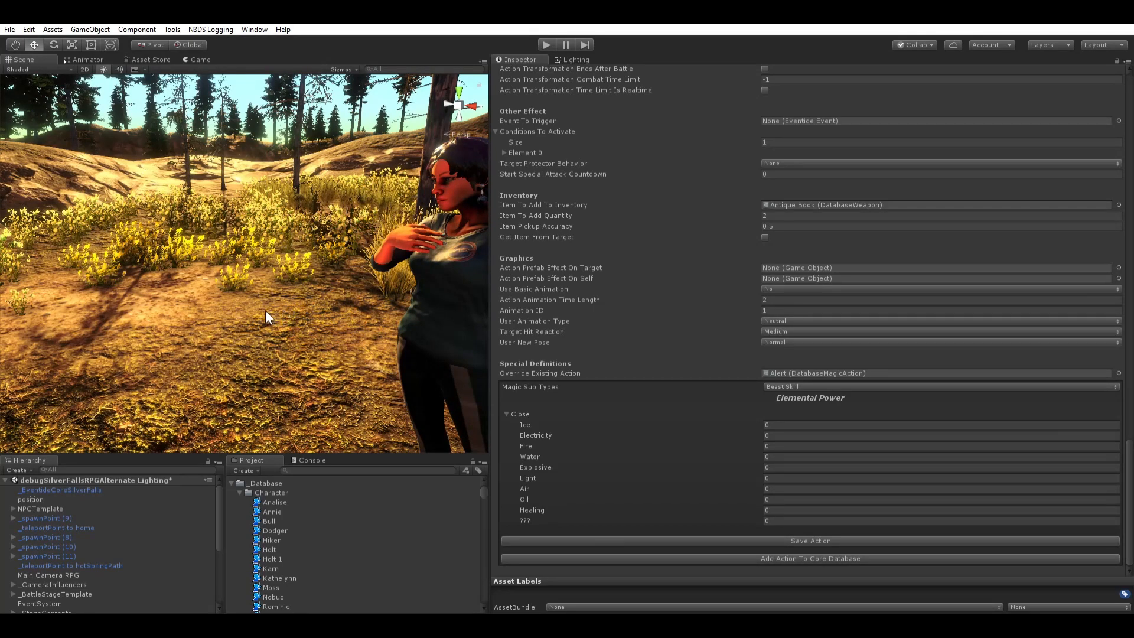
middle_drag(264, 309, 260, 338)
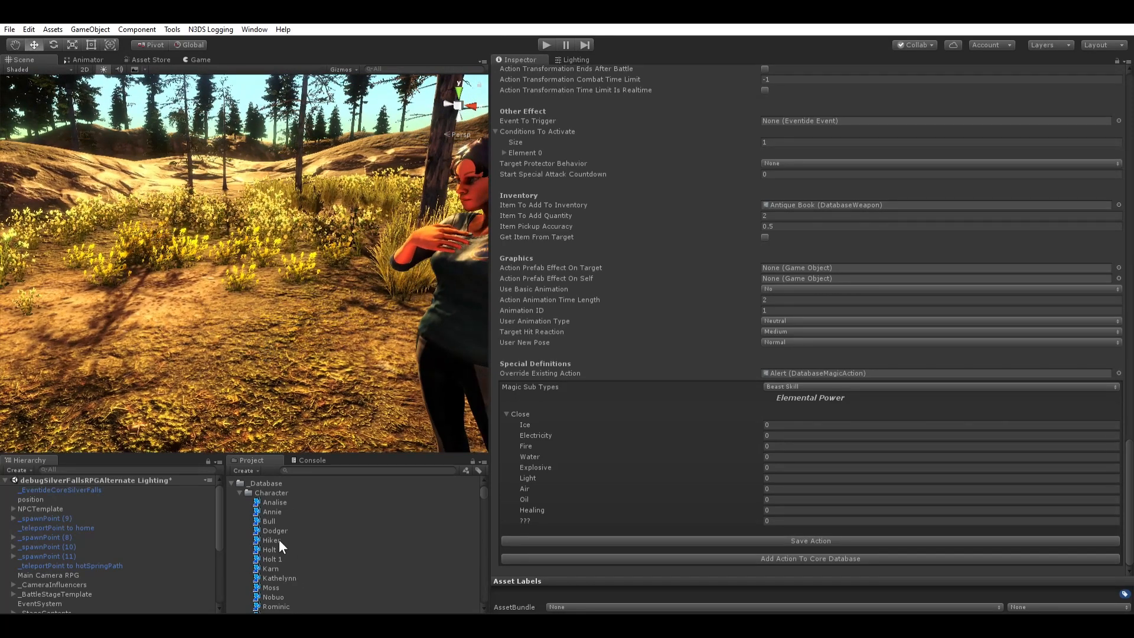
scroll(276, 532, down, 10)
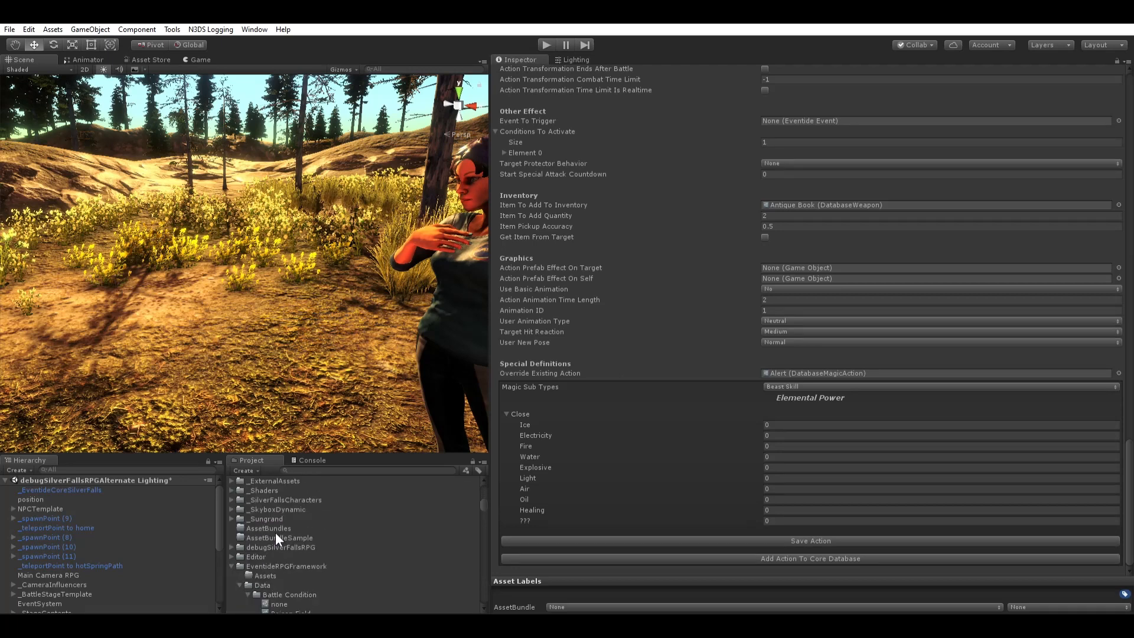
scroll(275, 533, down, 5)
scroll(276, 532, down, 5)
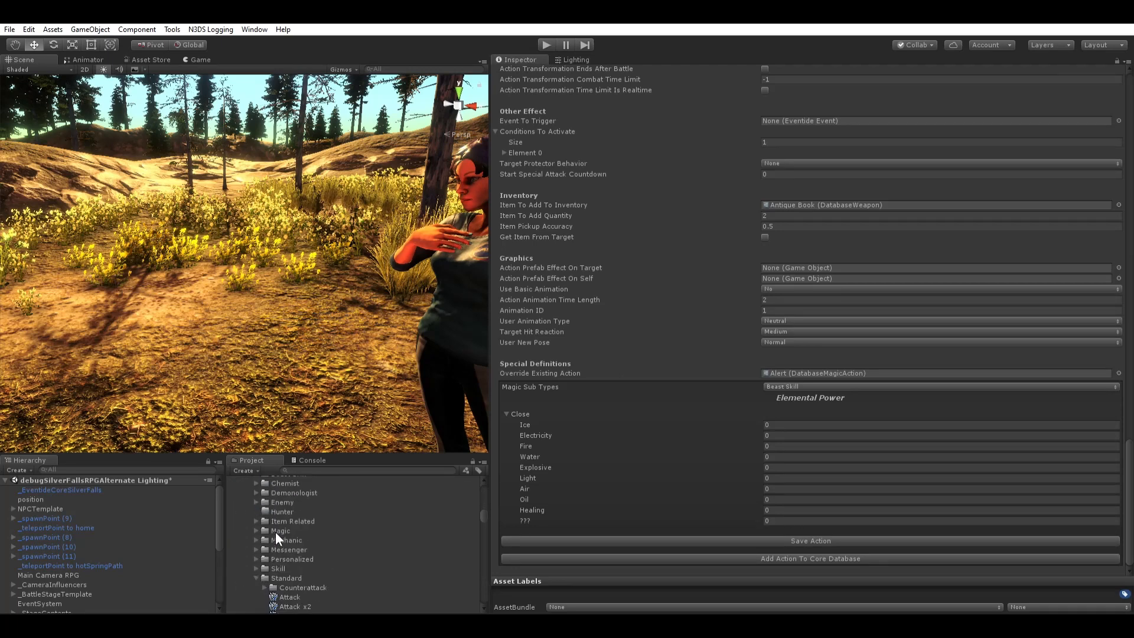
scroll(274, 530, up, 3)
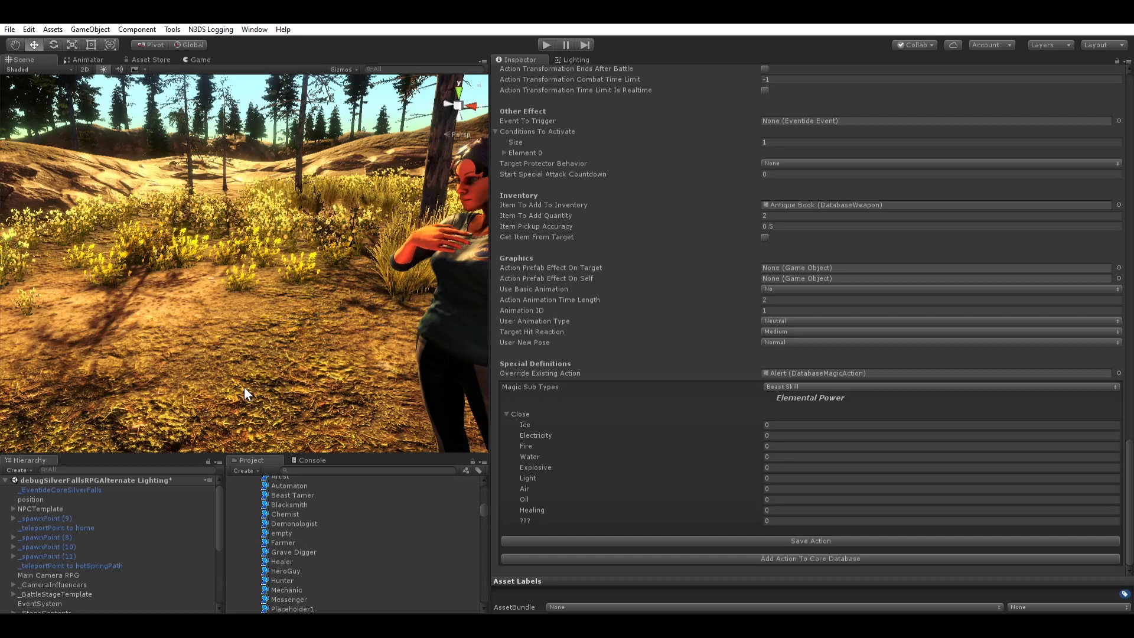
right_drag(258, 361, 284, 361)
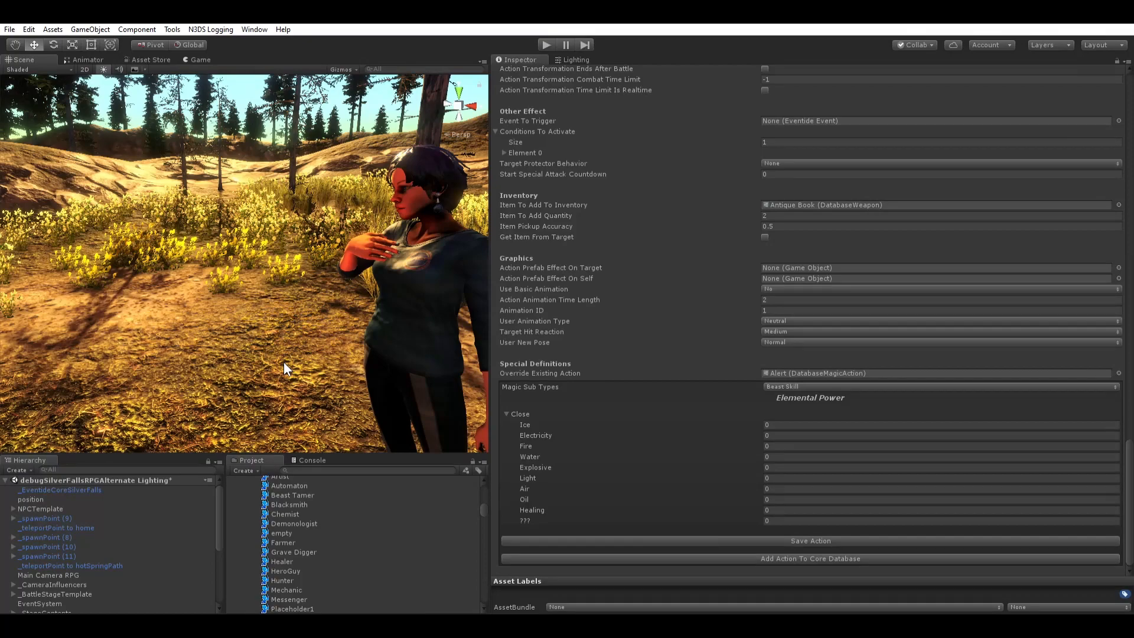
scroll(277, 363, up, 2)
scroll(275, 366, down, 5)
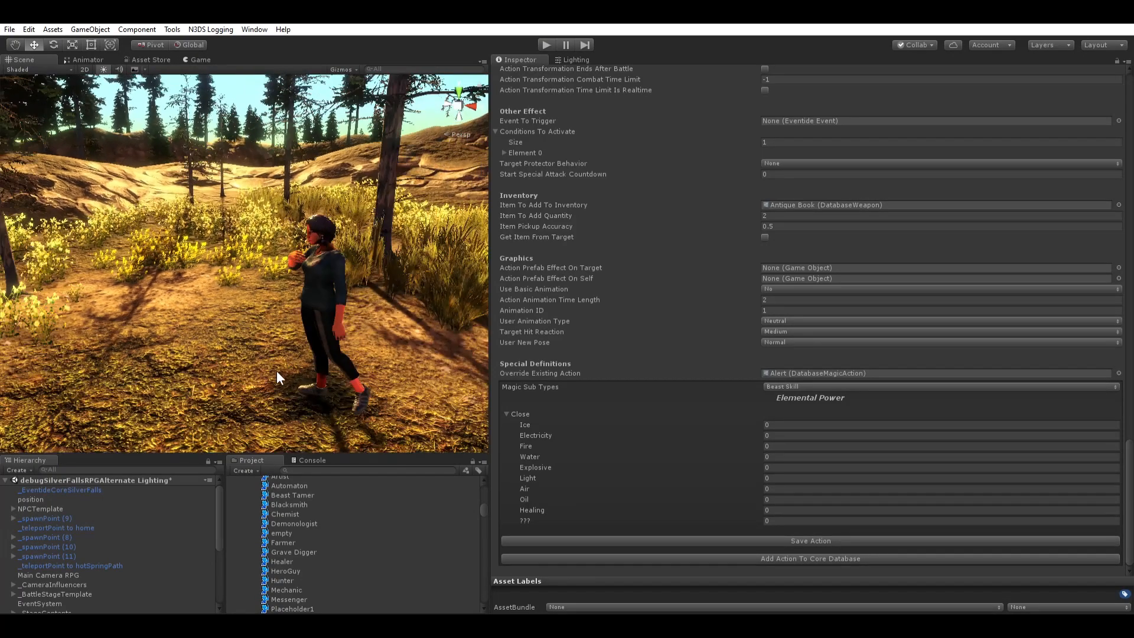
middle_drag(277, 371, 304, 362)
scroll(286, 360, up, 6)
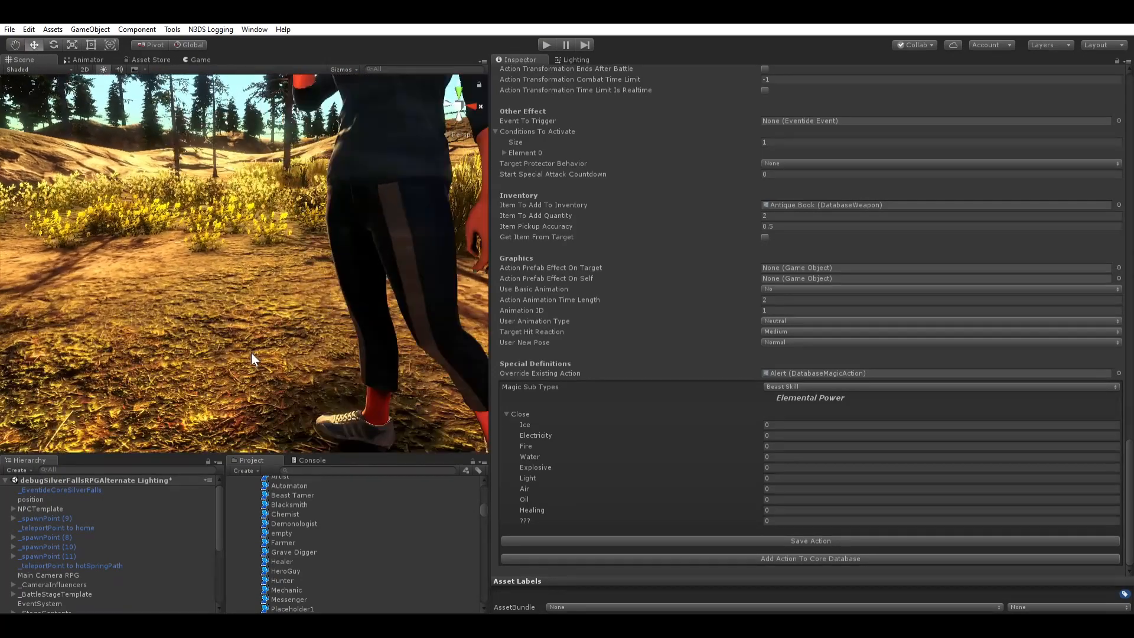
mouse_move(241, 341)
middle_down()
mouse_move(263, 354)
mouse_move(213, 365)
mouse_move(254, 338)
middle_up()
scroll(261, 349, down, 4)
scroll(224, 349, up, 3)
scroll(253, 338, up, 2)
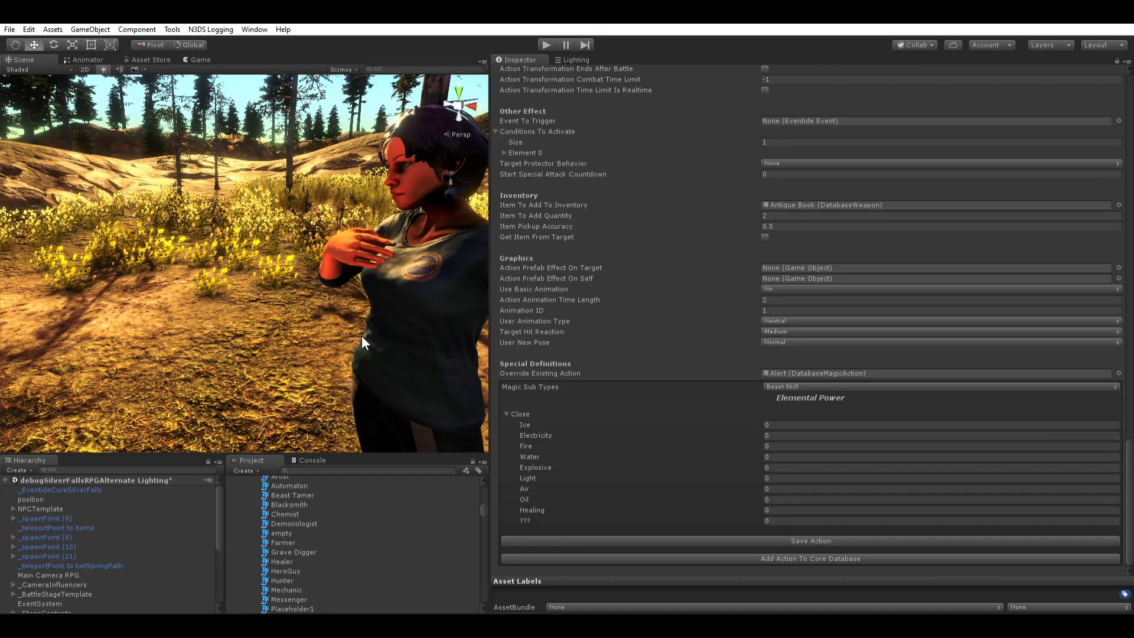
scroll(390, 370, down, 3)
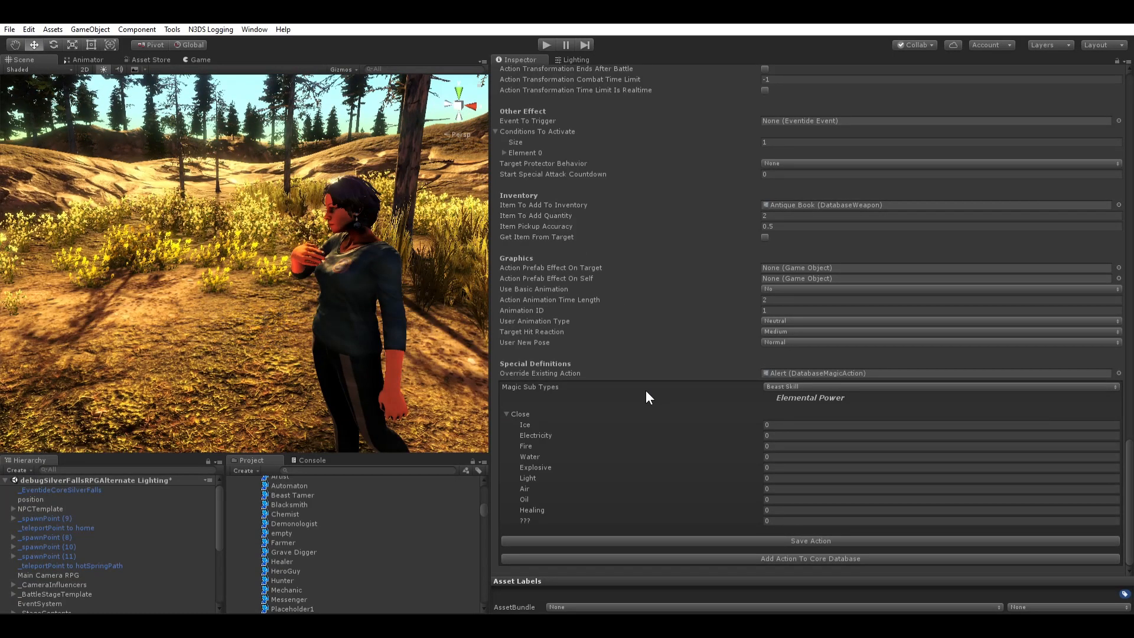
Step: Return to the start of Double Strike's settings and narrow the Scene view to give the Inspector more width
scroll(629, 430, up, 20)
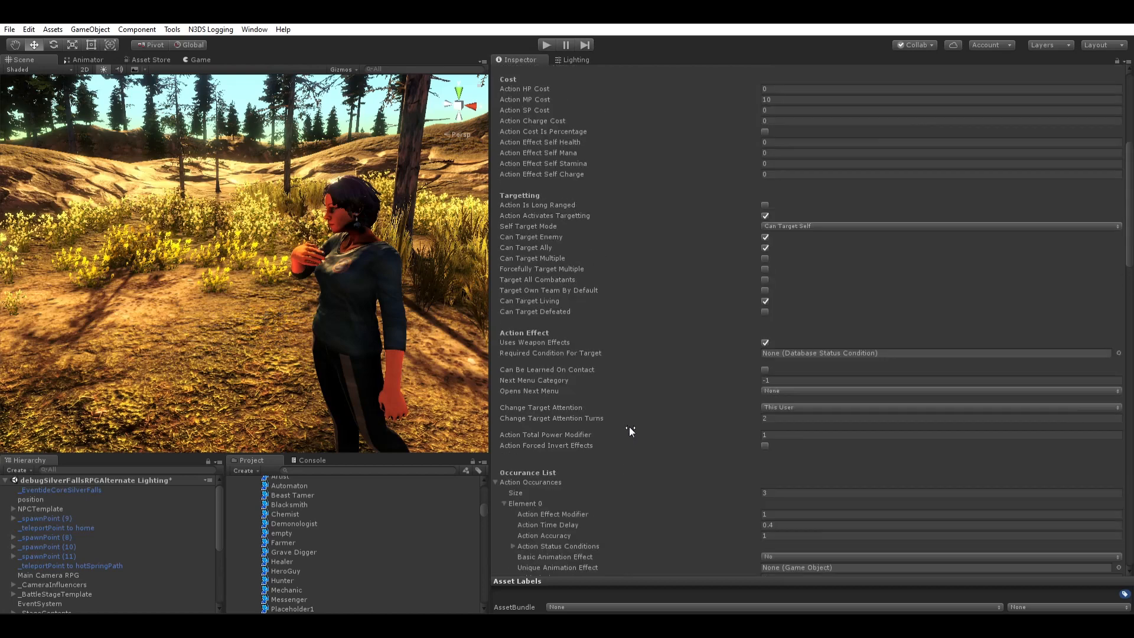
scroll(622, 424, up, 2)
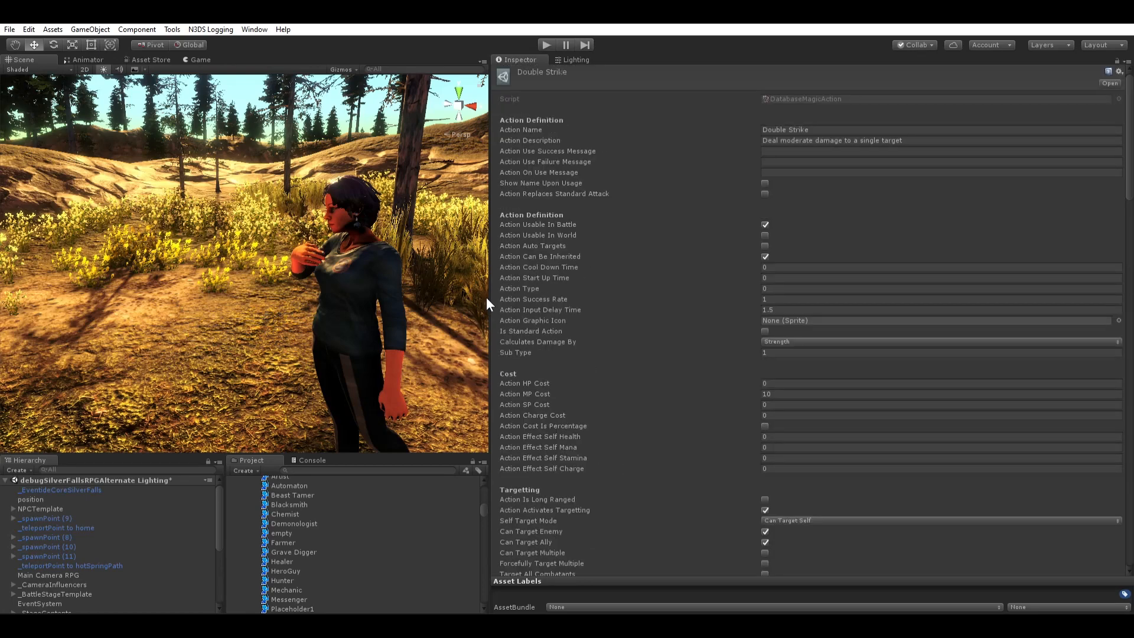
drag(487, 296, 392, 304)
Step: Review Double Strike's full settings again, from Action Definition, Cost and Targetting through Occurance List, Damage, Inventory and Graphics to Special Definitions
scroll(637, 385, down, 6)
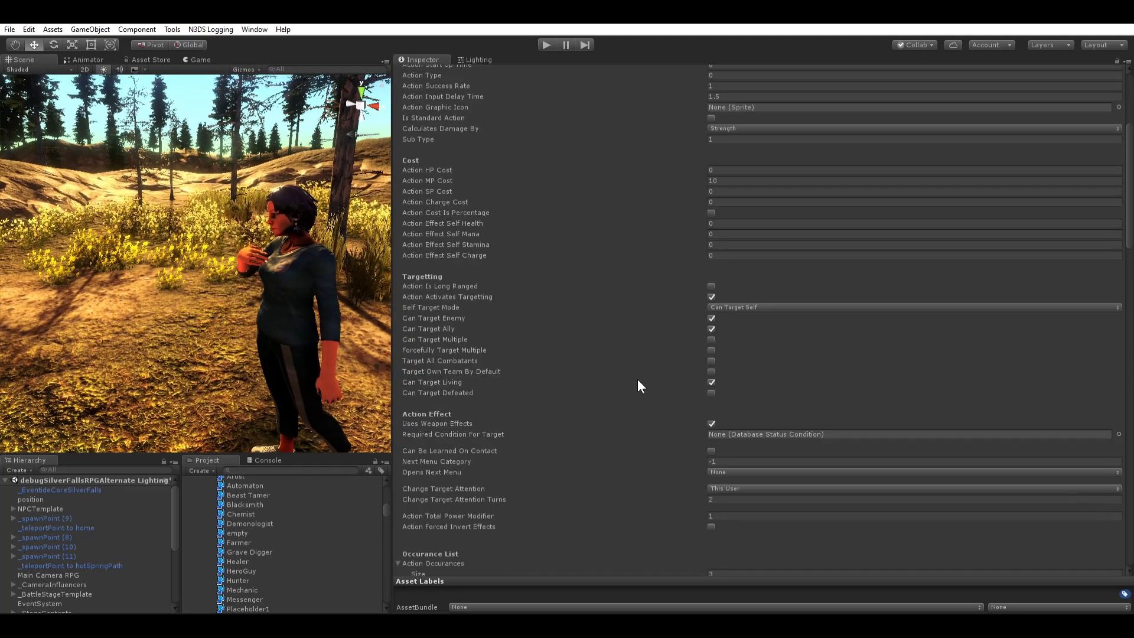
scroll(636, 385, down, 20)
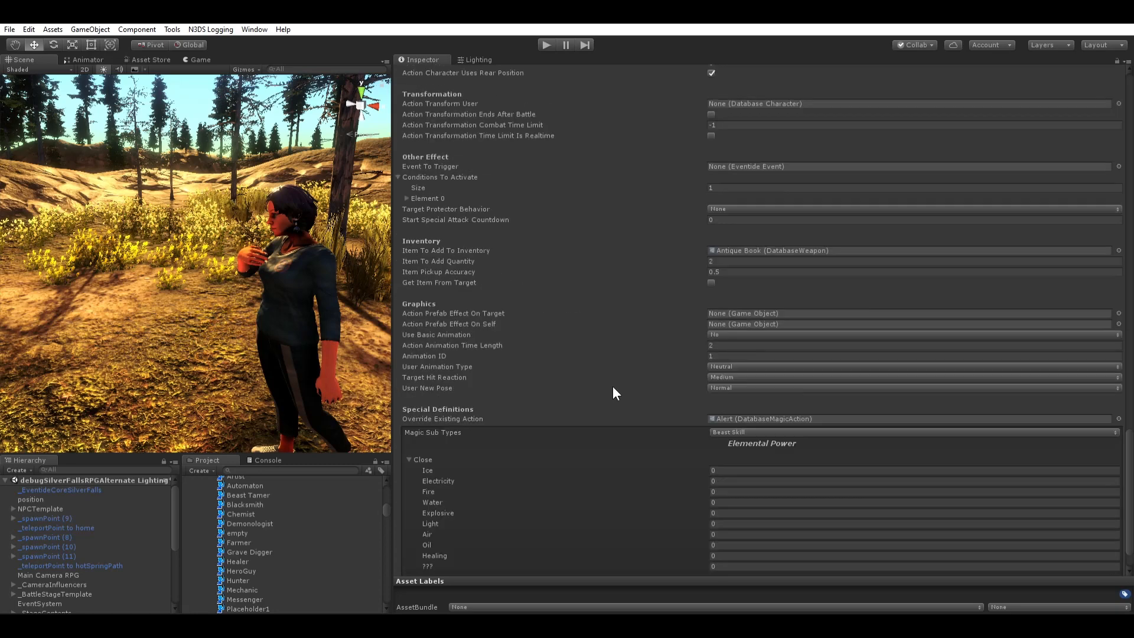
scroll(609, 392, down, 3)
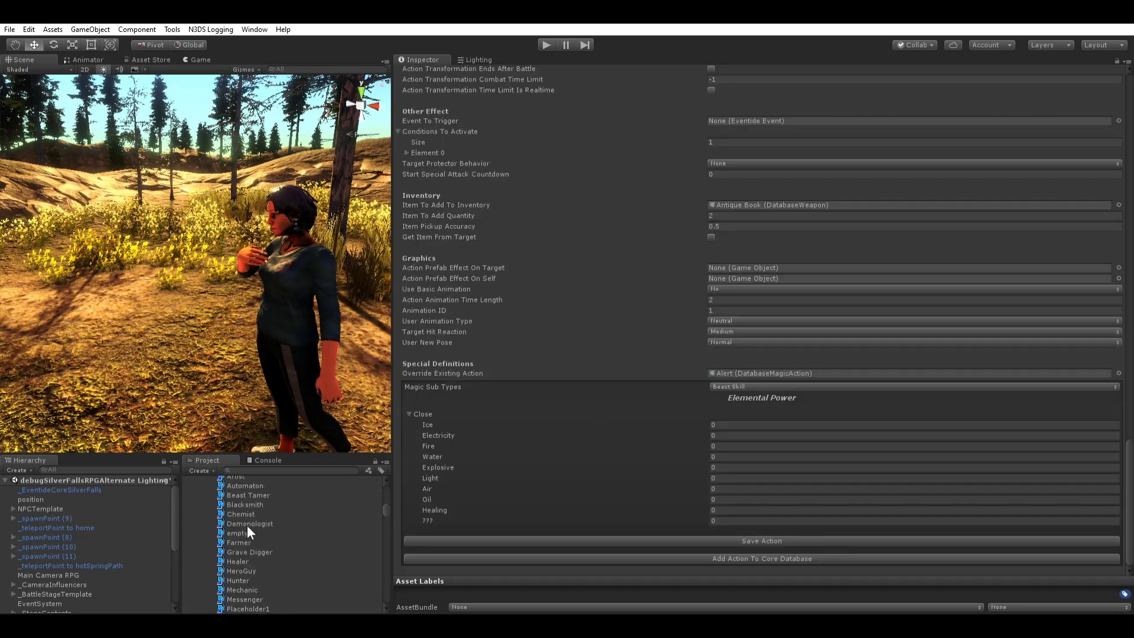
scroll(246, 526, up, 5)
scroll(609, 446, up, 15)
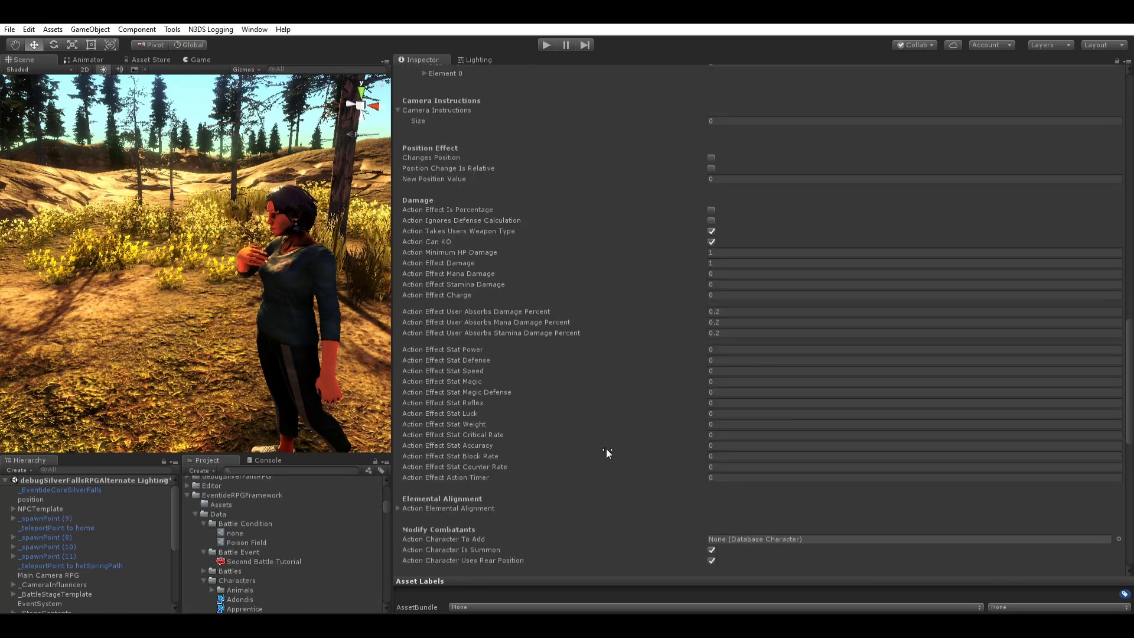
scroll(600, 453, up, 20)
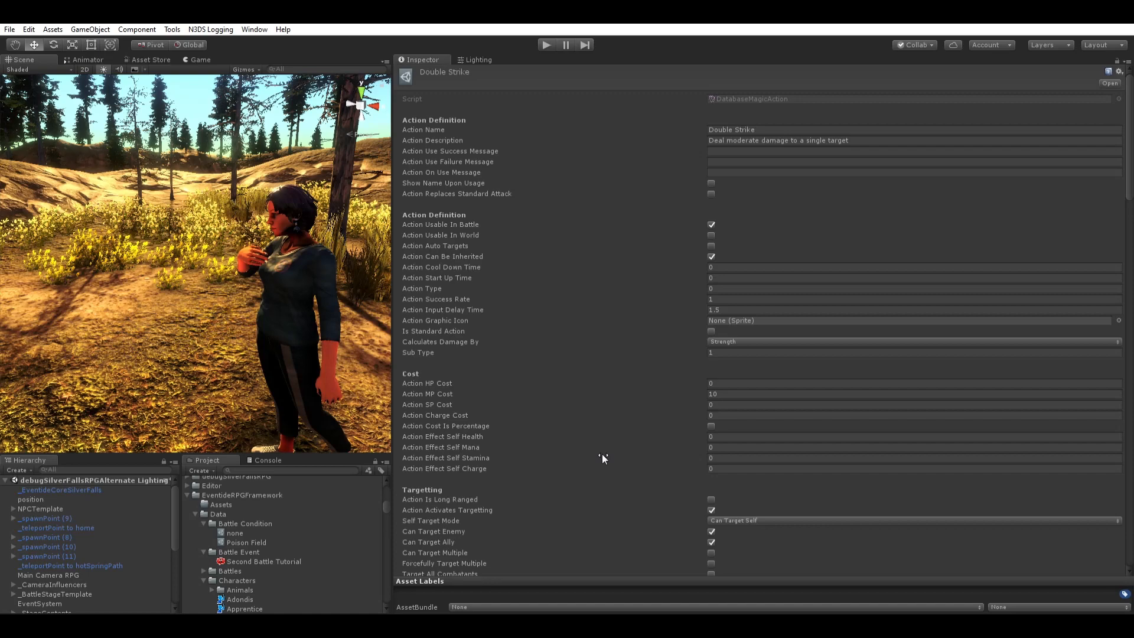
scroll(600, 457, down, 20)
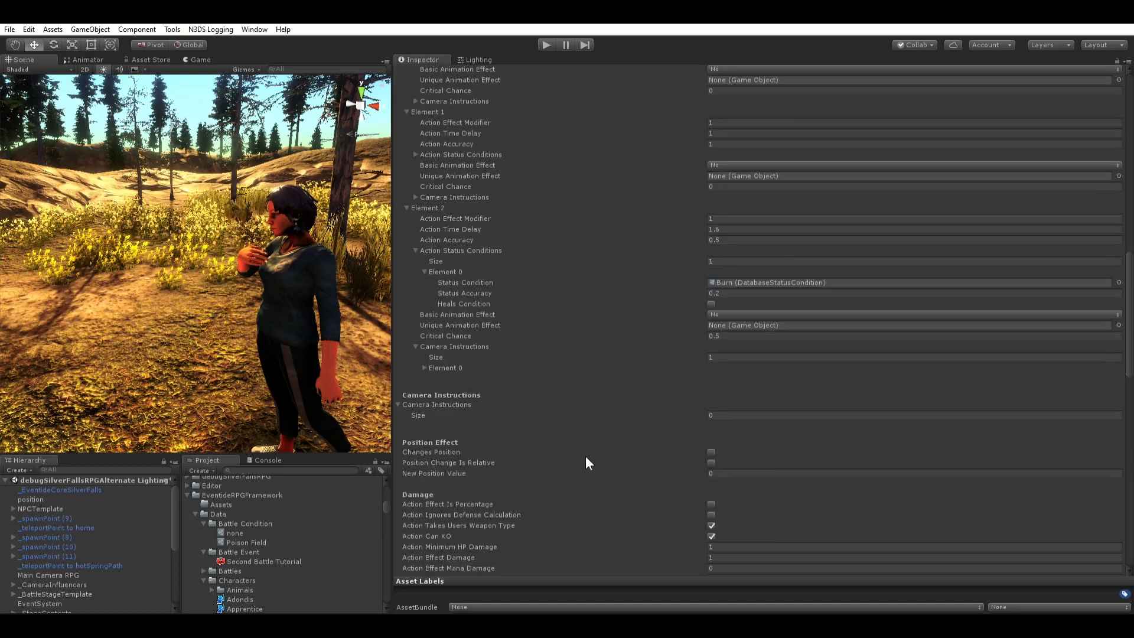
scroll(588, 462, down, 15)
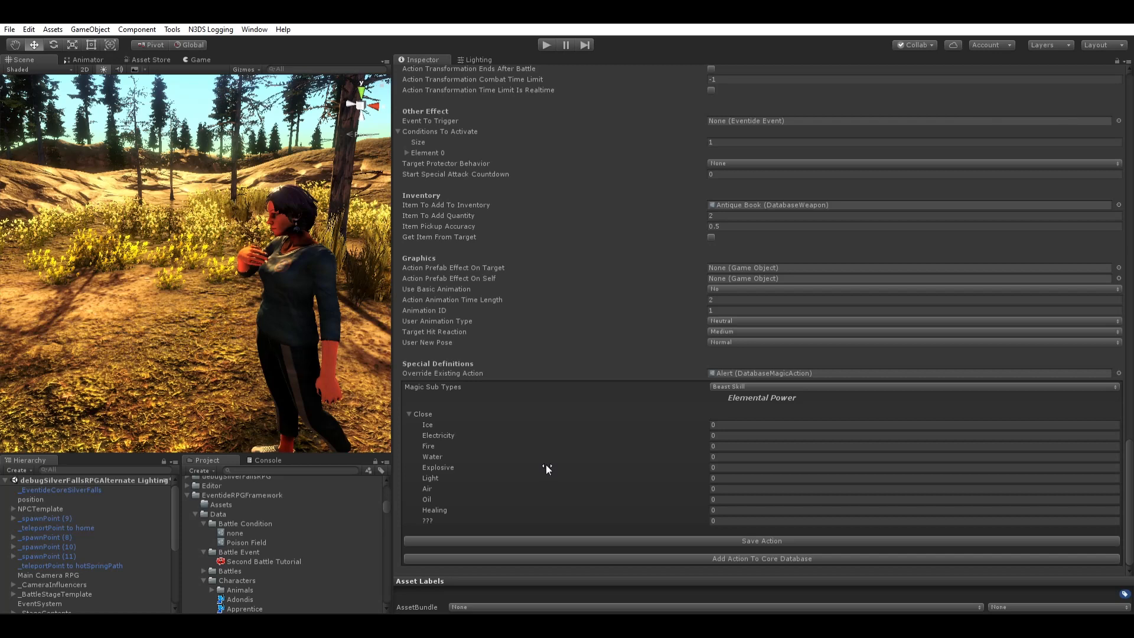
scroll(546, 467, up, 2)
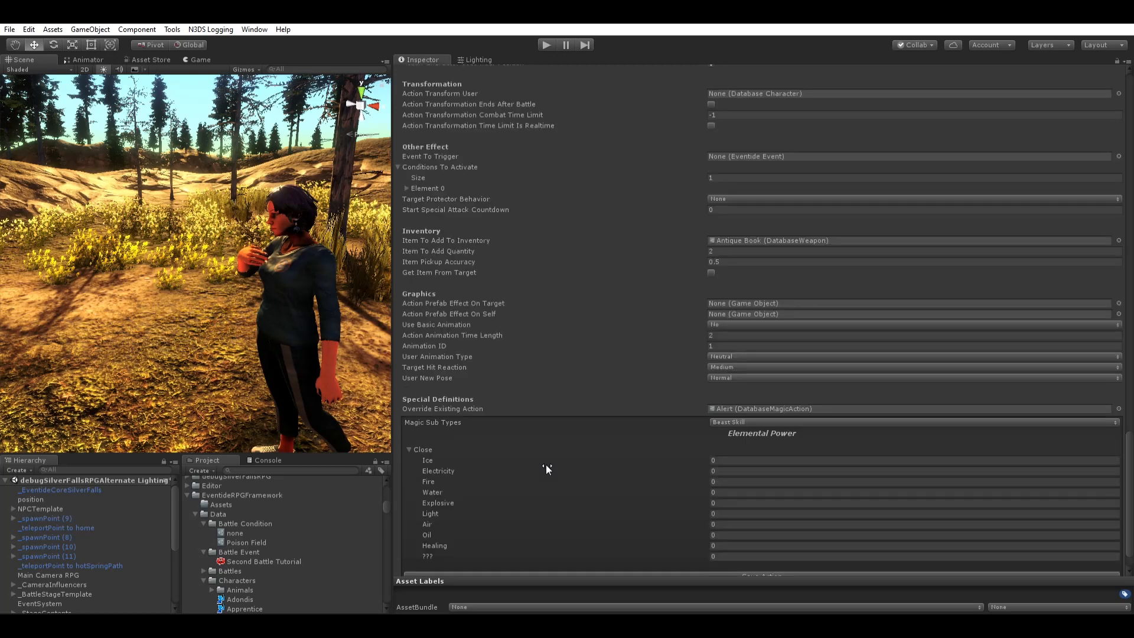
Step: Review Double Strike's closing settings down to Elemental Power and return through Inventory and Transformation to Action Definition
scroll(546, 466, up, 4)
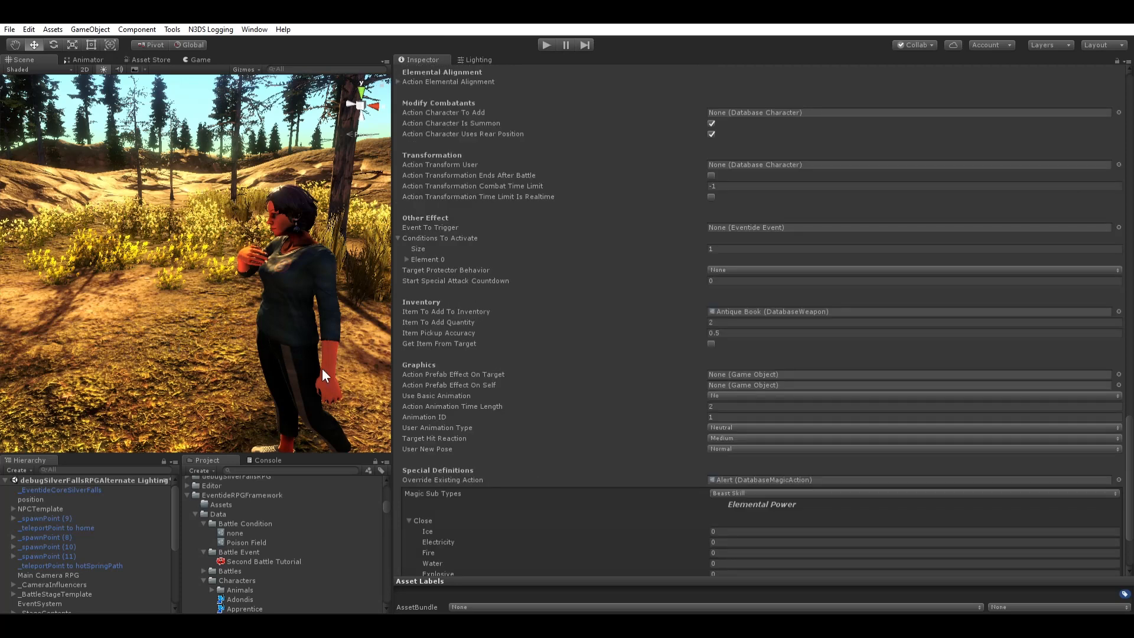
scroll(582, 414, down, 6)
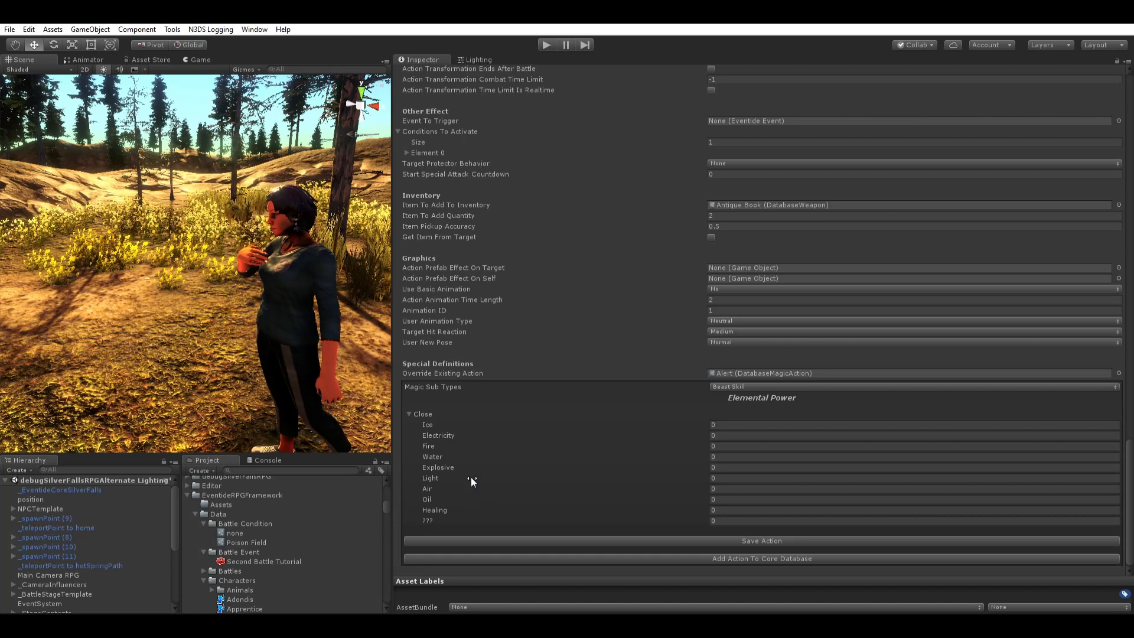
scroll(643, 382, up, 15)
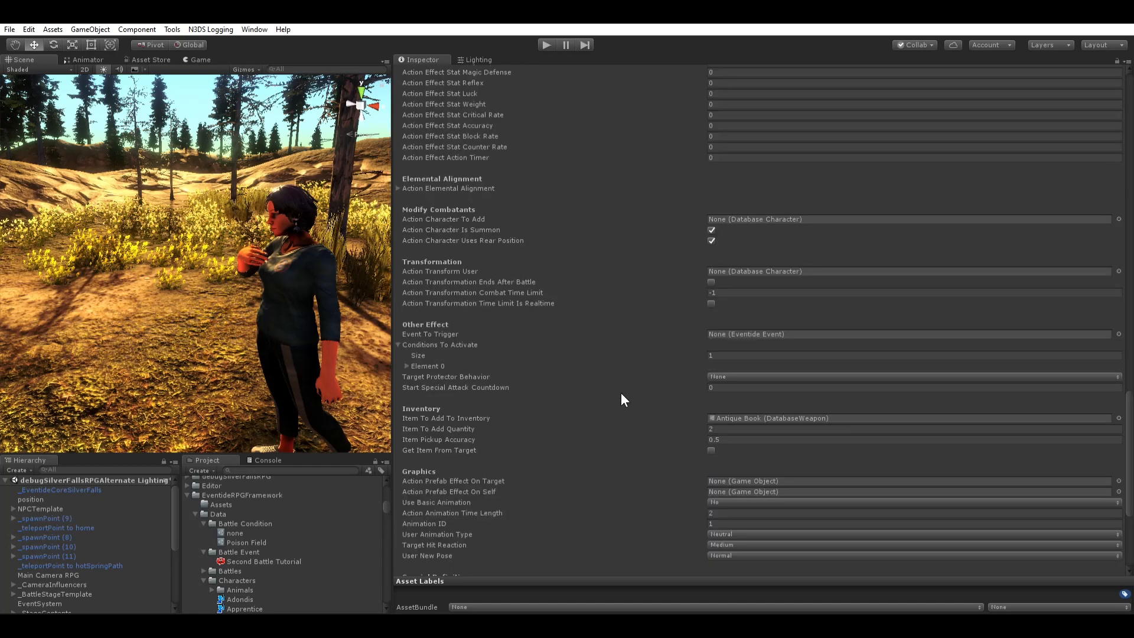
scroll(618, 317, up, 20)
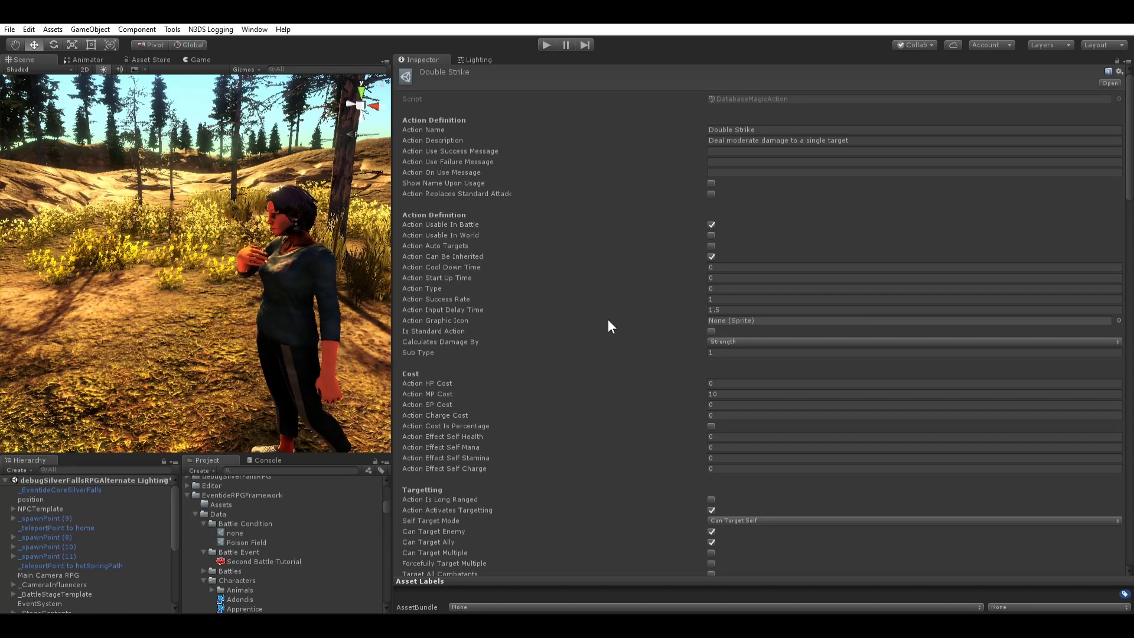
Step: Reframe the Scene view closer on the standing character's head and upper body
middle_drag(281, 404, 263, 364)
scroll(262, 362, up, 3)
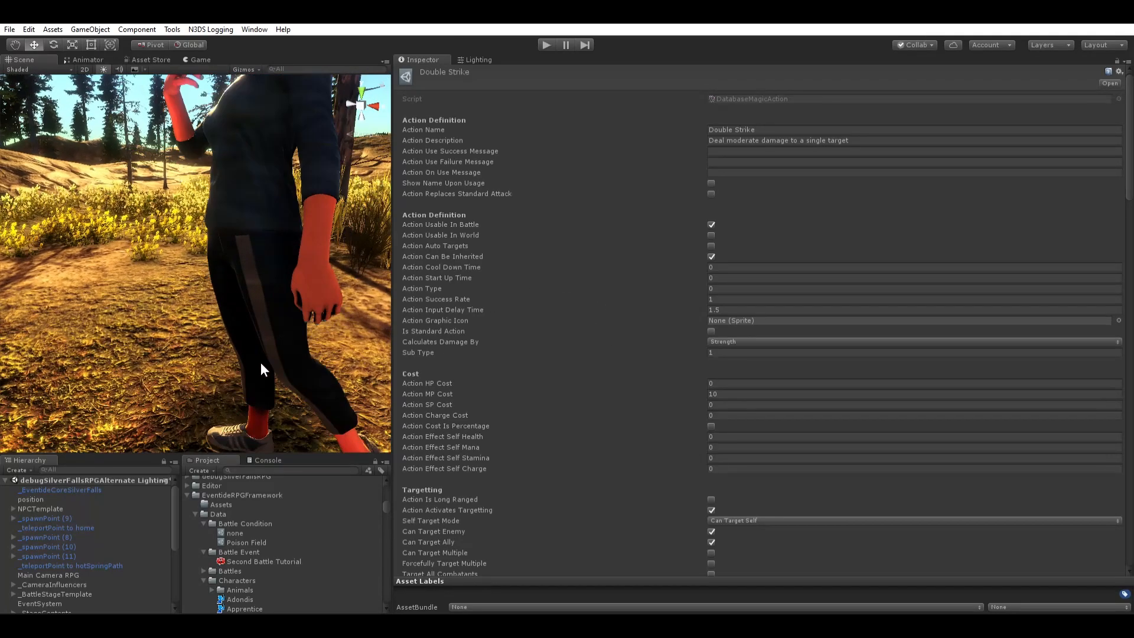
scroll(335, 348, down, 2)
middle_drag(287, 254, 285, 437)
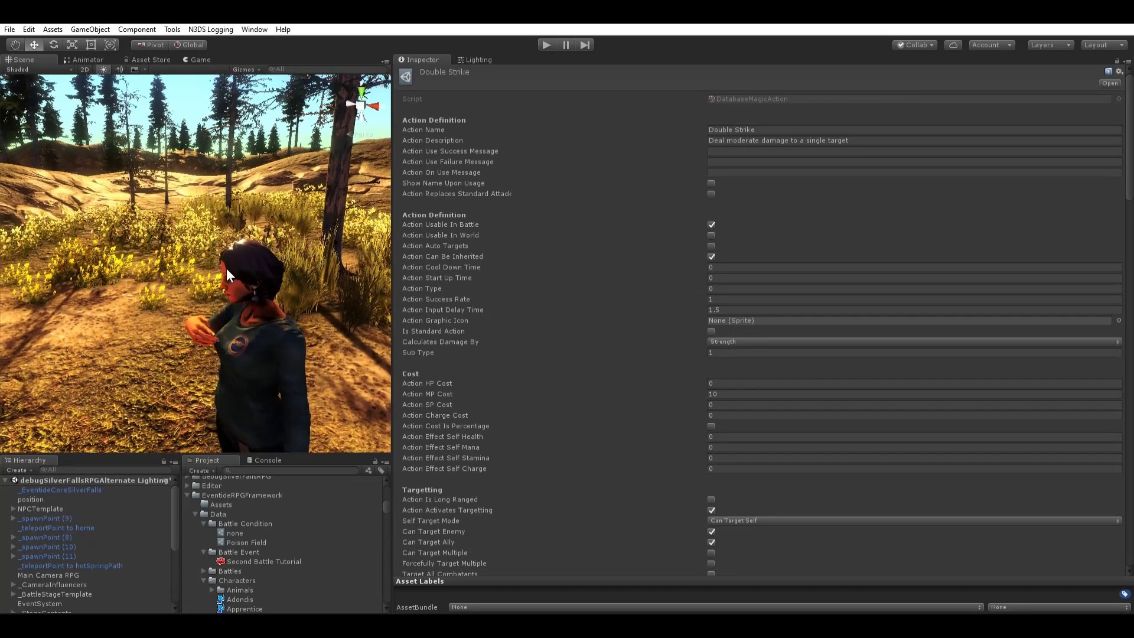